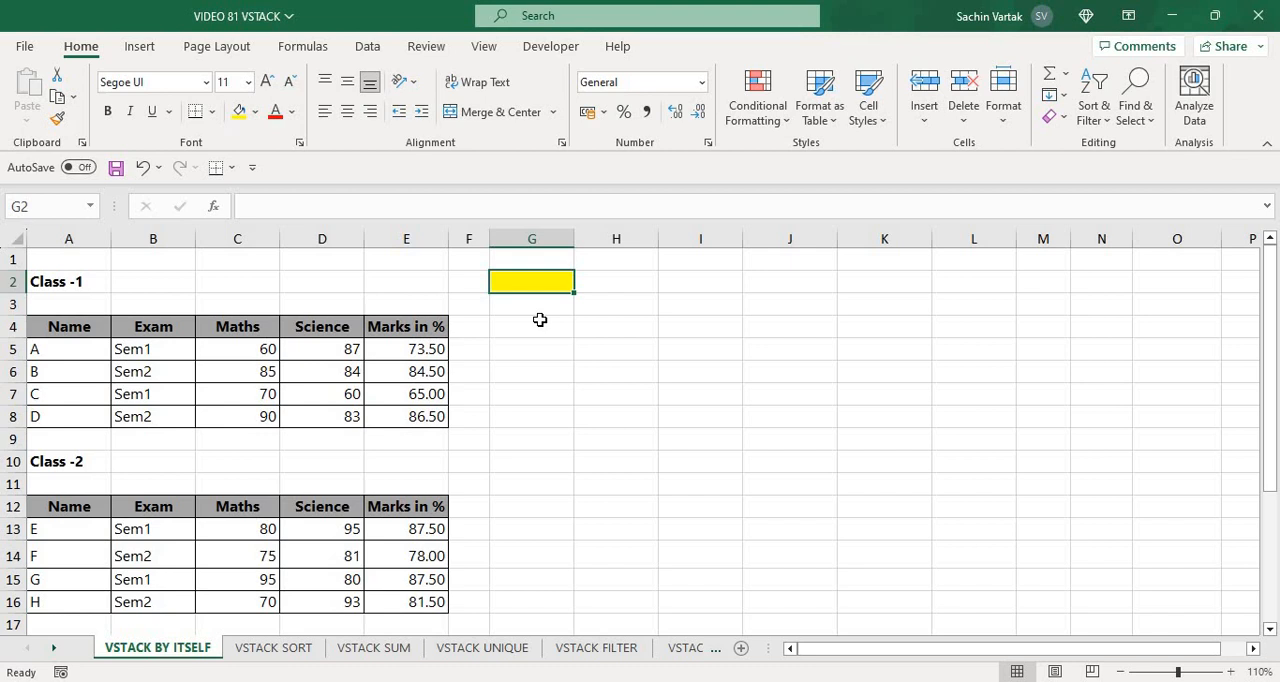
Start a VSTACK formula in cell G2 with the Class-1 data rows A5:E8 as the first array
left_click(537, 371)
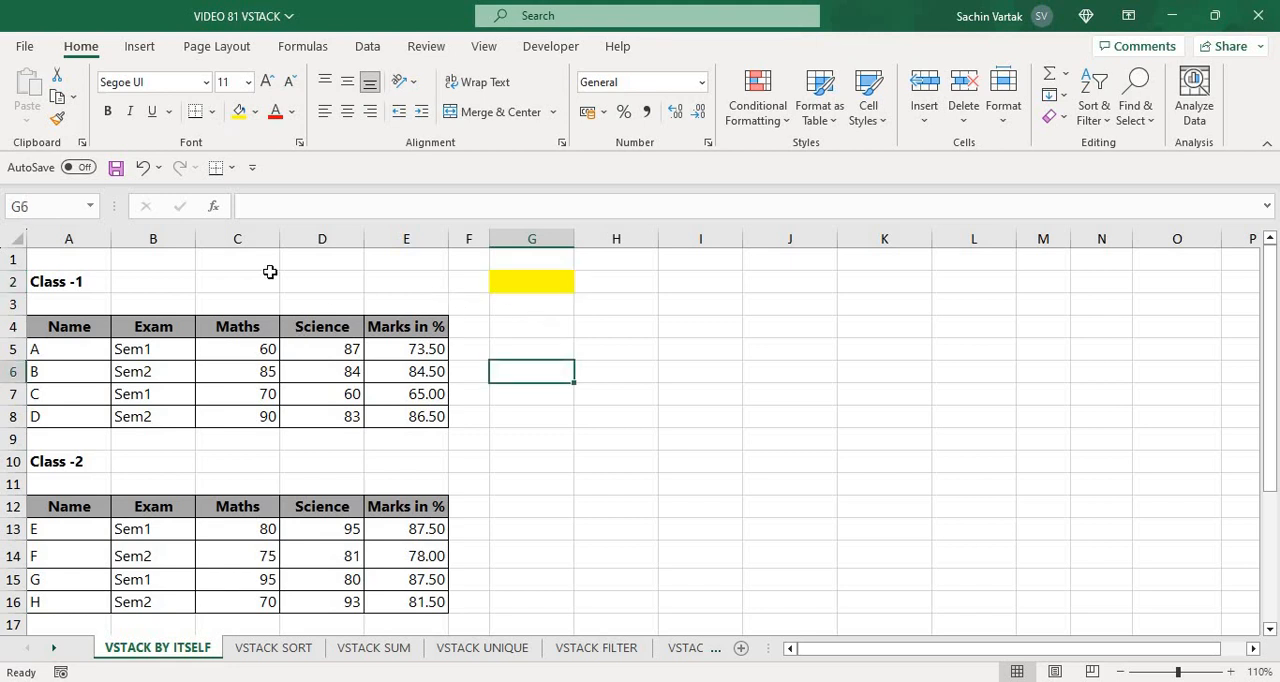
left_click(541, 287)
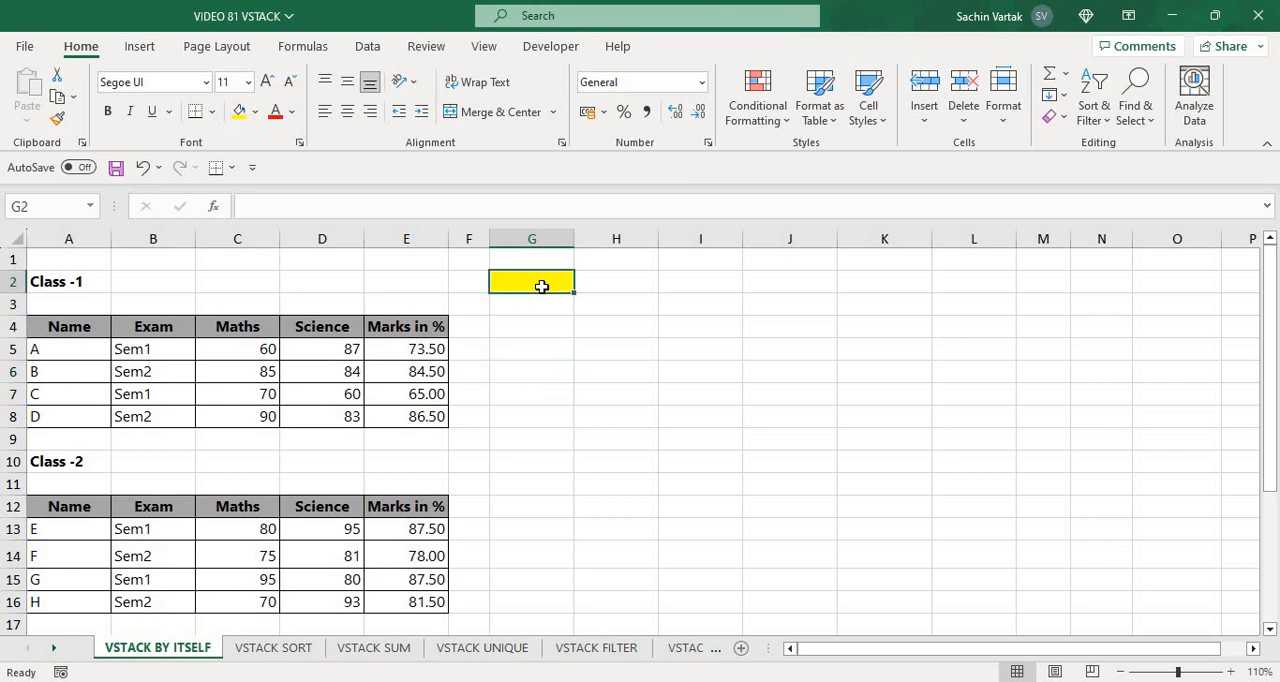
type("=V")
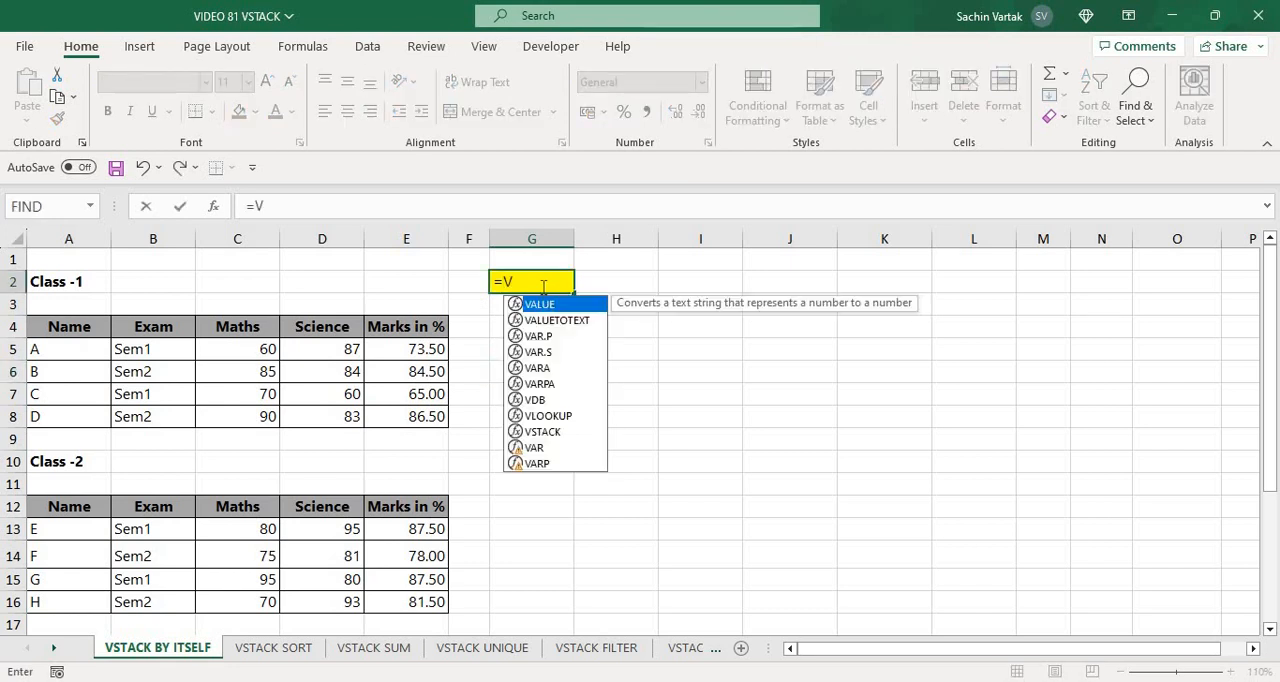
type("ST")
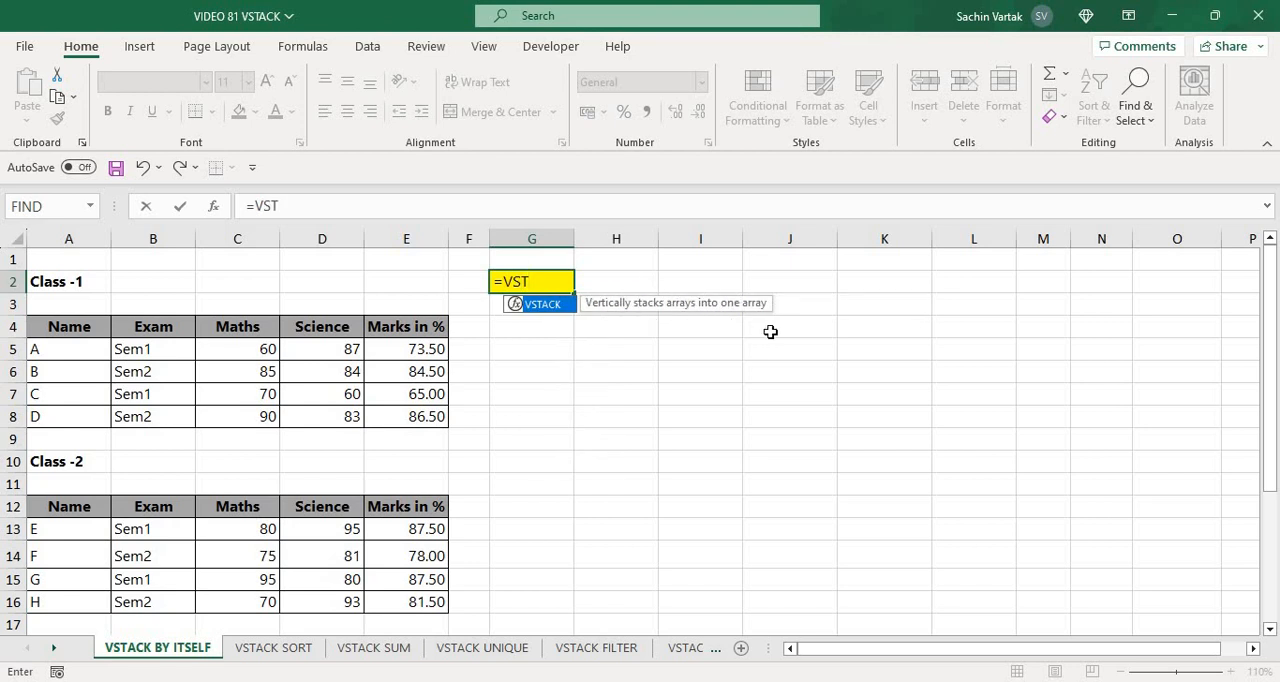
key("Tab")
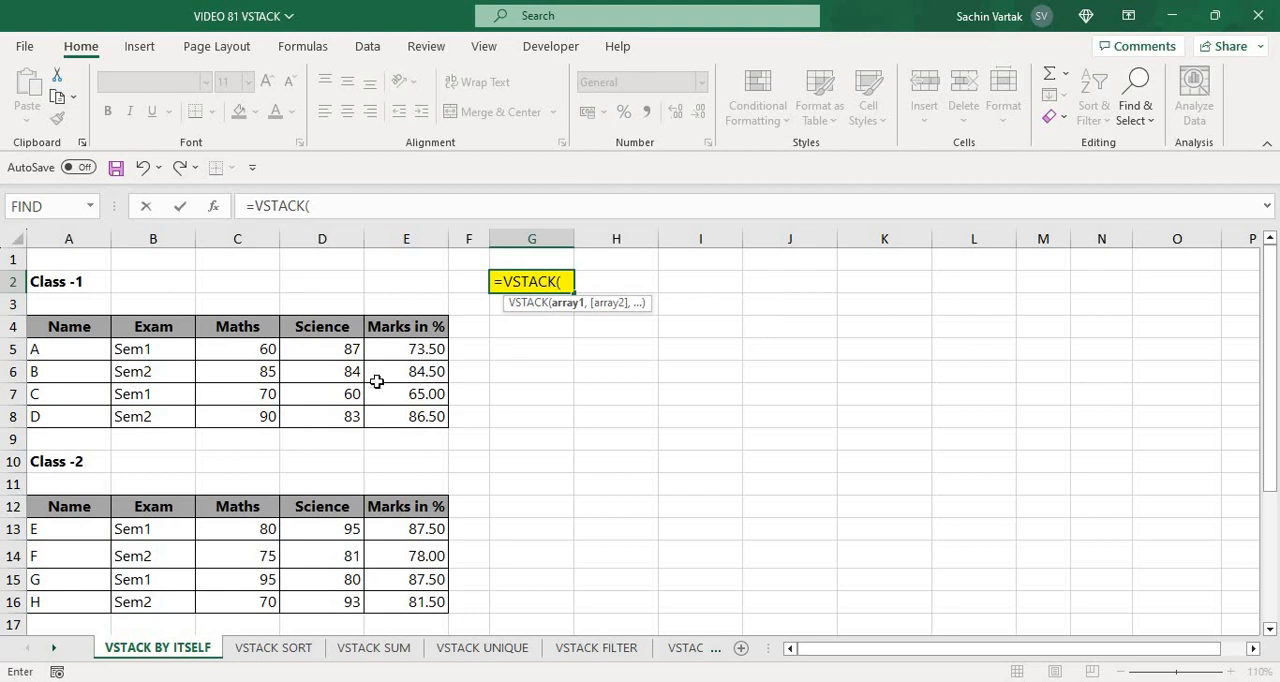
left_click(62, 357)
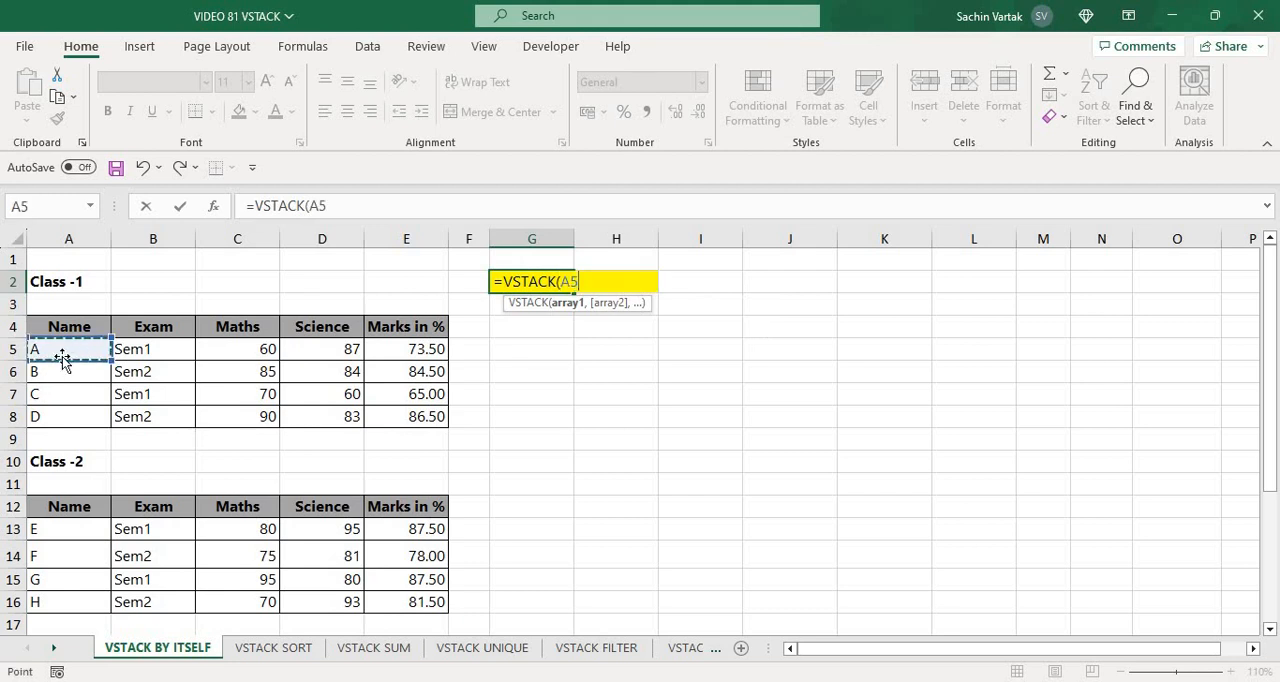
key("ctrl+shift+Right")
key("ctrl+shift+Down")
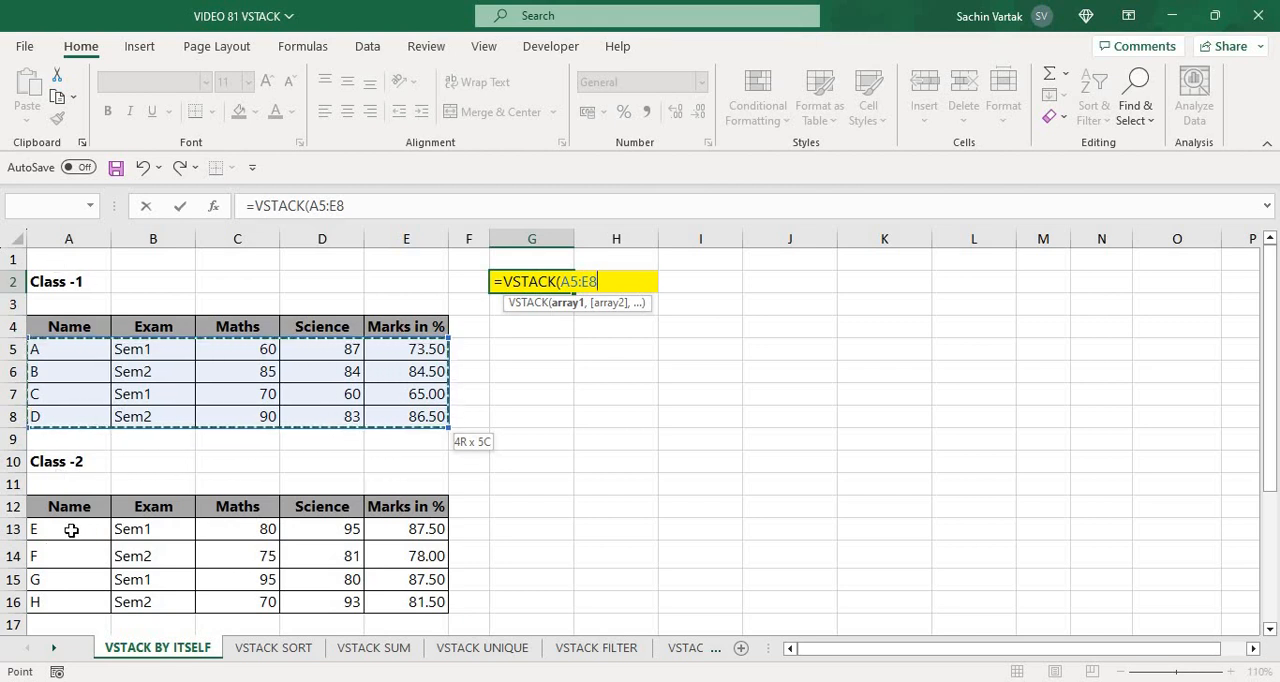
Add the Class-2 data rows A13:E16 as the second VSTACK array and complete the formula in G2
type(",")
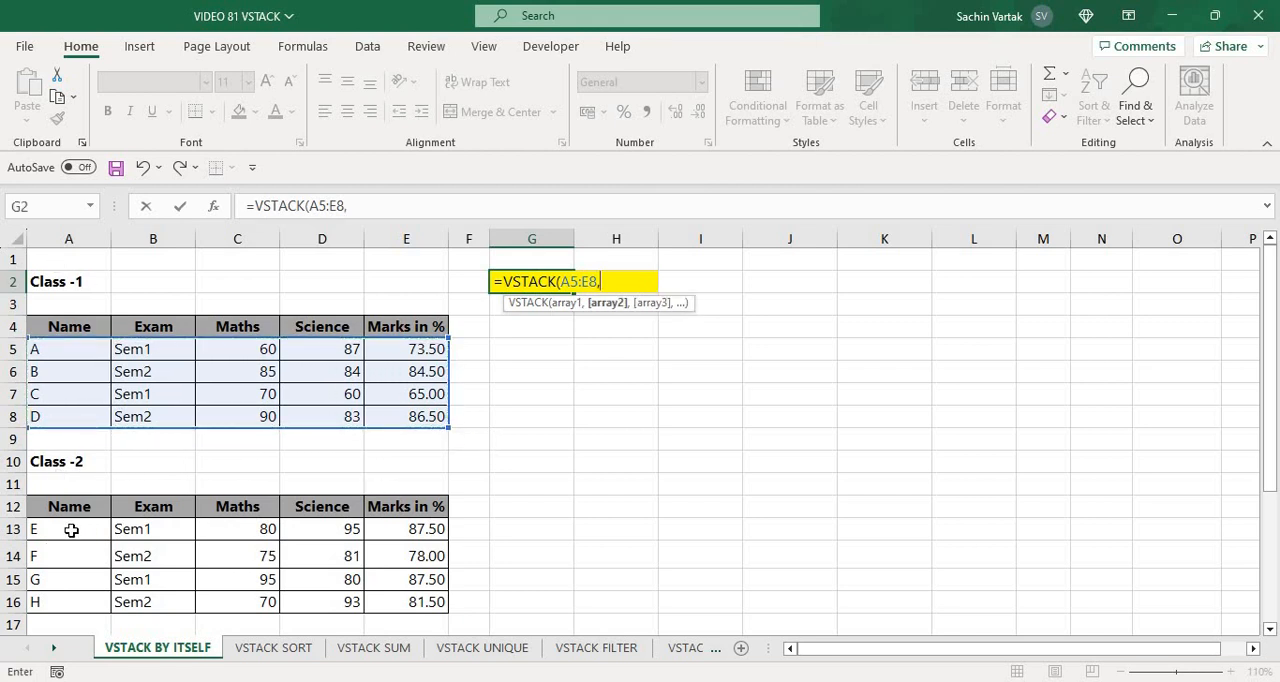
left_click(71, 530)
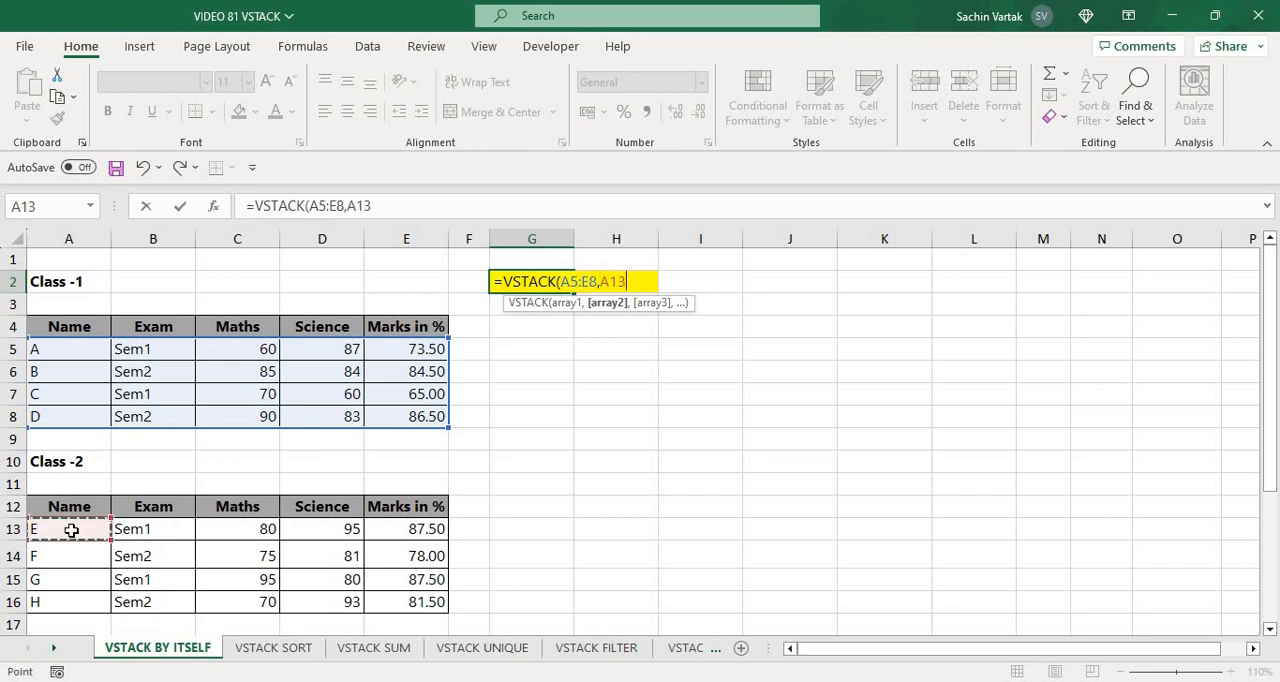
key("ctrl+shift+Right")
key("ctrl+shift+Down")
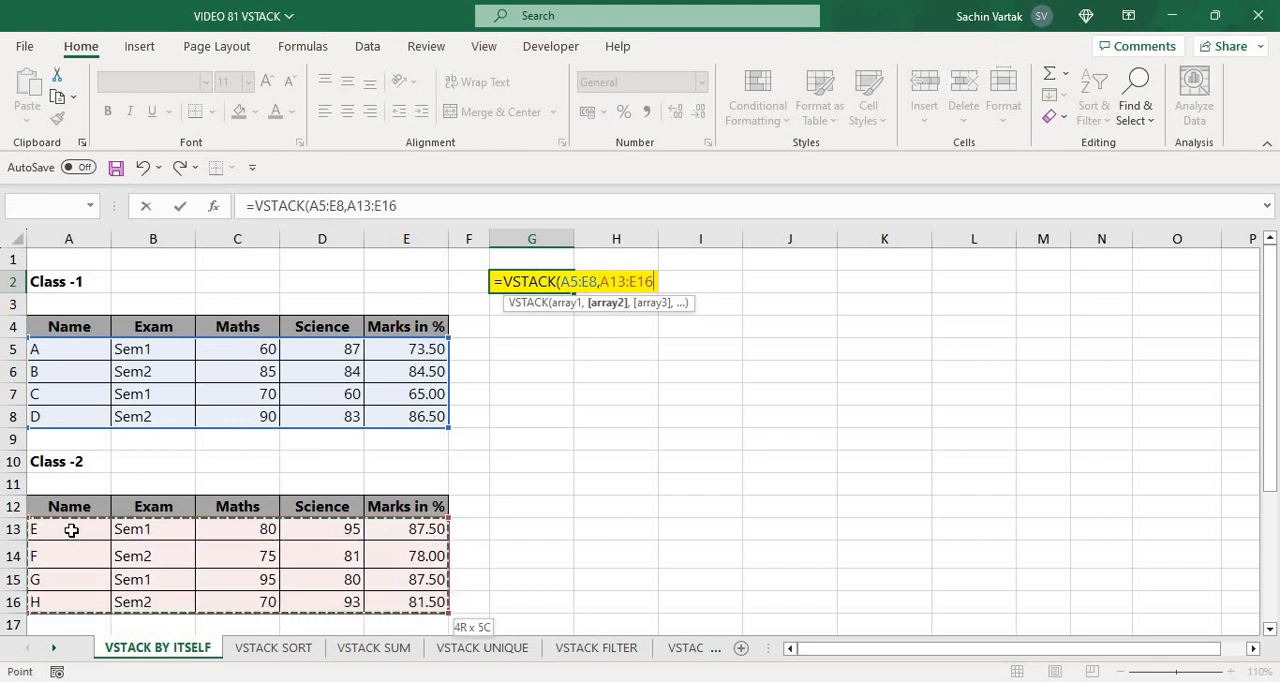
type(")")
key("Return")
key("Up")
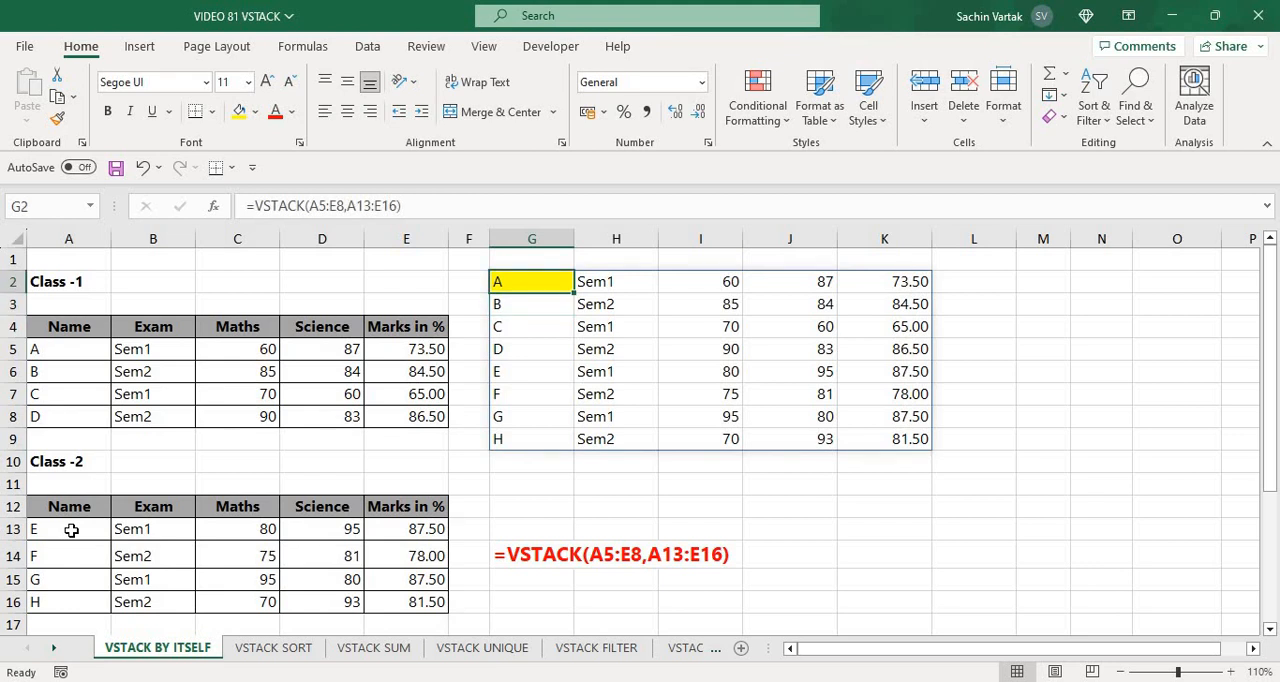
key("Down")
key("Left")
key("Left")
key("Left")
key("Left")
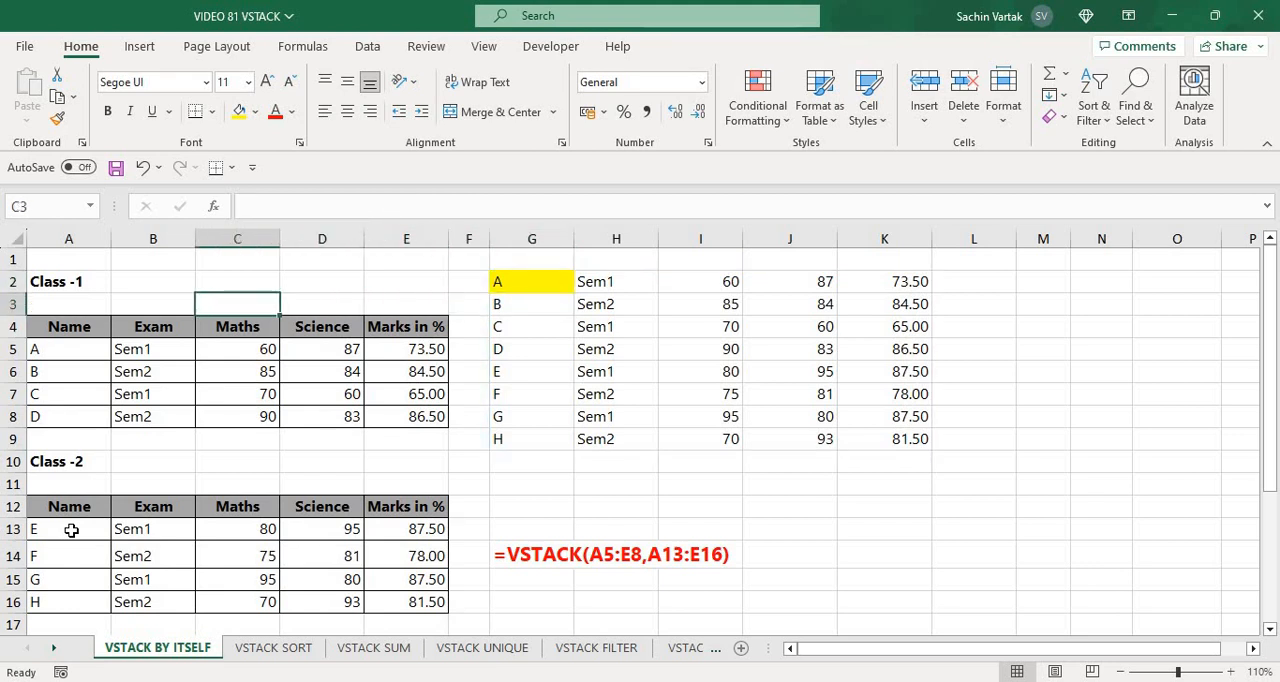
key("Right")
key("Right")
key("Right")
key("Right")
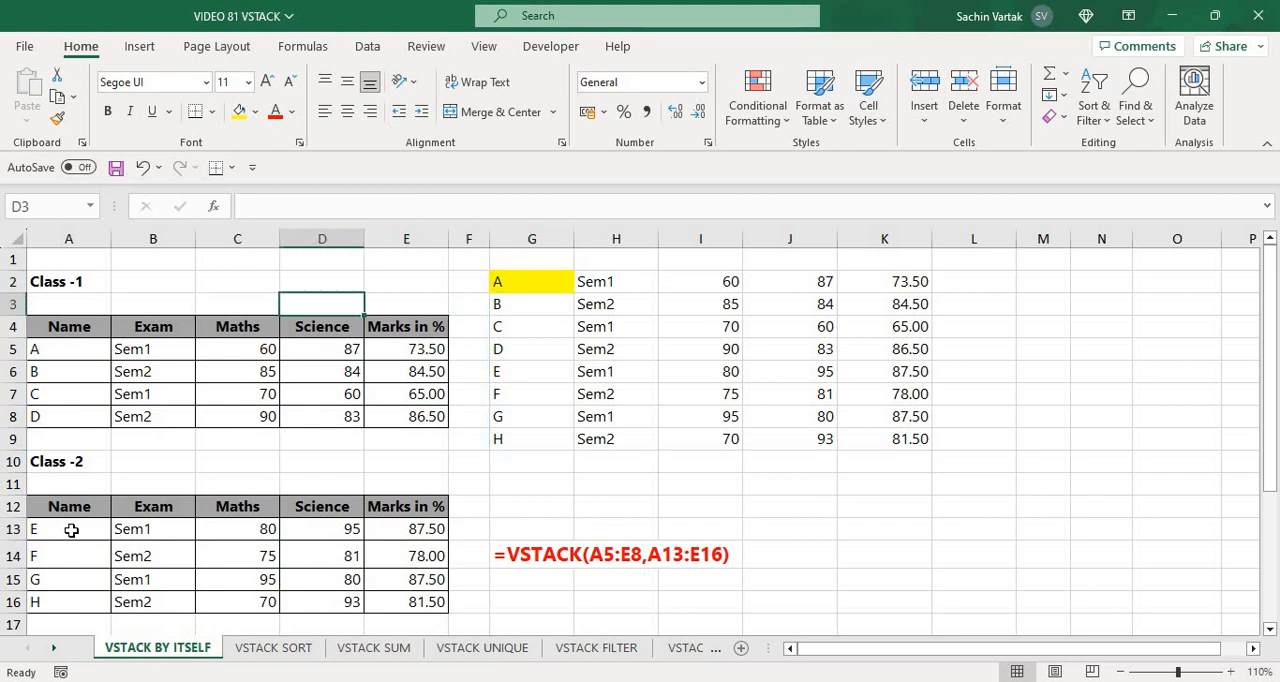
key("Up")
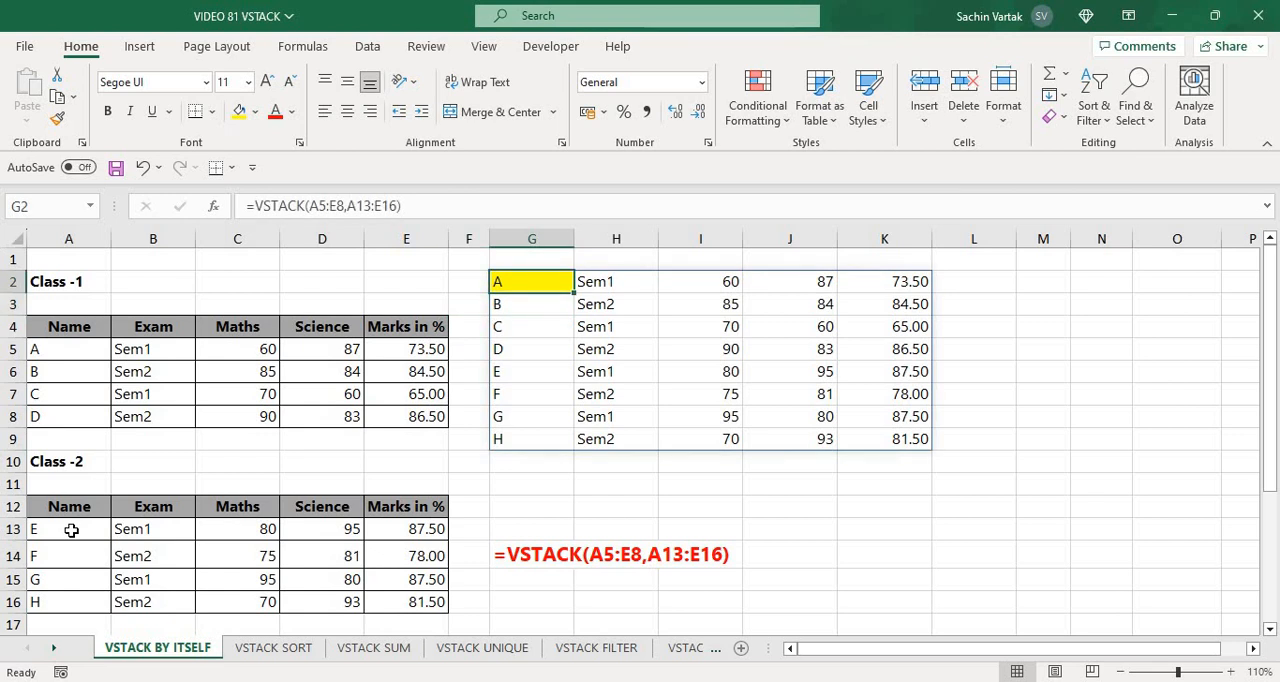
Replace the first array of the VSTACK formula in G2 with A4:E8 to include the Class-1 header row
key("F2")
key("Left")
key("Left")
key("Left")
key("Left")
key("Left")
key("Left")
key("Left")
key("Left")
key("Left")
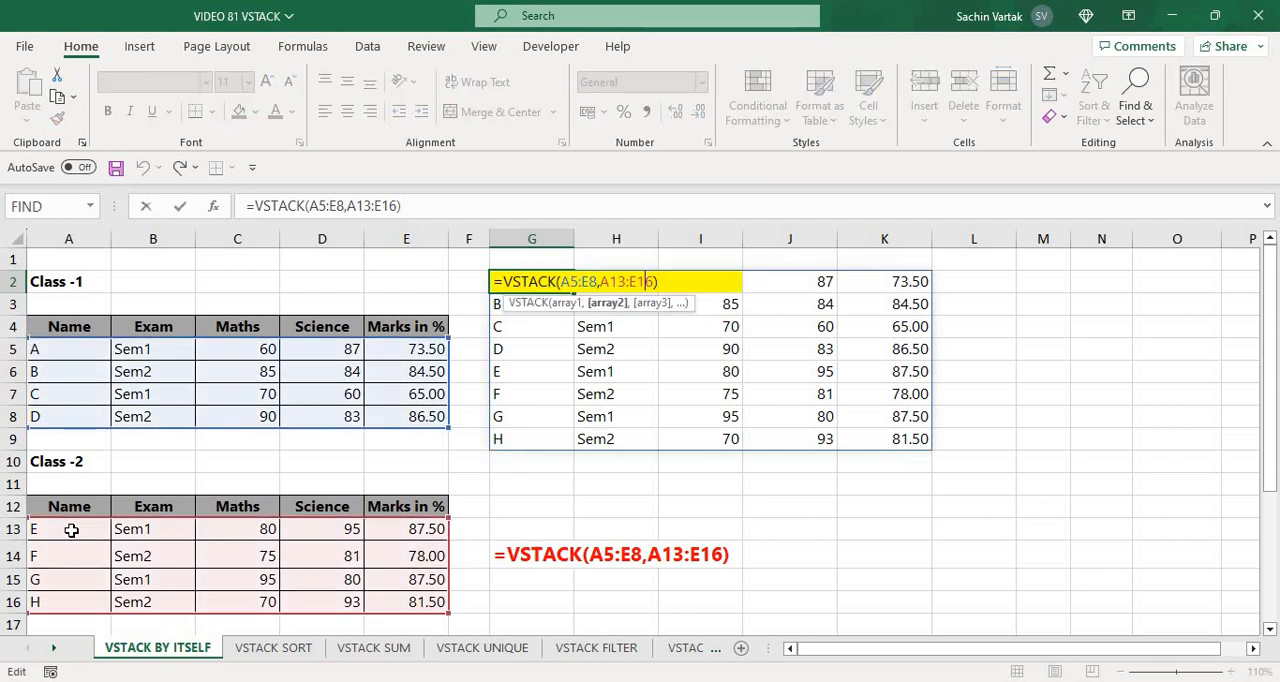
key("shift+Left")
key("shift+Left")
key("shift+Left")
key("shift+Left")
key("shift+Left")
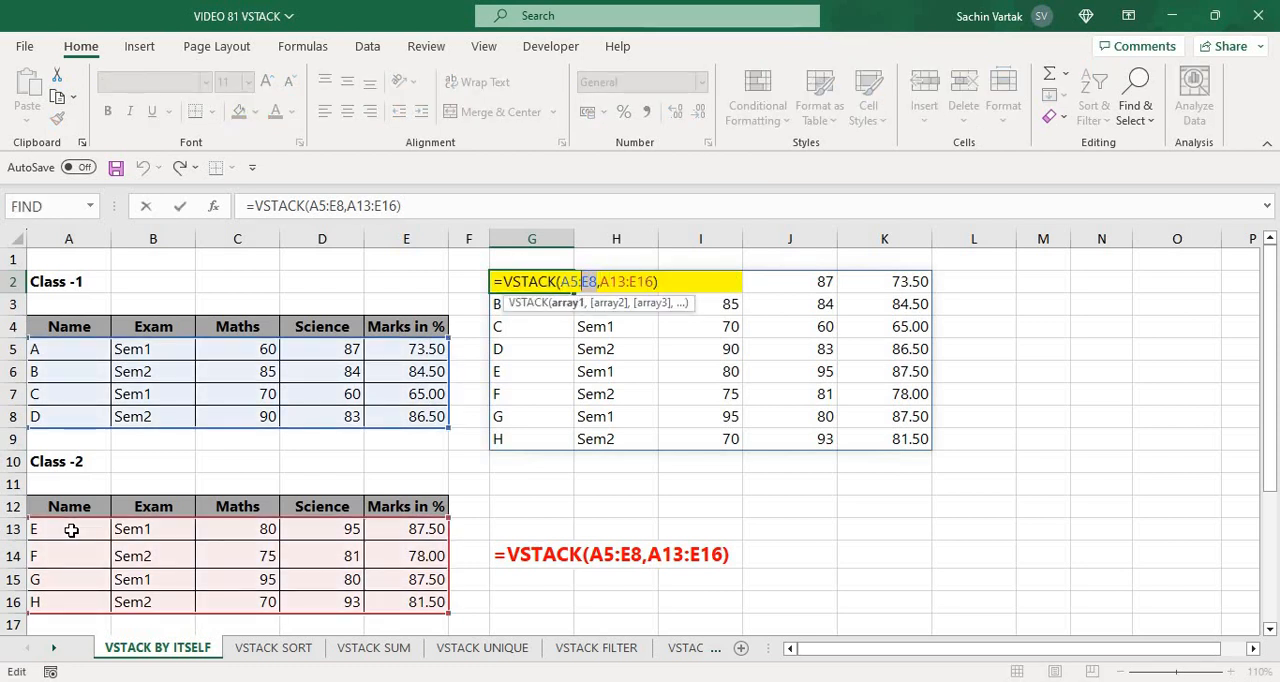
key("BackSpace")
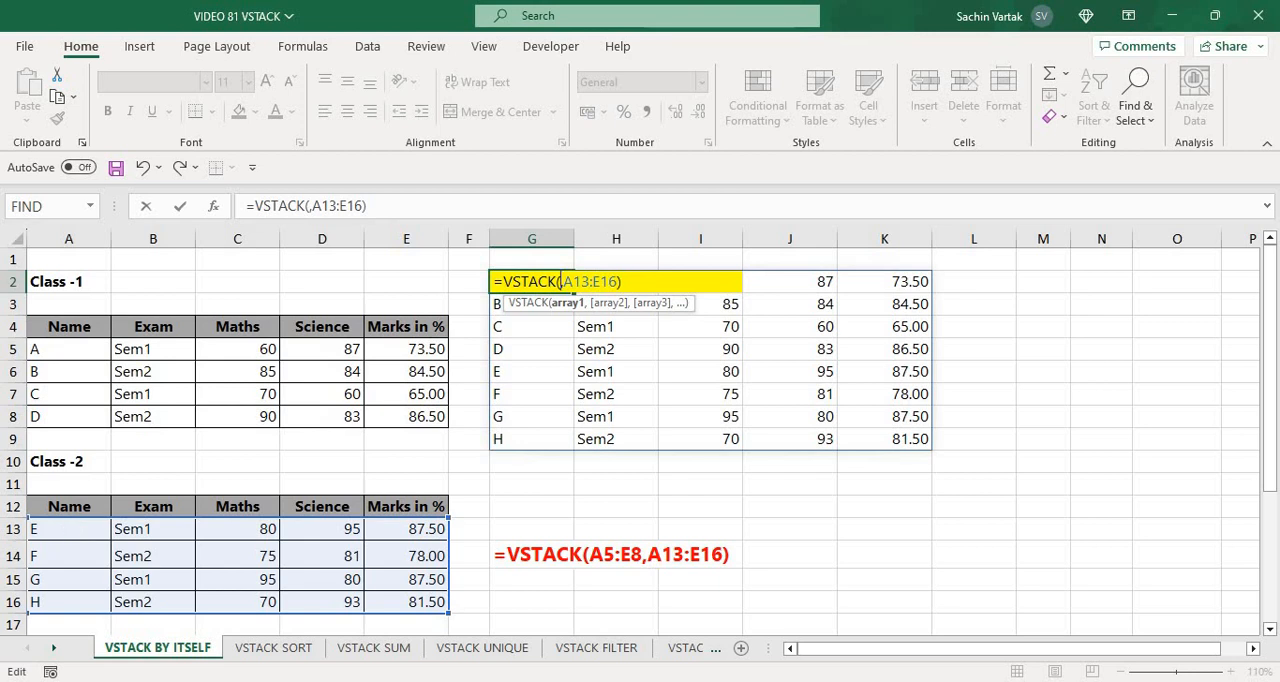
left_click(82, 326)
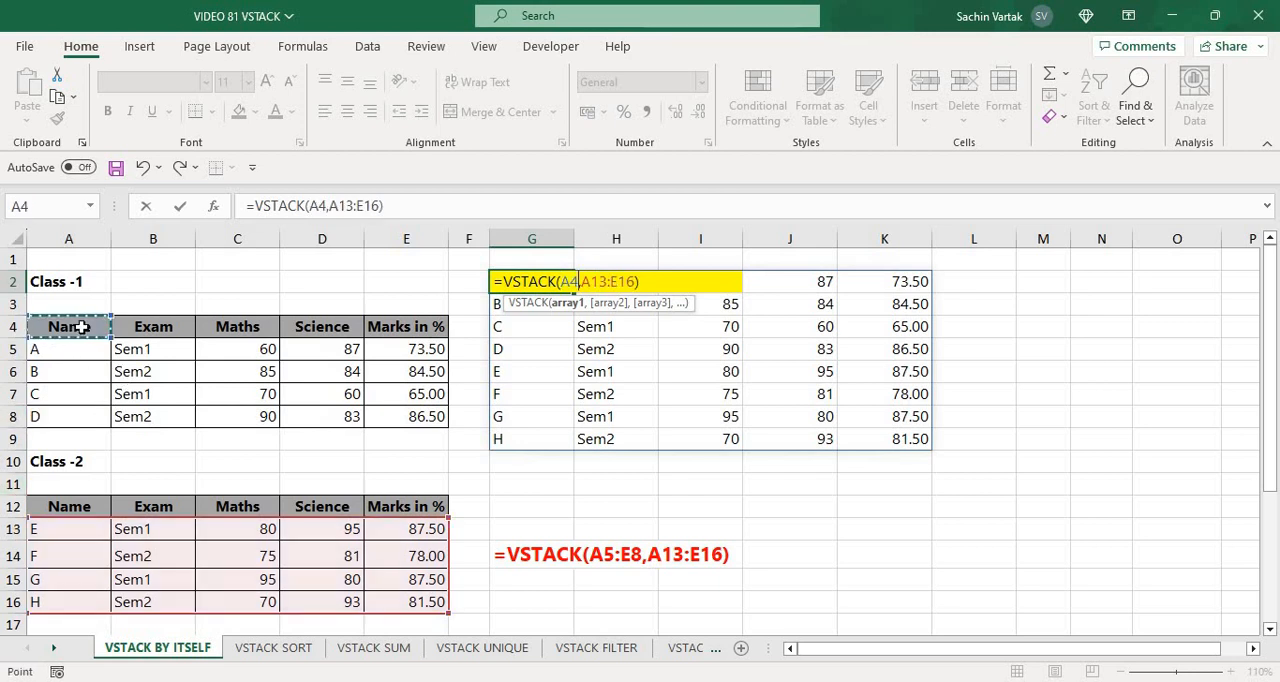
key("ctrl+shift+Right")
key("ctrl+shift+Down")
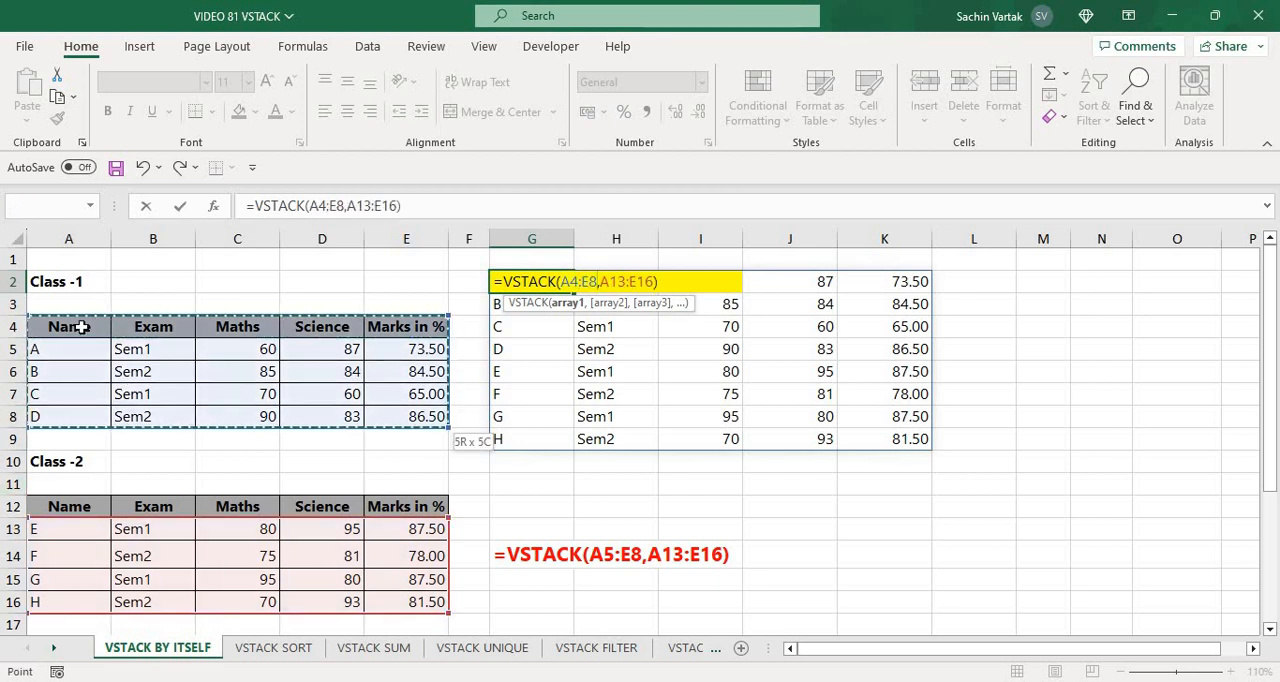
key("Return")
key("Up")
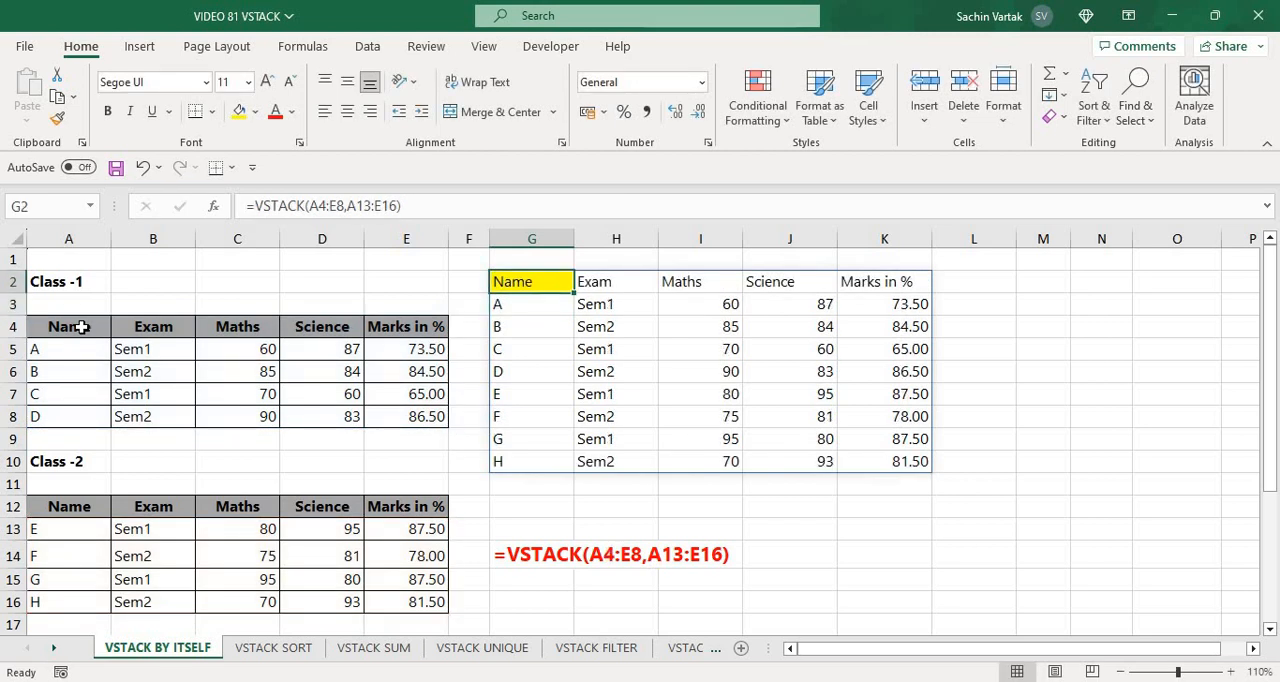
Begin an array constant of headers before A4:E8 in G2's VSTACK formula, with "NAME", "EXAM" and "MATHS"
key("F2")
key("Left")
key("Left")
key("Left")
key("Left")
key("Left")
key("Left")
key("Left")
key("Left")
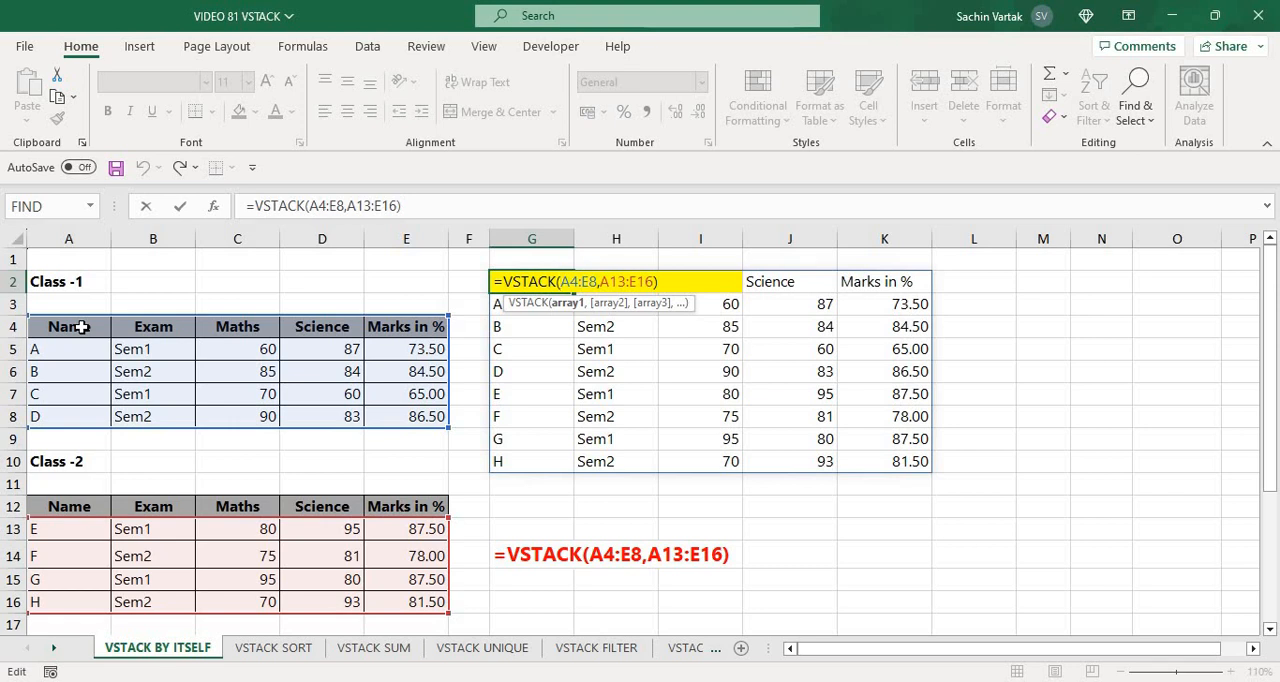
type("{")
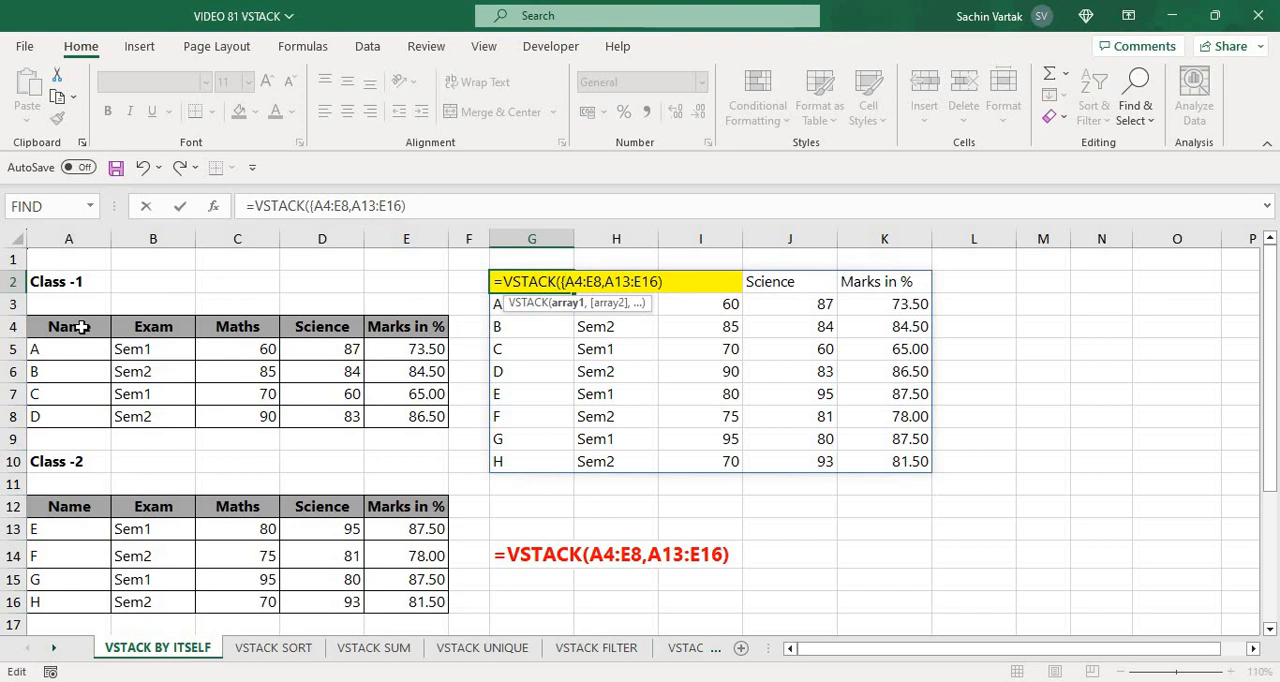
type("\"")
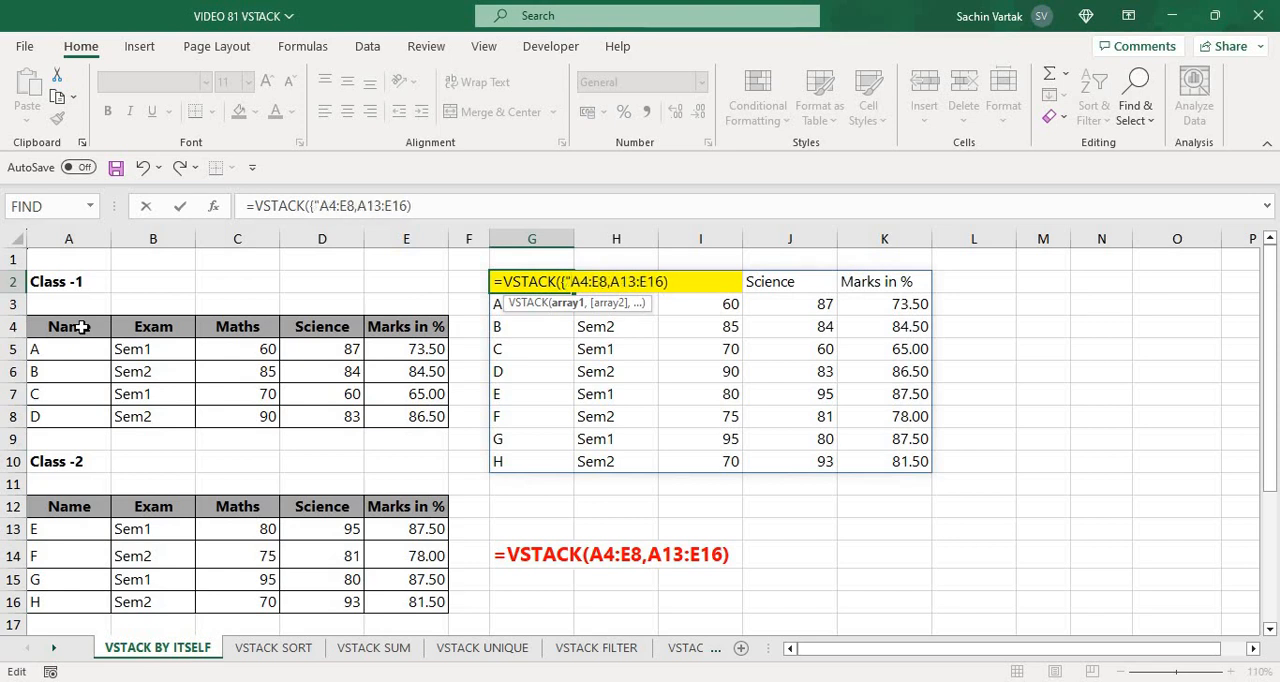
type("NAME")
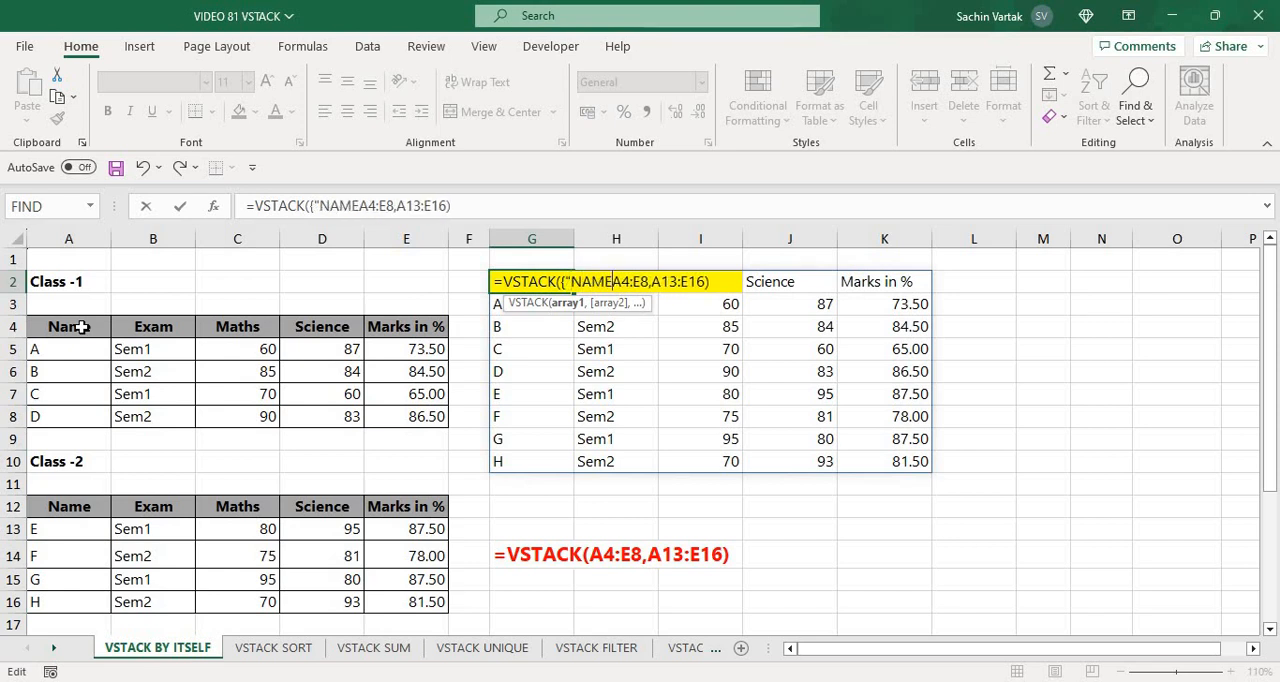
type("\",")
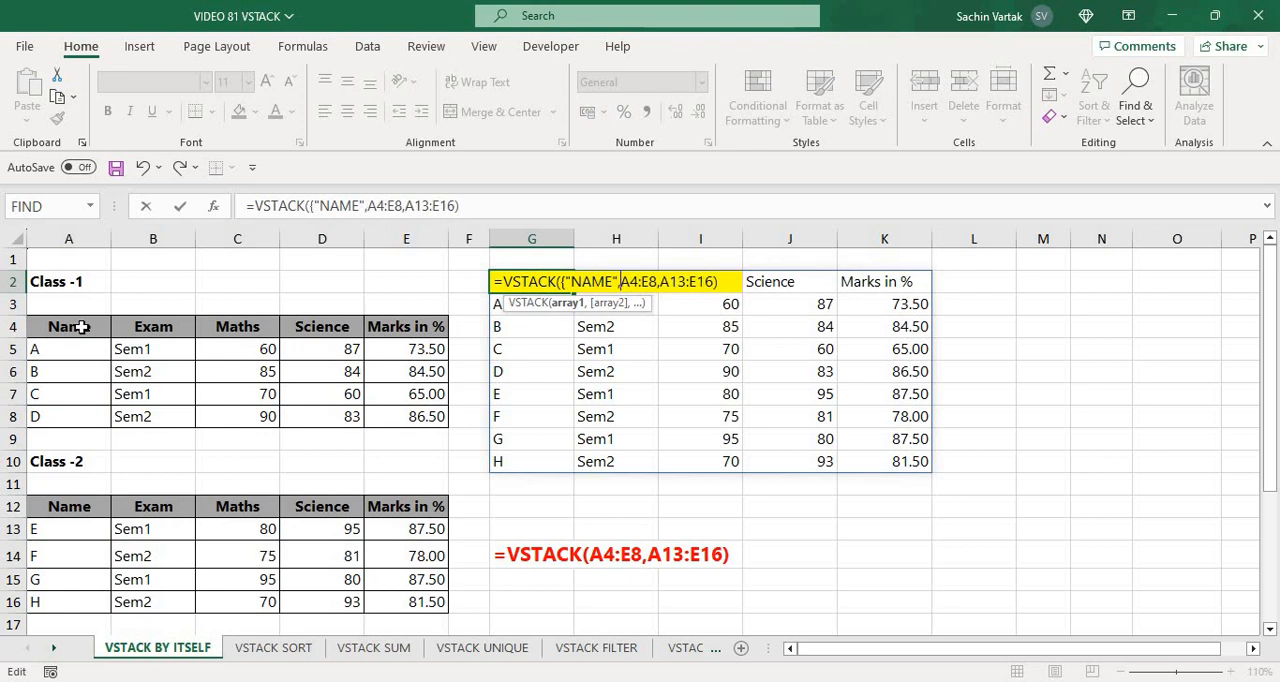
type("\"EXAM")
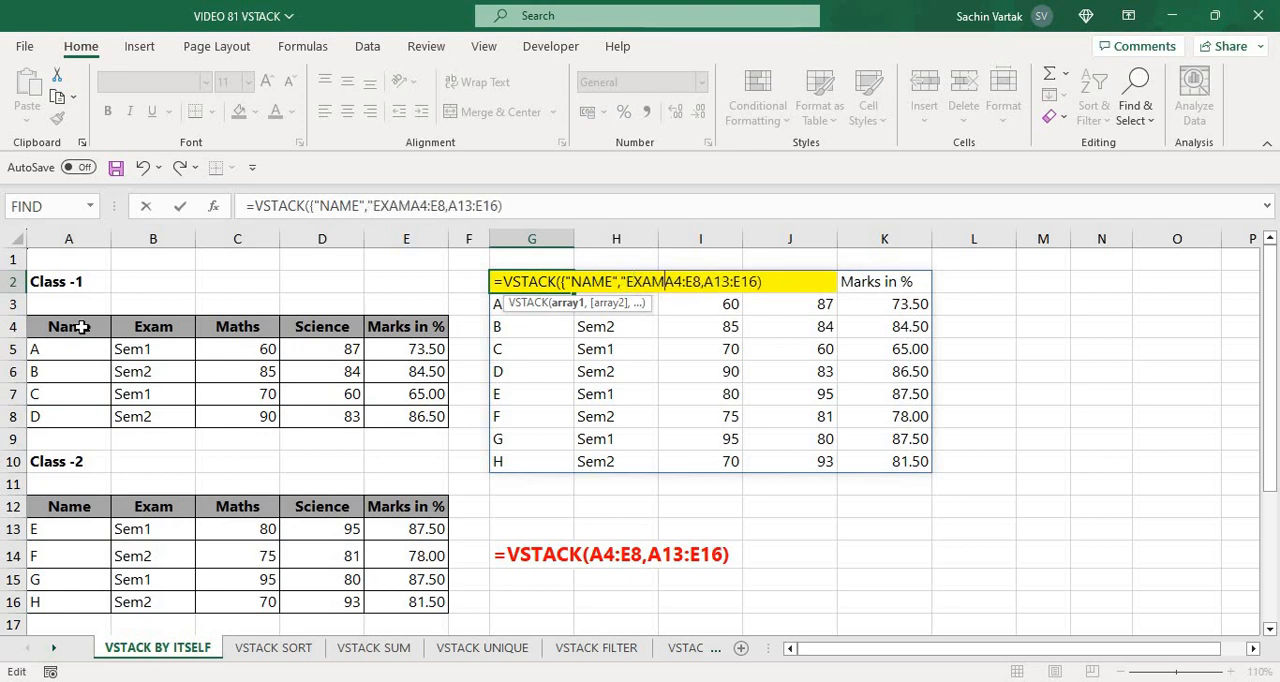
type("\",\"MATHS")
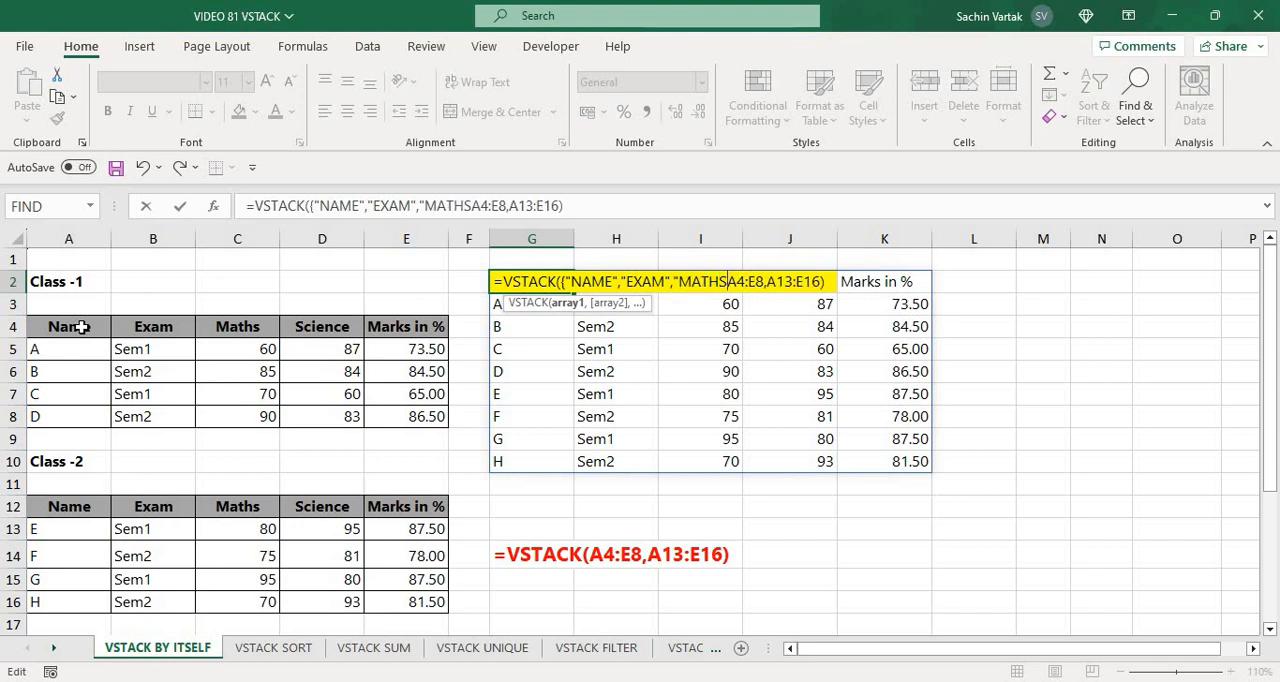
type("\",\"")
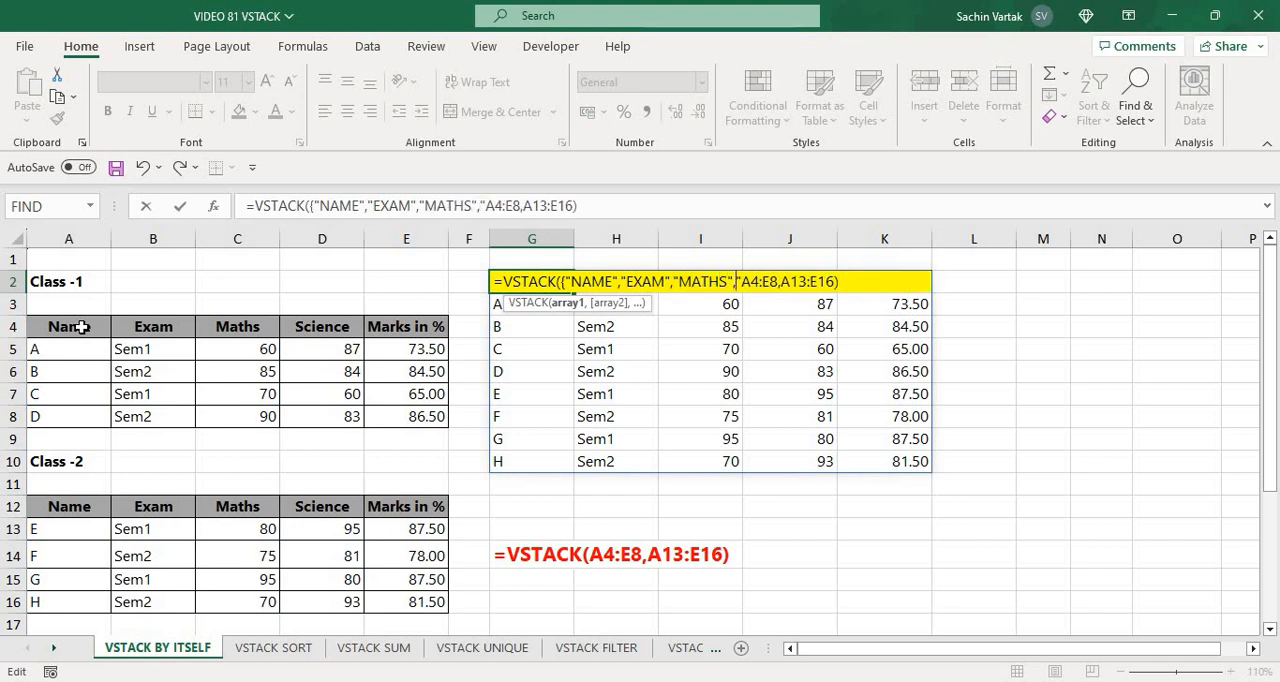
type("SCIENCE")
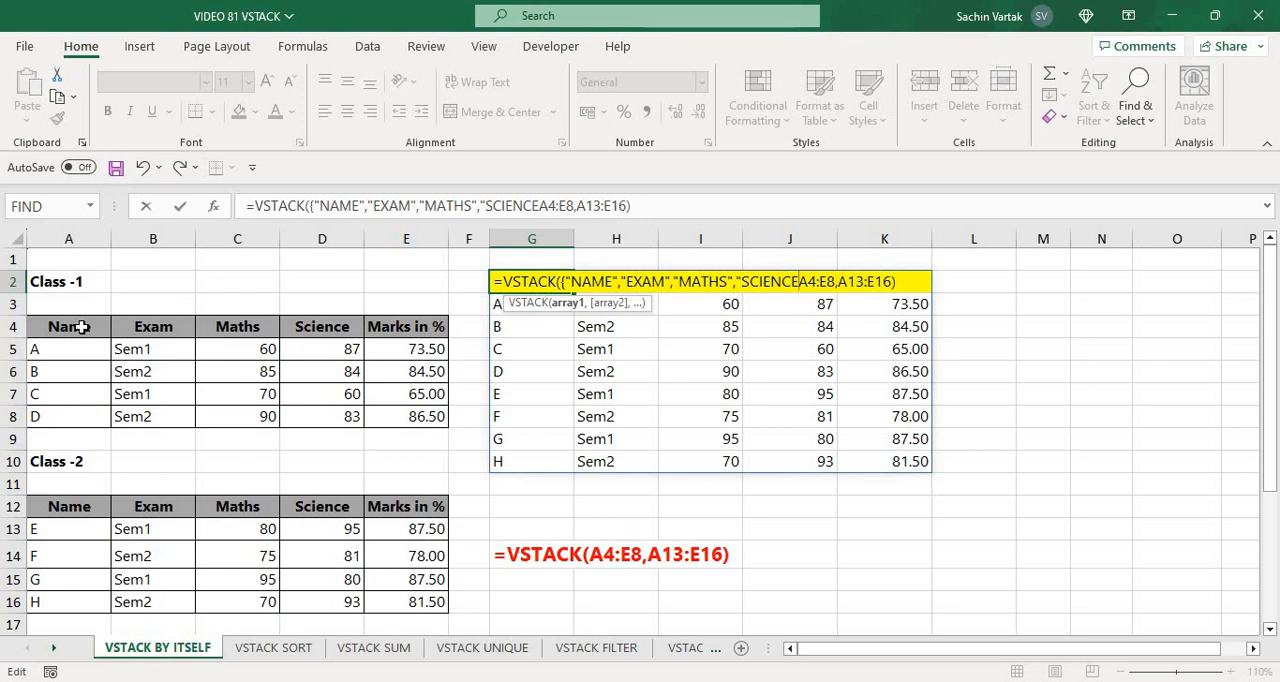
type("\"")
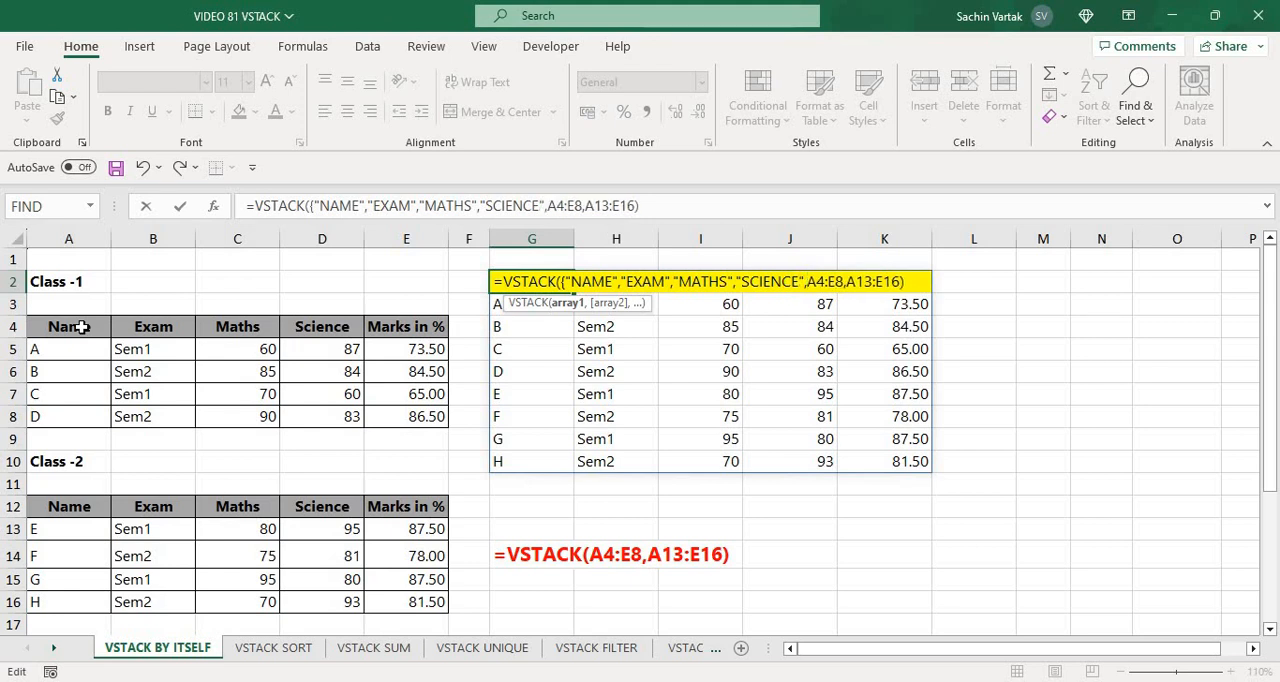
type(",\"MARKS IN ")
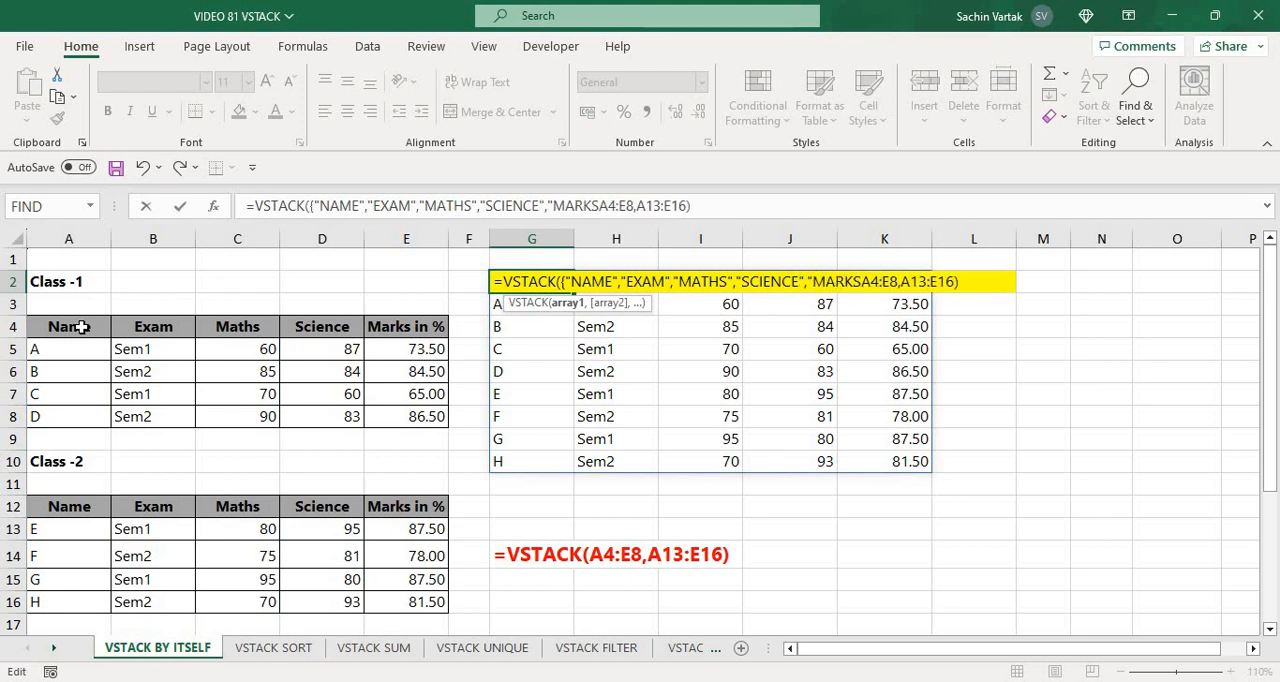
type("%")
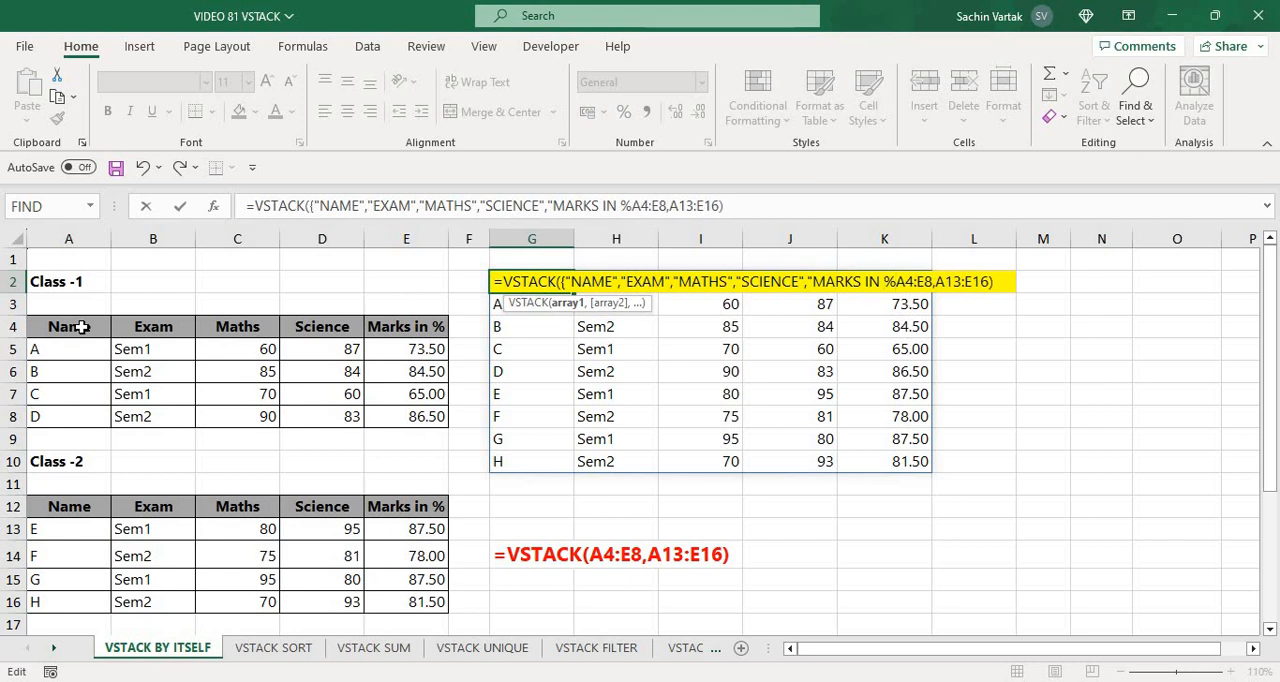
type("\"")
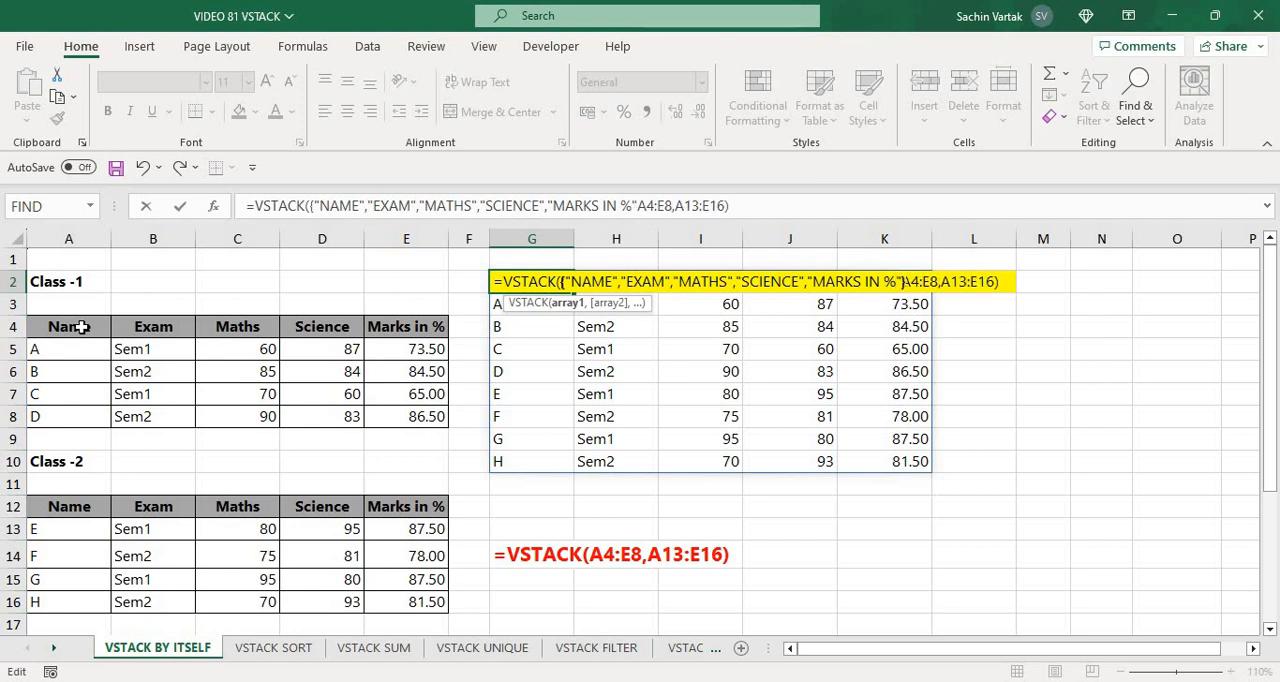
type("},")
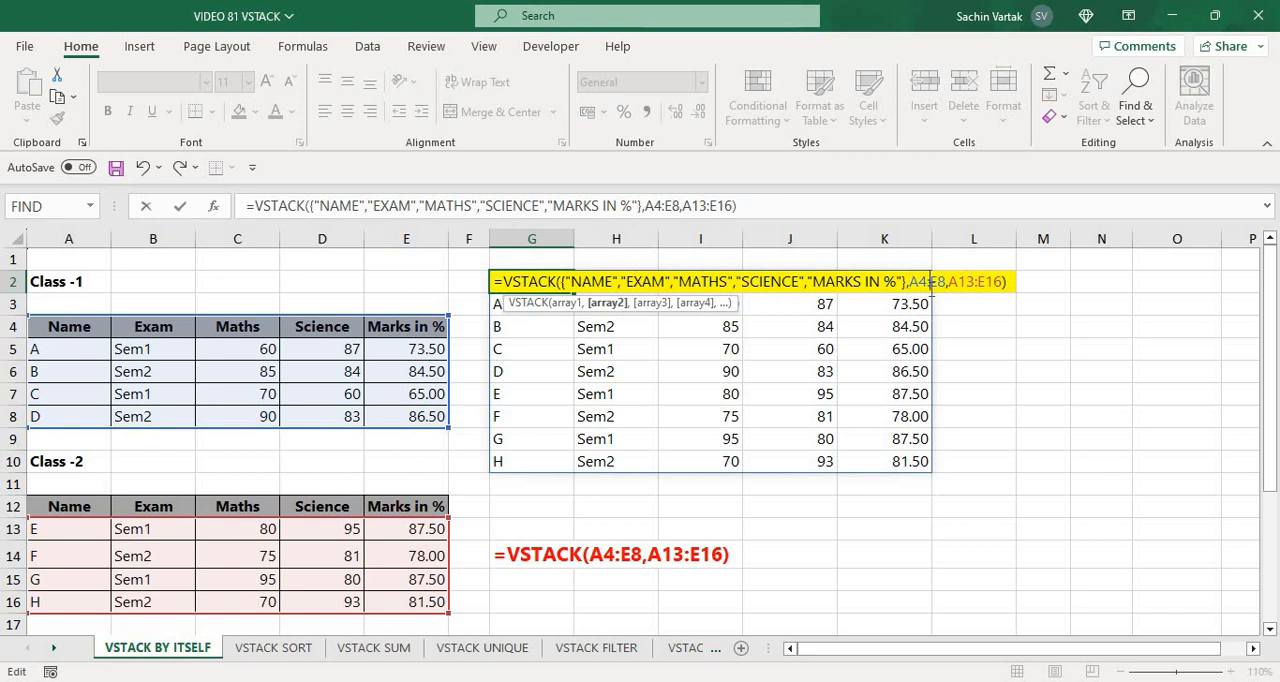
Change the second array of G2's VSTACK formula to A5:E8 so the Class-1 header row is excluded
key("BackSpace")
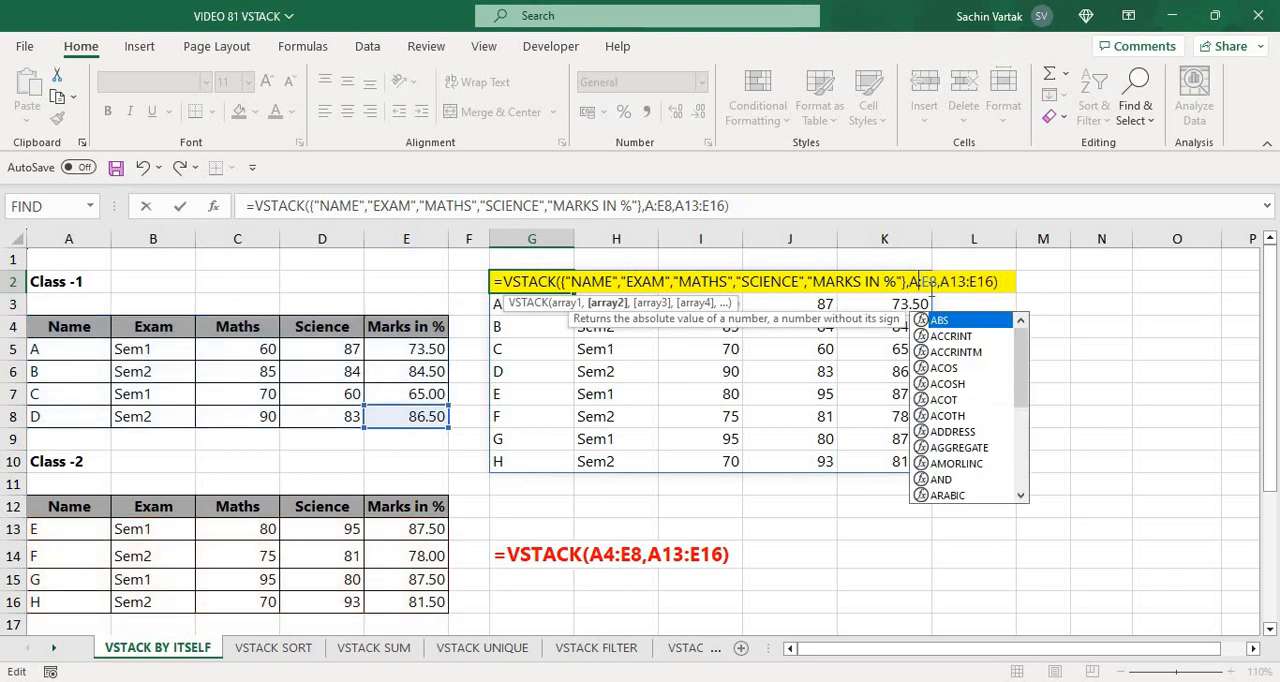
type("5")
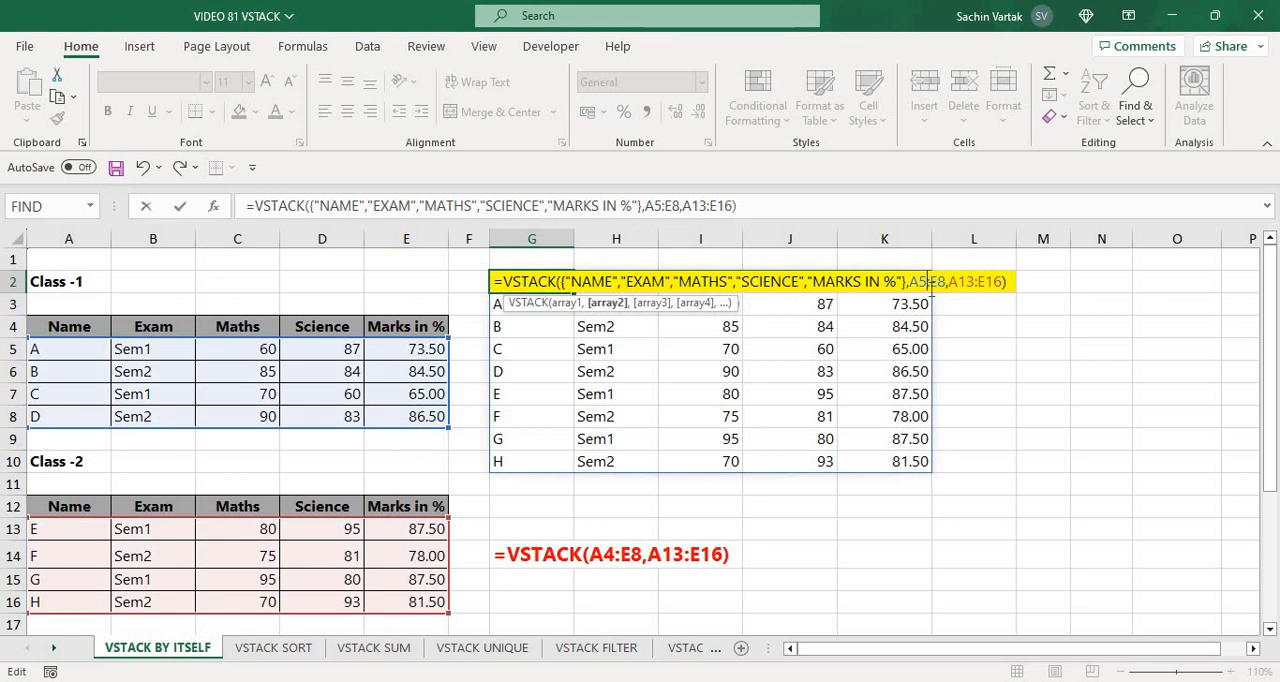
key("Return")
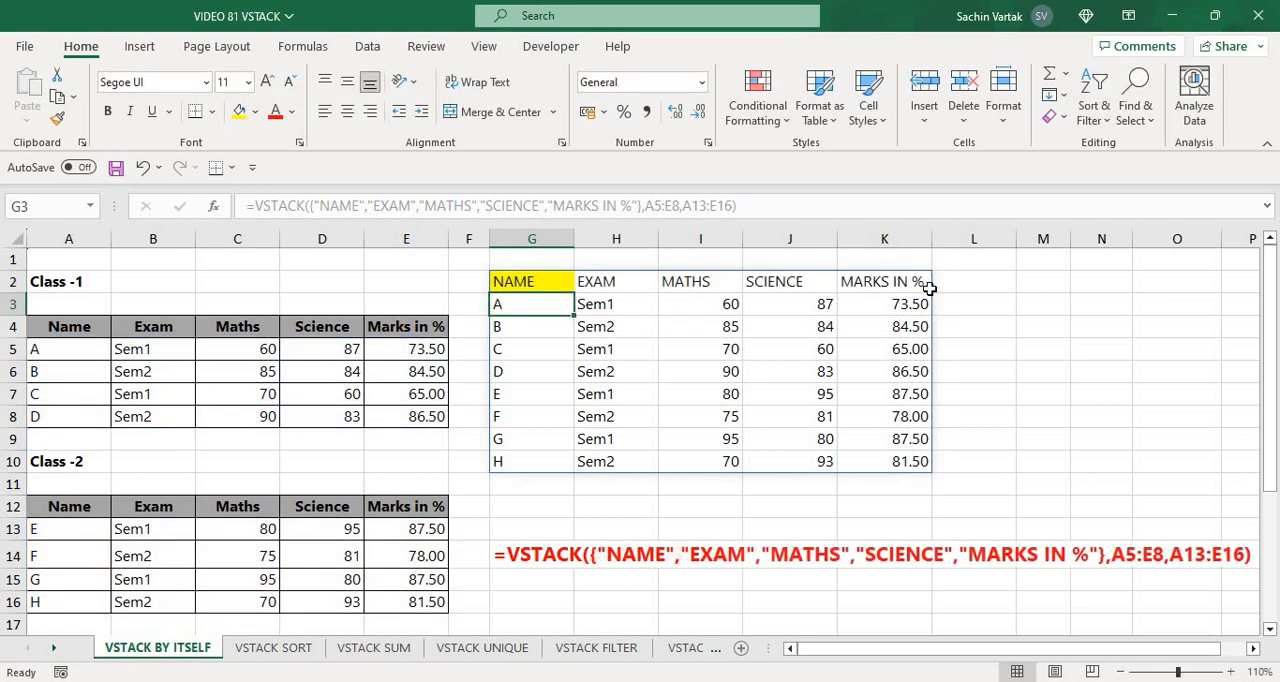
key("Up")
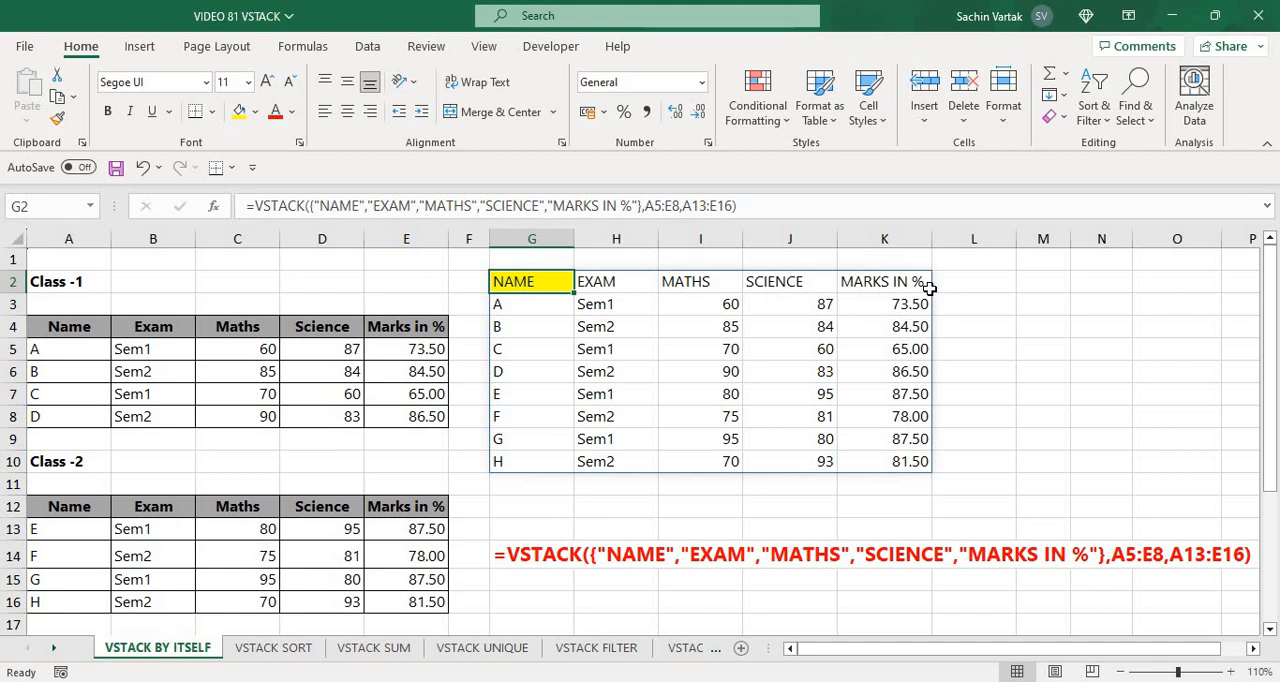
key("Down")
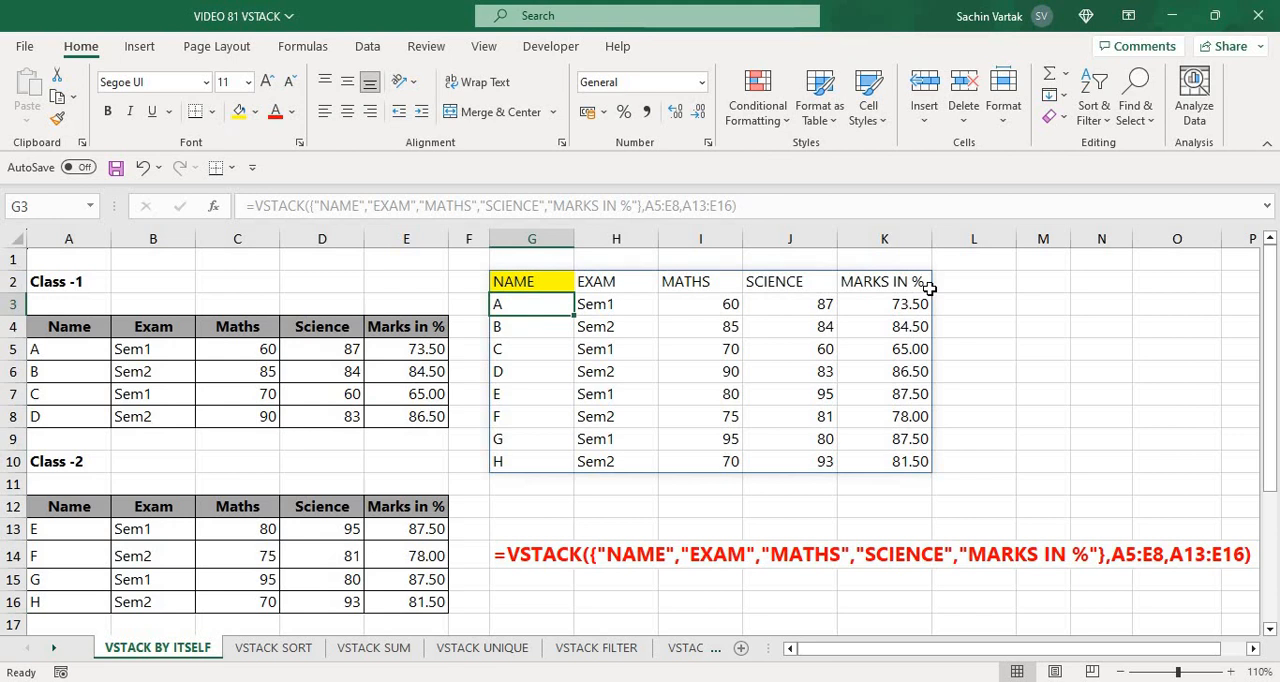
key("Up")
key("Down")
On the VSTACK SORT sheet, begin a VSTACK formula in G2 with the Class-1 rows A5:E8 as the first array
key("ctrl+Page_Down")
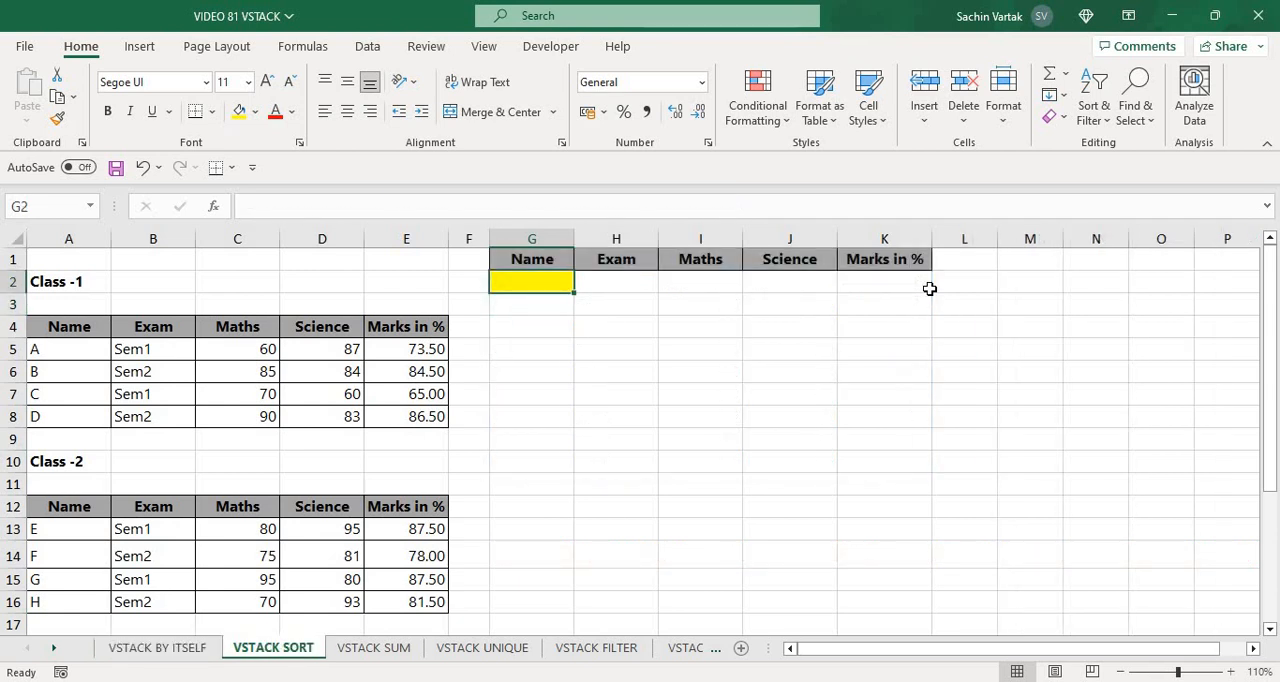
key("Down")
key("Up")
type("=")
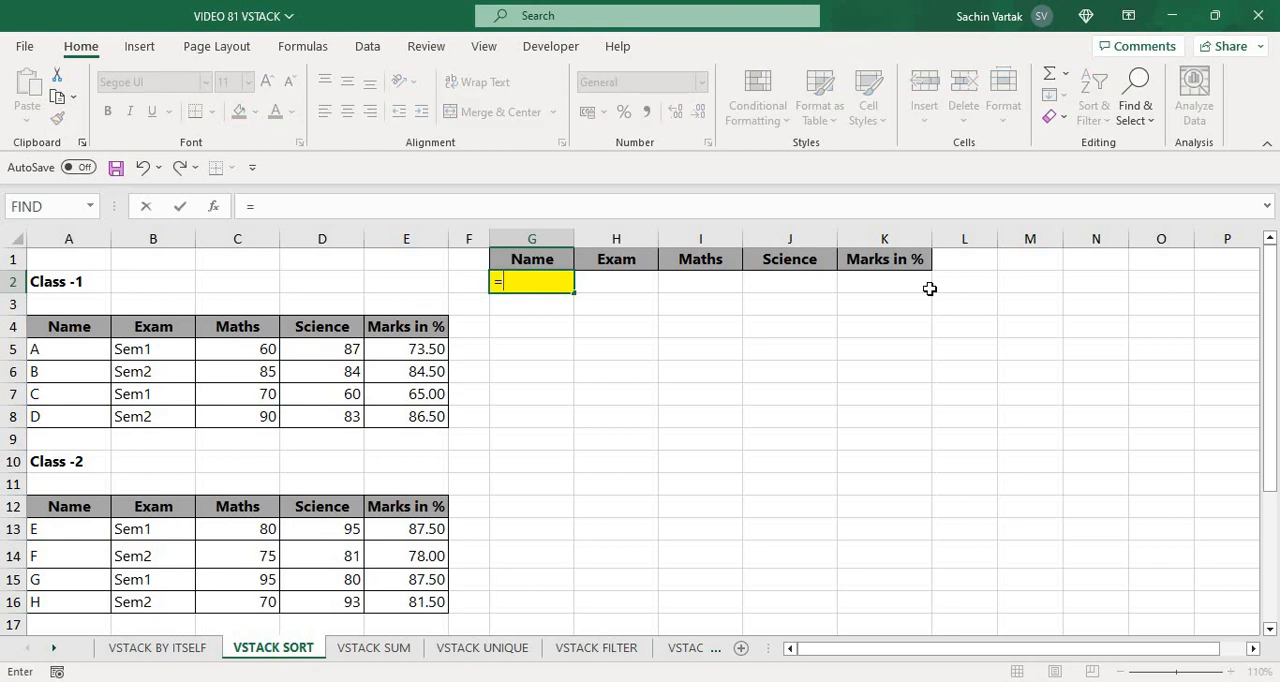
type("VST")
key("Tab")
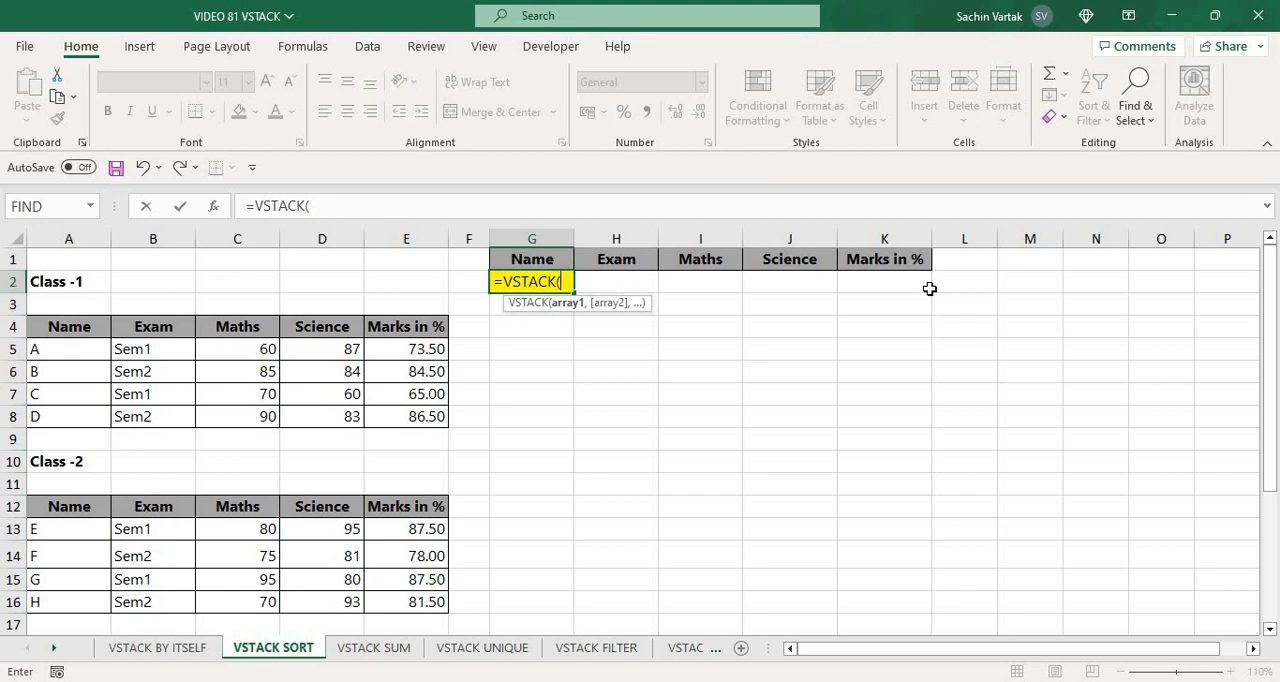
key("F5")
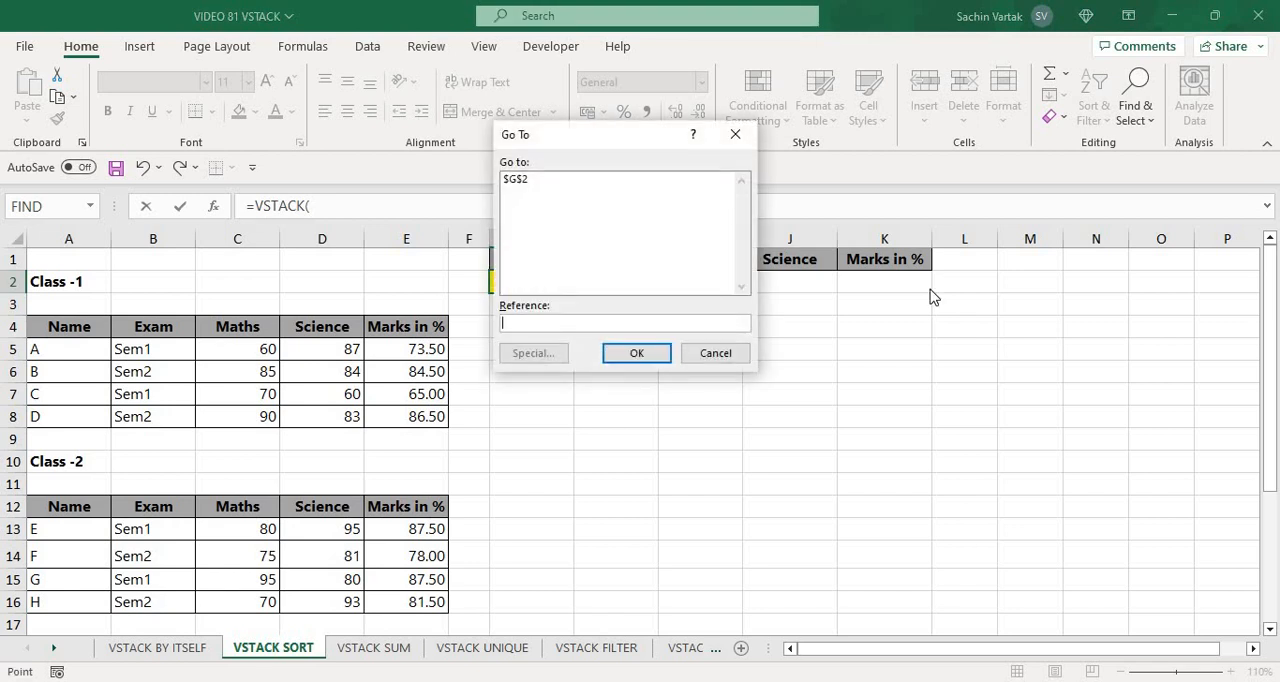
type("A5")
key("Return")
key("shift+Right")
key("shift+Right")
key("shift+Right")
key("shift+Right")
key("shift+Down")
key("shift+Down")
key("shift+Down")
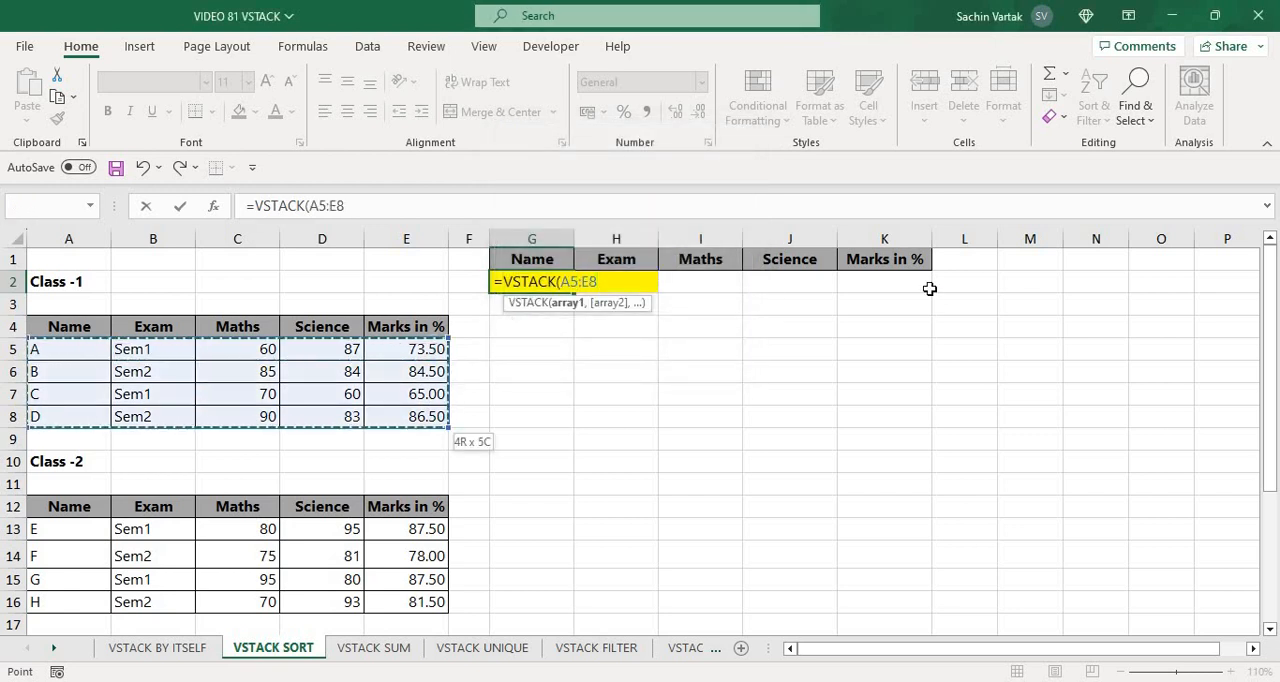
type(",")
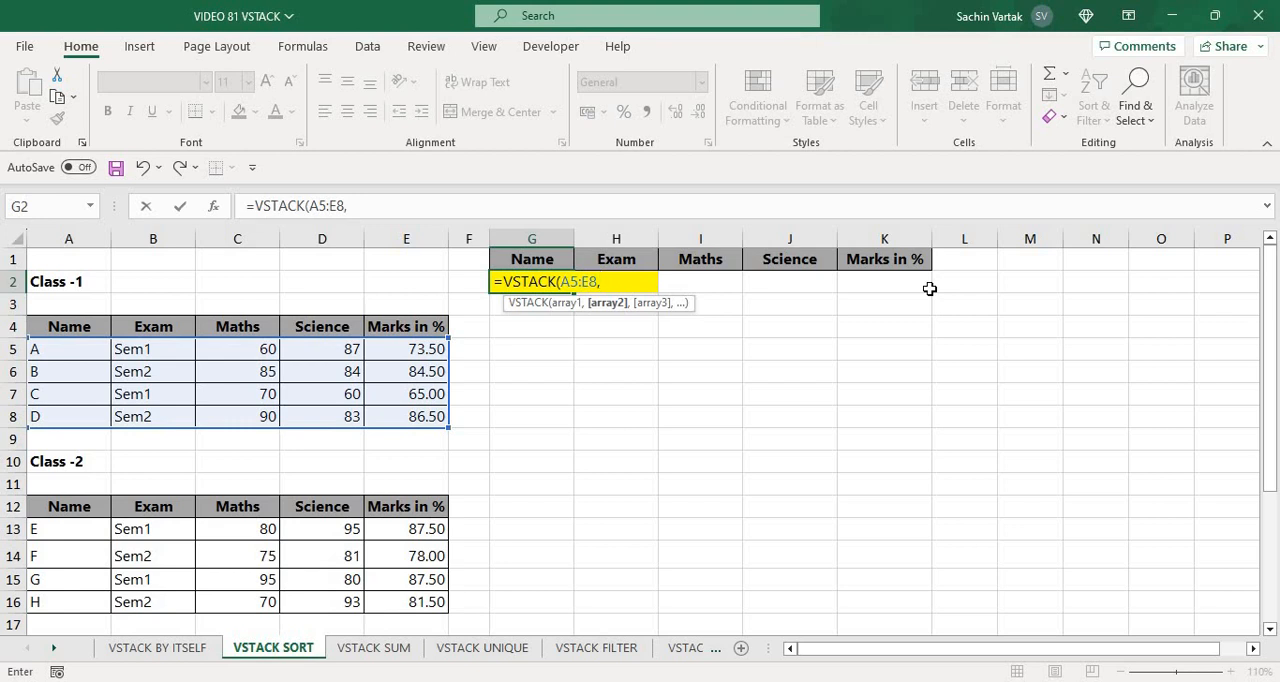
Add the Class-2 rows A13:E16 as the second VSTACK array and complete the formula
key("F5")
type("A")
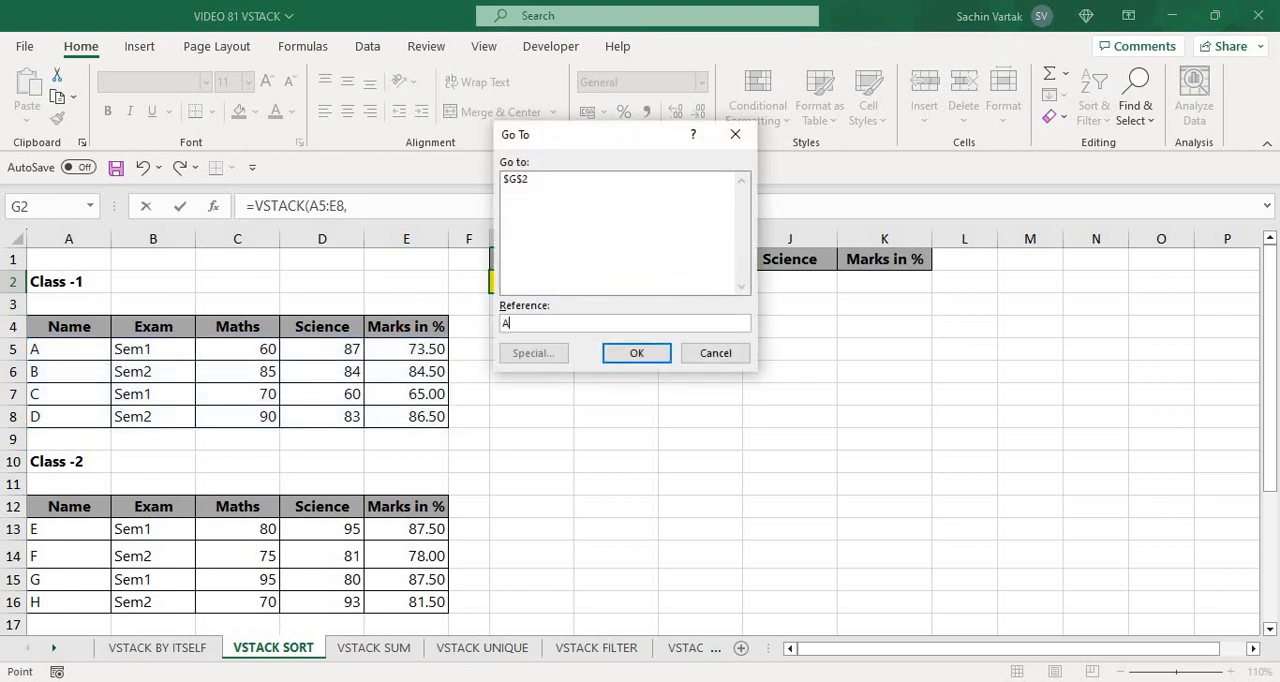
type("13")
key("Return")
key("ctrl+shift+Right")
key("ctrl+shift+Down")
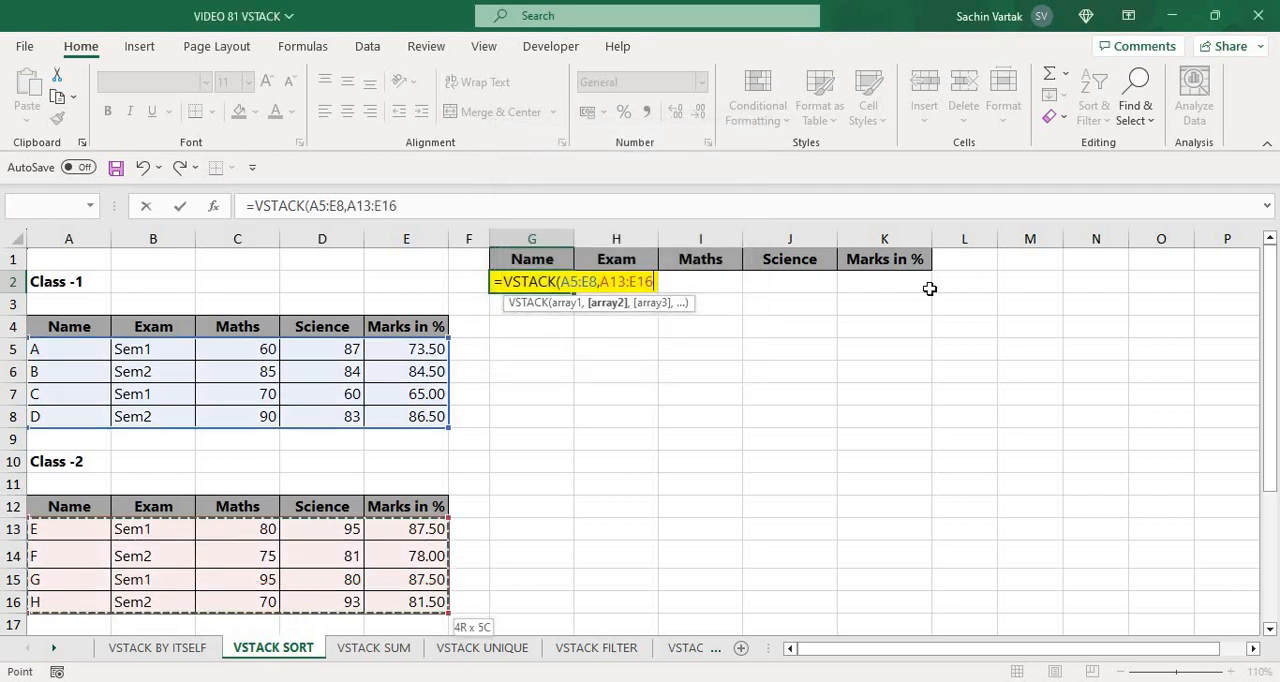
type(")")
key("Return")
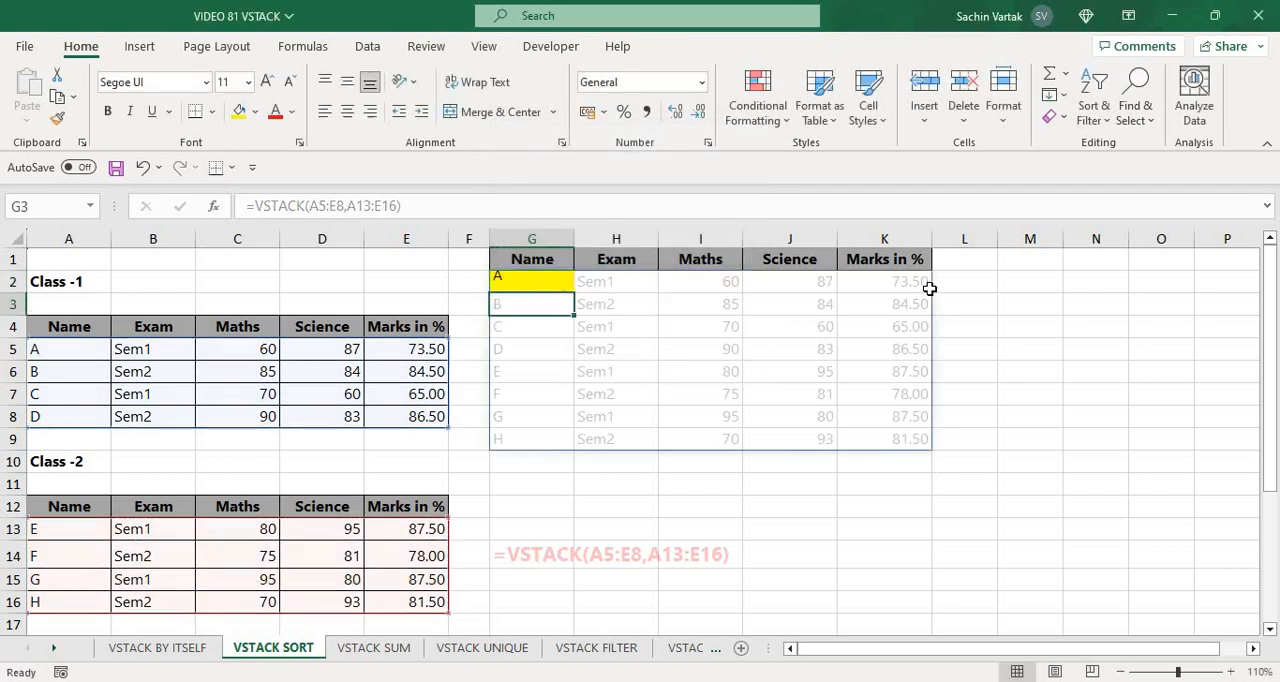
key("Up")
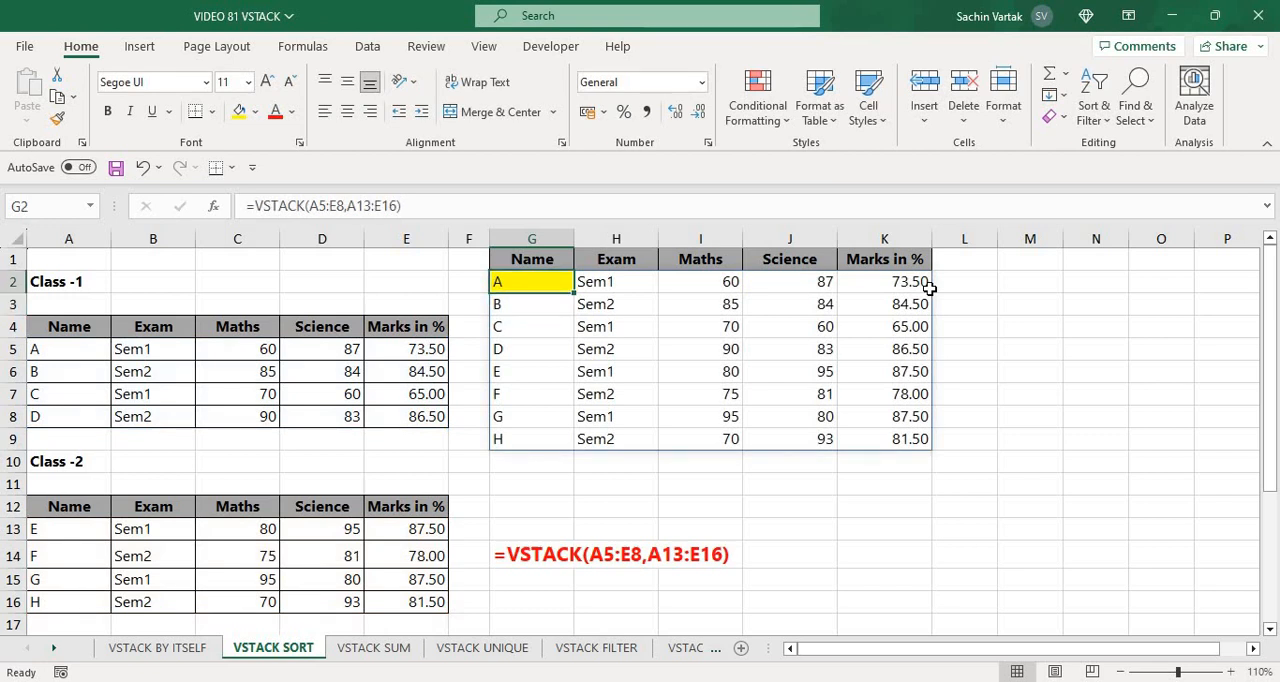
Review the columns of the stacked list from Name across to Marks in % as the sort key
key("Right")
key("Right")
key("Right")
key("Right")
key("Right")
key("Left")
key("Left")
key("Left")
key("Left")
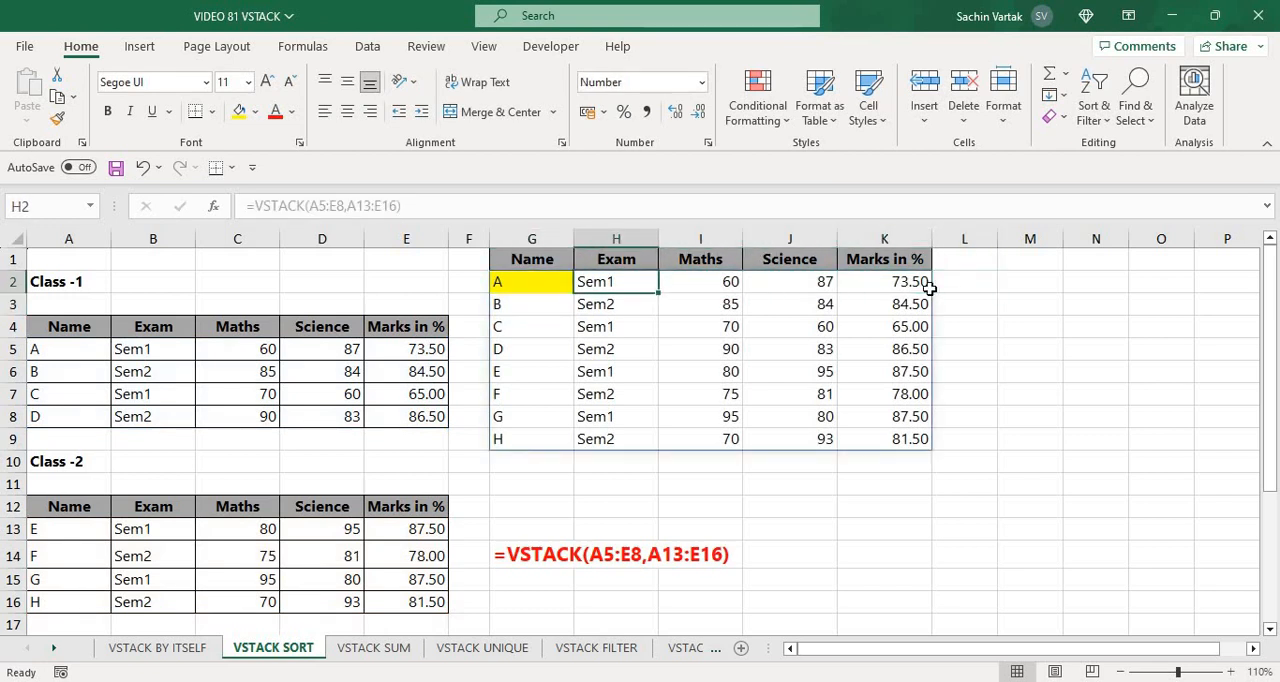
key("Left")
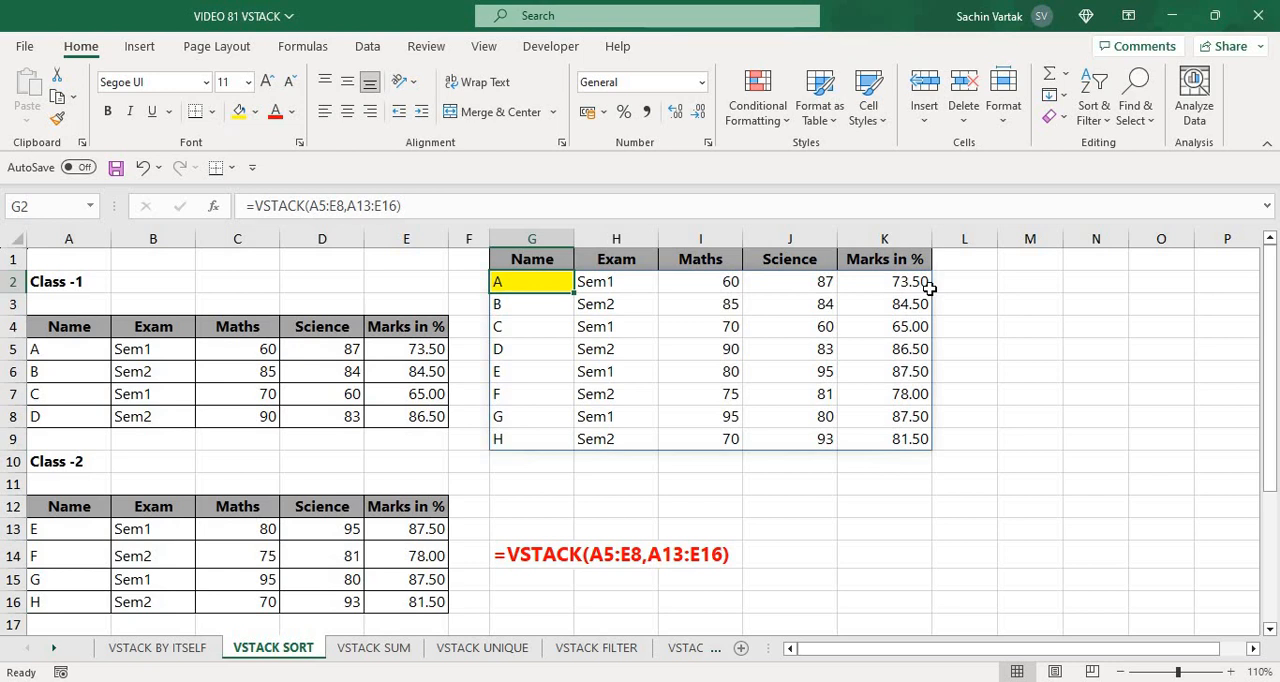
key("Right")
key("Right")
key("Right")
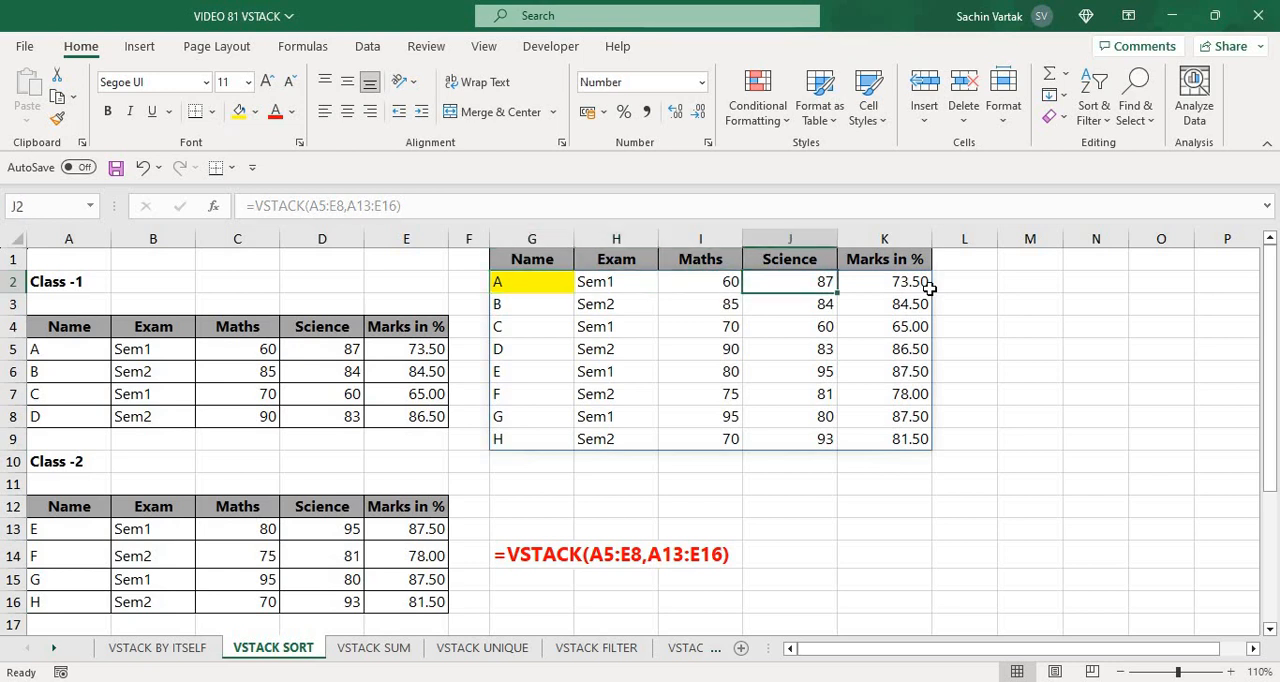
key("Right")
key("Up")
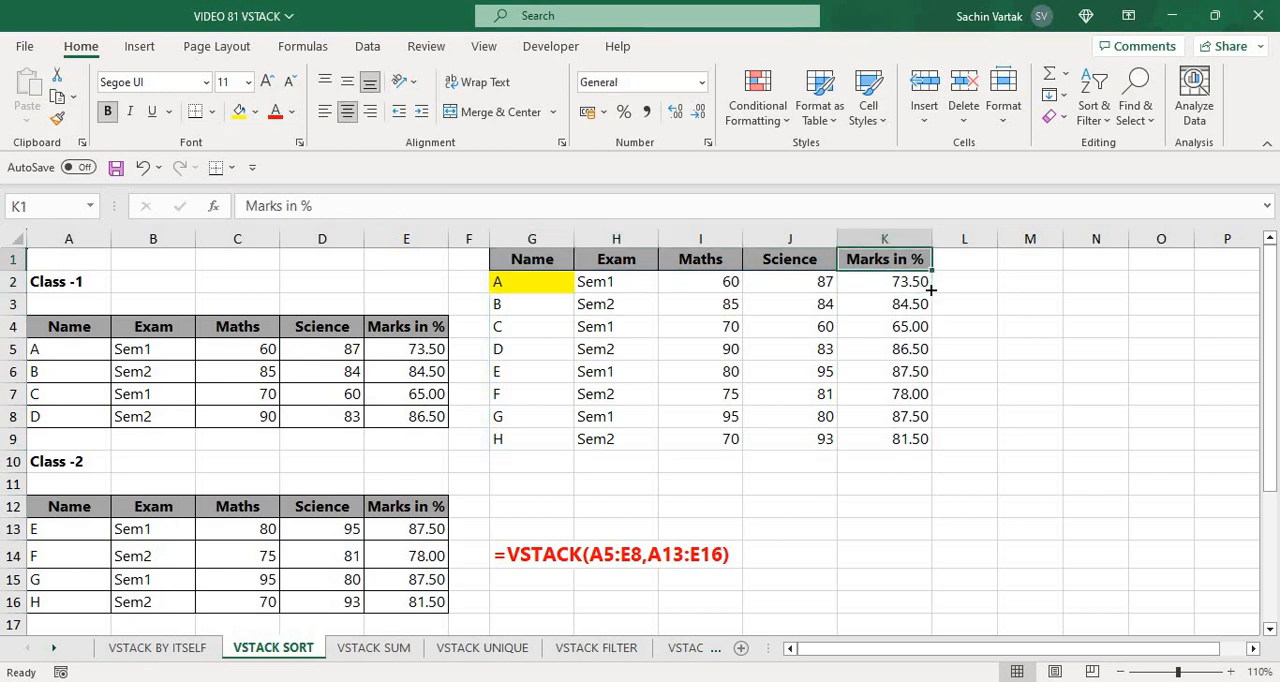
key("Down")
key("Down")
key("Down")
key("Down")
key("Up")
key("Up")
key("Up")
key("Left")
key("Left")
key("Left")
key("Left")
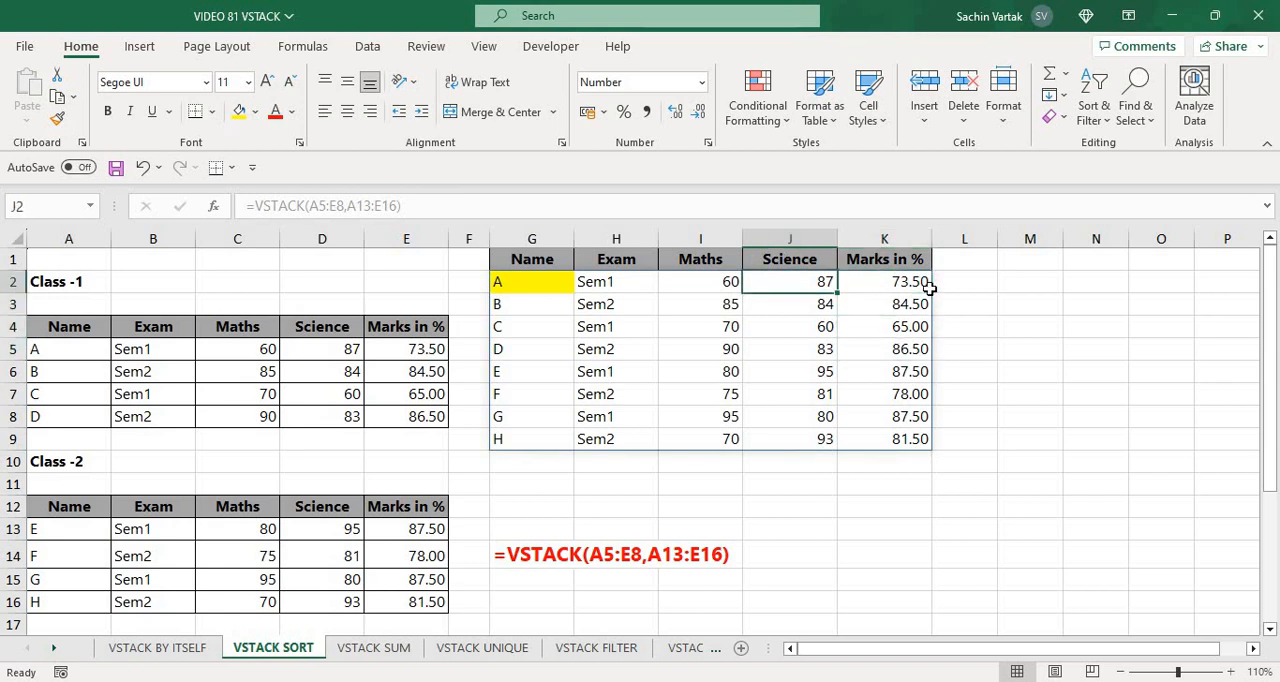
Wrap G2's VSTACK formula in SORT, using column 5 as the sort index and -1 for descending order
key("F2")
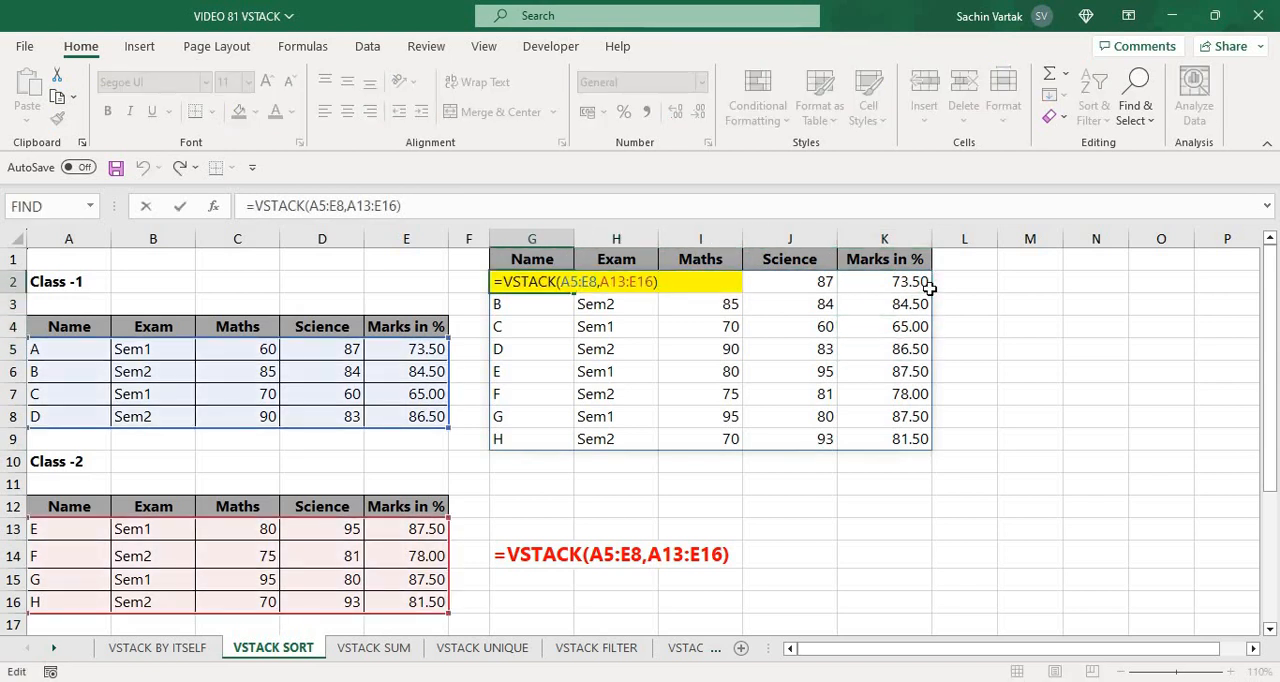
key("Home")
key("Right")
type("SORT(")
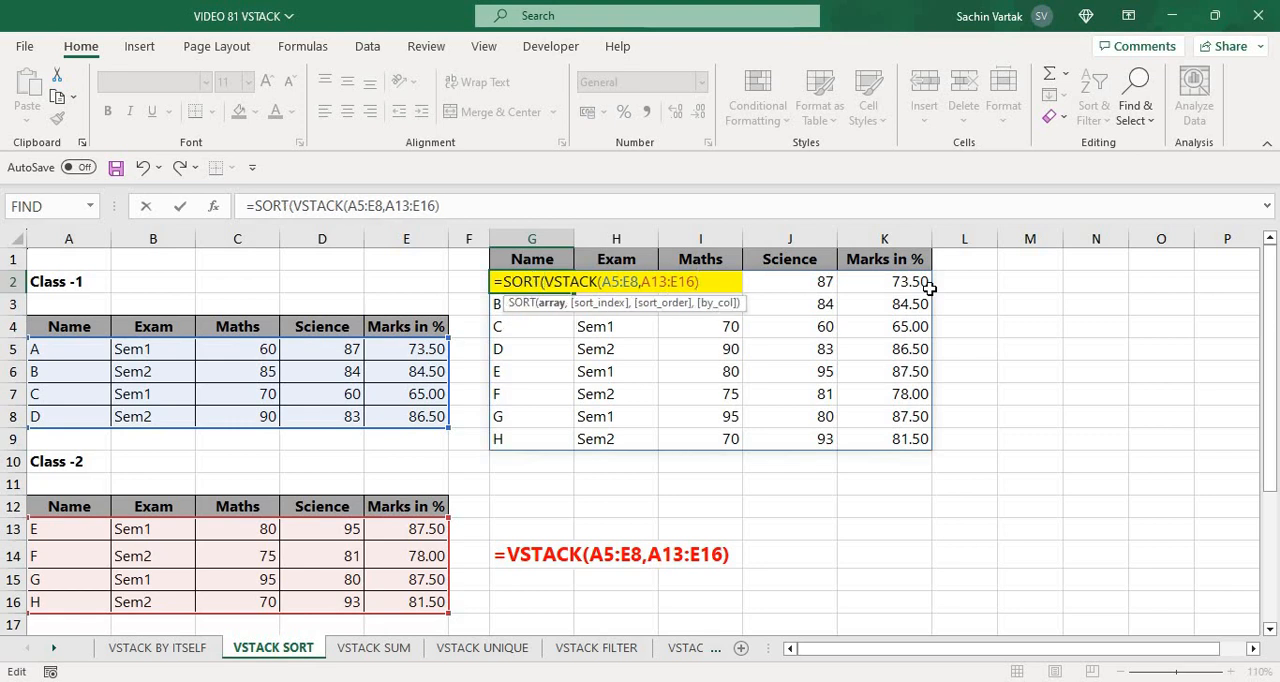
key("End")
type(",5,")
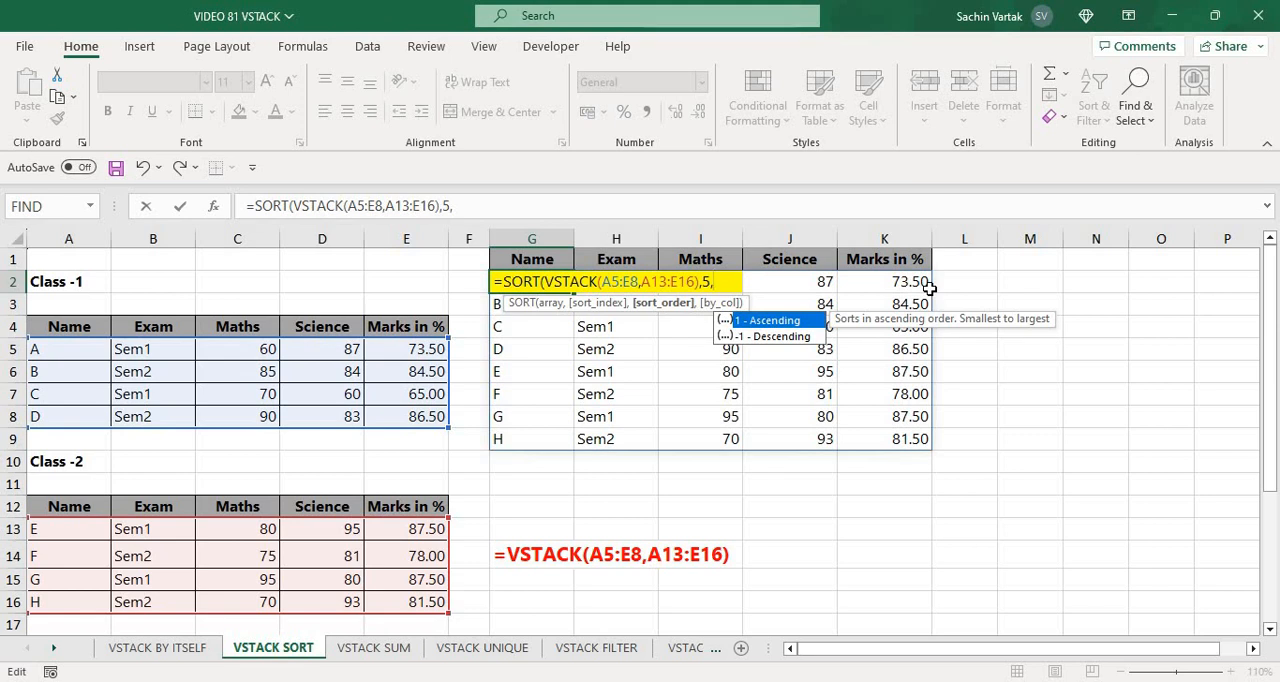
type("-1)")
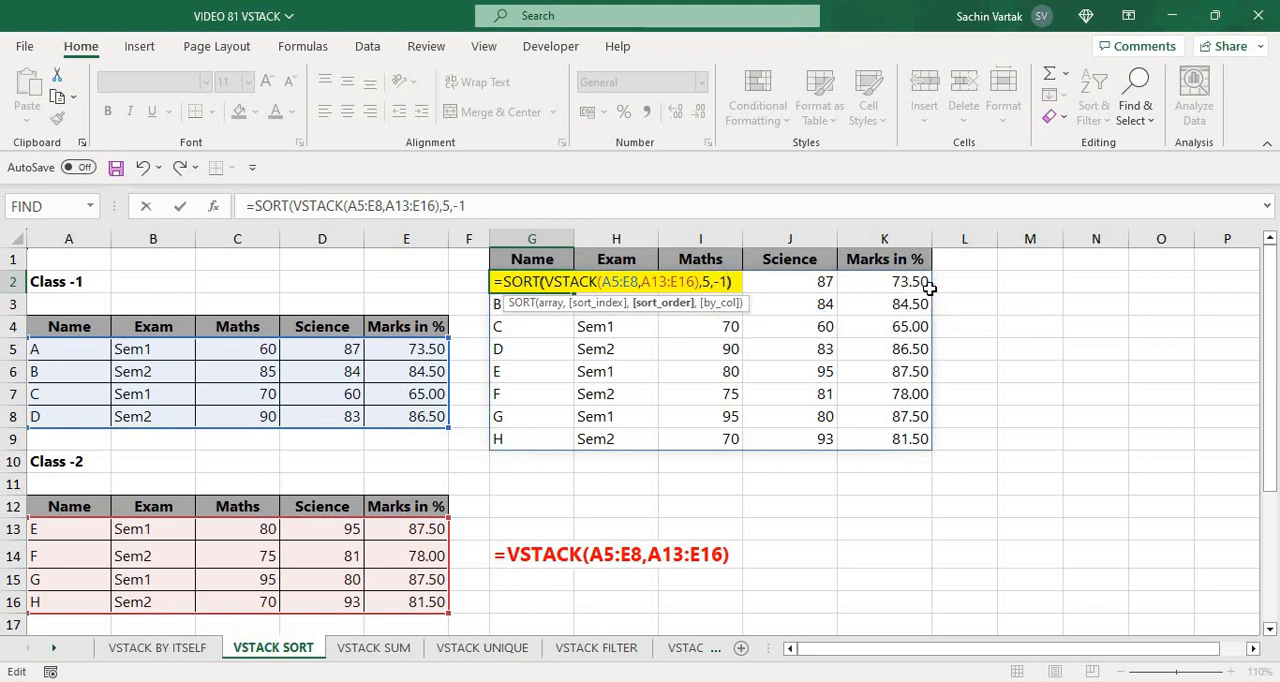
key("ctrl+Return")
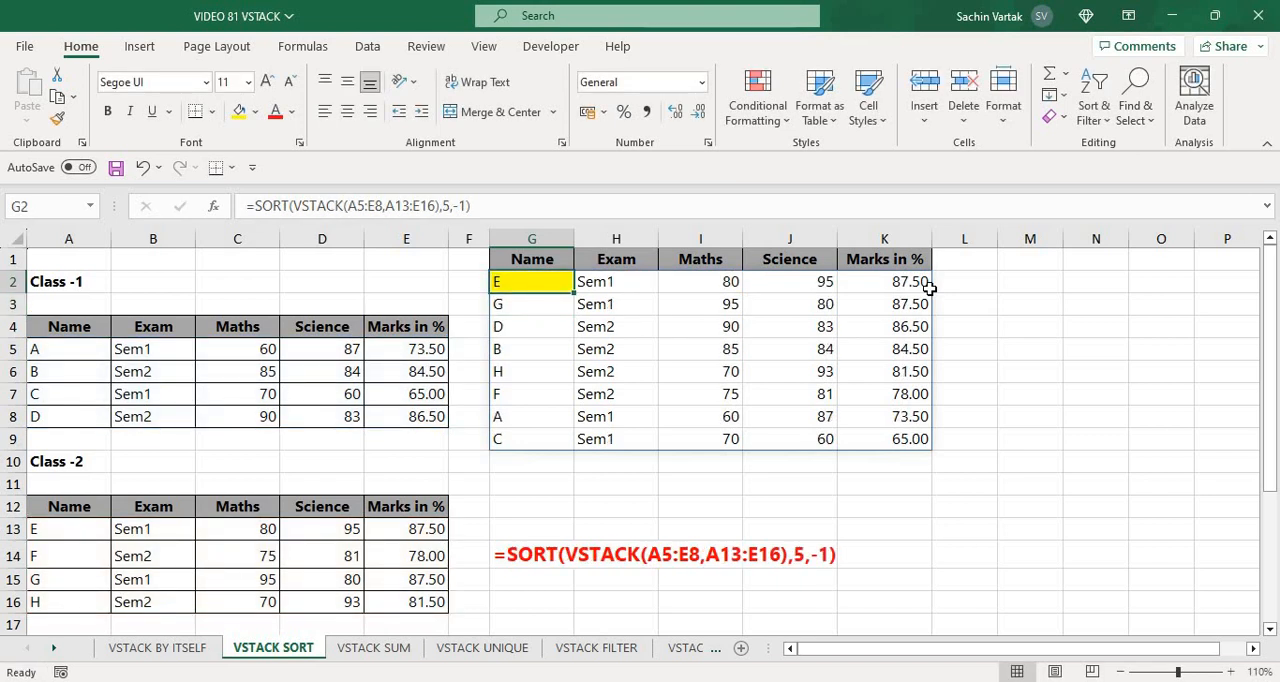
Switch to the VSTACK SUM sheet and look over the Class-1 marks next to the formula cell G2
key("ctrl+Page_Down")
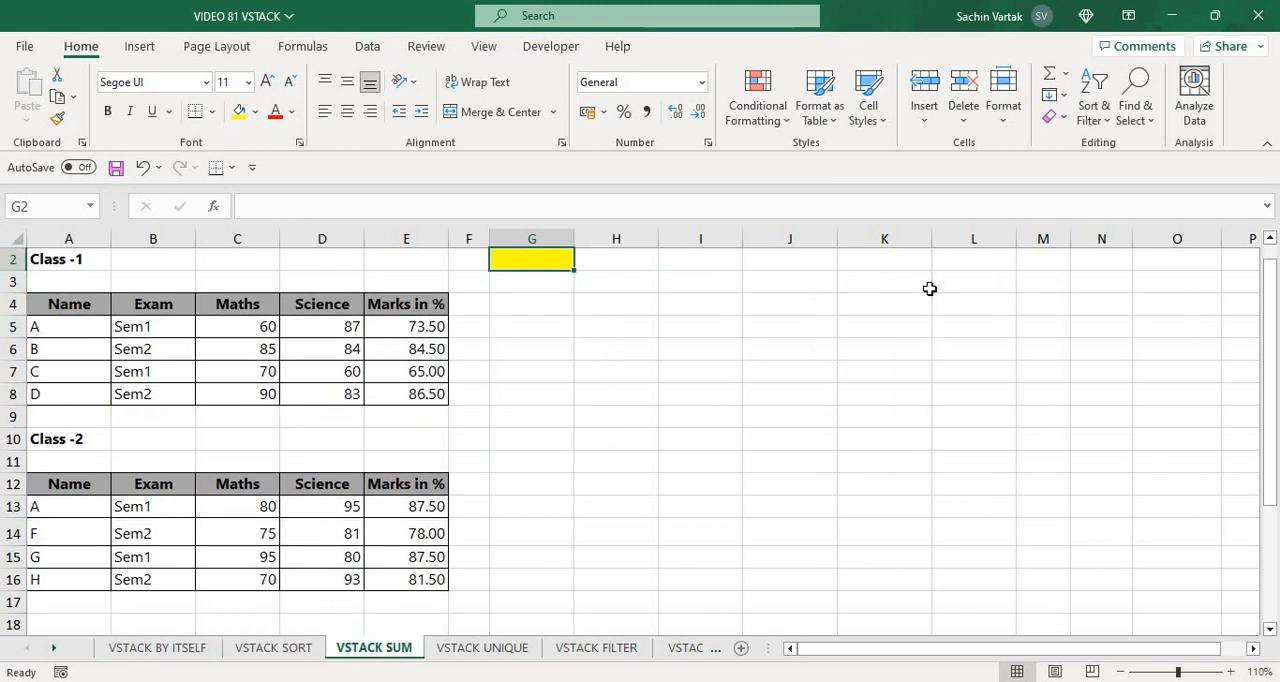
key("Left")
key("Left")
key("Left")
key("Left")
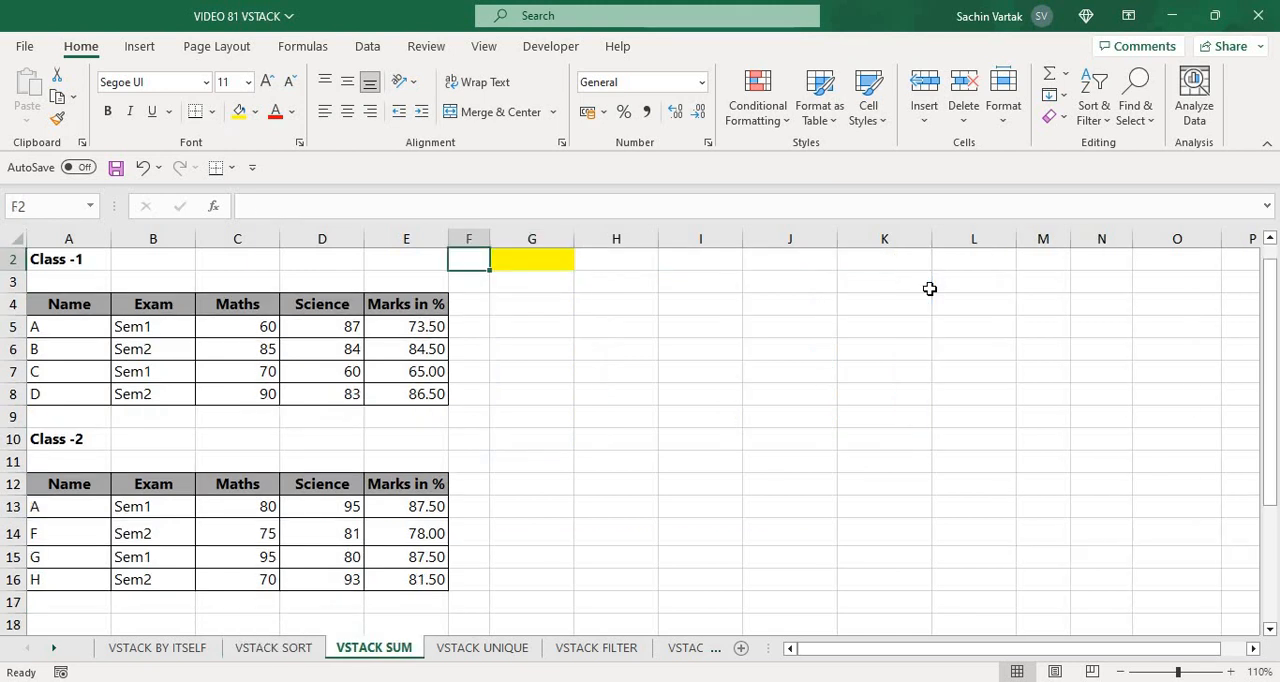
key("Down")
key("Down")
key("Down")
key("Down")
key("Down")
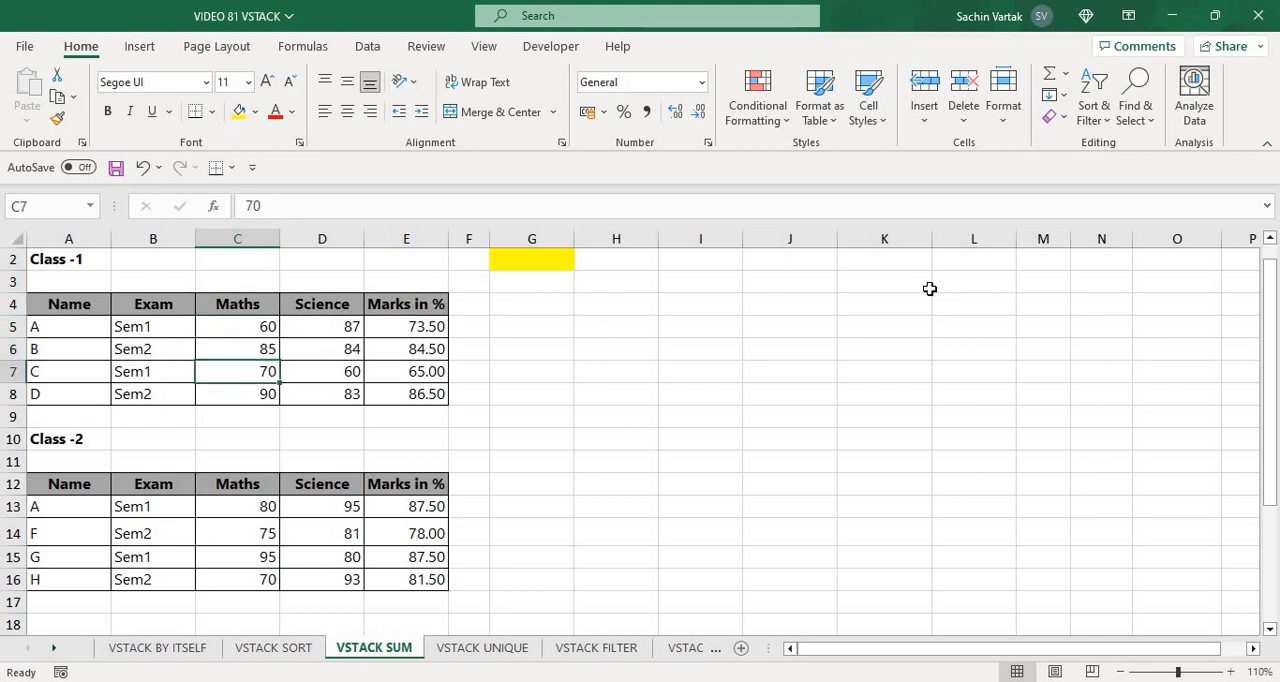
key("Up")
key("Up")
key("Up")
key("Up")
key("Up")
key("Up")
key("Right")
key("Right")
key("Right")
key("Right")
key("Right")
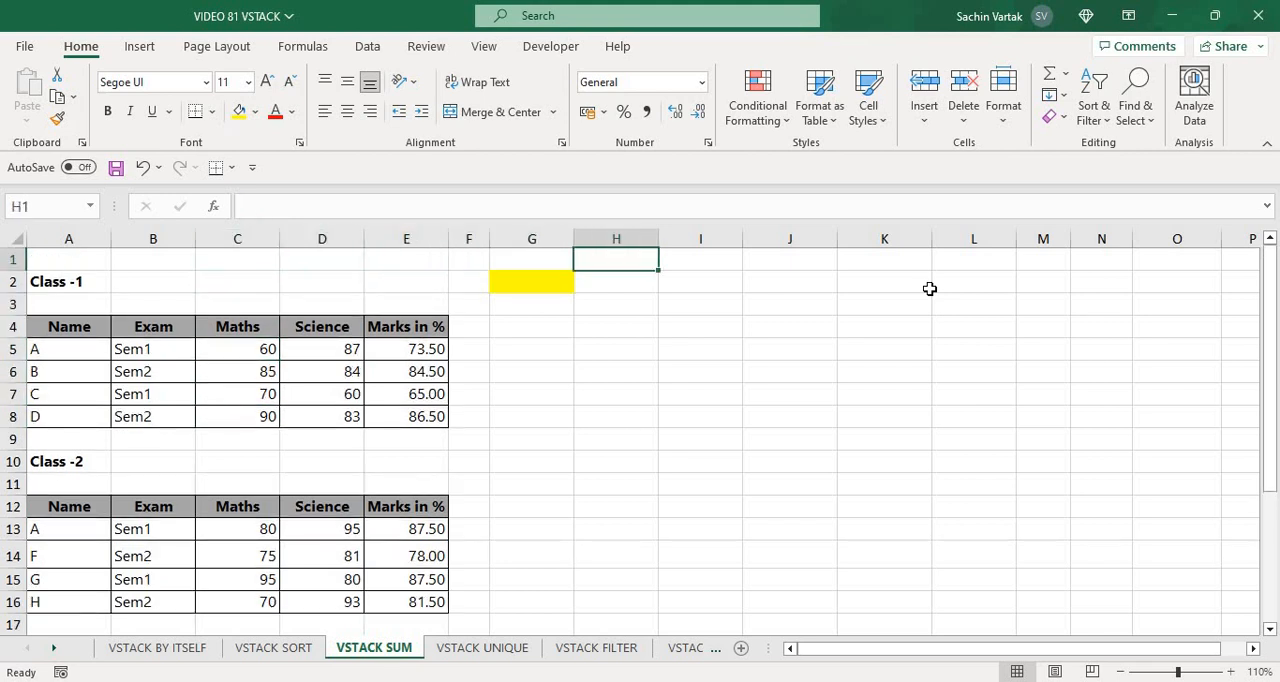
key("Left")
key("Down")
Begin a VSTACK formula in G2 with the Class-1 Maths marks C5:C8 as the first array
type("=VST")
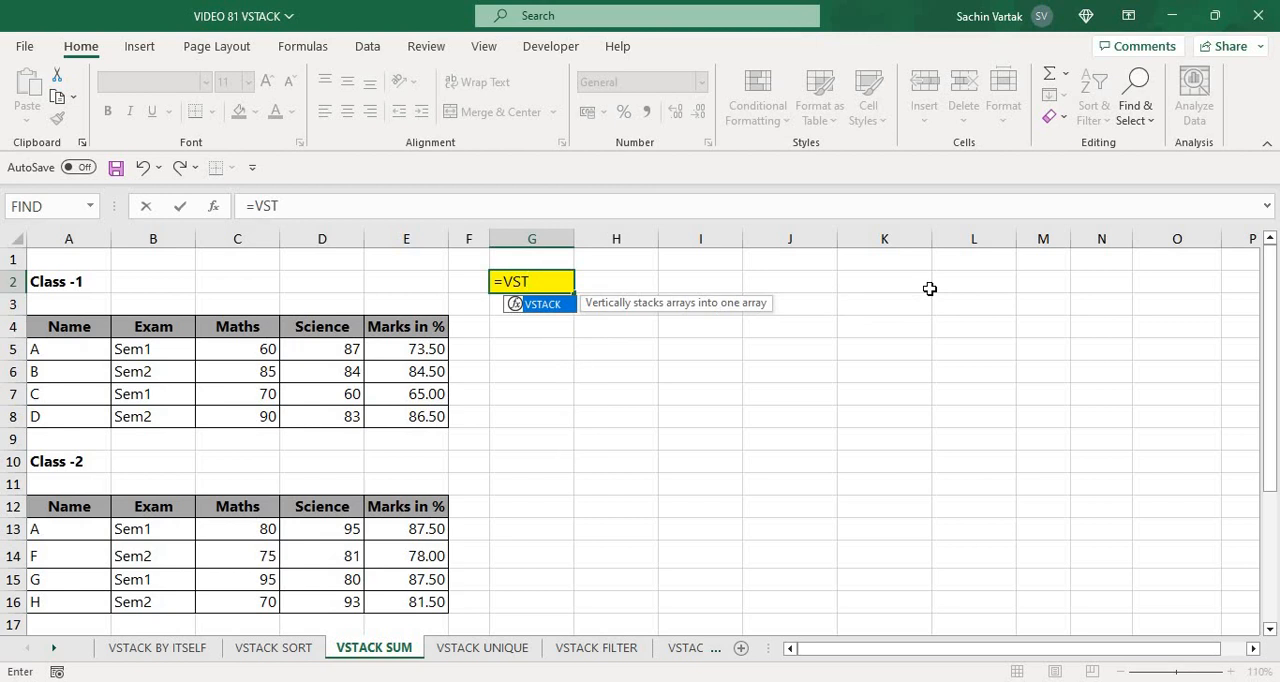
key("Tab")
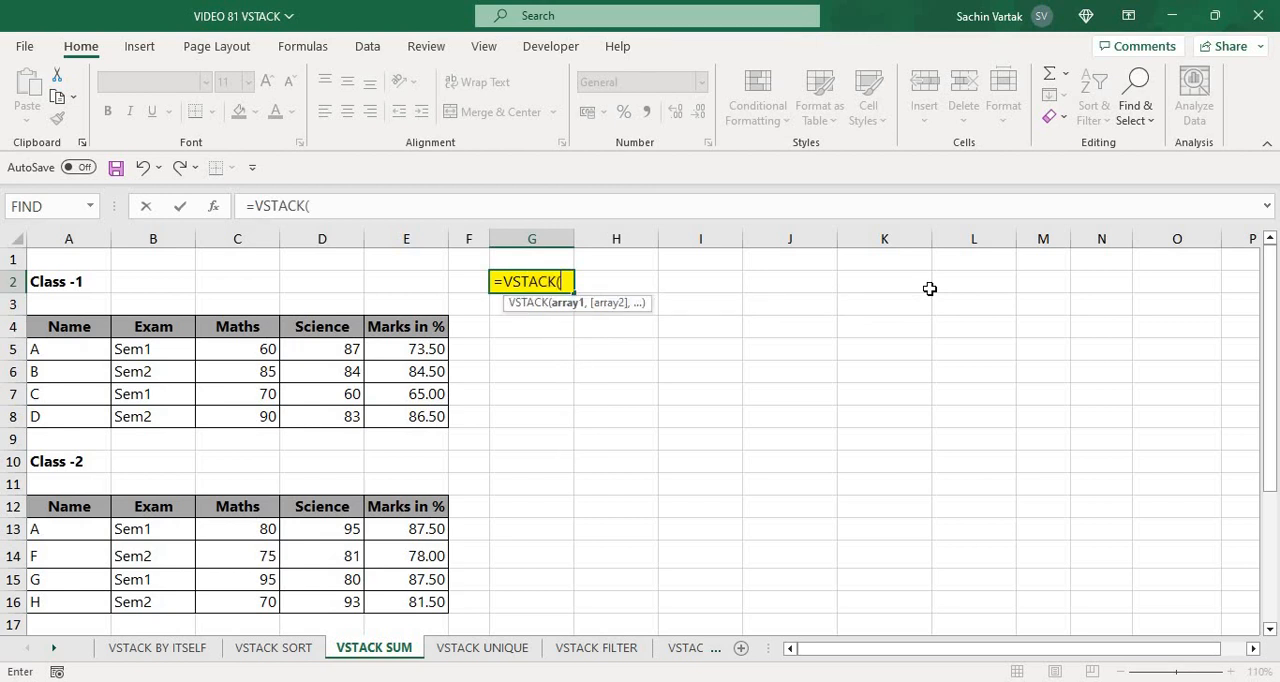
key("Left")
key("Left")
key("Left")
key("Left")
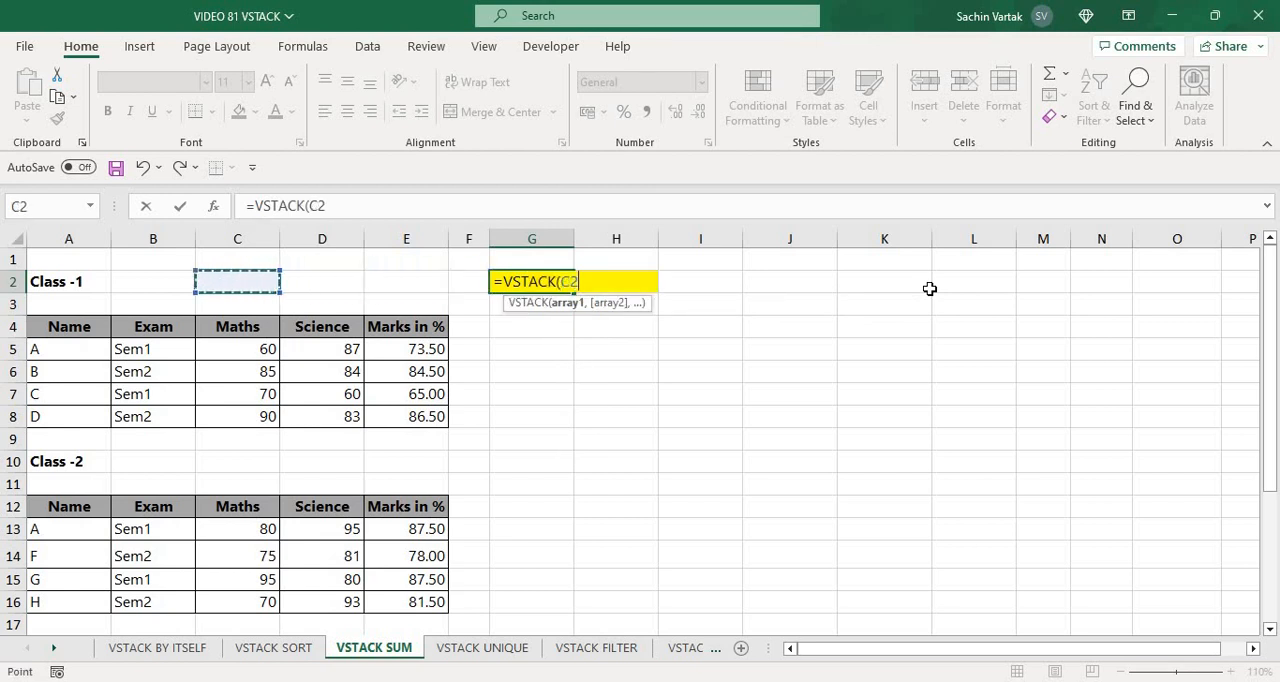
key("Down")
key("Down")
key("Down")
key("shift+Down")
key("shift+Down")
key("shift+Down")
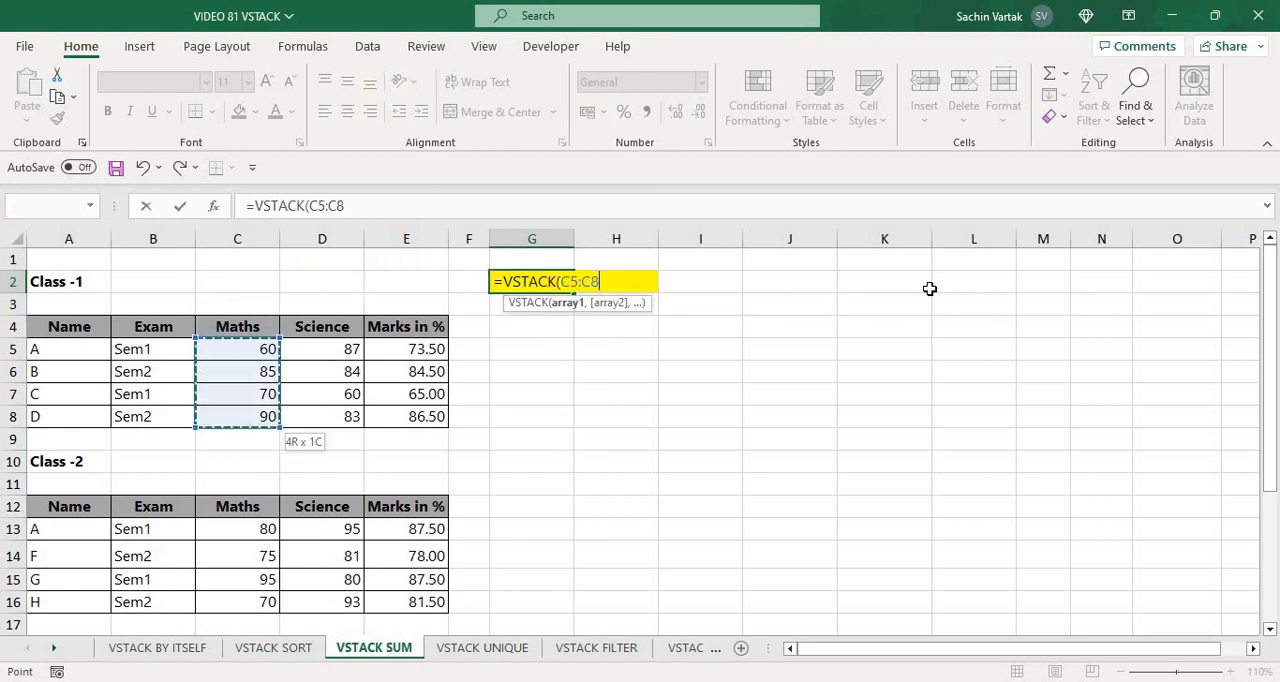
type(",")
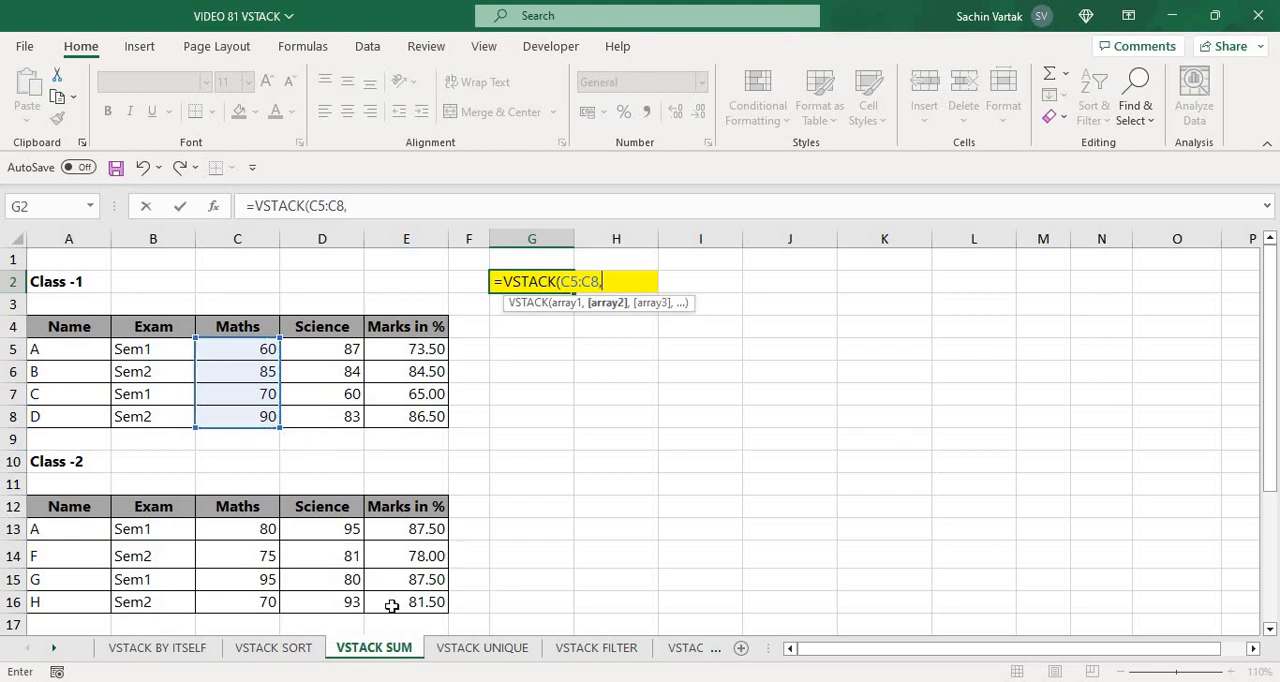
Complete the VSTACK formula in G2 with the Class-2 Maths marks C13:C16 as the second array
left_click(241, 527)
key("shift+Down")
key("shift+Down")
key("shift+Down")
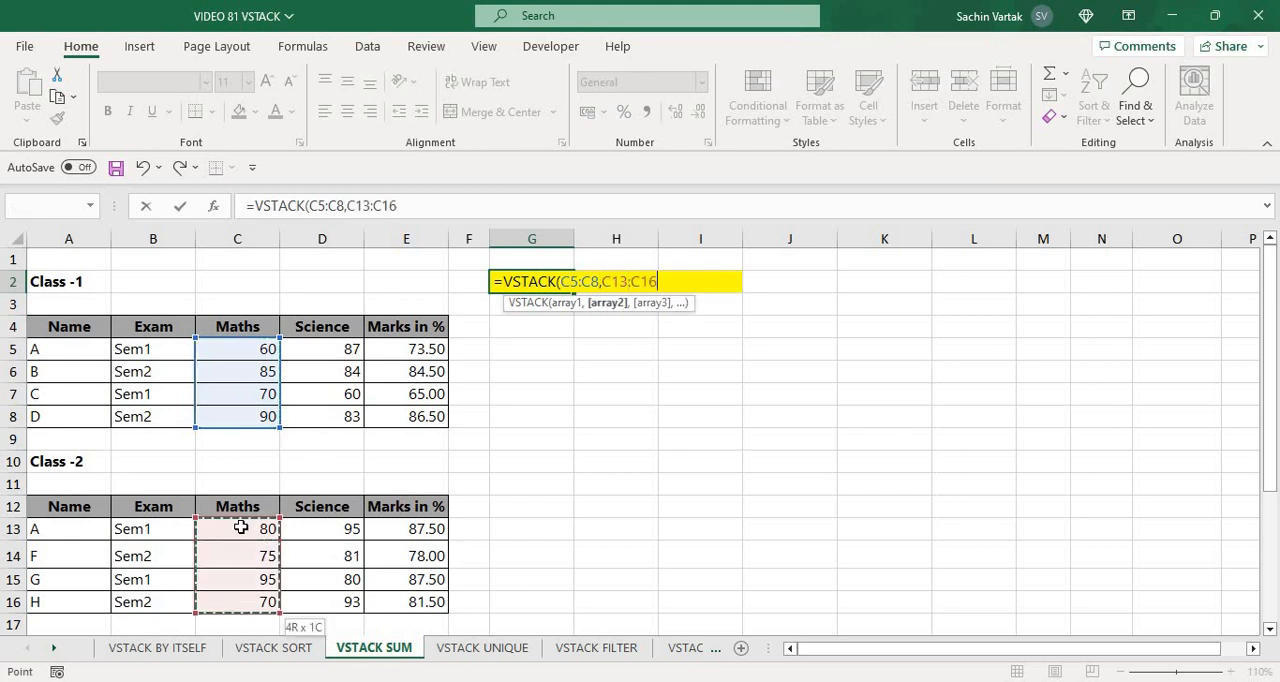
key("ctrl+Return")
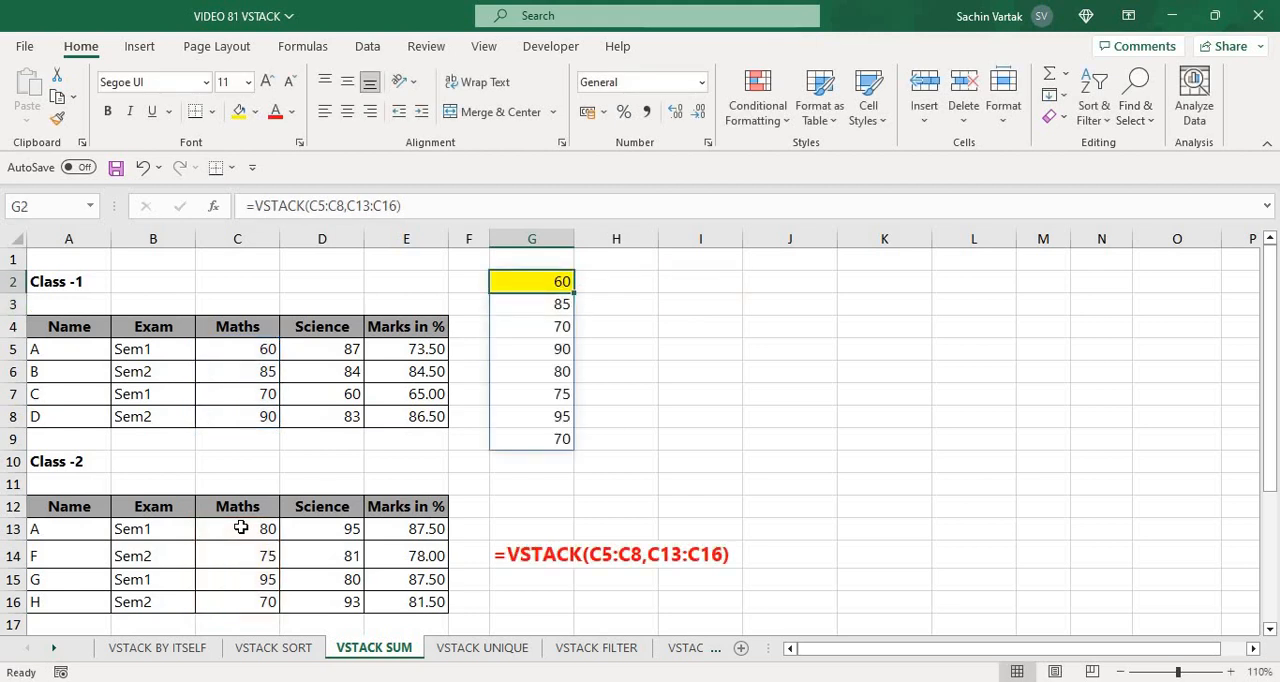
Wrap G2's VSTACK formula in SUM to total the stacked Maths marks of both classes
key("F2")
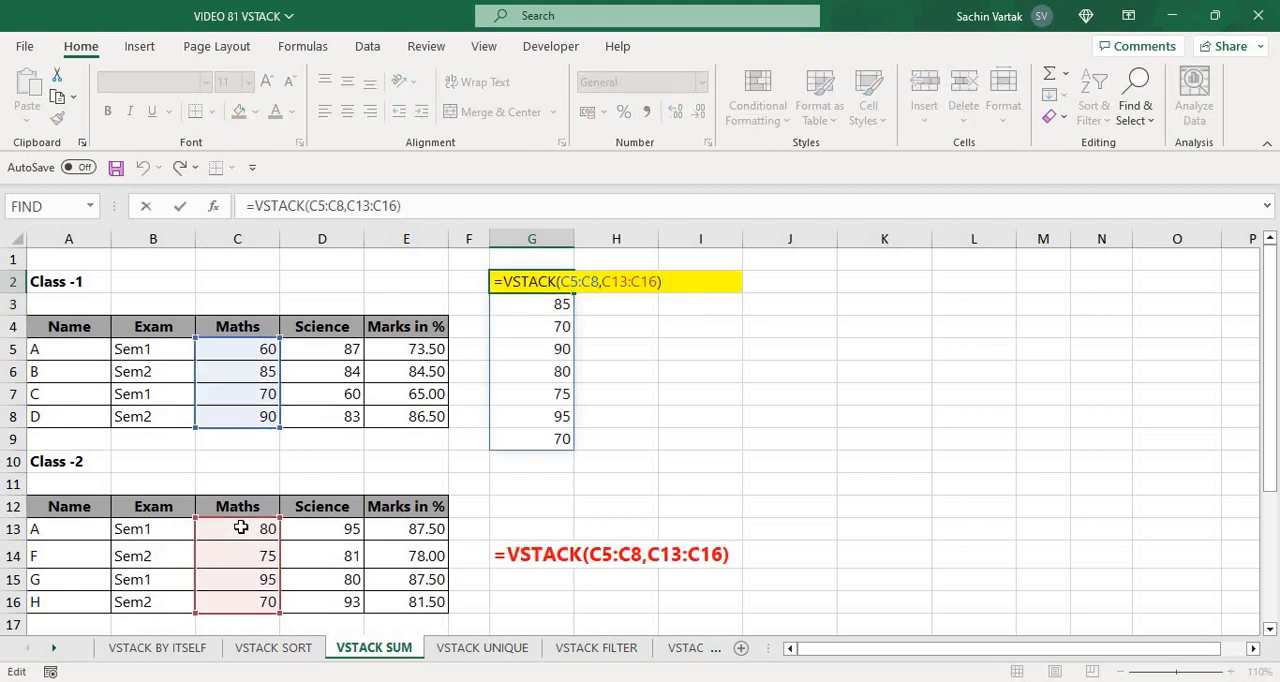
key("Home")
key("Right")
type("SUM(")
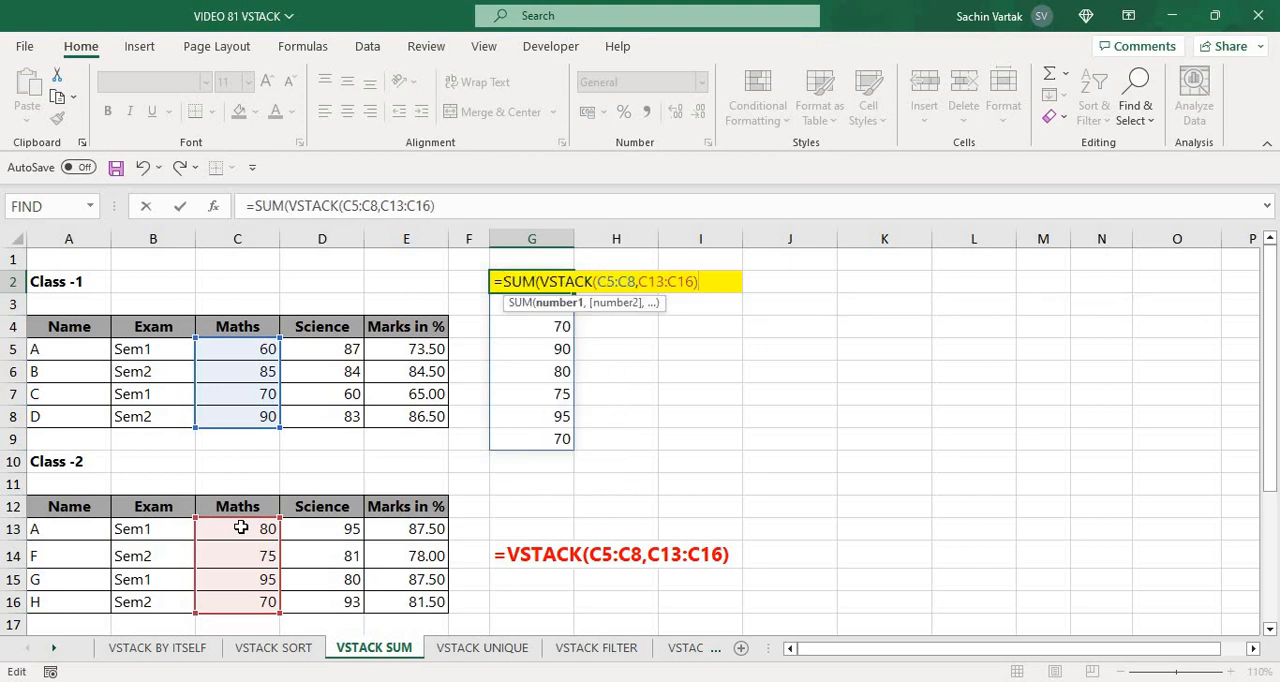
type(")")
key("ctrl+Return")
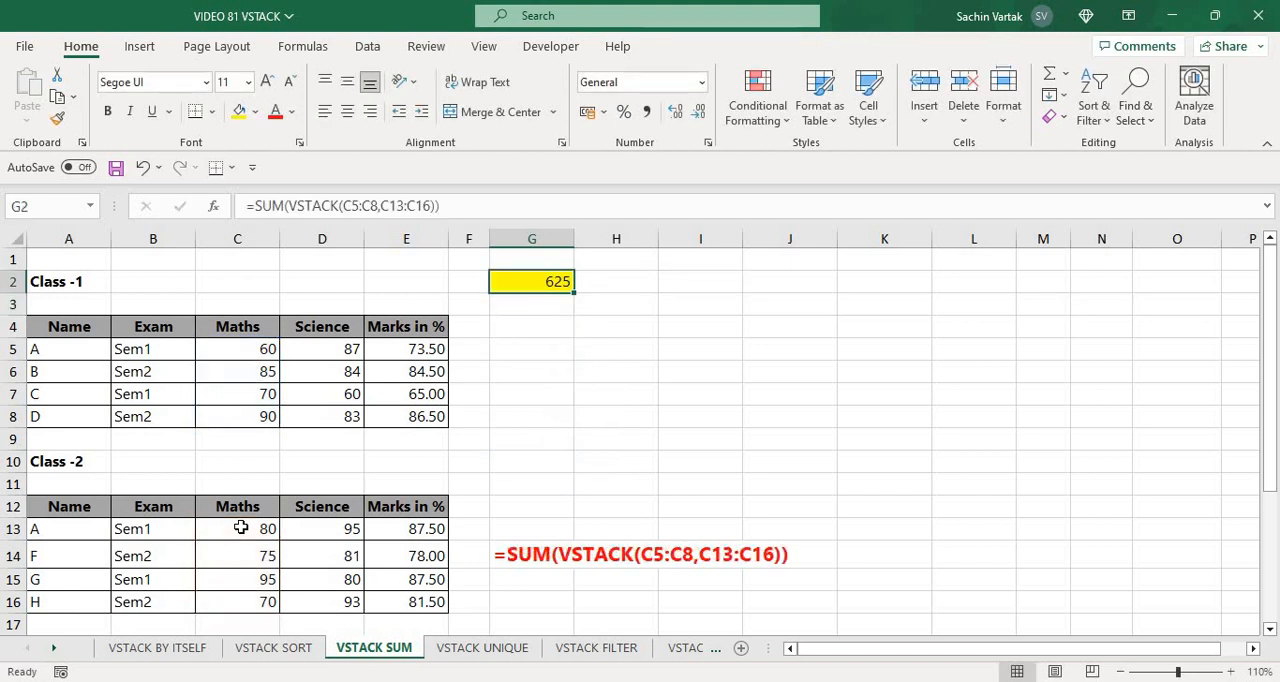
Switch to the VSTACK UNIQUE sheet and look over the student names in the Name column
key("Down")
key("Down")
key("Down")
key("Down")
key("Down")
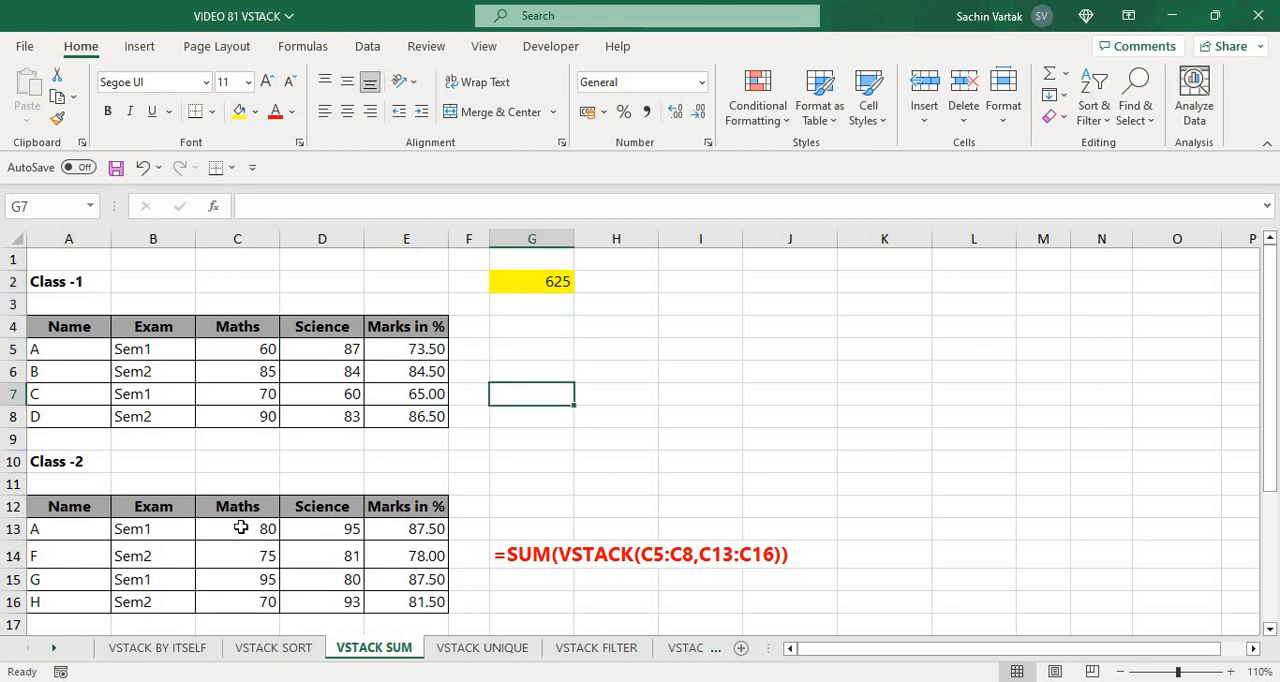
key("ctrl+Page_Down")
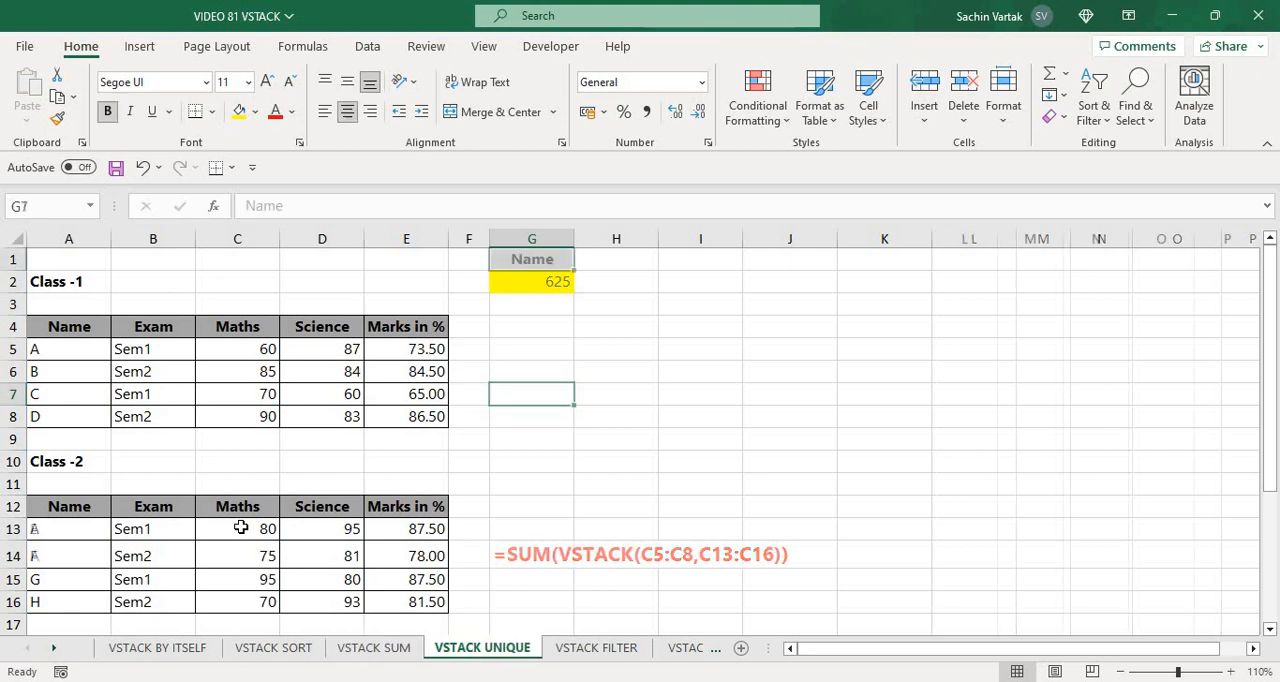
key("Left")
key("Left")
key("Left")
key("Left")
key("Left")
key("Left")
key("Down")
key("Down")
key("Down")
key("Down")
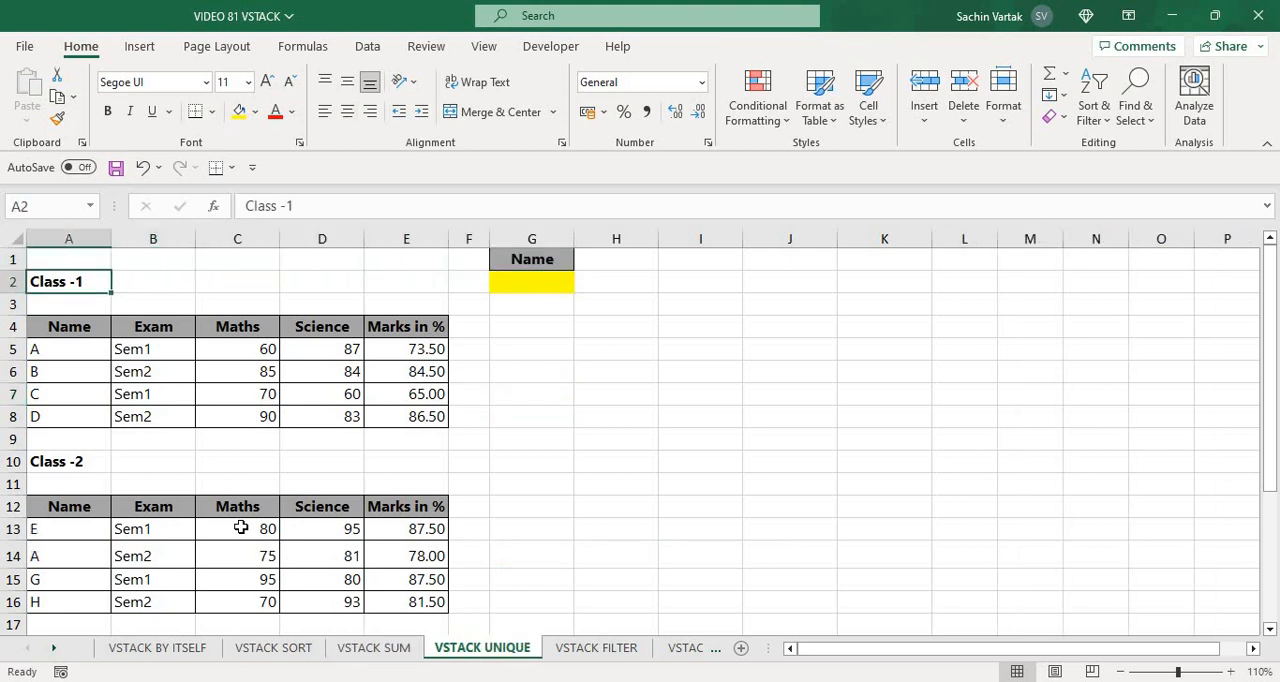
key("Down")
key("Down")
key("Down")
key("Down")
key("Down")
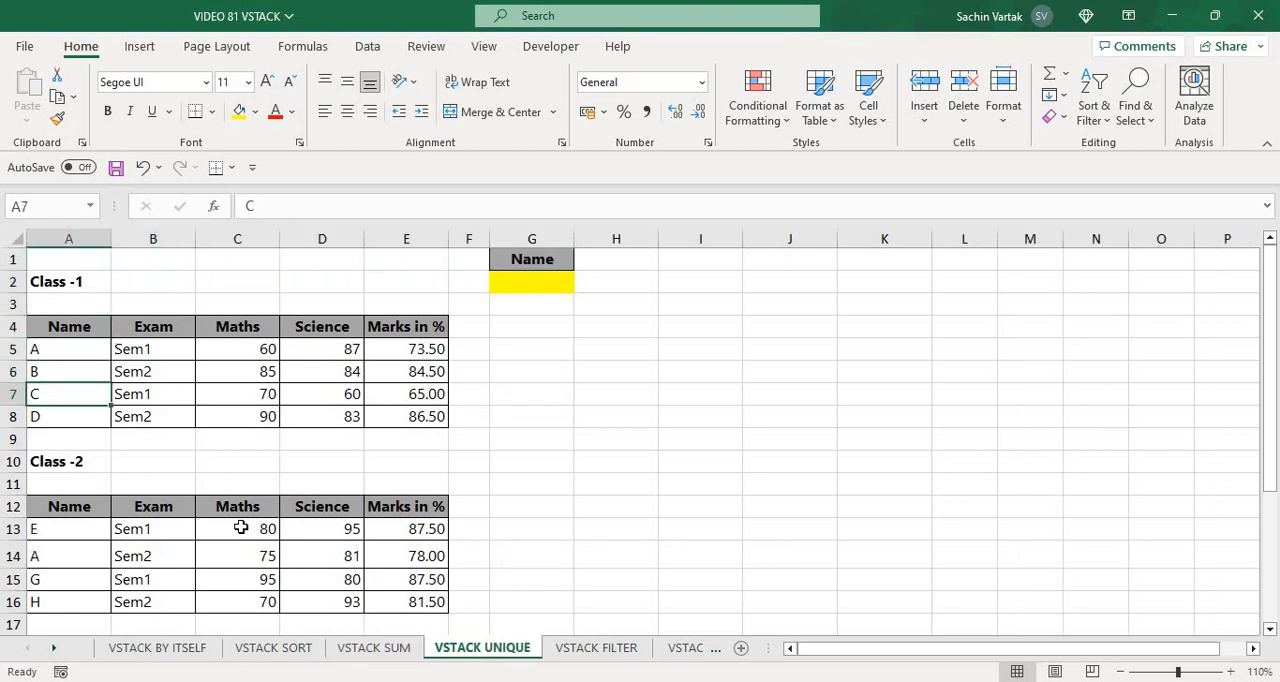
key("Up")
key("Up")
key("Up")
key("Up")
key("Down")
key("Up")
key("Up")
key("Up")
key("Up")
Begin a VSTACK formula in G2 under the Name header with the Class-1 names A5:A8 as the first array
key("Right")
key("Right")
key("Right")
key("Right")
key("Right")
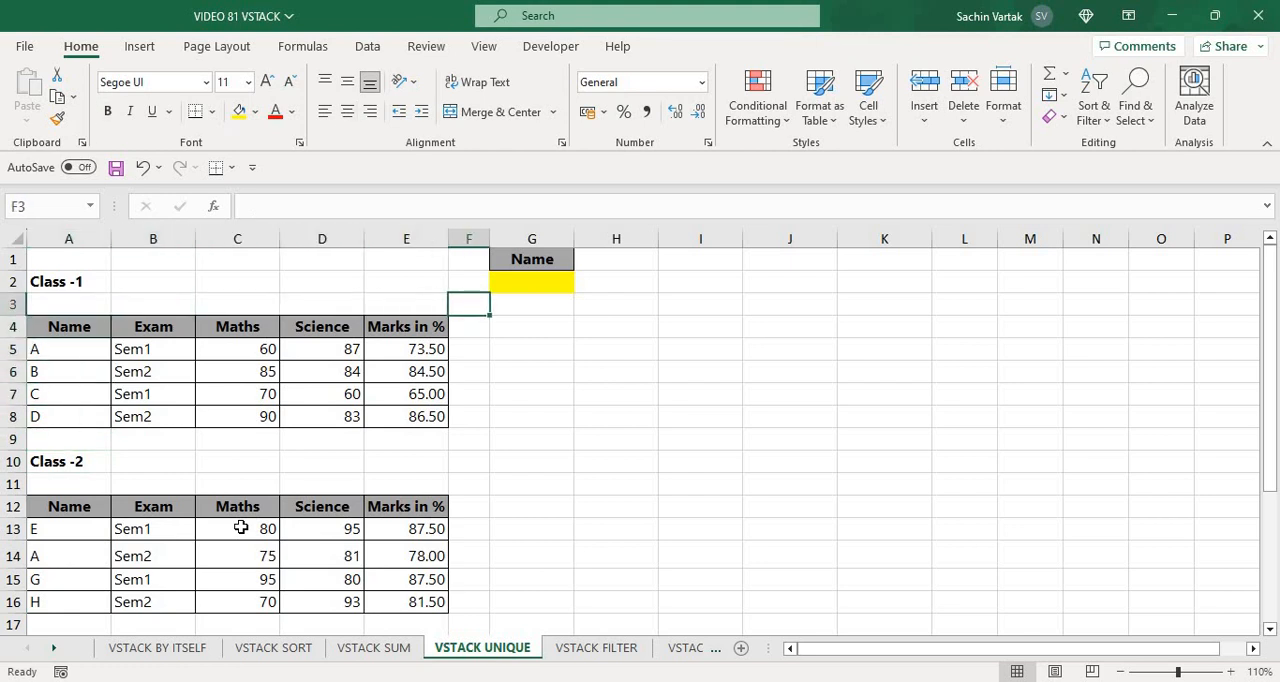
key("Right")
key("Up")
type("=VST")
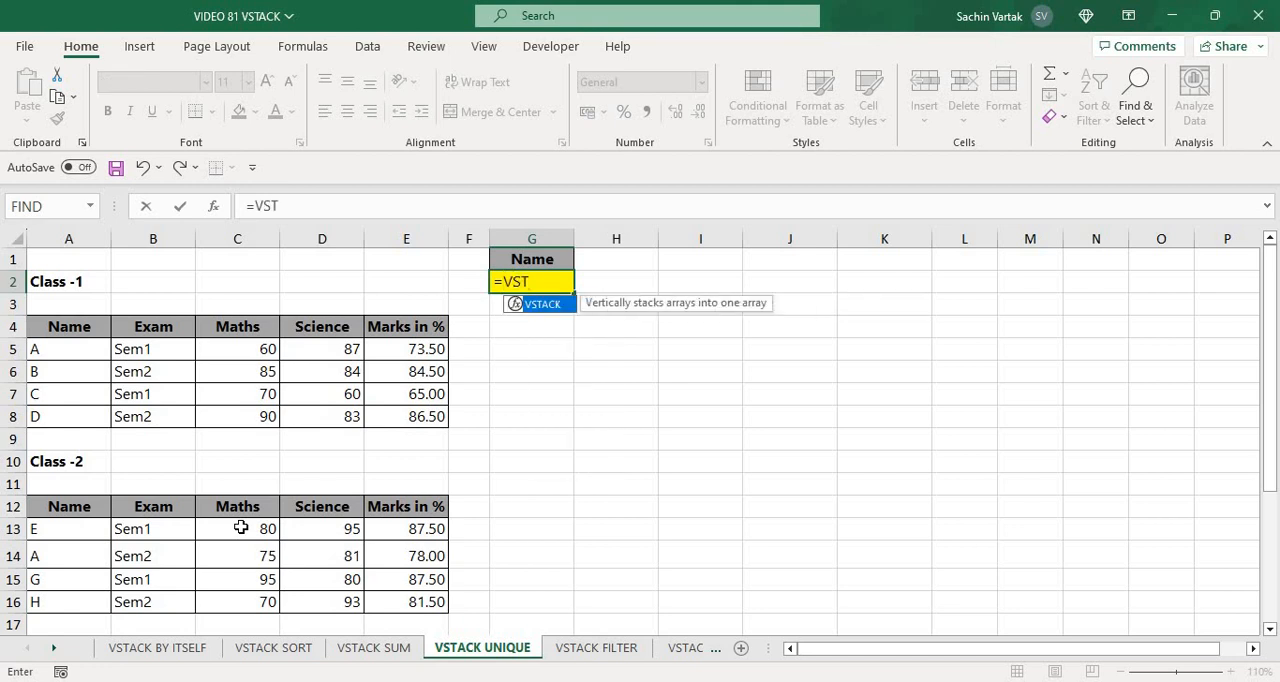
key("Tab")
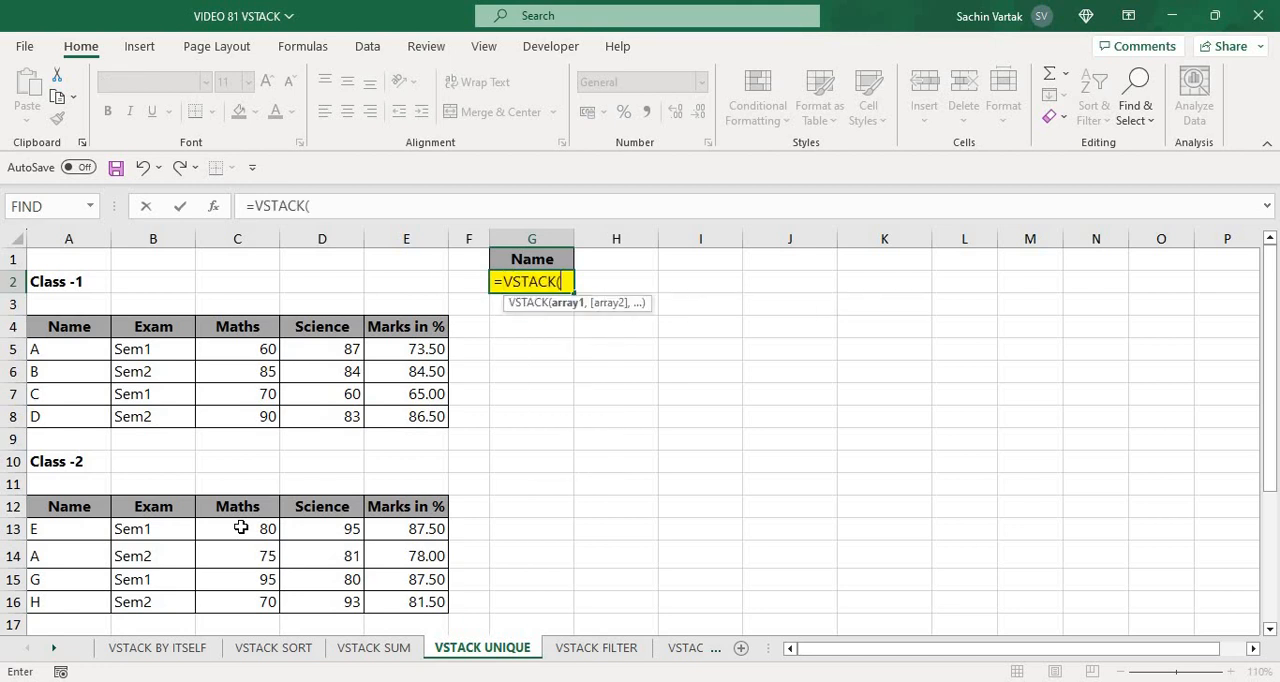
key("Left")
key("Left")
key("Left")
key("Left")
key("Left")
key("Left")
key("Down")
key("Down")
key("Down")
key("shift+Down")
key("shift+Down")
key("shift+Down")
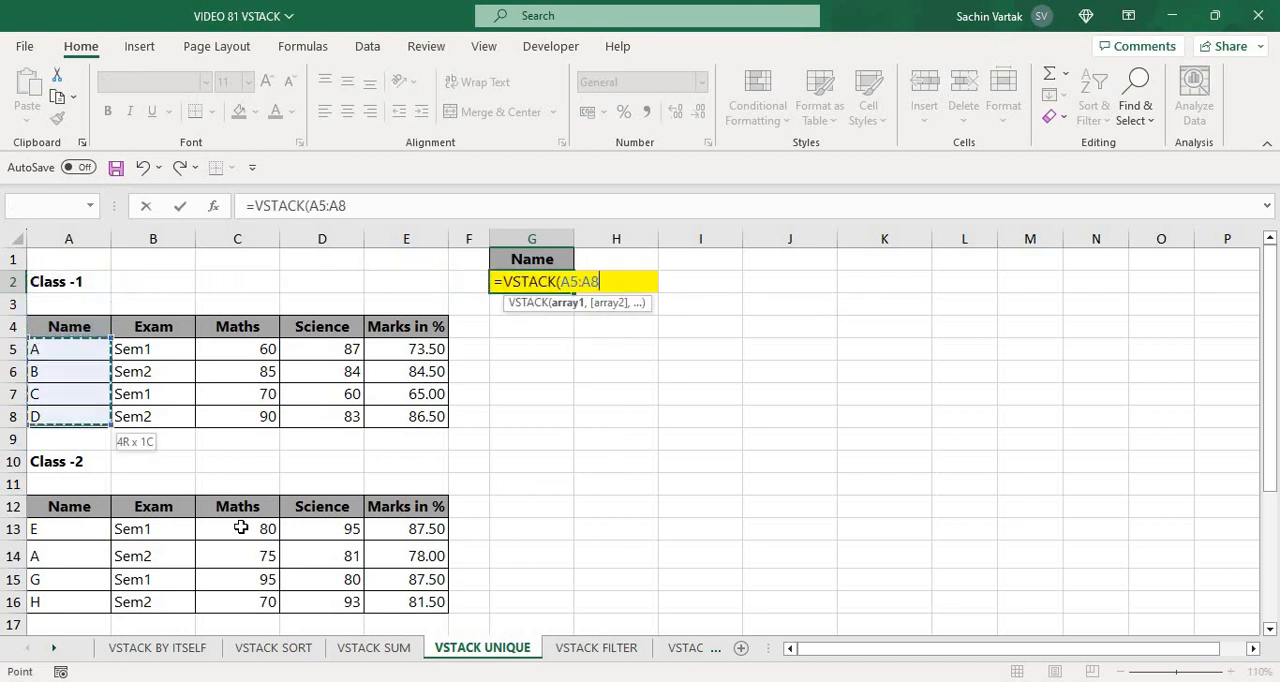
Complete G2's VSTACK formula with the Class-2 names A13:A16 as the second array
type(",")
key("Down")
key("Down")
key("Down")
key("Down")
key("Down")
key("Down")
key("Down")
key("Down")
key("Down")
key("Down")
key("Down")
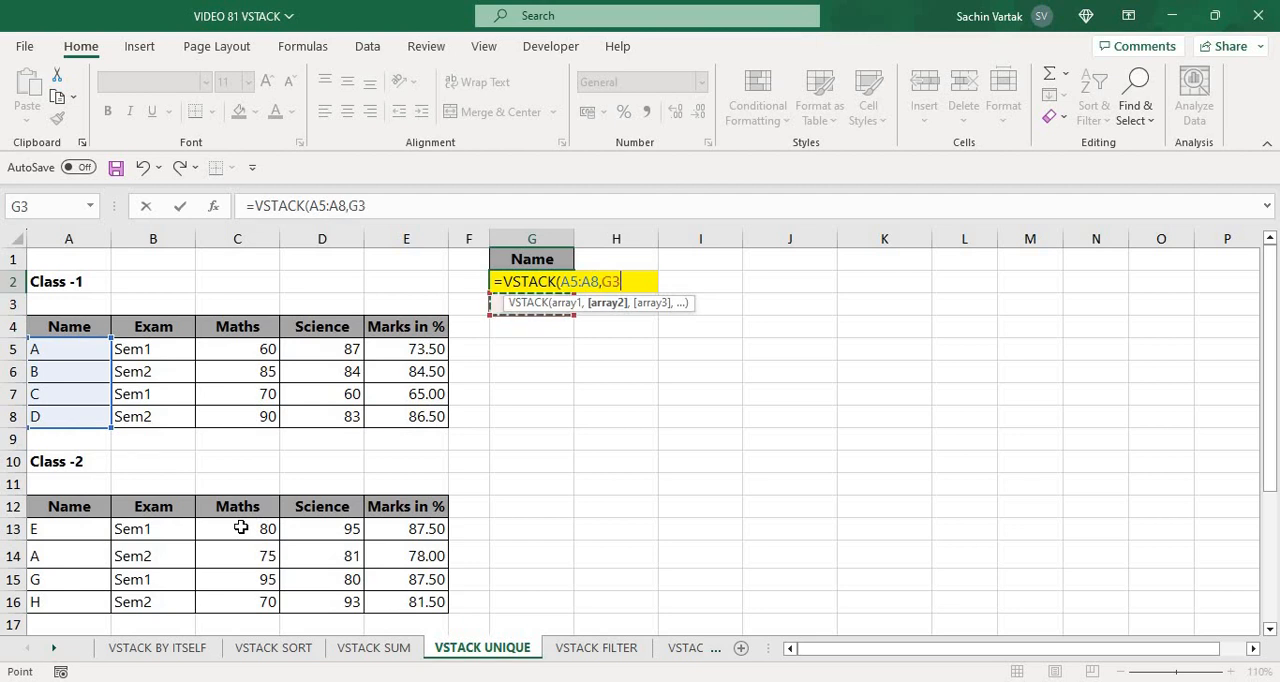
key("Left")
key("Left")
key("Left")
key("Left")
key("Left")
key("Left")
key("shift+Down")
key("shift+Down")
key("shift+Down")
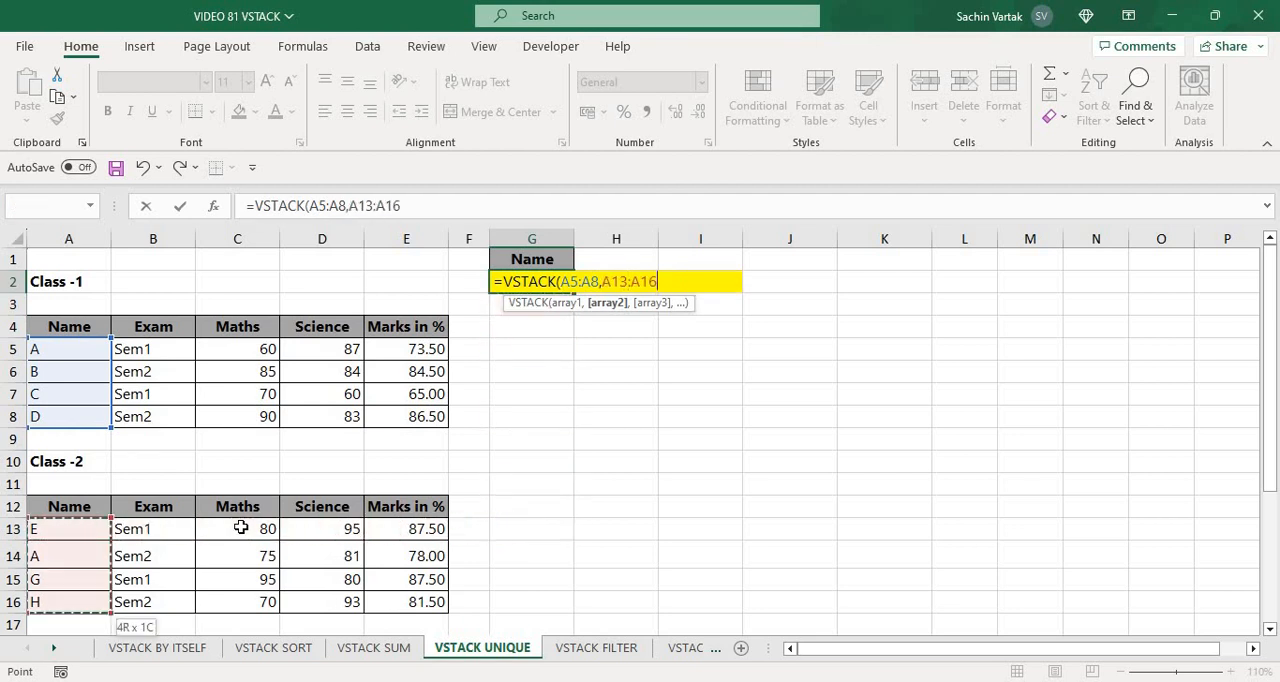
type(")")
key("Return")
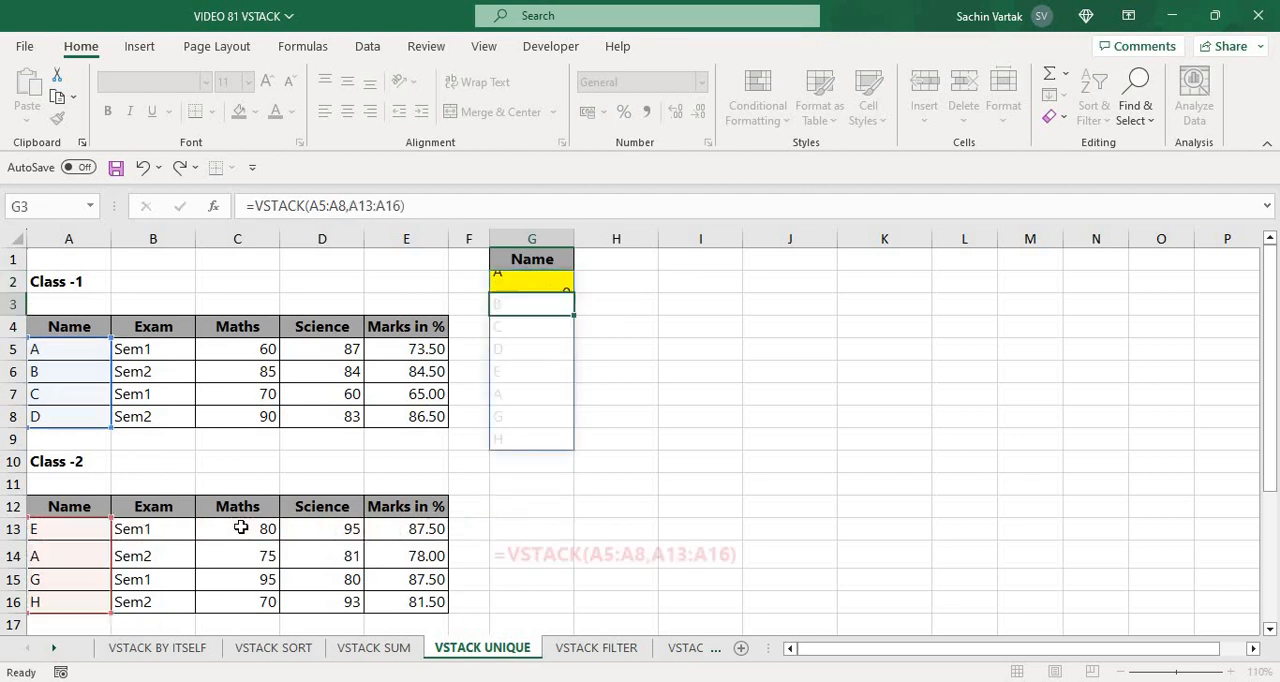
Wrap G2's VSTACK formula in UNIQUE so that each stacked name is listed only once
key("Up")
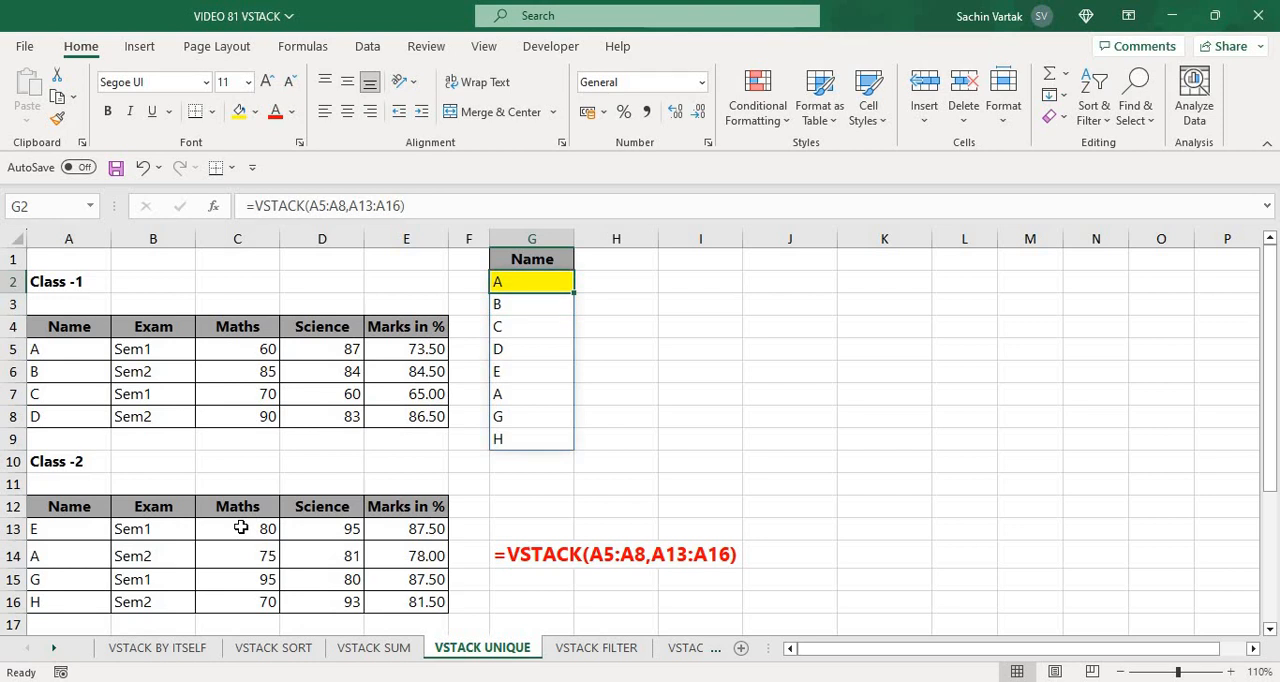
key("F2")
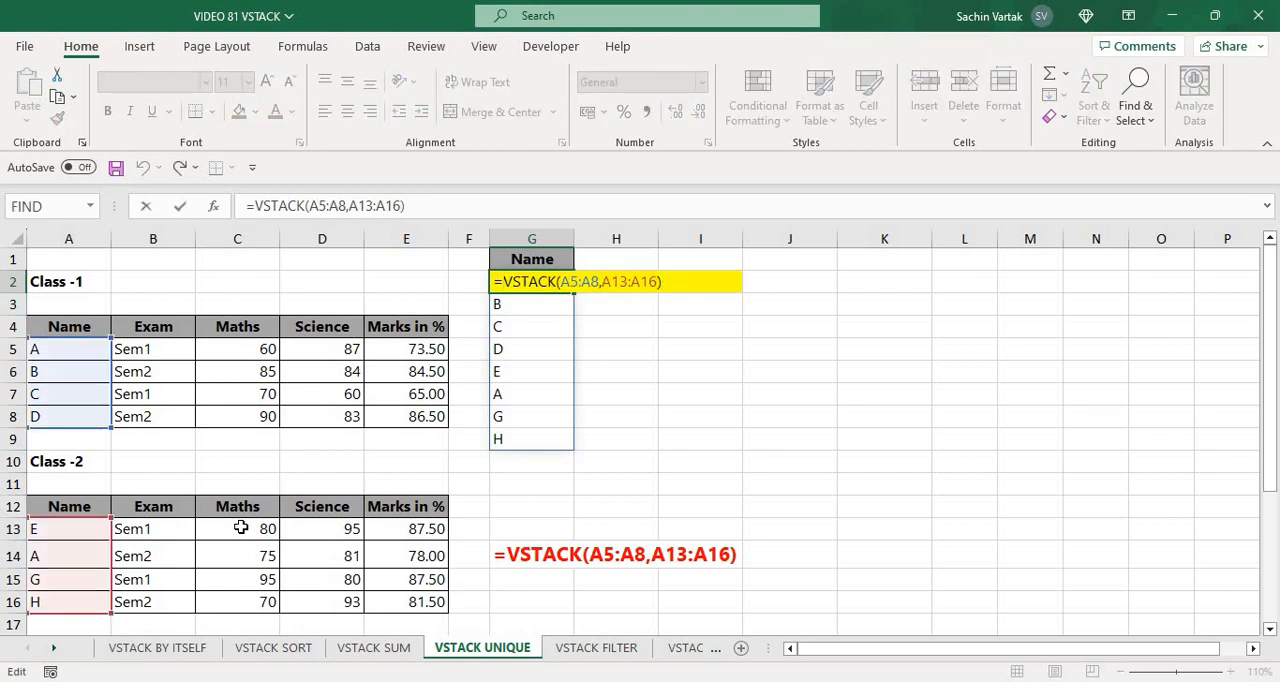
type("UNI")
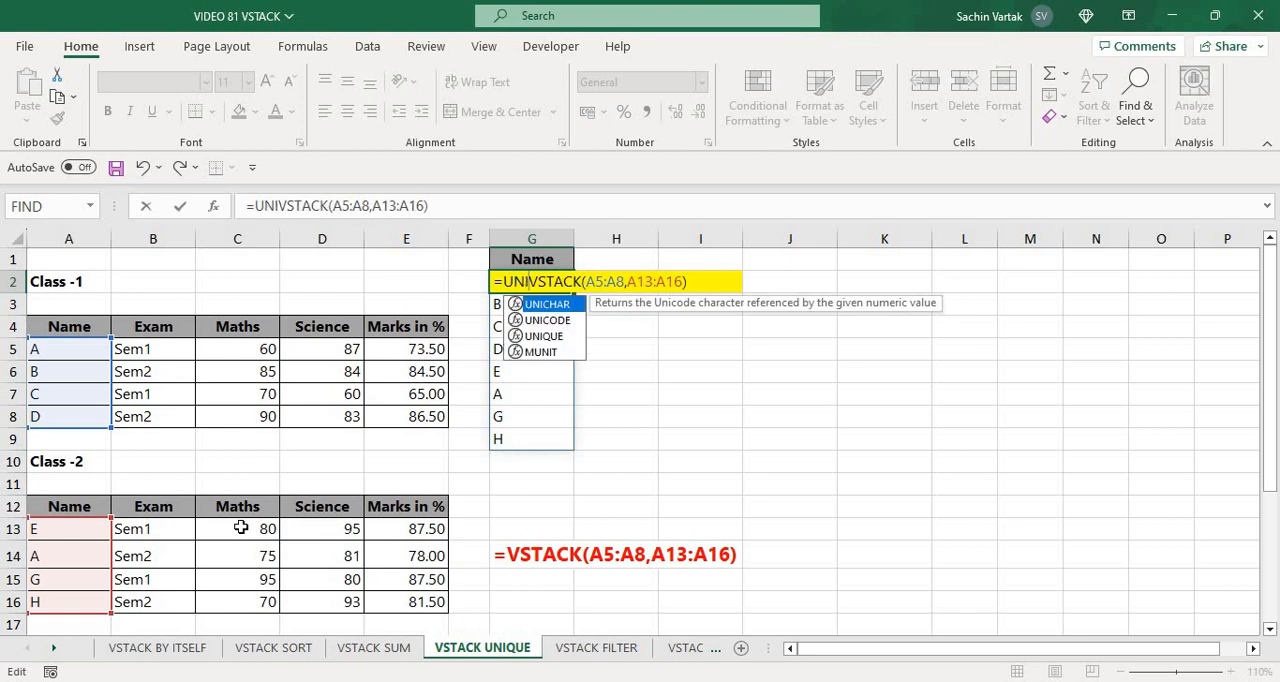
key("Down")
key("Down")
key("Tab")
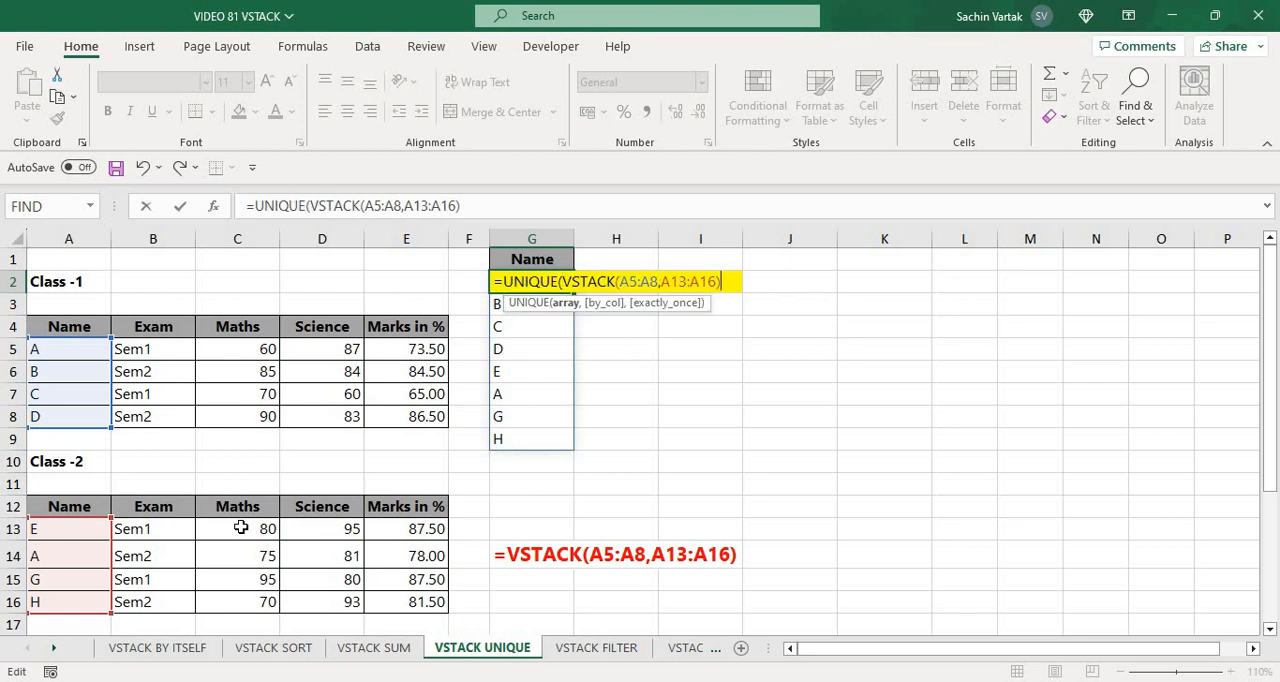
type(")")
key("Return")
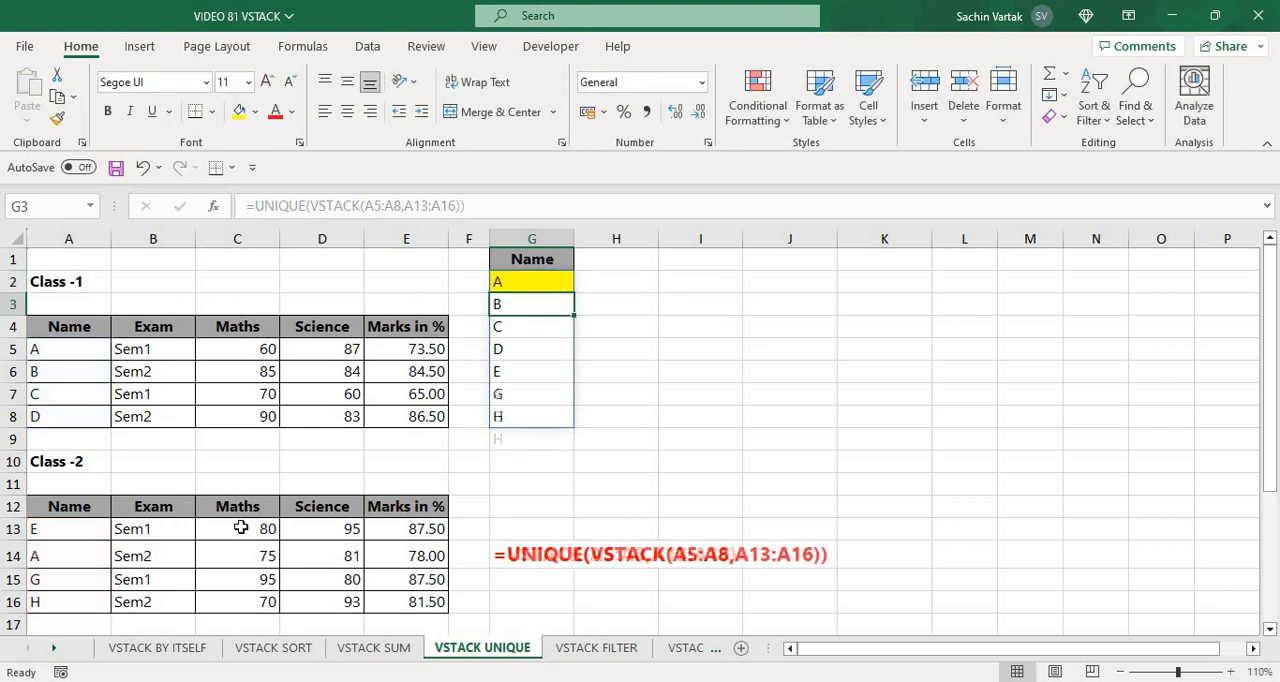
key("Up")
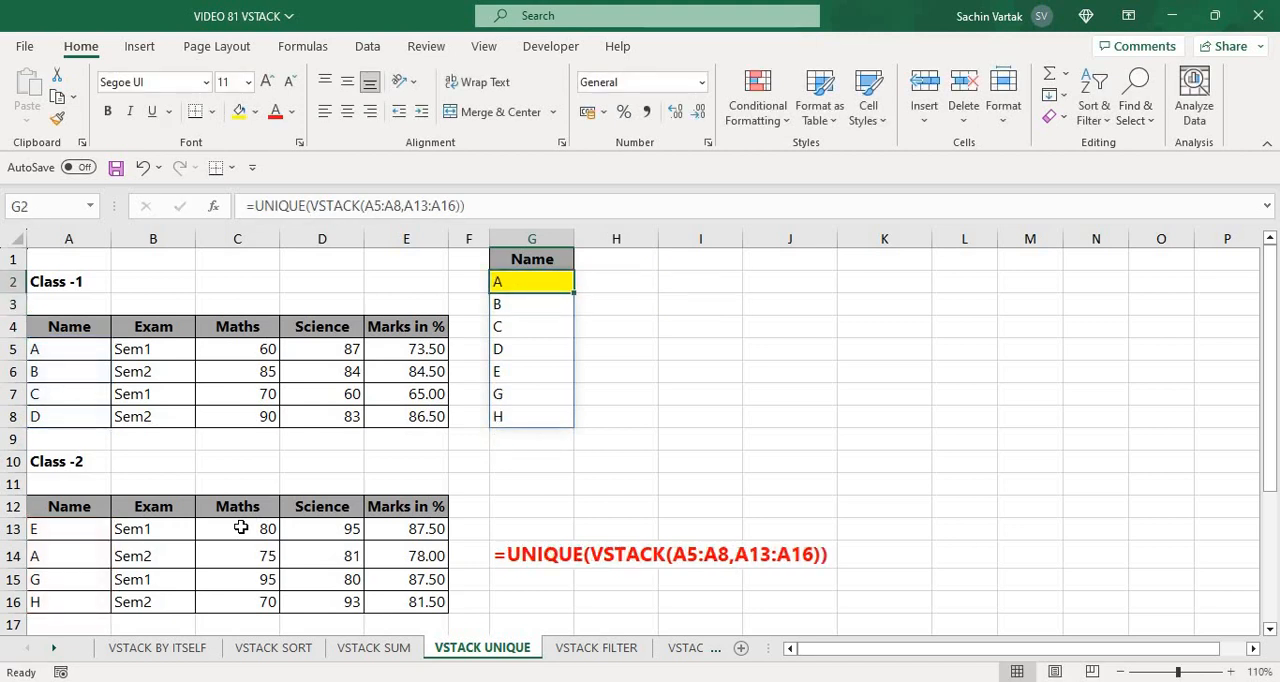
Switch to the VSTACK FILTER sheet and look over the rows of the Class-1 and Class-2 tables
key("ctrl+Page_Down")
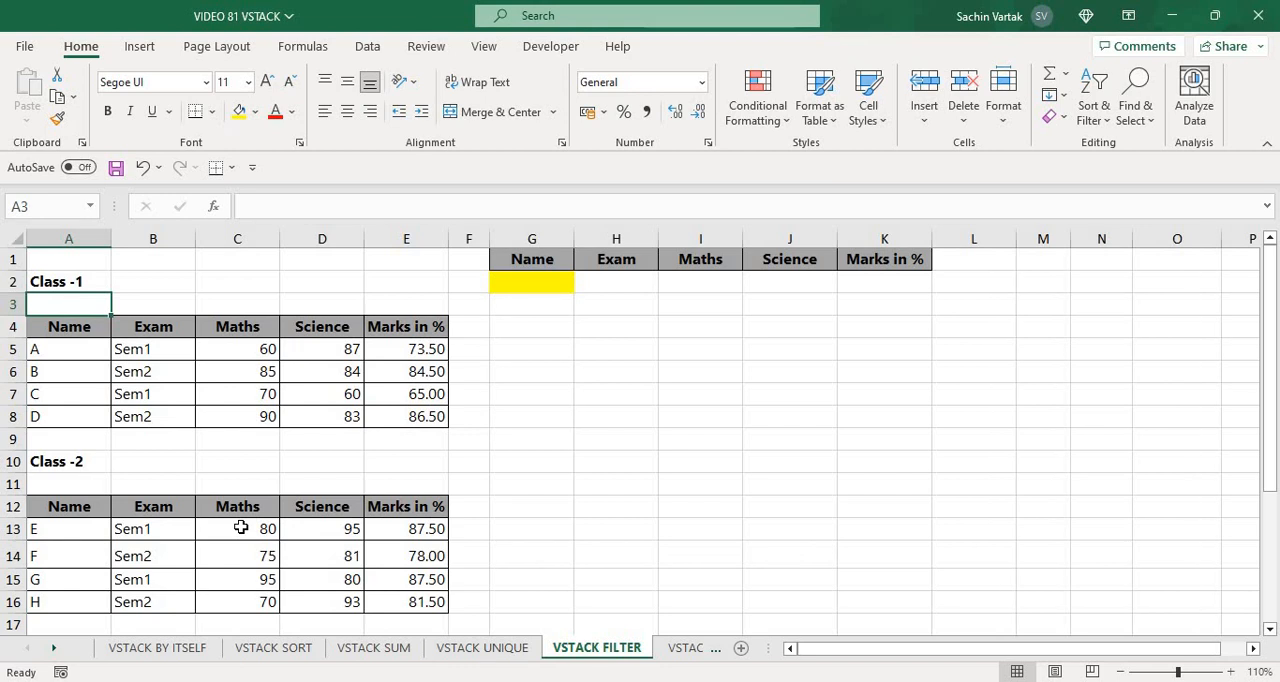
key("ctrl+Page_Down")
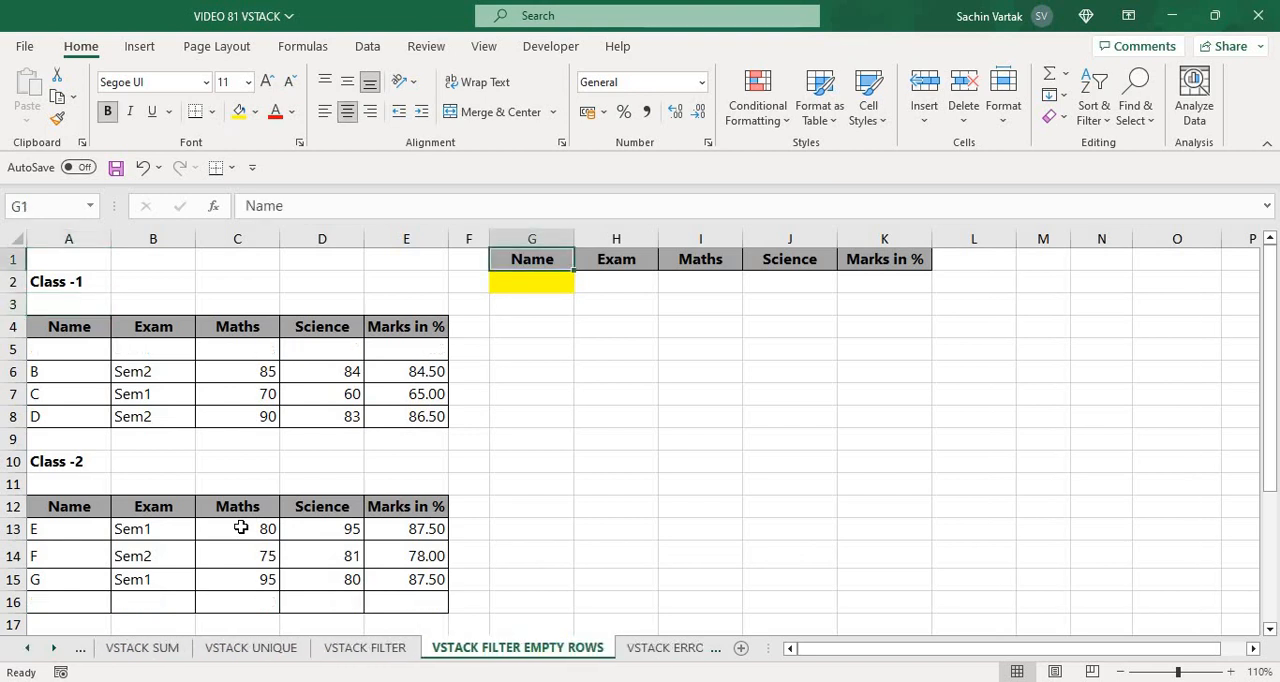
key("ctrl+Page_Up")
key("Down")
key("Down")
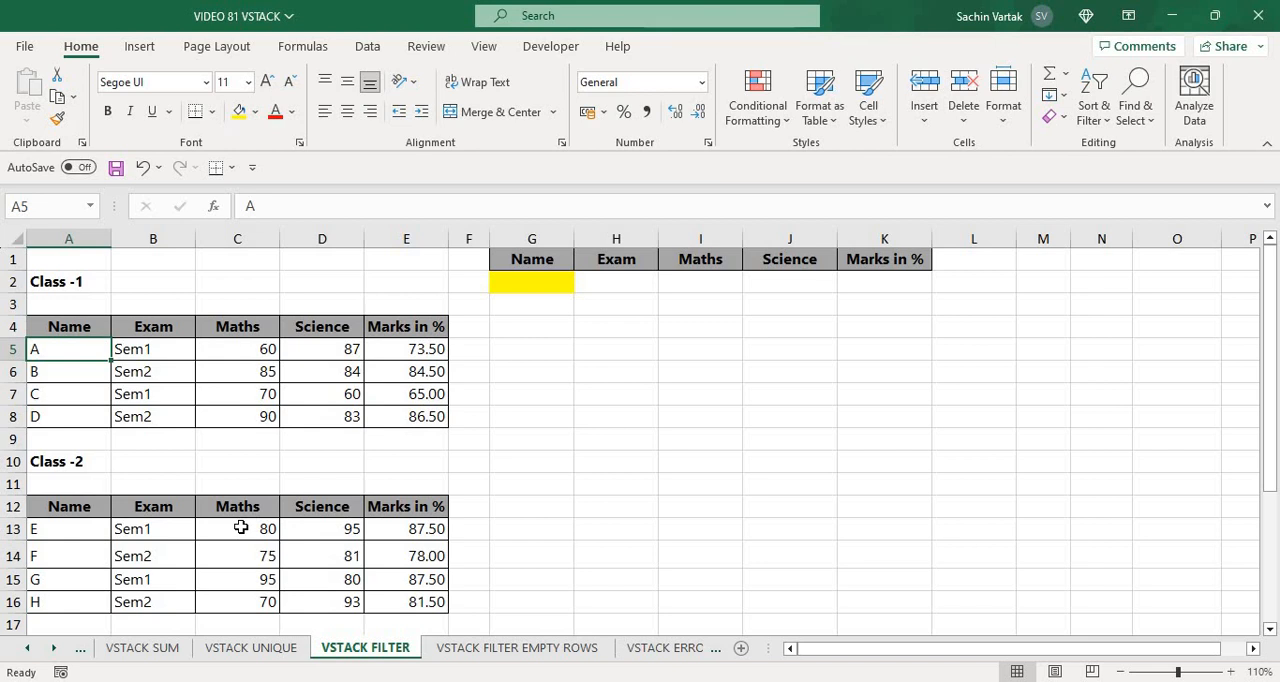
key("Down")
key("Down")
key("Down")
key("Down")
key("Down")
key("Down")
key("Down")
key("Down")
key("Down")
key("Down")
key("Down")
key("Down")
key("Down")
key("Down")
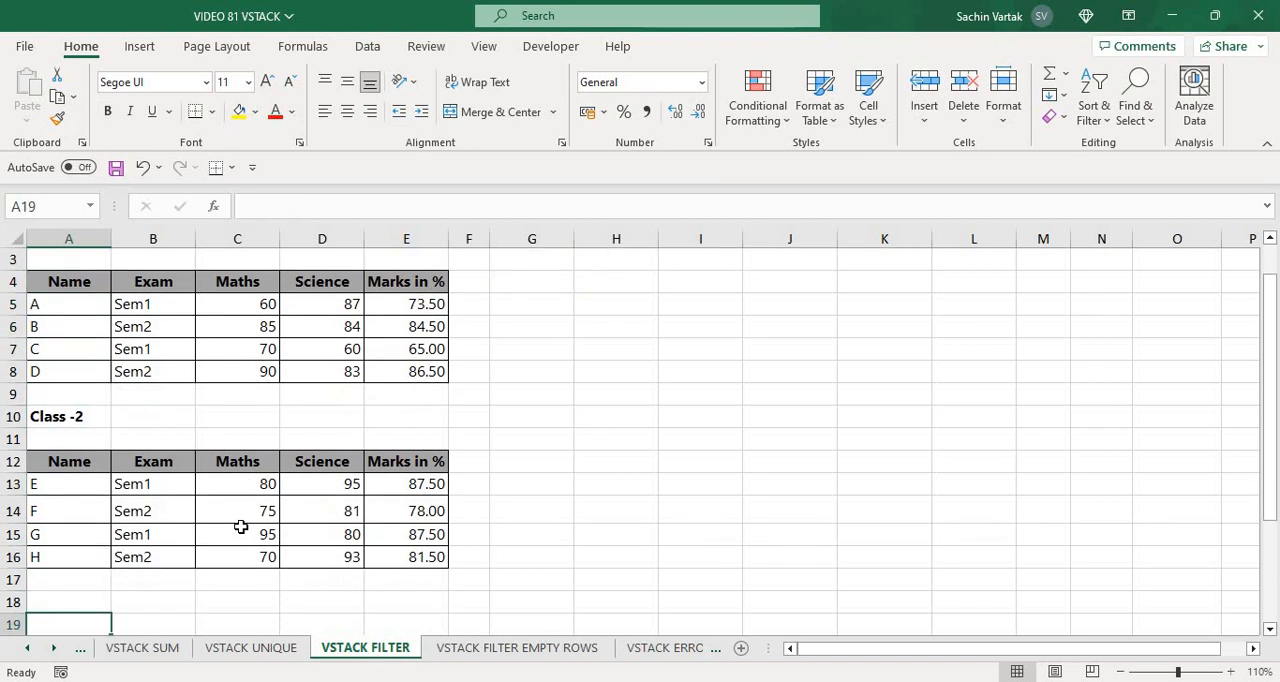
key("Up")
key("Up")
key("Up")
key("Up")
key("Up")
key("Up")
key("Up")
key("Up")
key("Up")
key("Up")
key("Up")
key("Up")
key("Up")
key("Up")
key("Up")
key("Up")
key("Up")
key("Up")
Review the first Class-1 record across its columns from Name to the marks
key("Down")
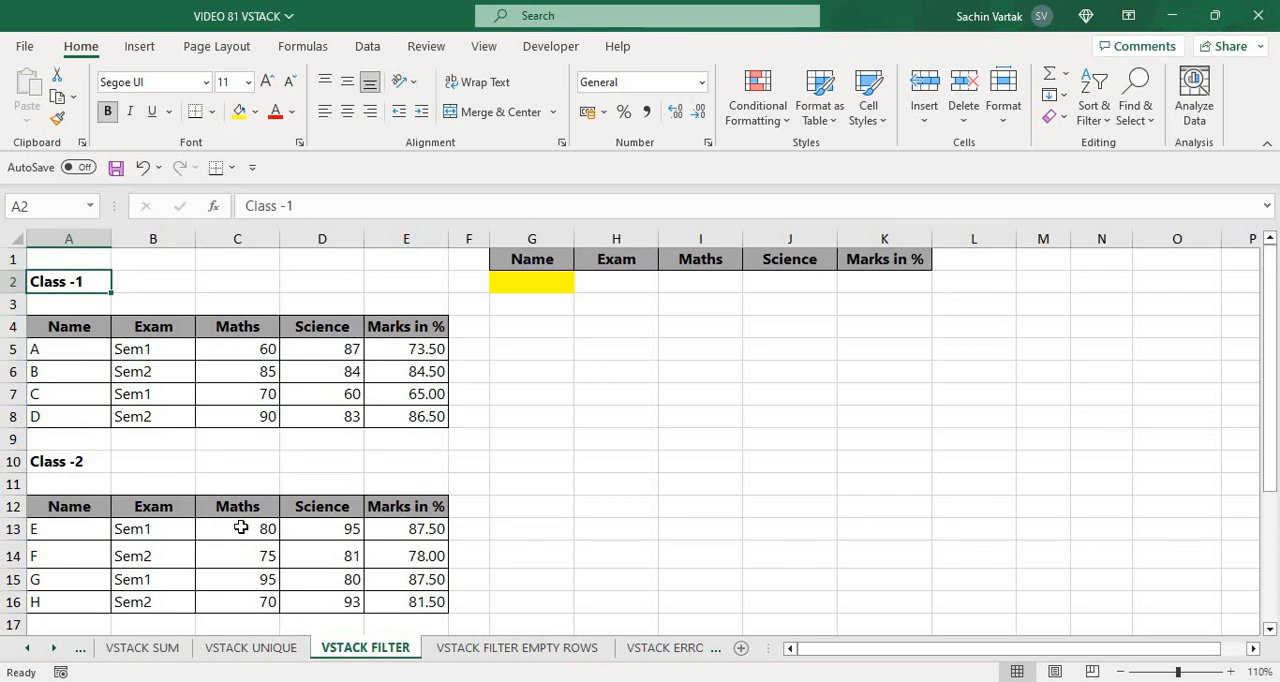
key("Down")
key("Down")
key("Down")
key("Right")
key("Right")
key("Right")
key("Right")
key("Right")
key("Right")
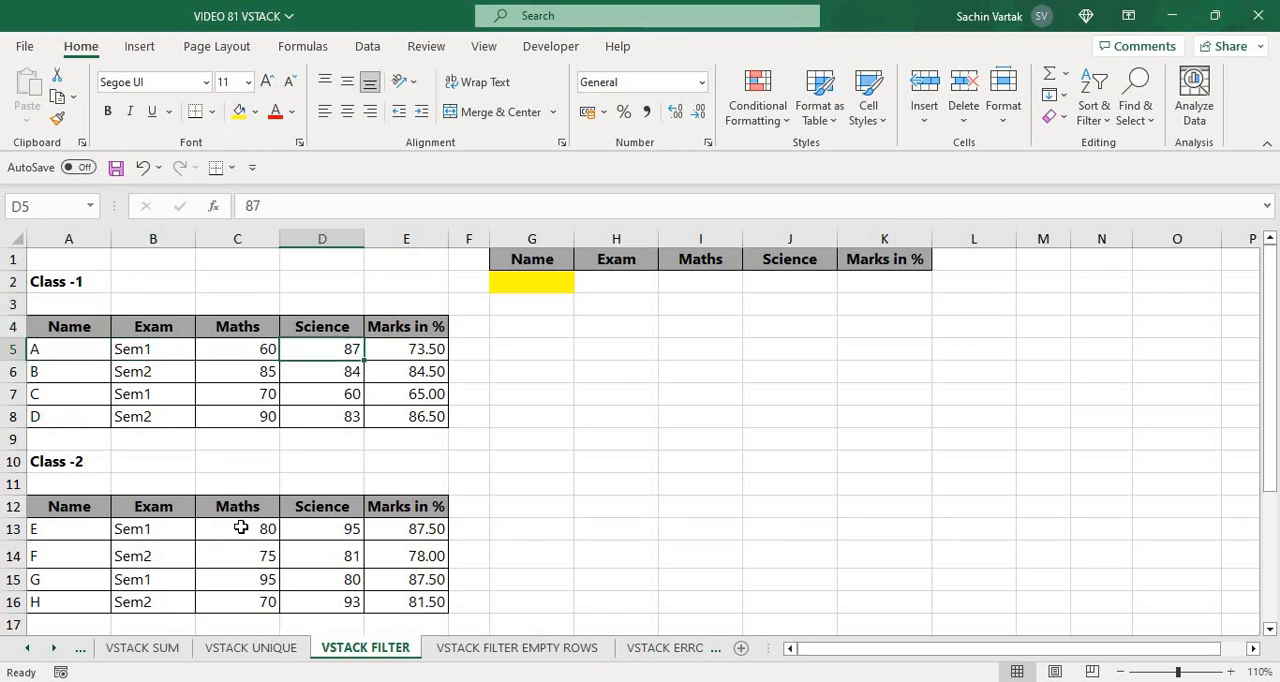
Begin a VSTACK formula in G2 with the whole Class-1 data range A5:E8 as the first array
key("Up")
key("Up")
key("Up")
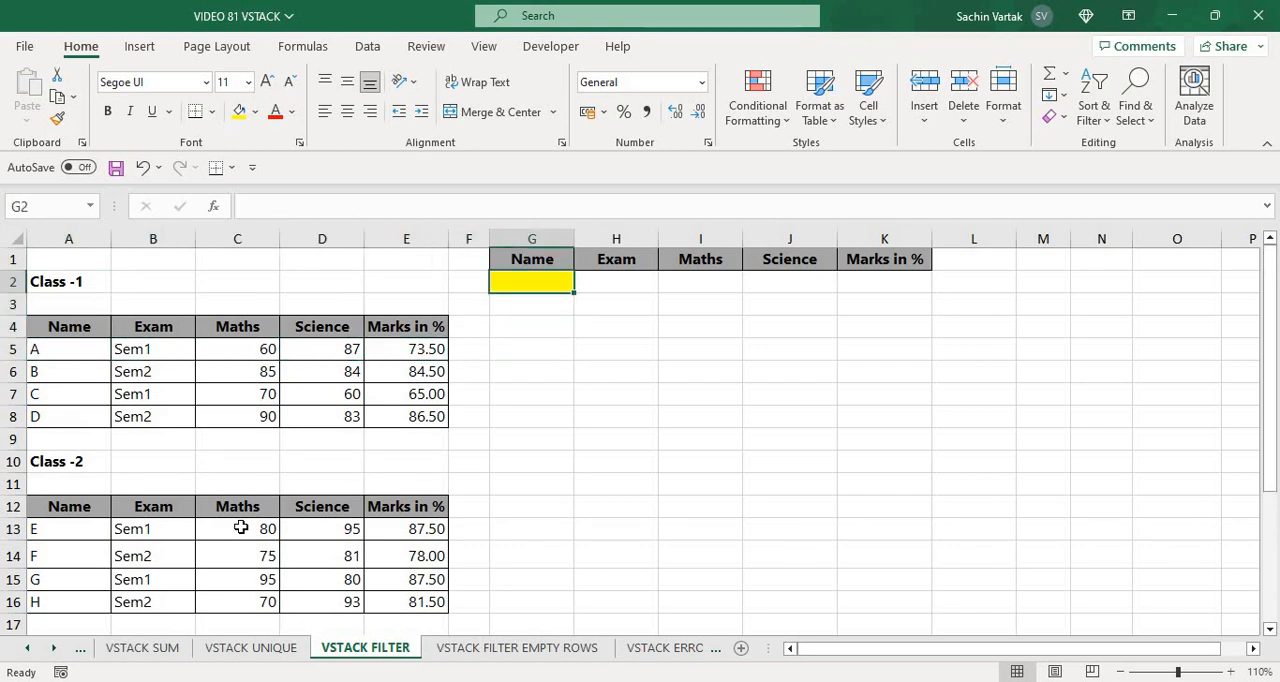
type("=VST")
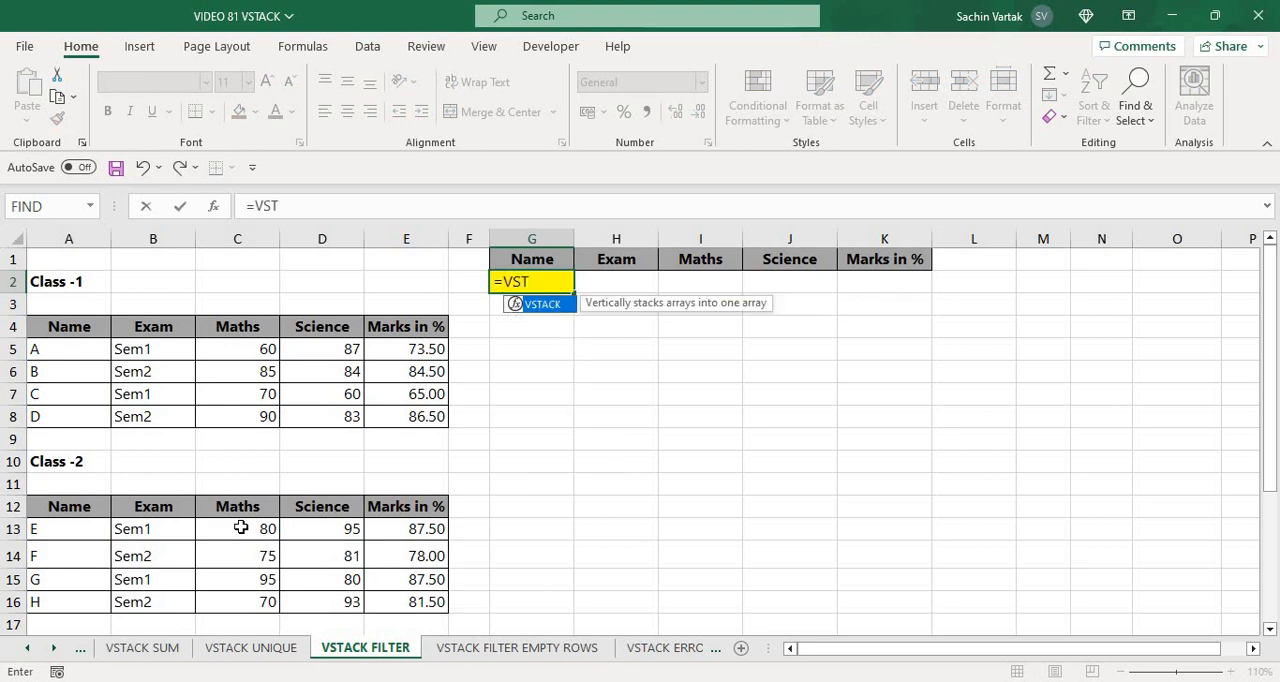
key("Tab")
key("F5")
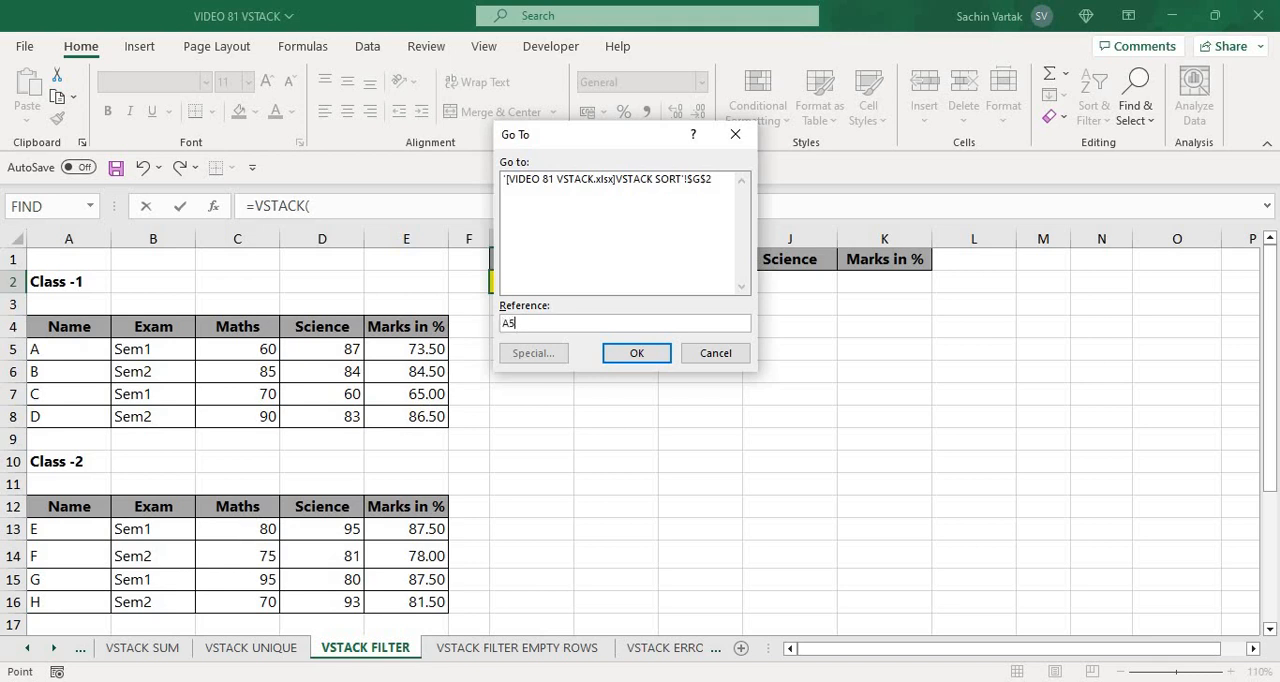
type("A5")
key("Return")
key("ctrl+shift+Down")
key("ctrl+shift+Right")
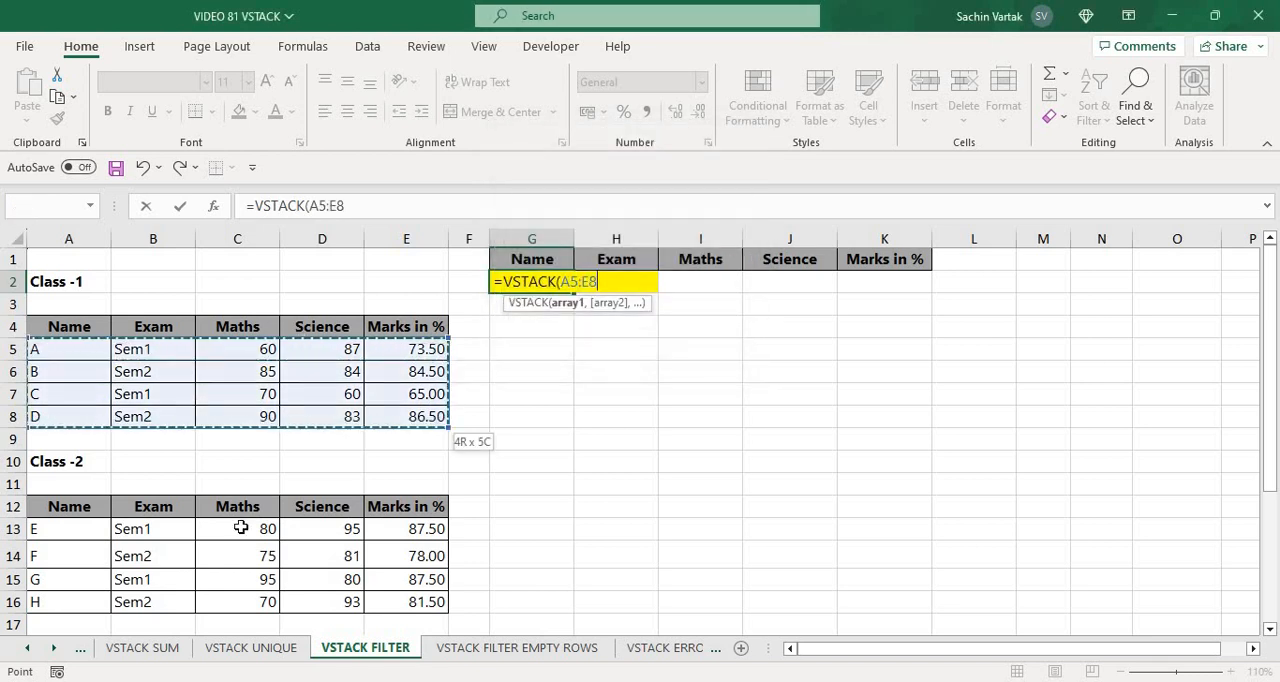
Add the Class-2 data range A13:E16 as the second VSTACK array and complete the formula in G2
type(",")
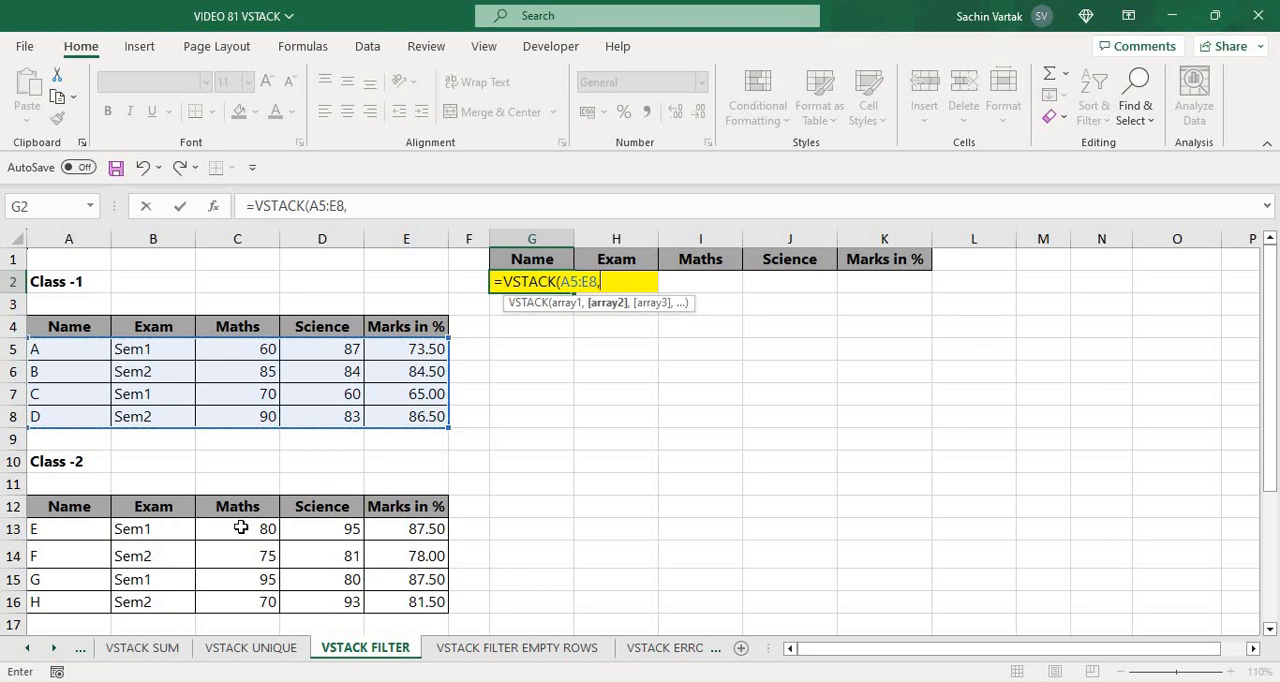
key("F5")
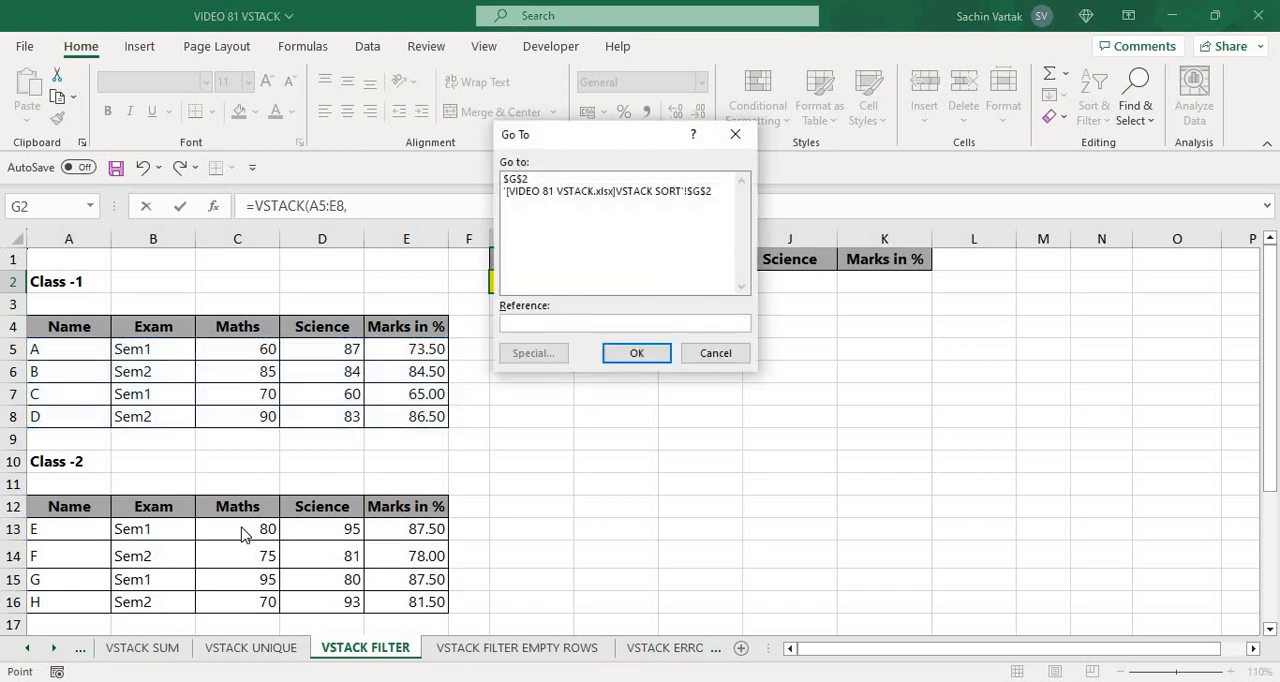
key("Return")
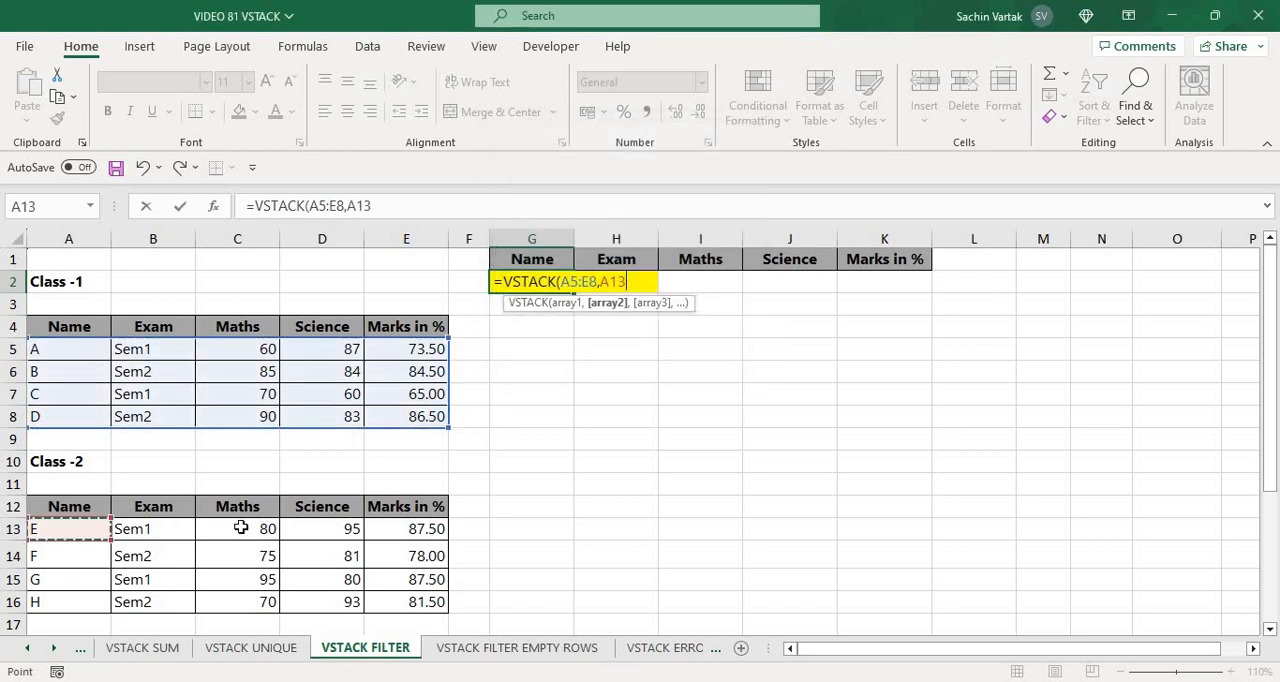
key("ctrl+shift+Down")
key("ctrl+shift+Right")
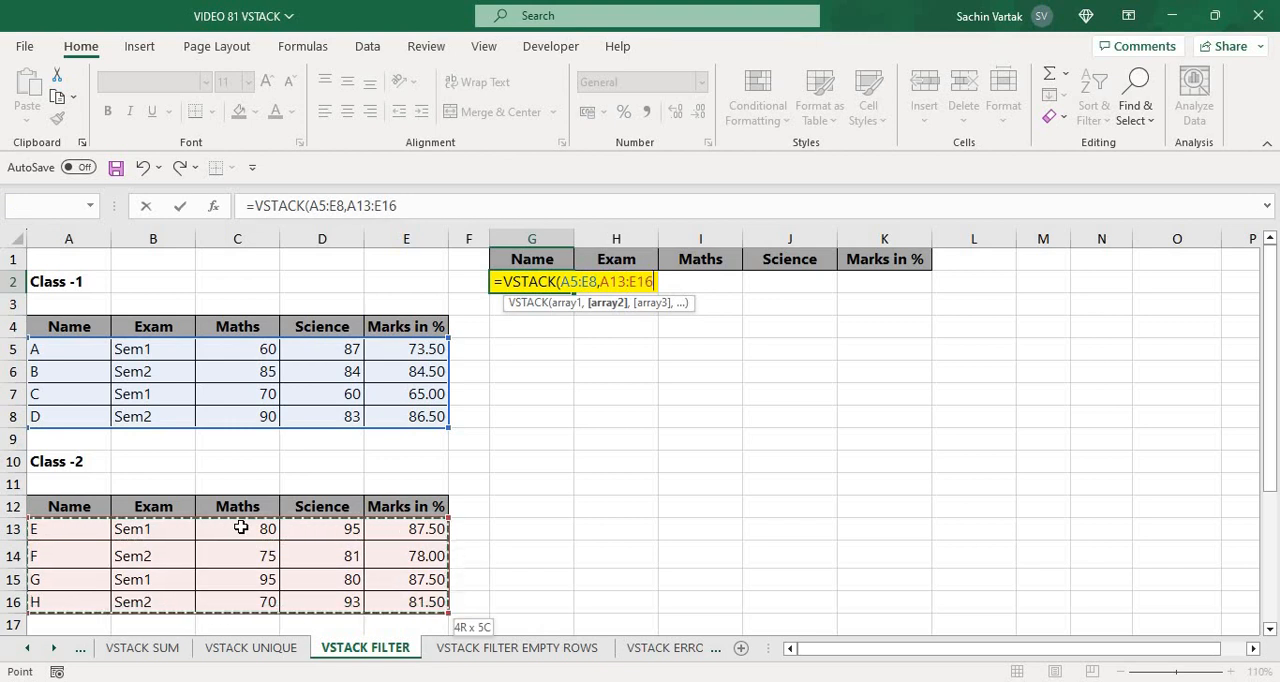
type(")")
key("Return")
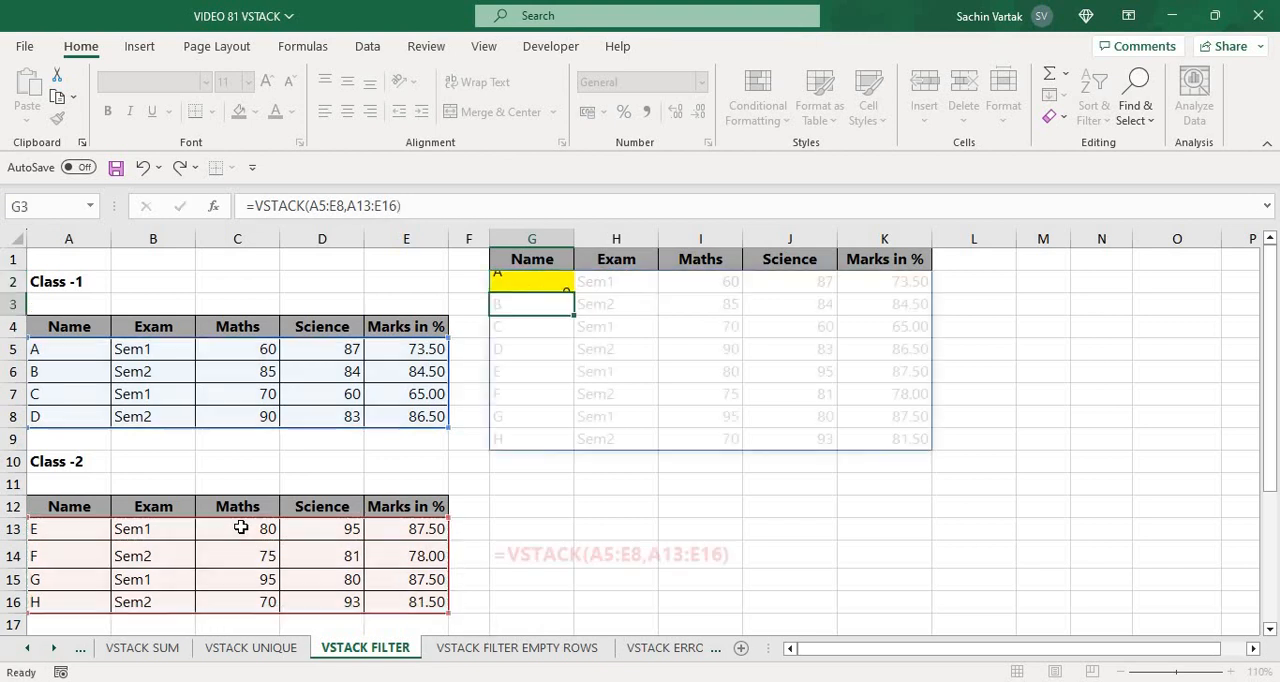
Wrap G2's VSTACK formula in FILTER, using the stacked data as the array argument
key("Up")
key("Right")
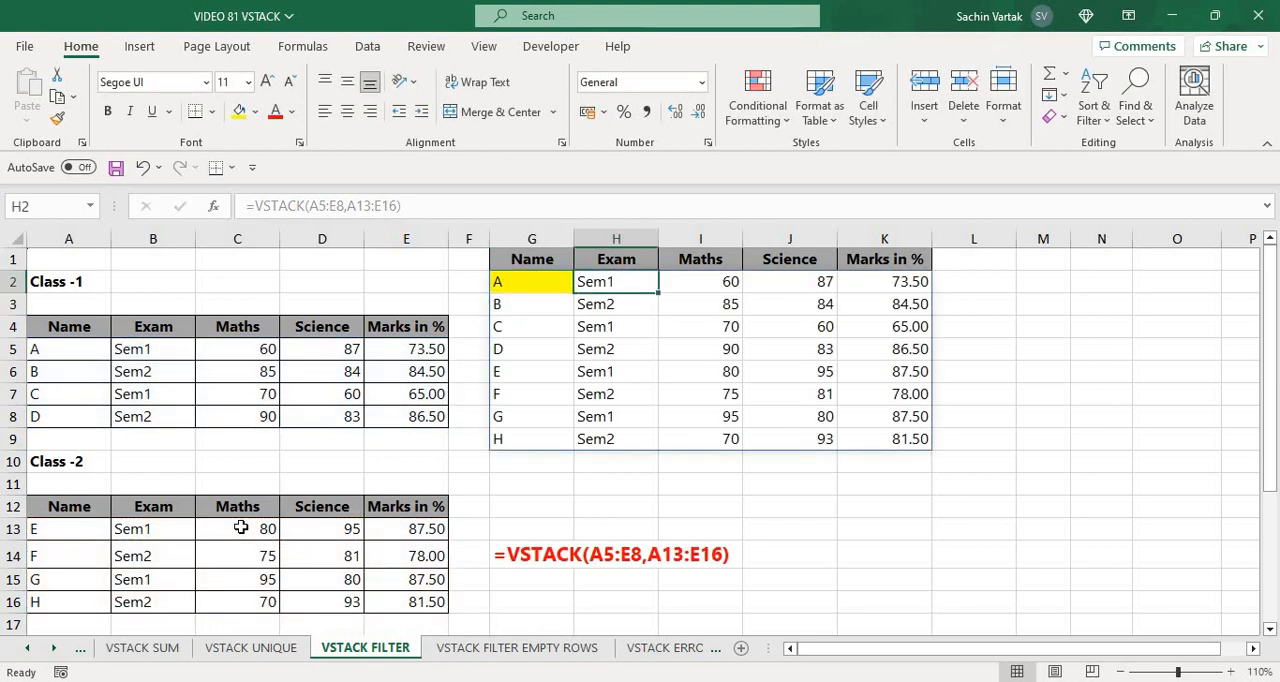
key("Down")
key("Up")
key("Left")
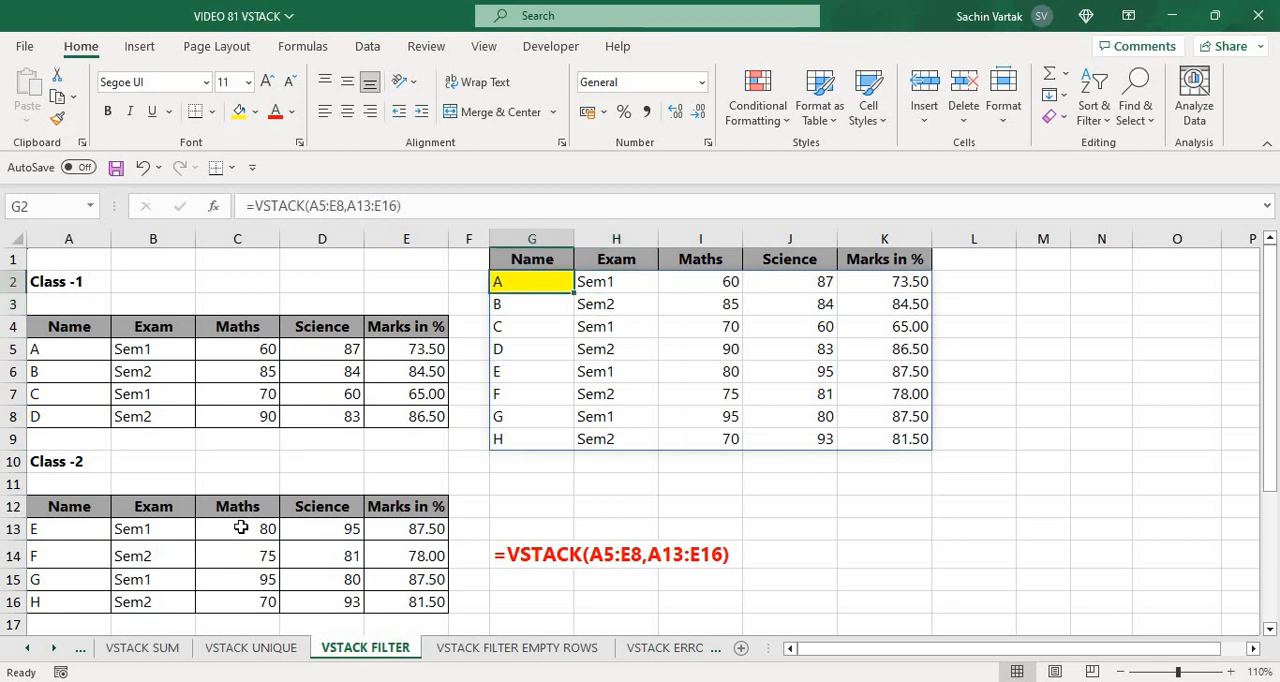
key("F2")
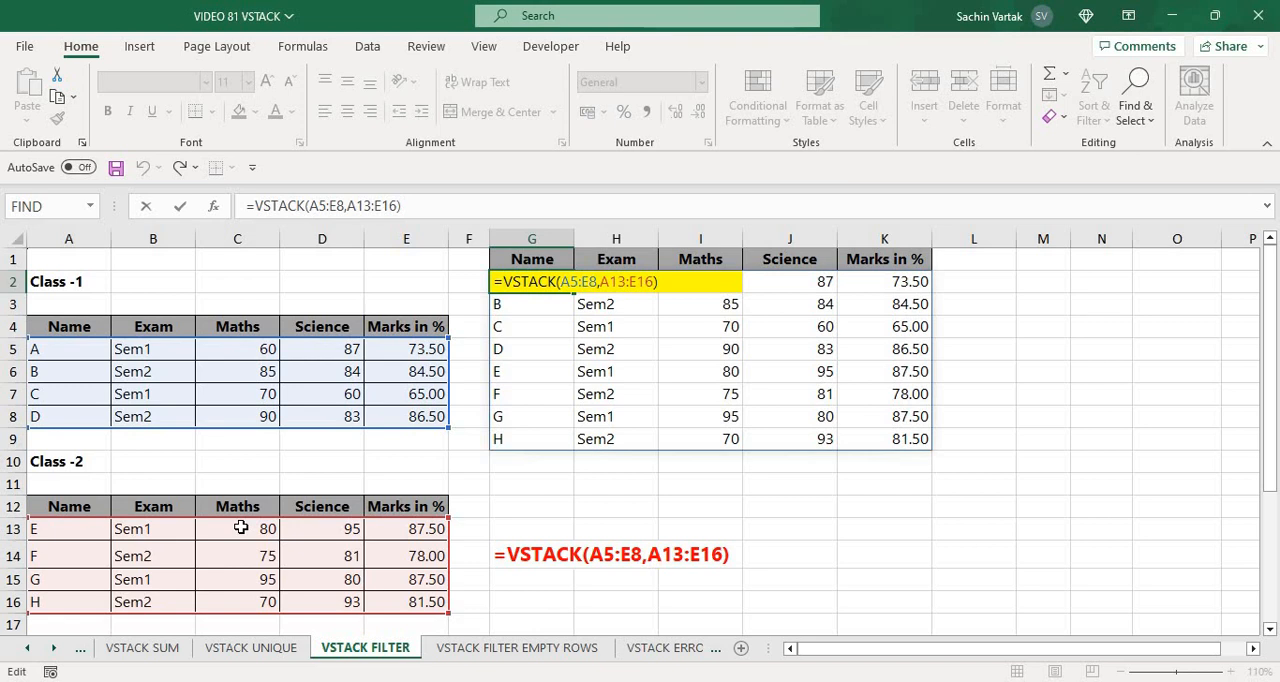
type("FIL")
key("Tab")
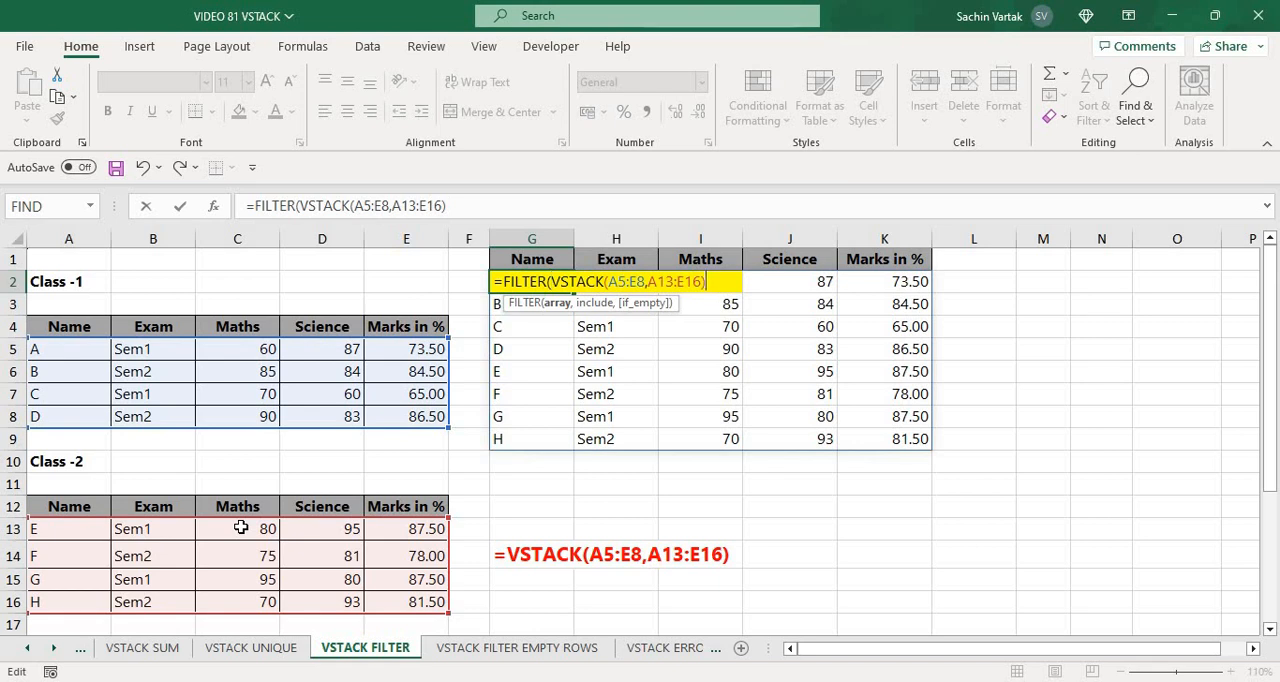
type(",")
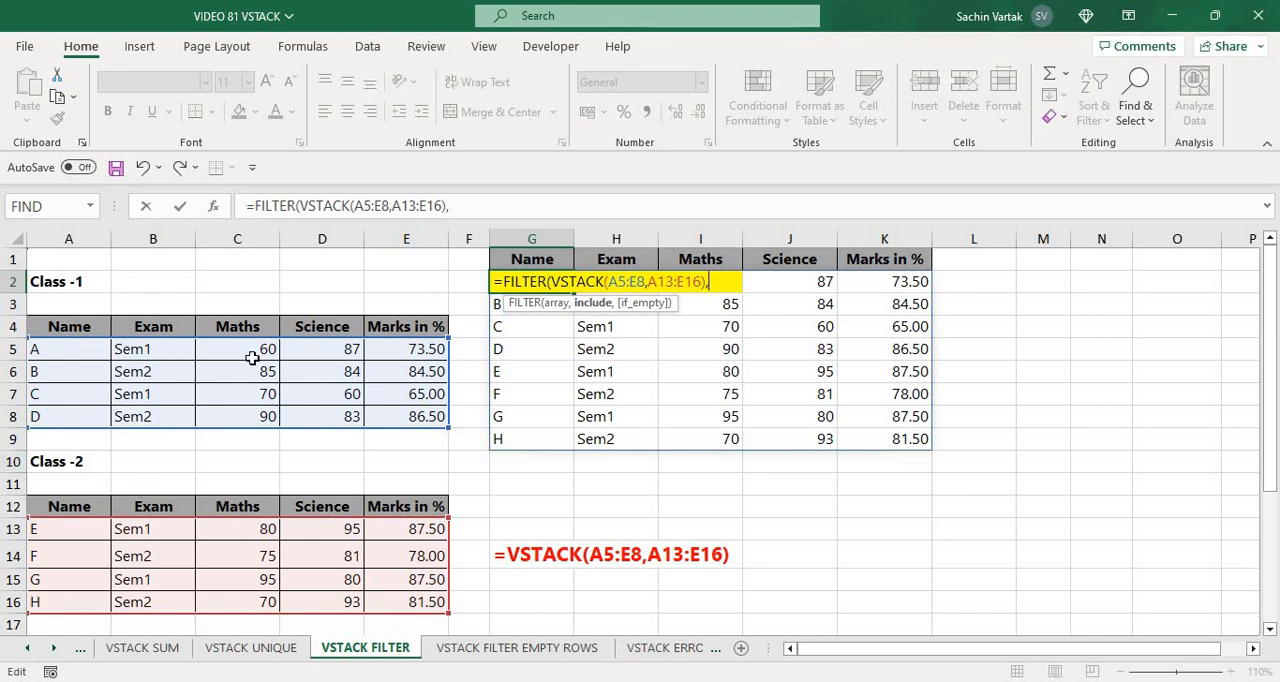
type("VST")
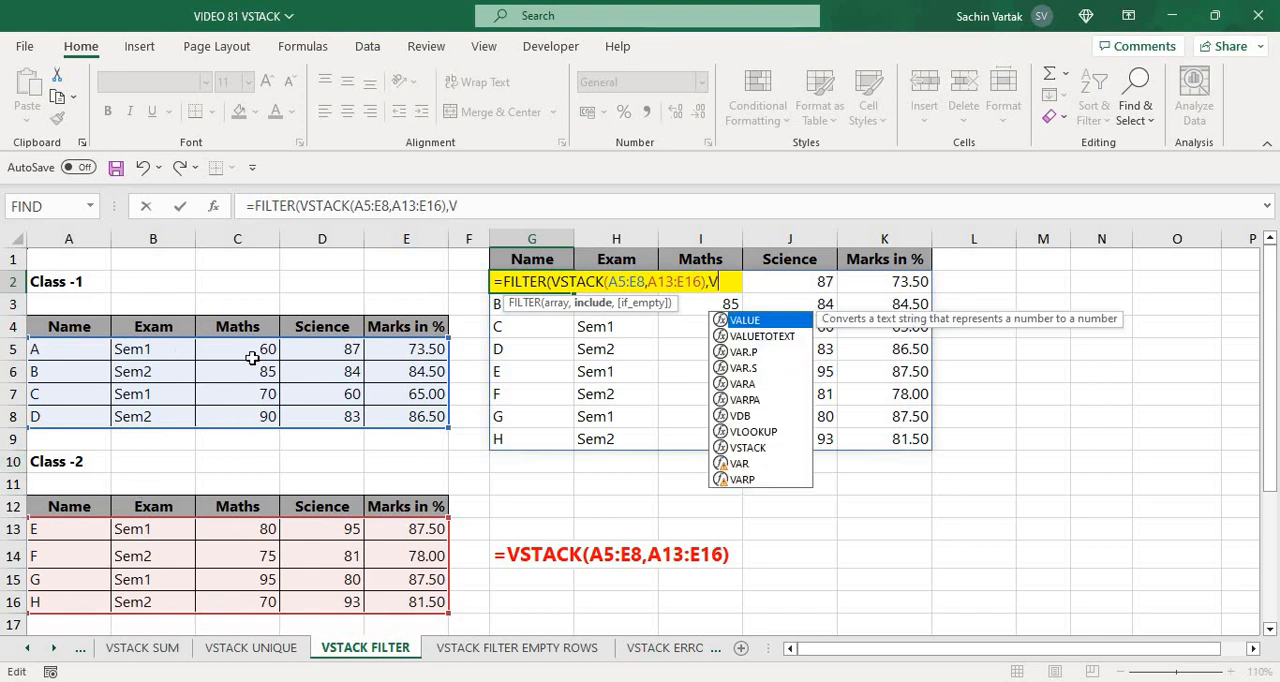
Stack the Exam ranges B5:B8 and B13:B16 with VSTACK as FILTER's include argument
key("Tab")
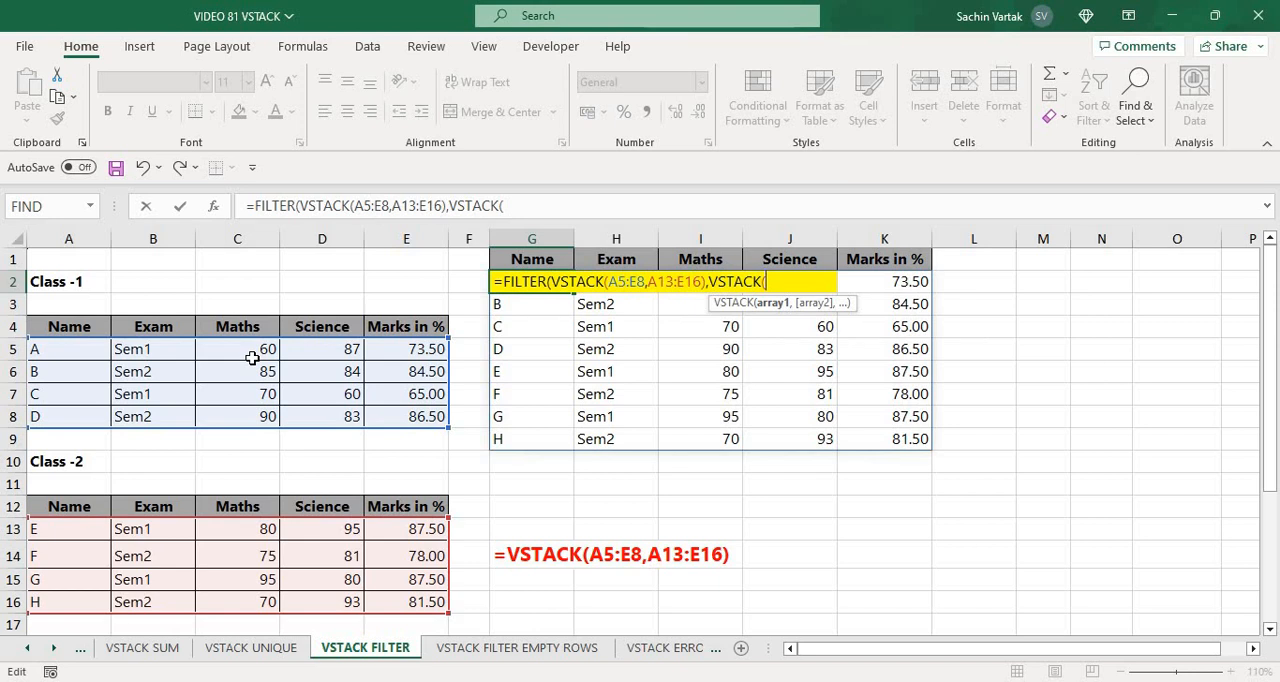
left_click(150, 352)
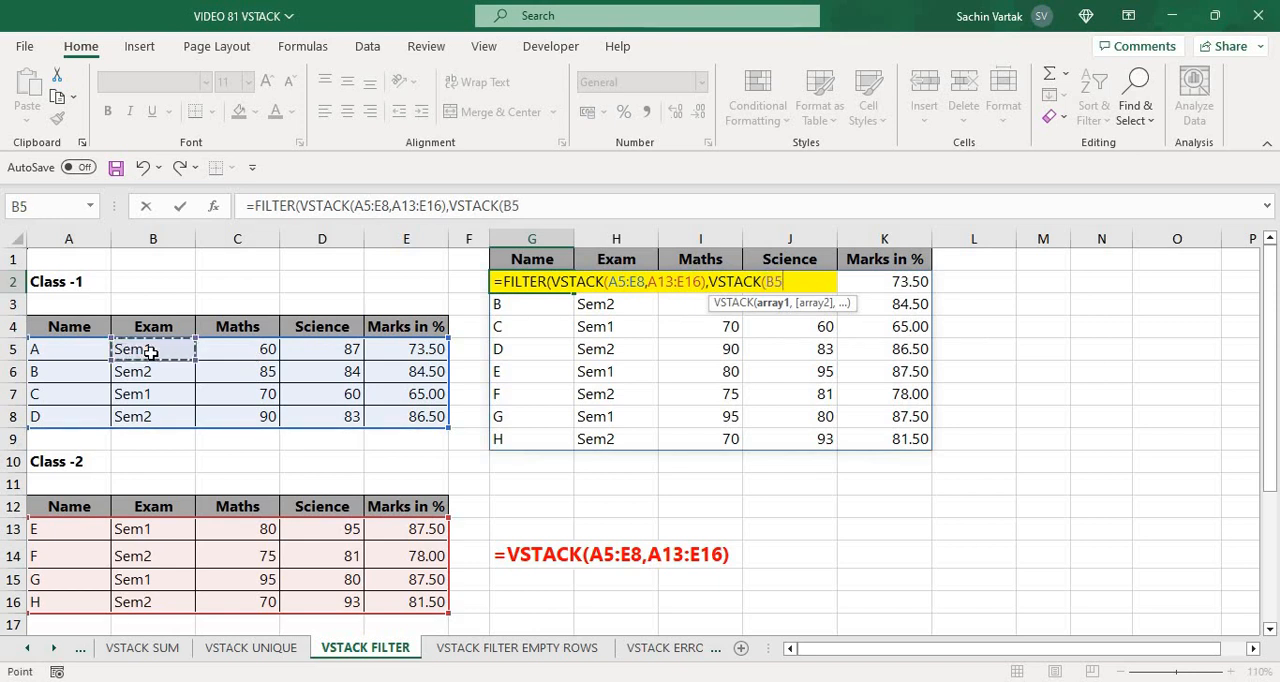
key("ctrl+shift+Down")
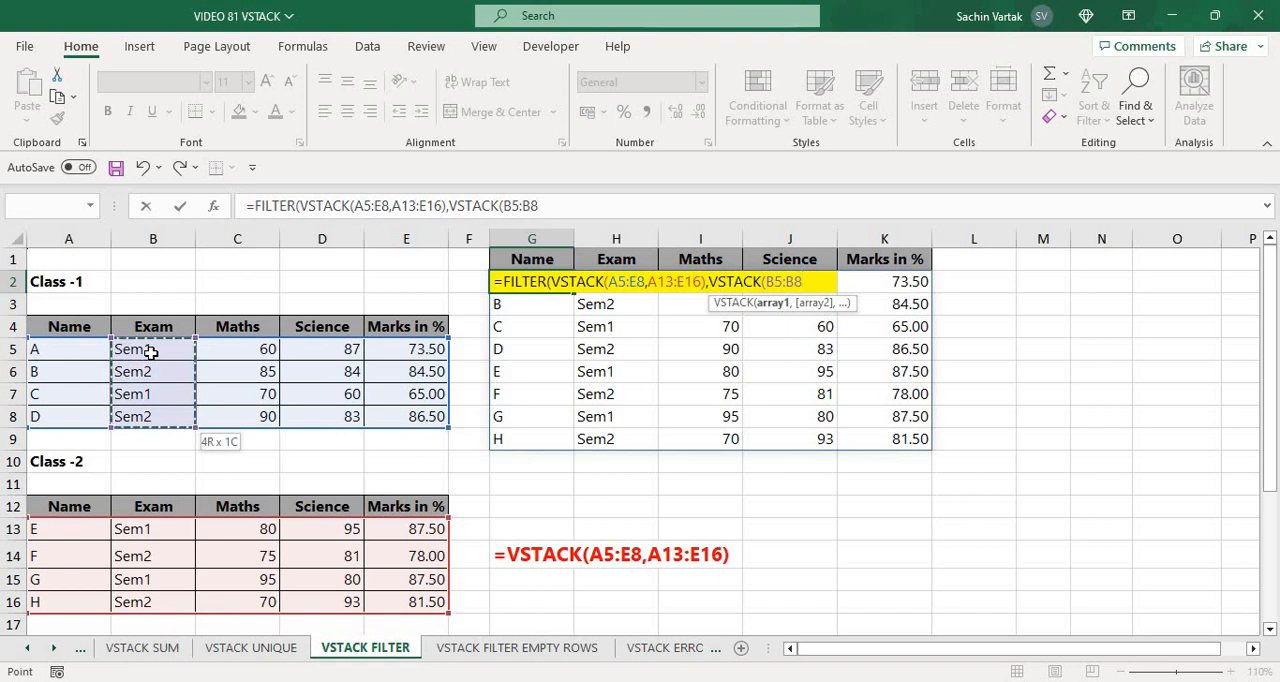
type(",")
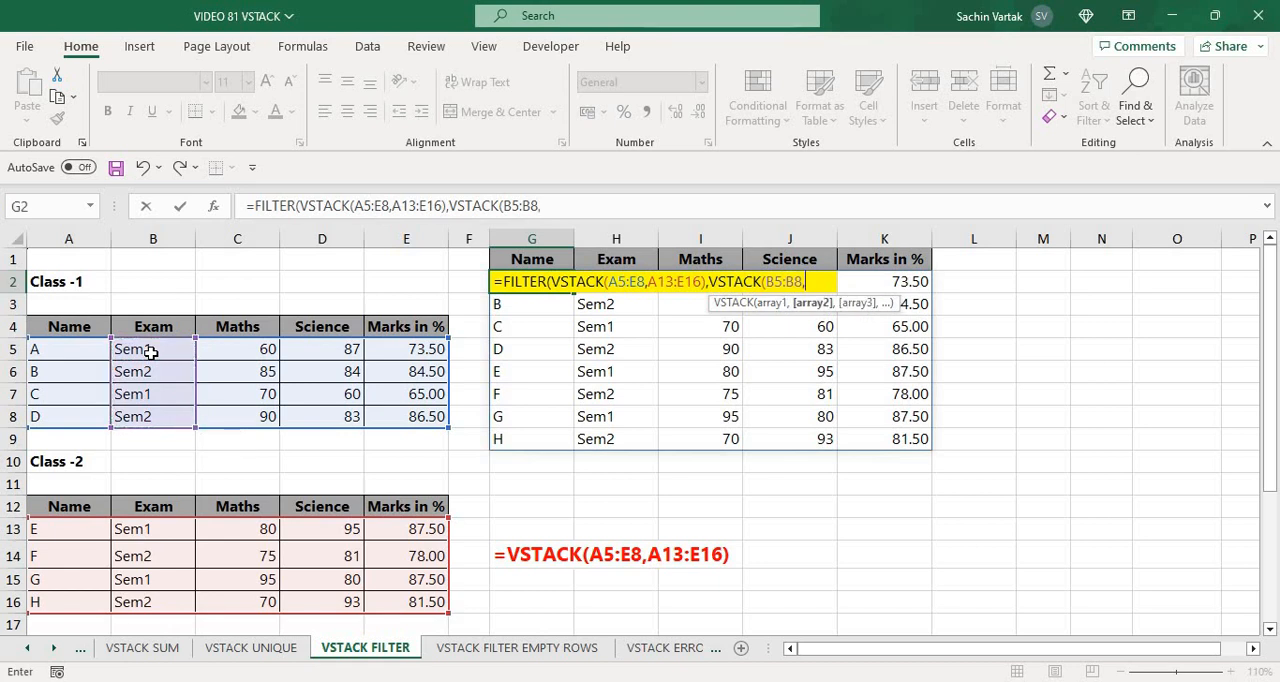
left_click(157, 530)
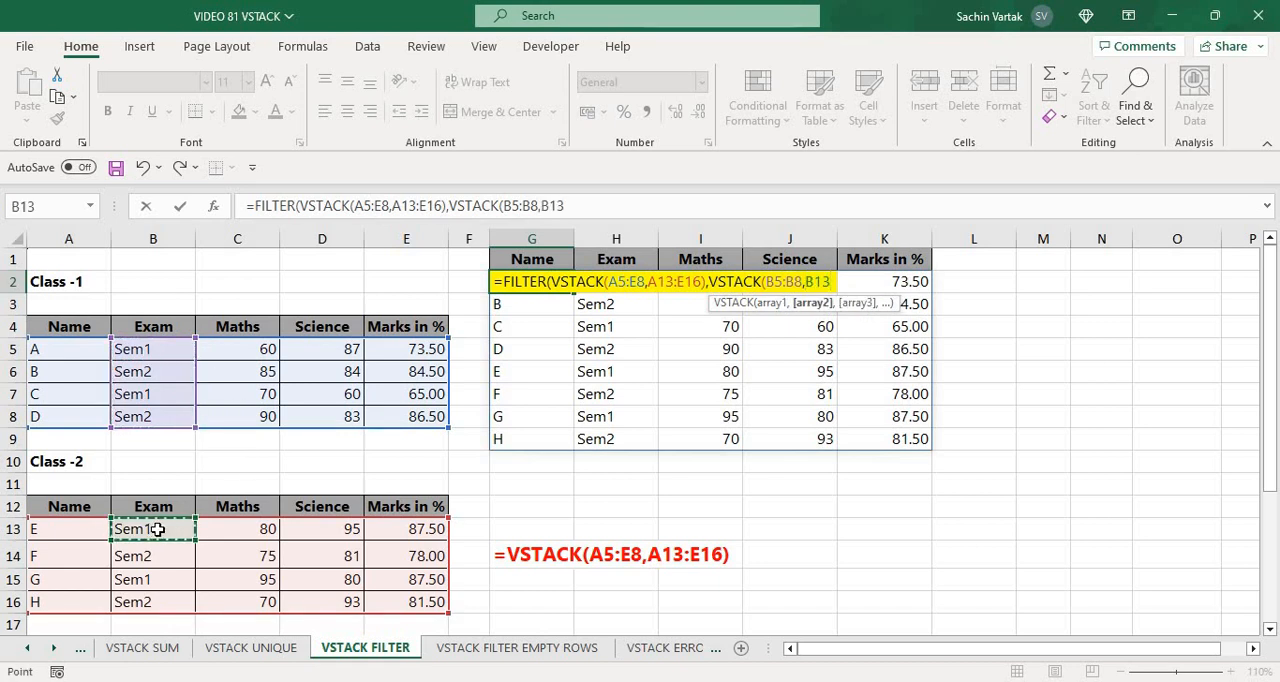
key("ctrl+shift+Down")
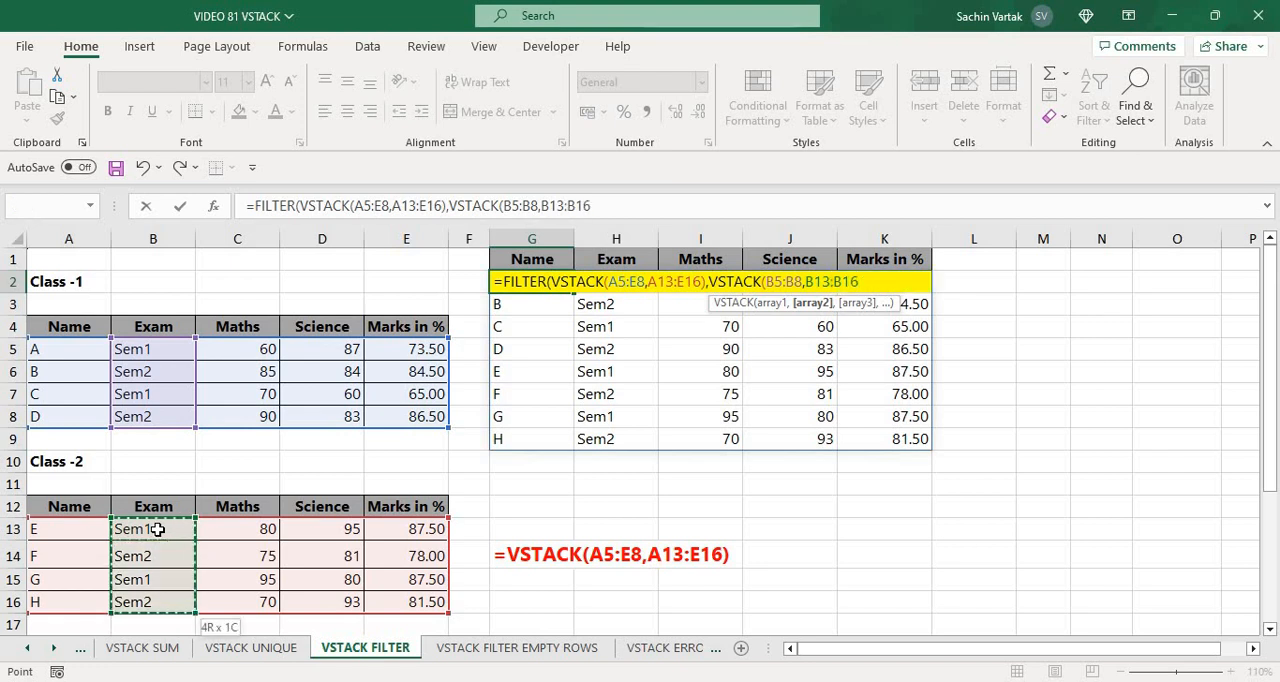
type(")")
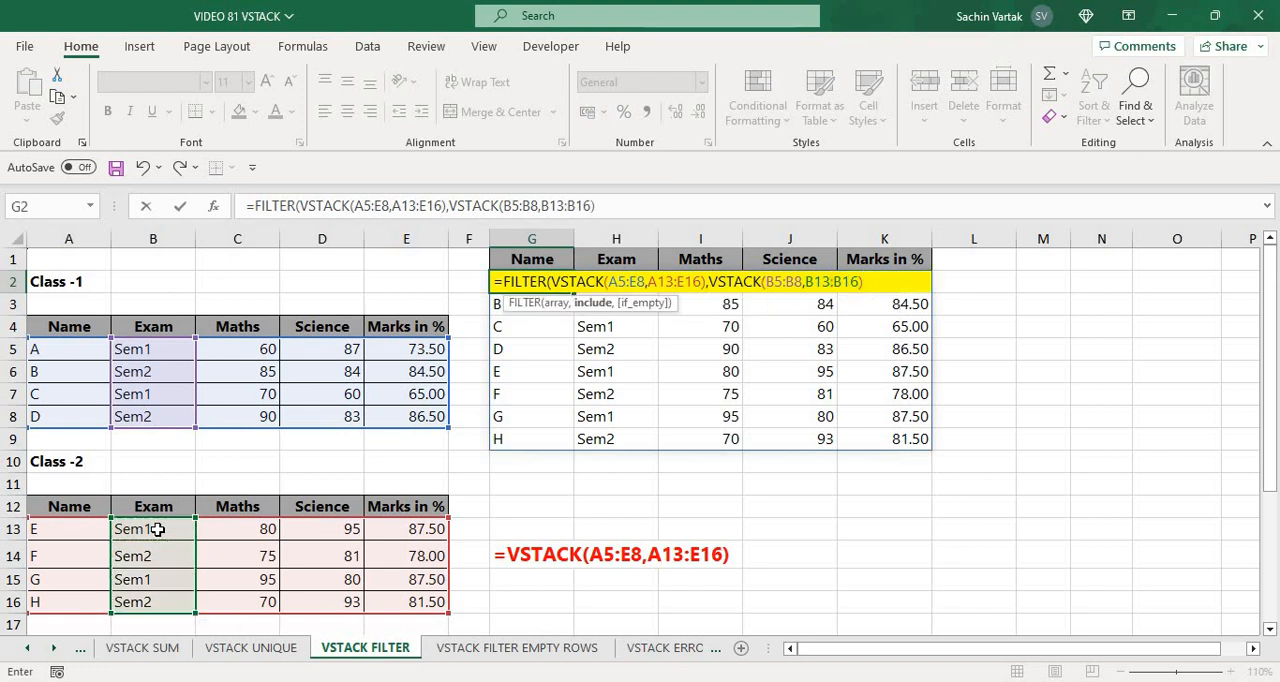
type("=\"SEM1\")")
Complete the FILTER condition so that the stacked Exam values equal "SEM1"
key("Return")
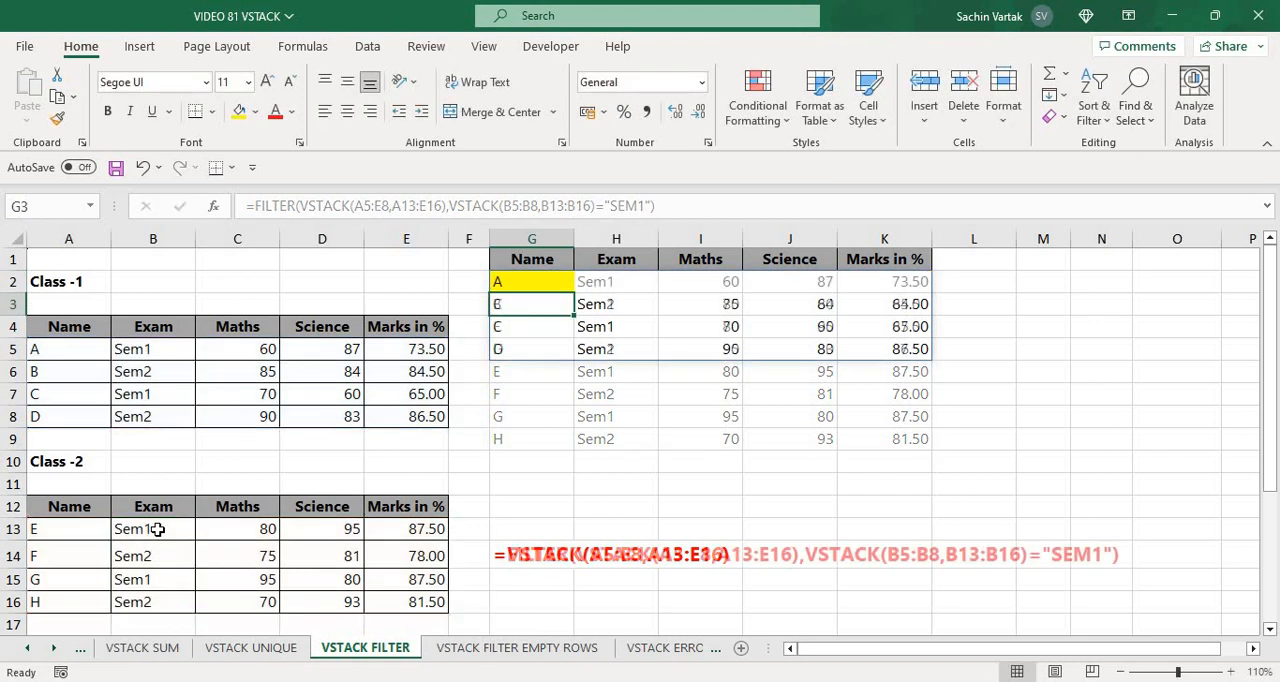
Examine the filtered rows and compare them with the Class-1 table
key("Up")
key("Right")
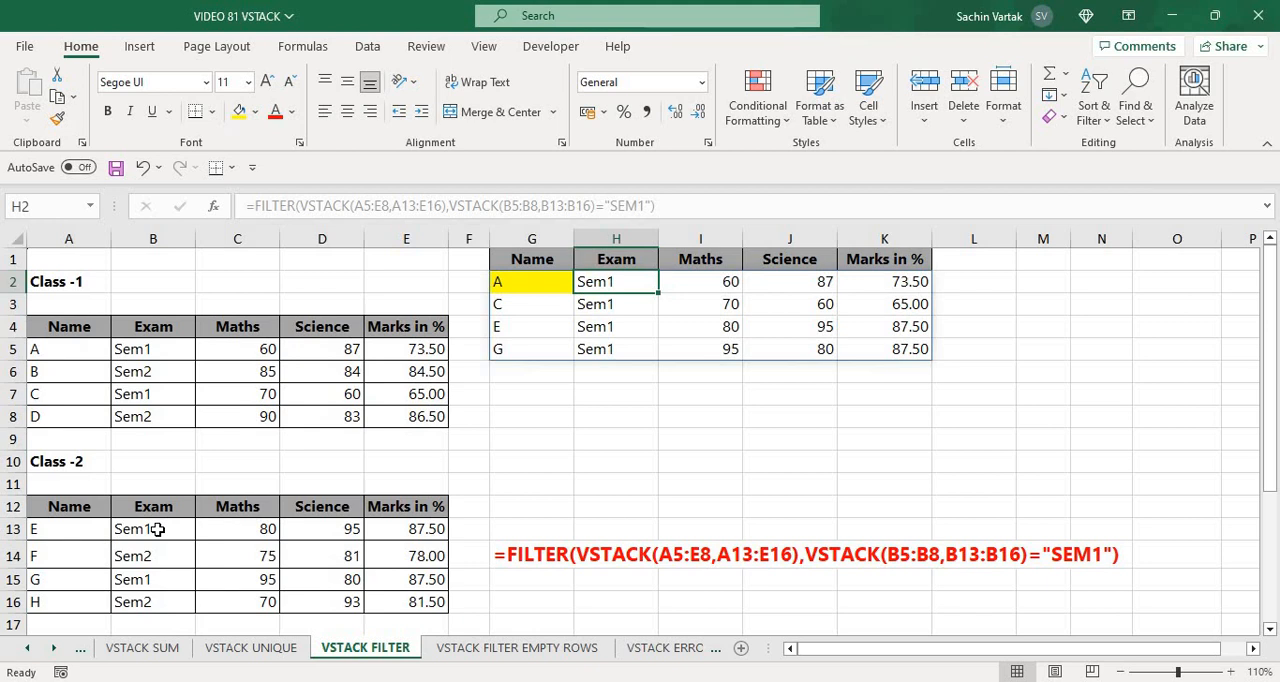
key("Left")
key("Left")
key("Left")
key("Left")
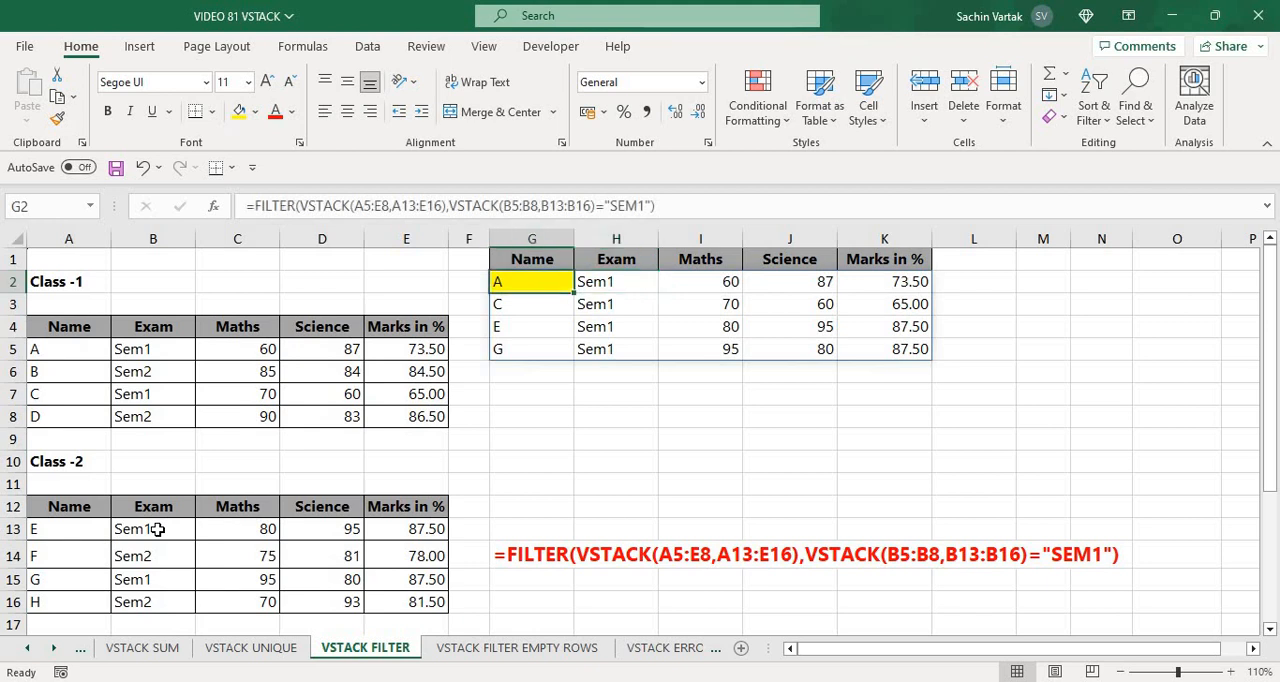
key("Down")
key("Down")
key("Down")
key("Down")
key("Down")
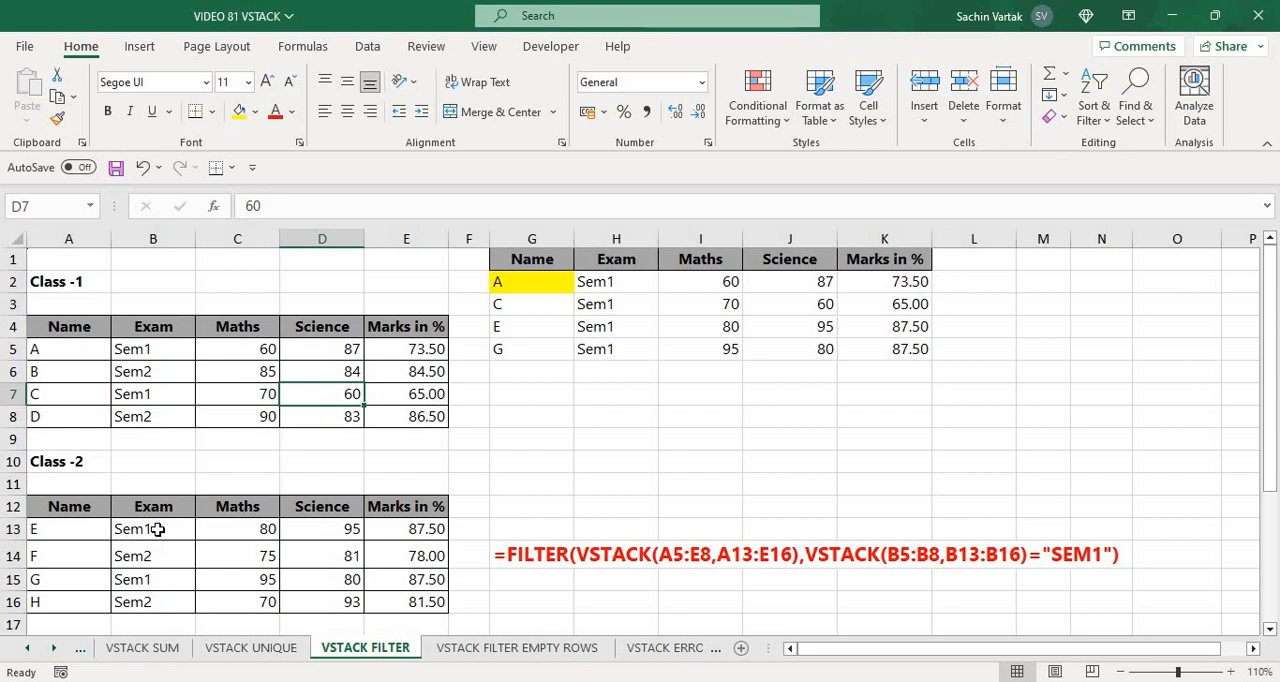
key("Right")
key("Right")
key("Right")
key("Up")
key("Up")
key("Up")
key("Up")
key("Up")
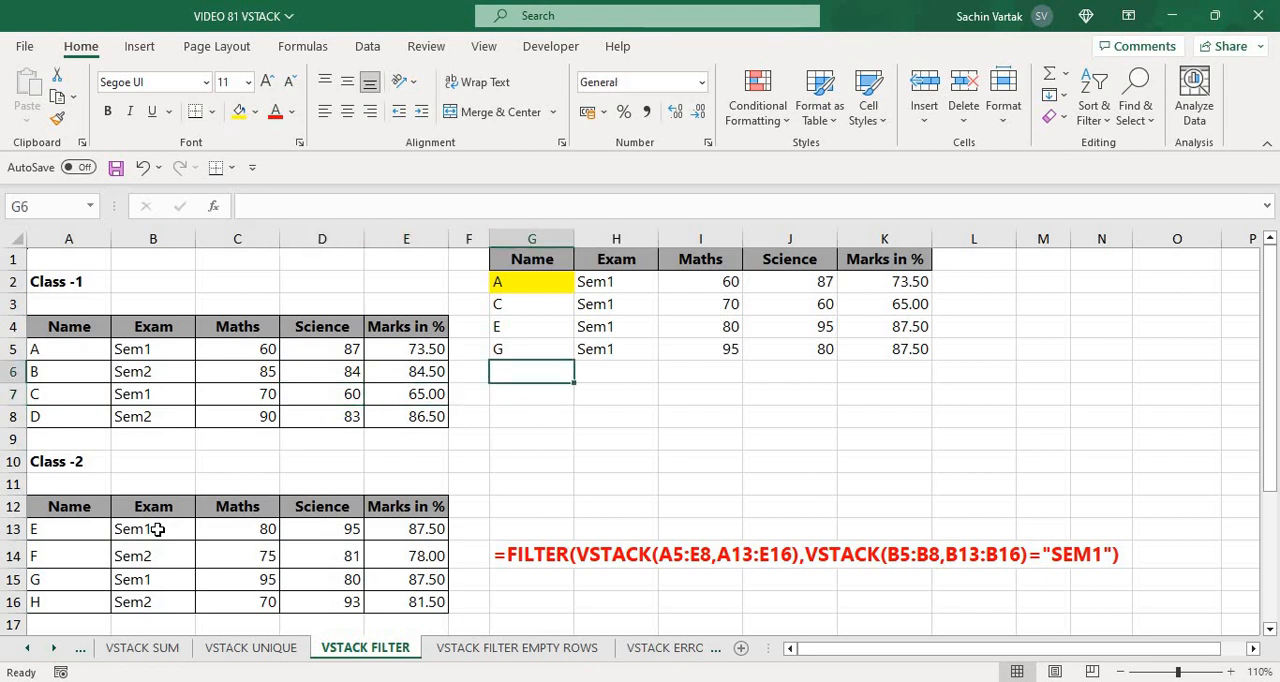
Remove the Exam condition from G2's FILTER formula, keeping the stacked data array
key("F2")
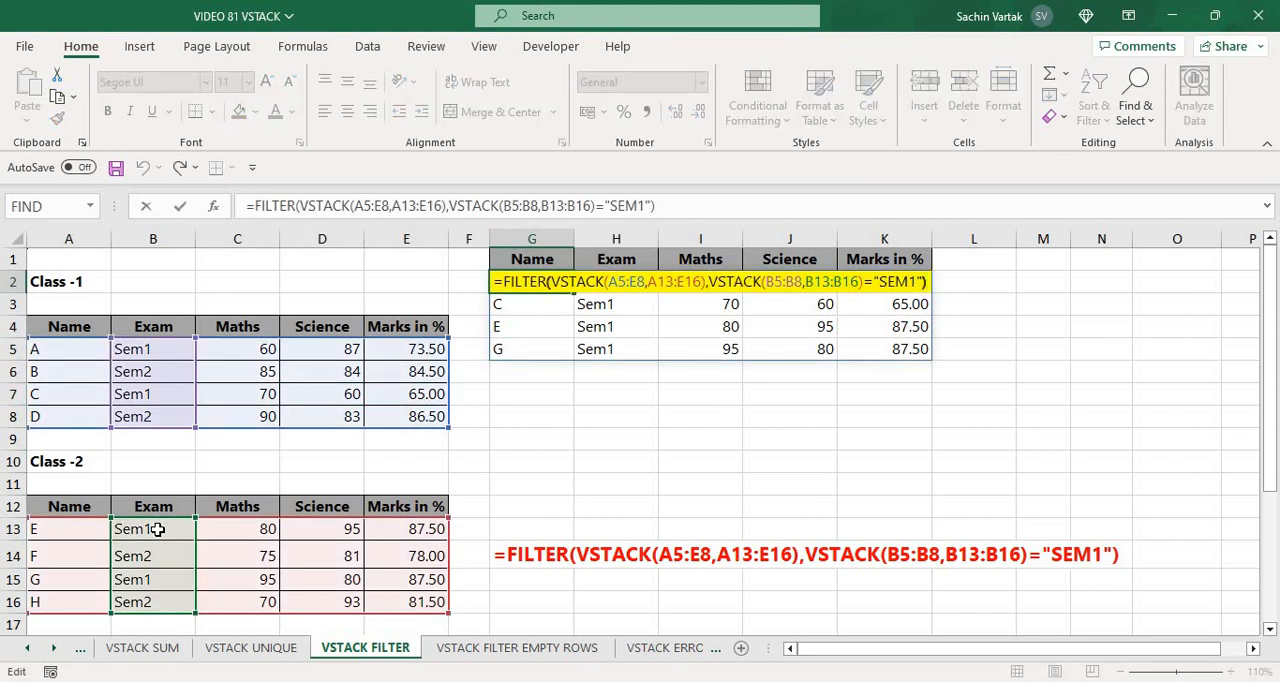
key("Left")
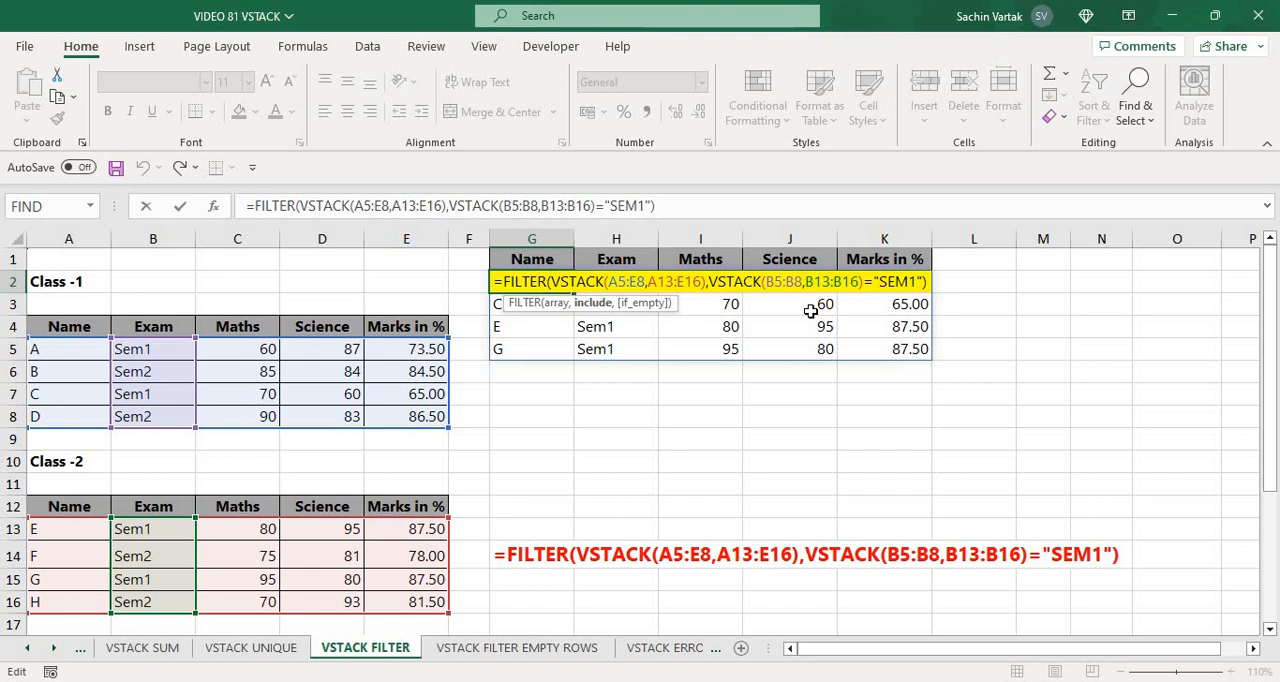
key("shift+End")
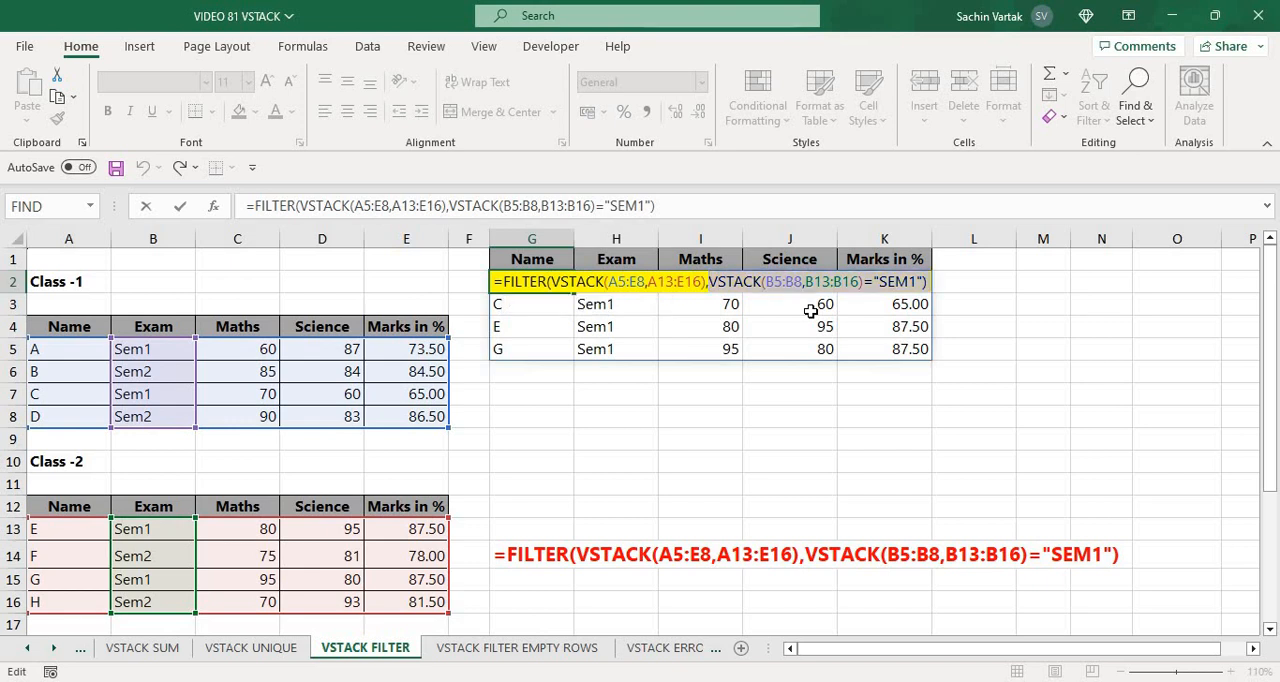
key("Delete")
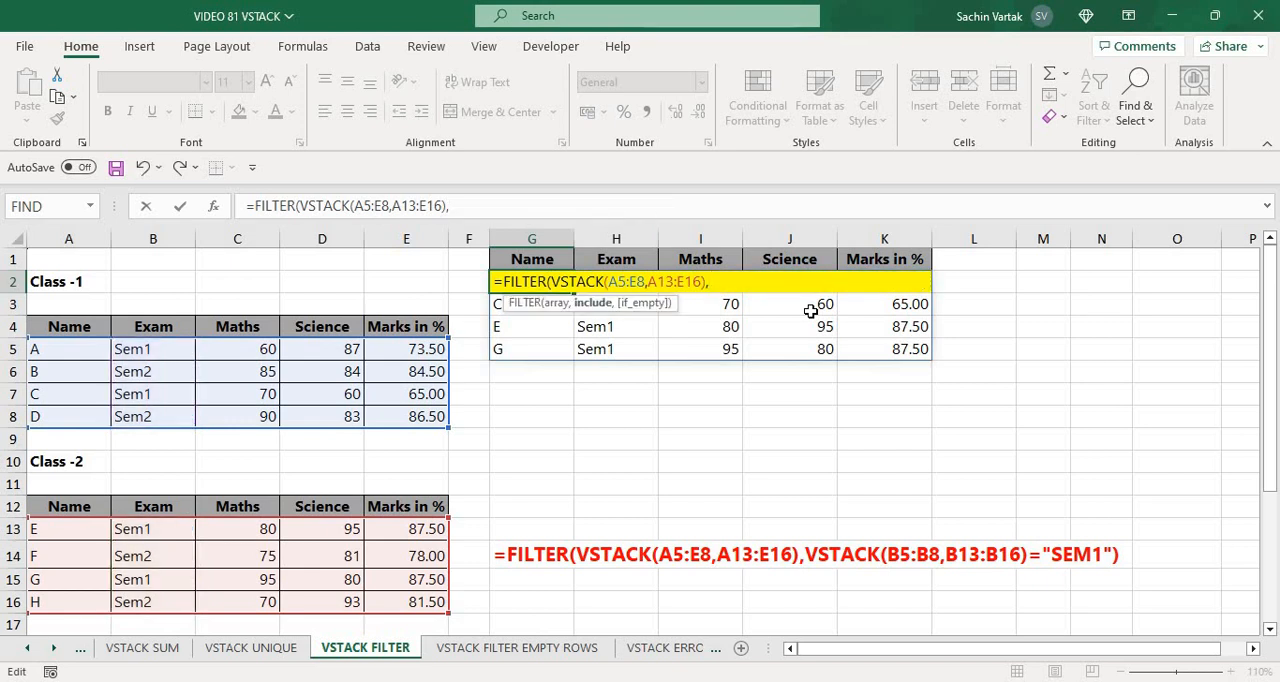
Stack the Science ranges D5:D8 and D13:D16 with VSTACK as FILTER's include argument
type("VSTACK(")
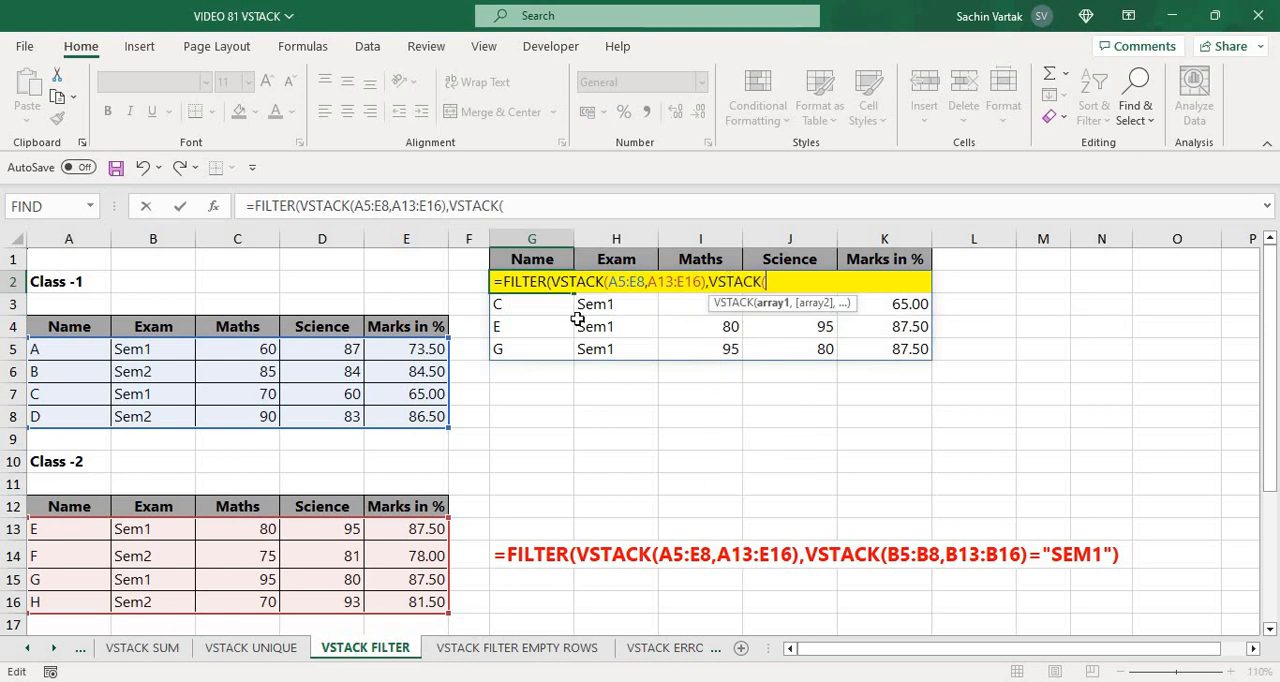
left_click(331, 348)
key("shift+Down")
key("shift+Down")
key("shift+Down")
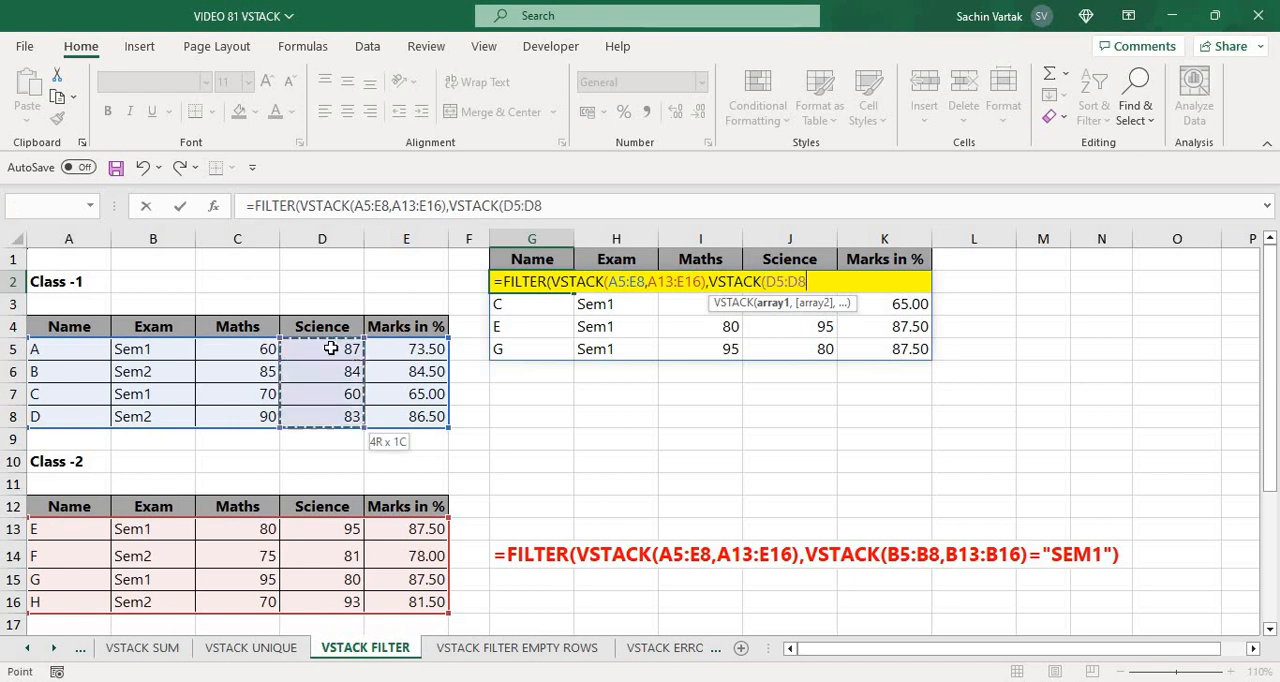
type(",")
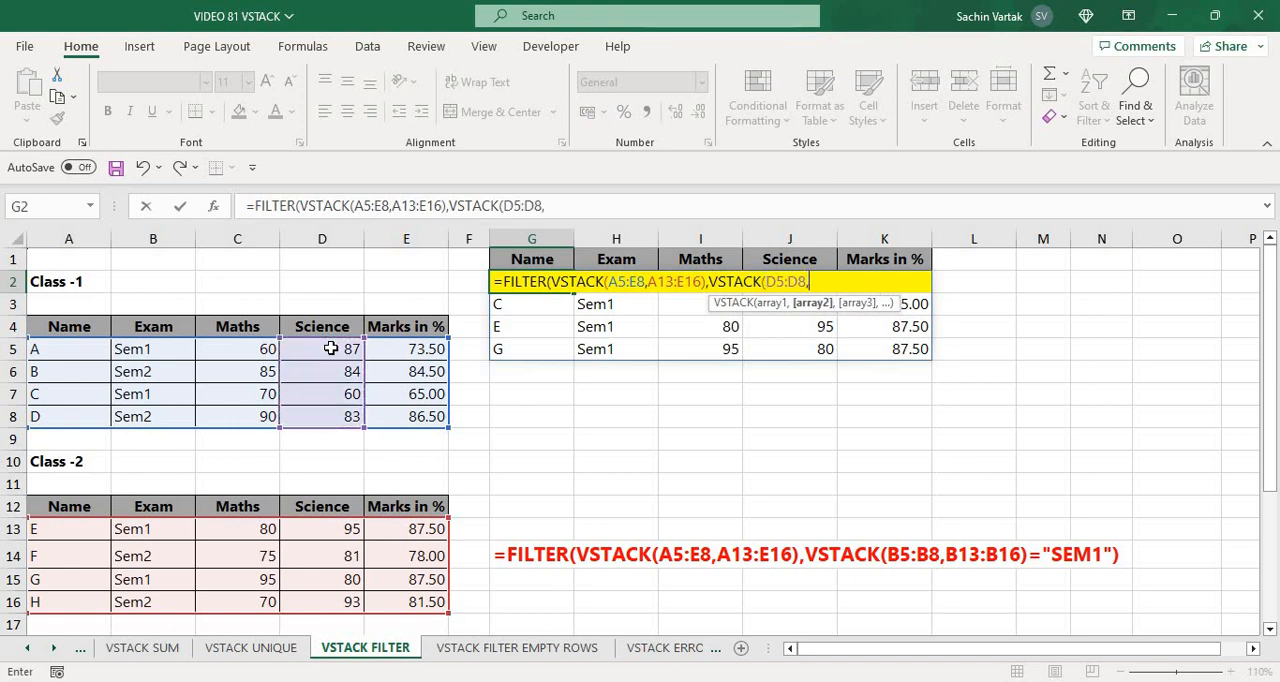
left_click(311, 527)
key("shift+Down")
key("shift+Down")
key("shift+Down")
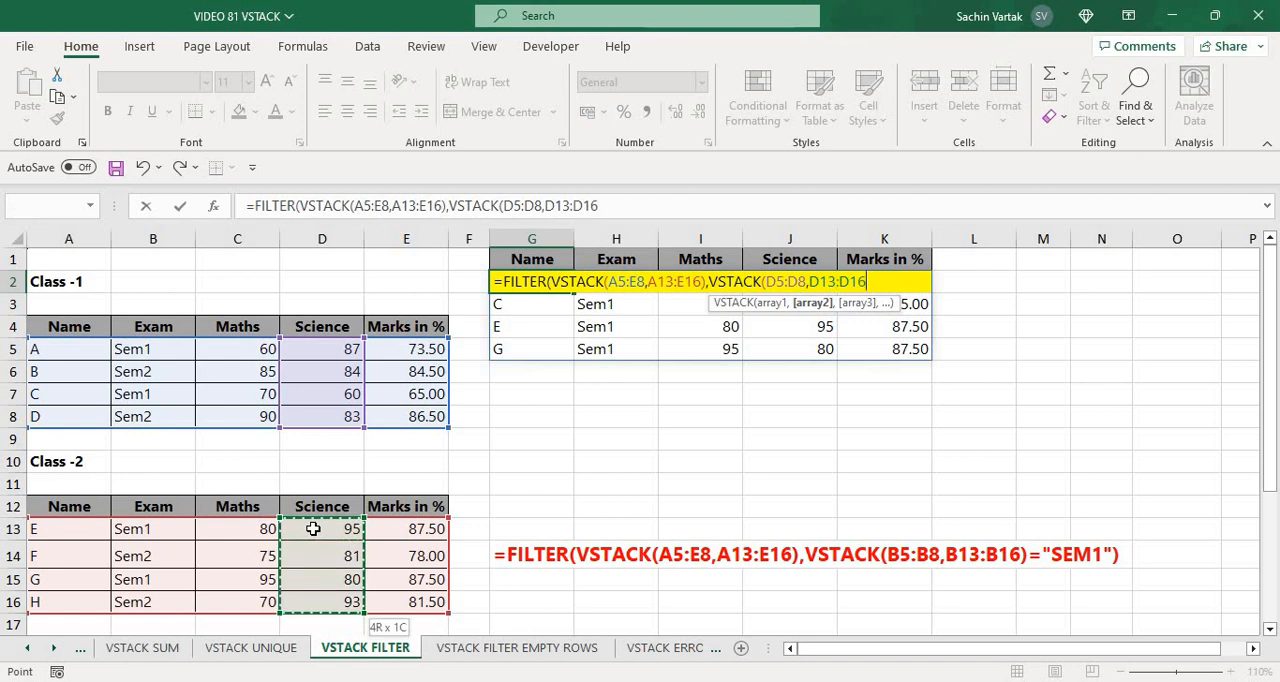
type(")")
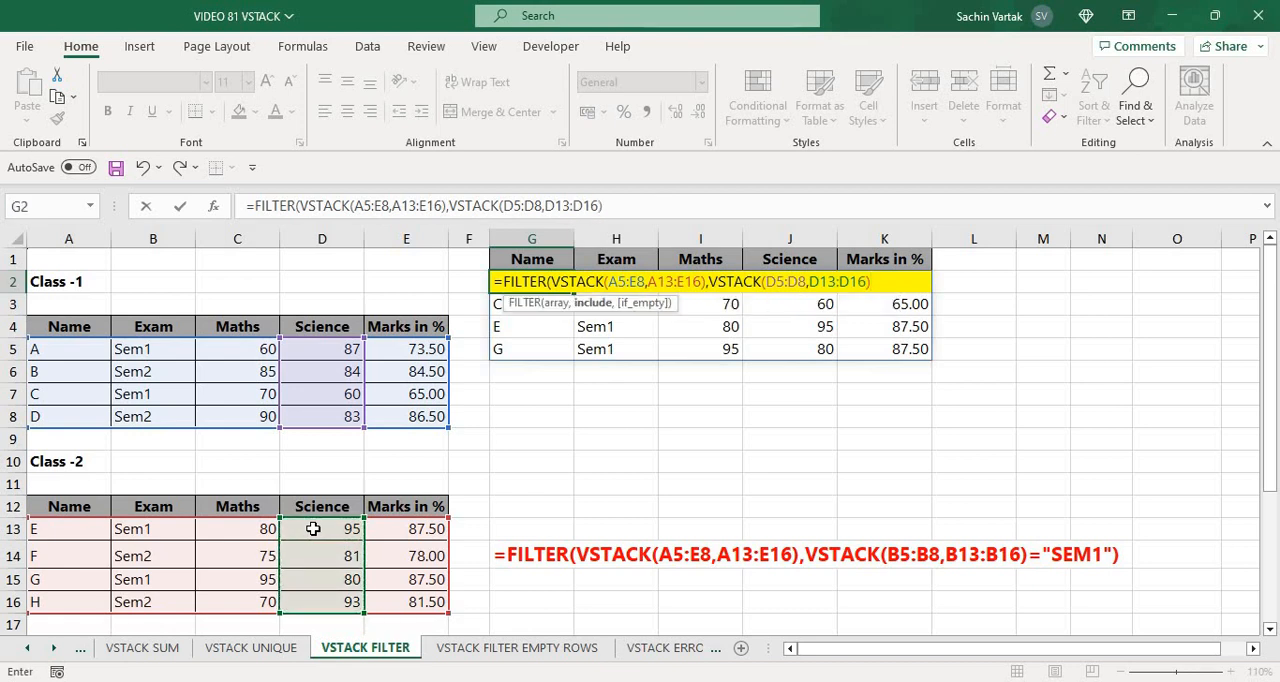
type(">60)")
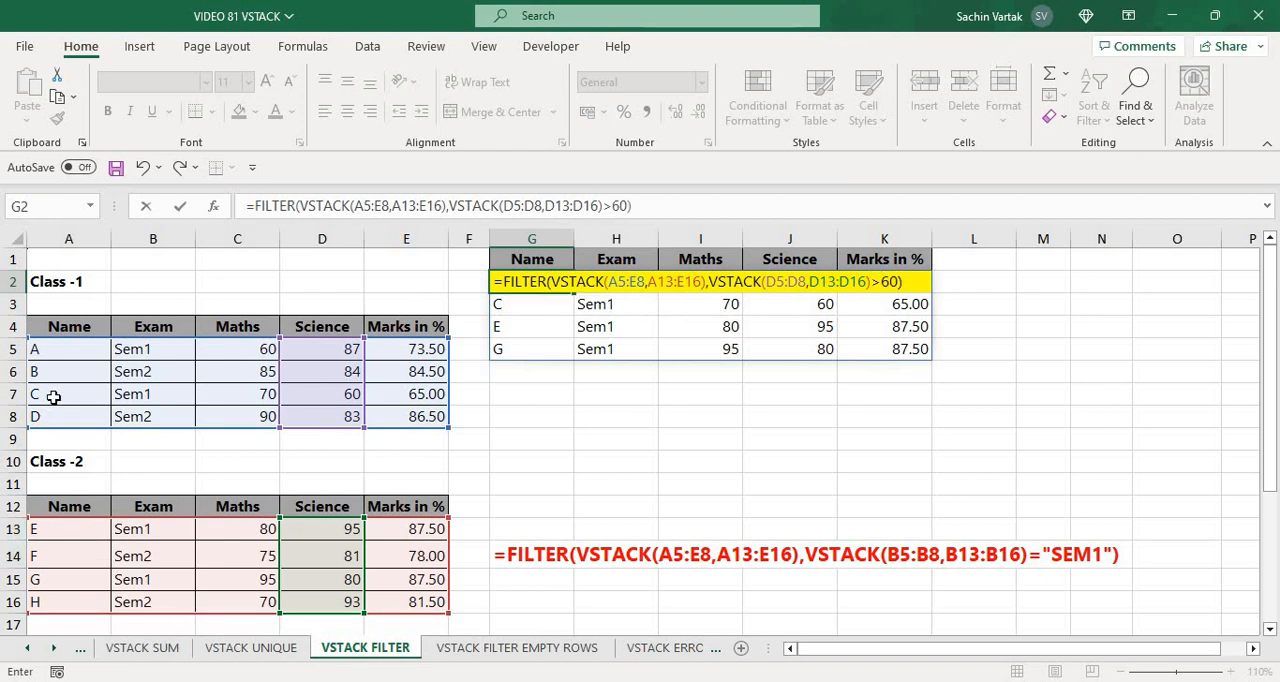
Complete the FILTER formula with the condition >60 on the stacked Science marks and look down the resulting names
key("Return")
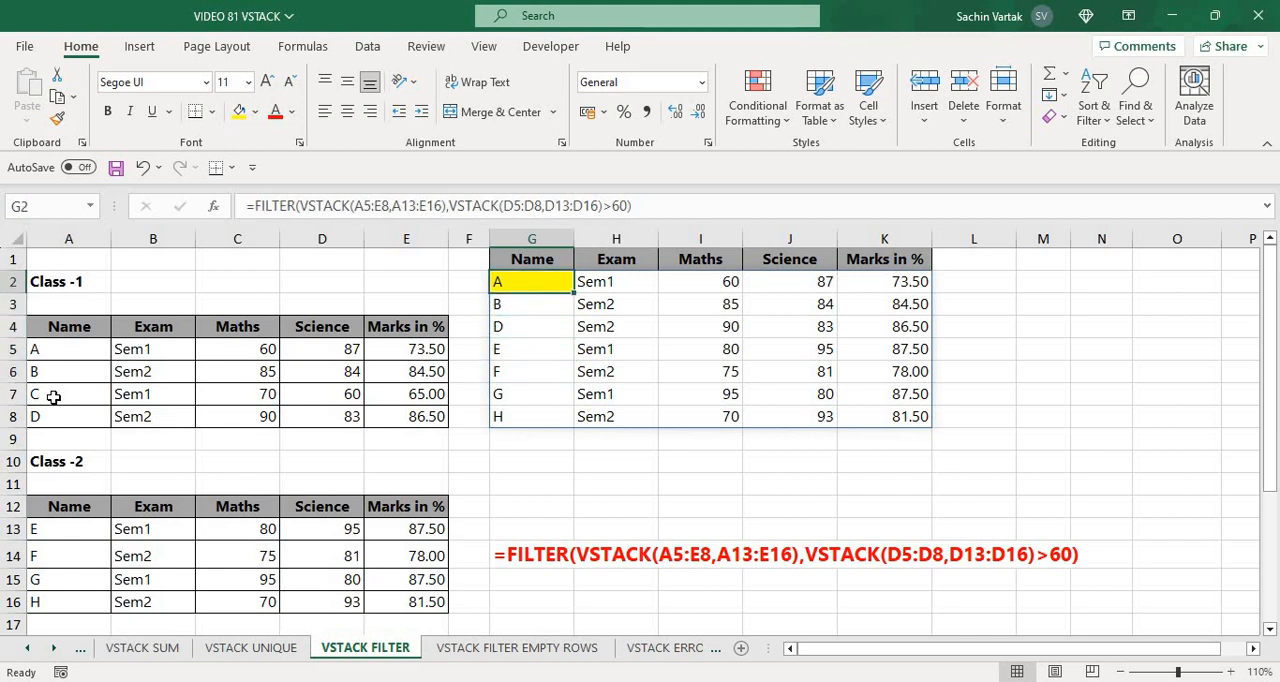
key("Down")
key("Down")
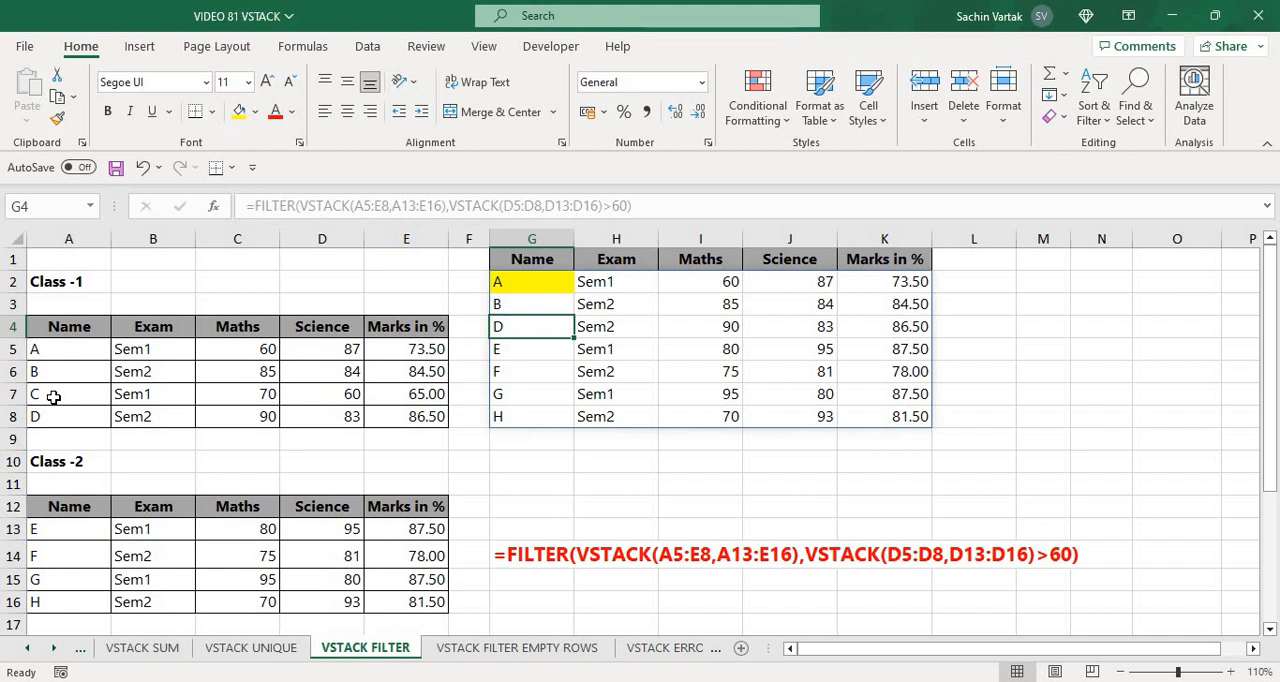
Switch to the VSTACK FILTER EMPTY ROWS sheet and examine the first data row of the Class-1 table
key("ctrl+Page_Down")
key("Down")
key("Down")
key("Down")
key("Down")
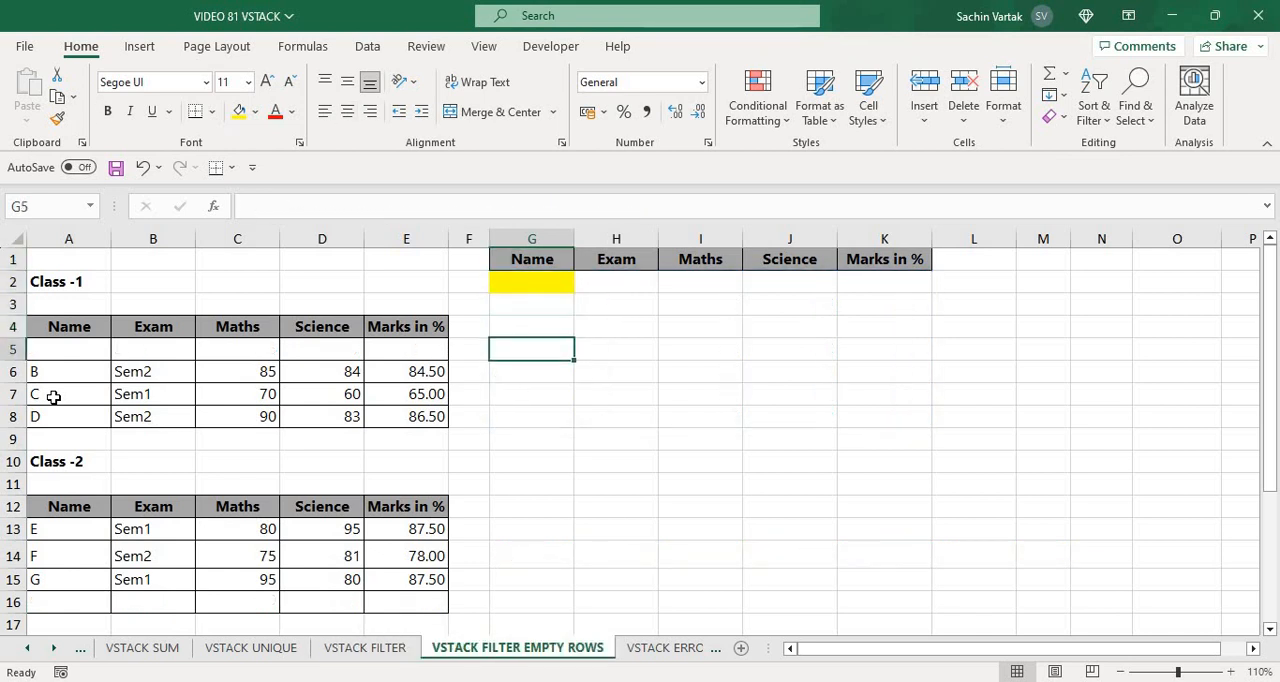
key("Left")
key("Left")
key("Left")
key("Left")
key("Left")
key("Left")
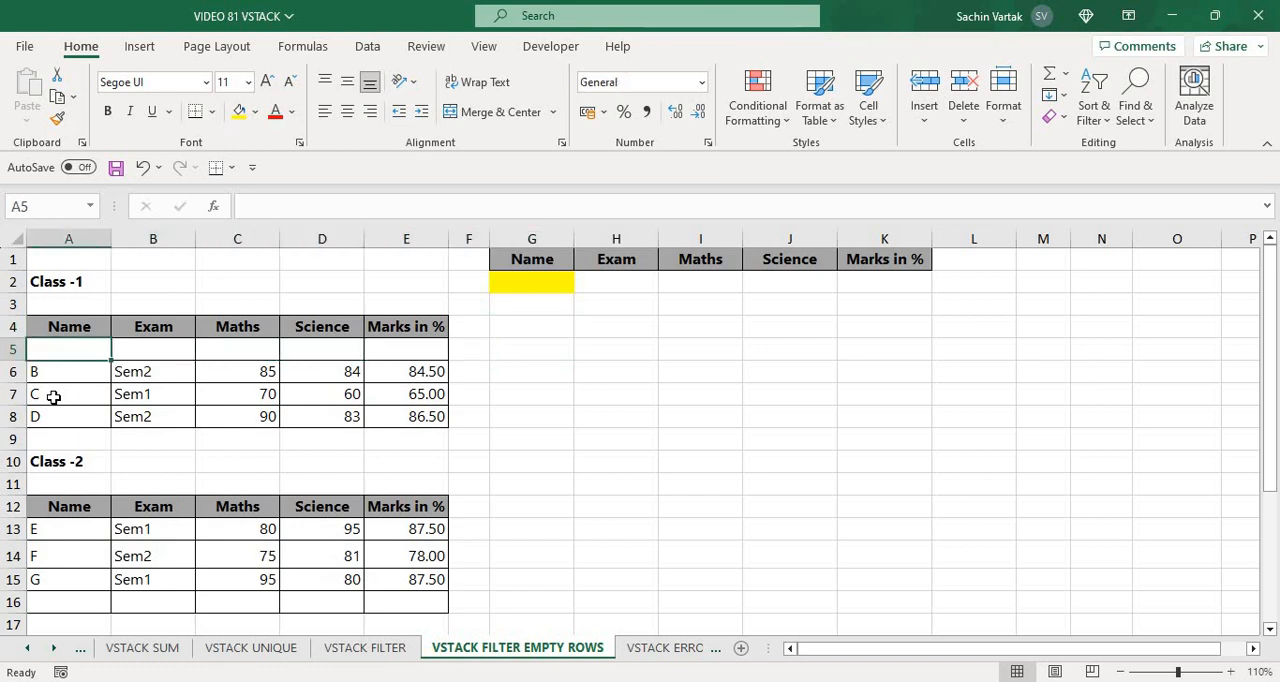
key("Up")
key("Up")
key("Up")
key("Up")
key("Down")
key("Down")
key("Down")
key("Down")
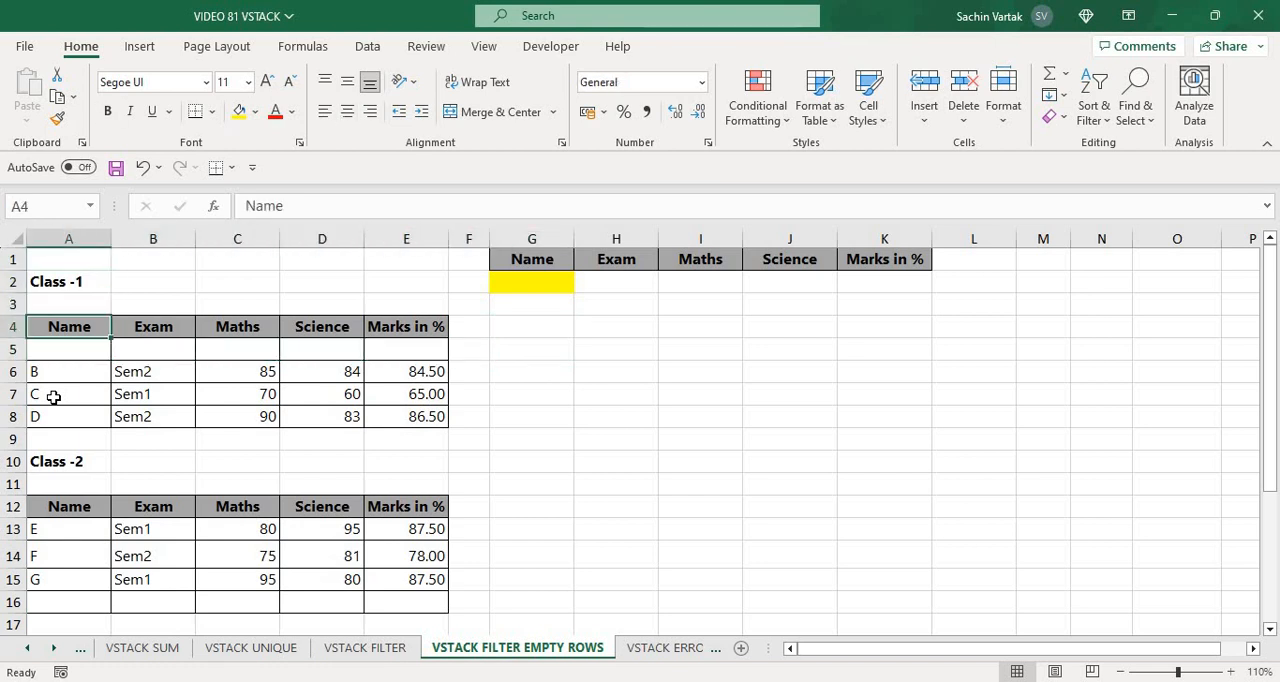
key("Right")
key("Right")
key("Right")
key("Right")
key("Right")
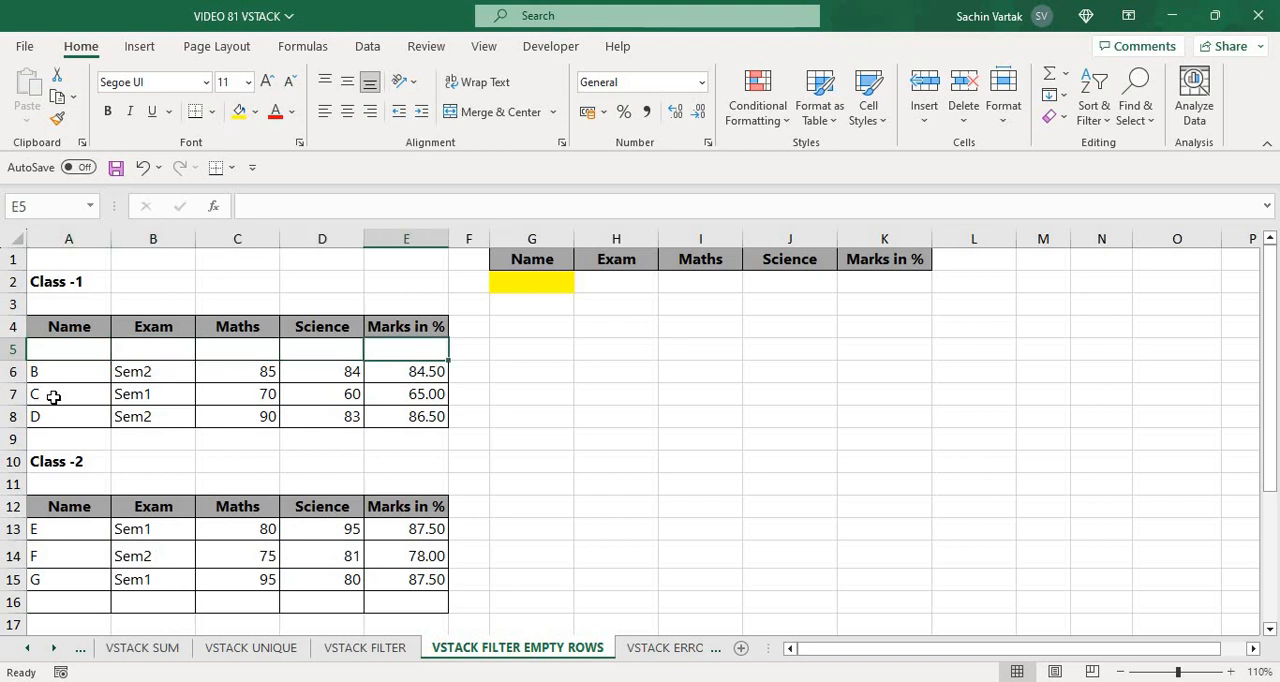
key("Left")
key("Left")
key("Left")
key("Left")
key("Left")
Examine the last row of the Class-2 table, row 16, across its columns
key("Down")
key("Down")
key("Down")
key("Down")
key("Down")
key("Down")
key("Down")
key("Down")
key("Down")
key("Down")
key("Down")
key("Down")
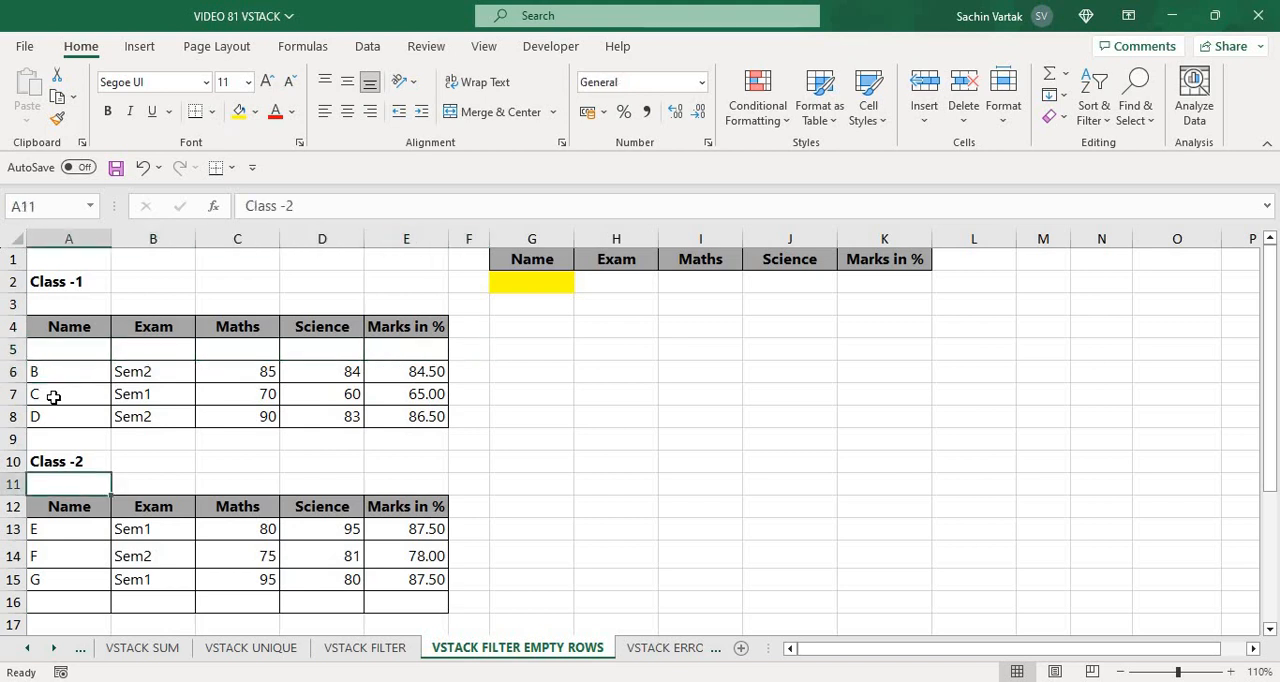
key("Up")
key("Right")
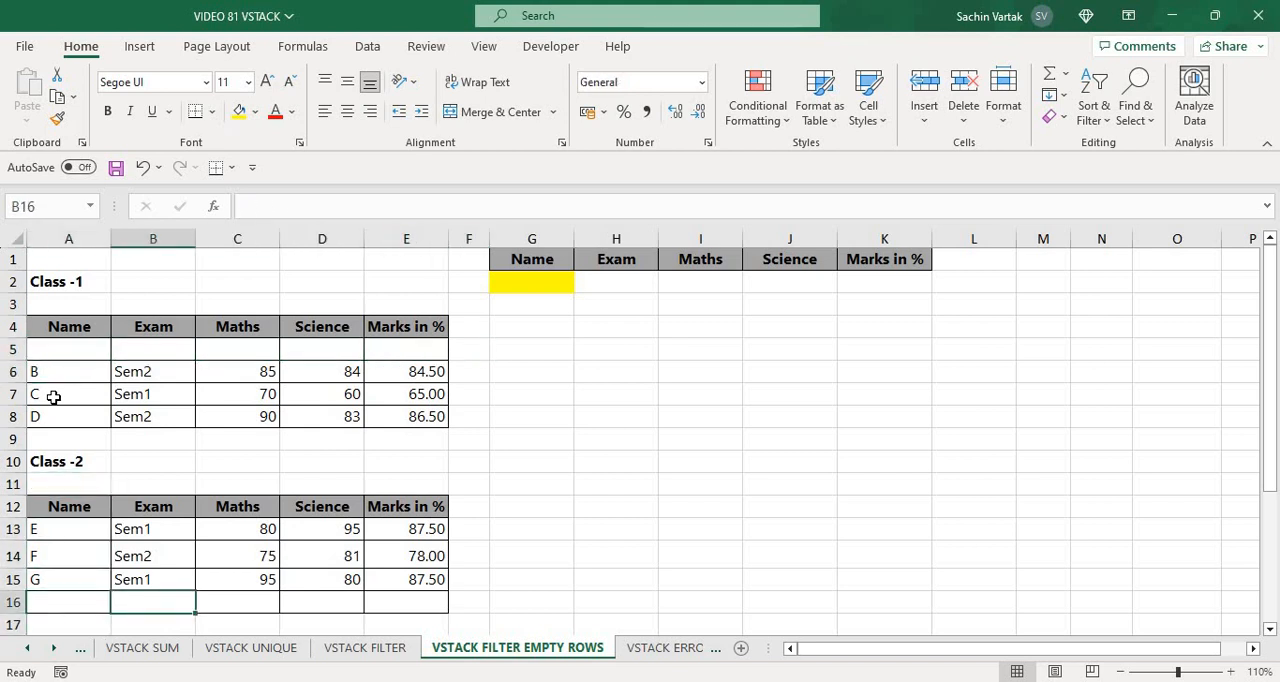
key("Right")
key("Right")
Start a VSTACK formula in G2 with the Class-1 data A5:E8 as the first array
key("Right")
key("Right")
key("Right")
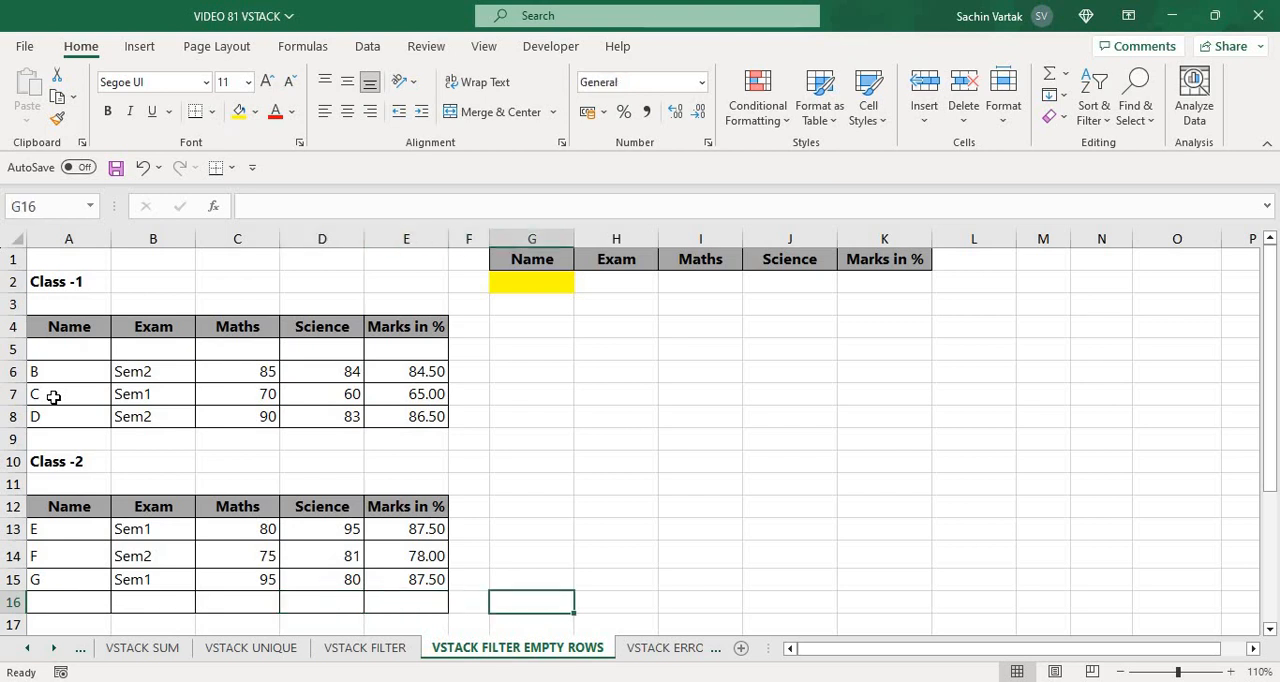
key("Right")
key("Left")
key("Up")
key("Up")
key("Down")
key("Up")
key("Up")
key("Up")
key("Up")
key("Up")
key("Up")
key("Up")
key("Up")
key("Up")
key("Up")
key("Up")
key("Up")
key("Up")
key("Up")
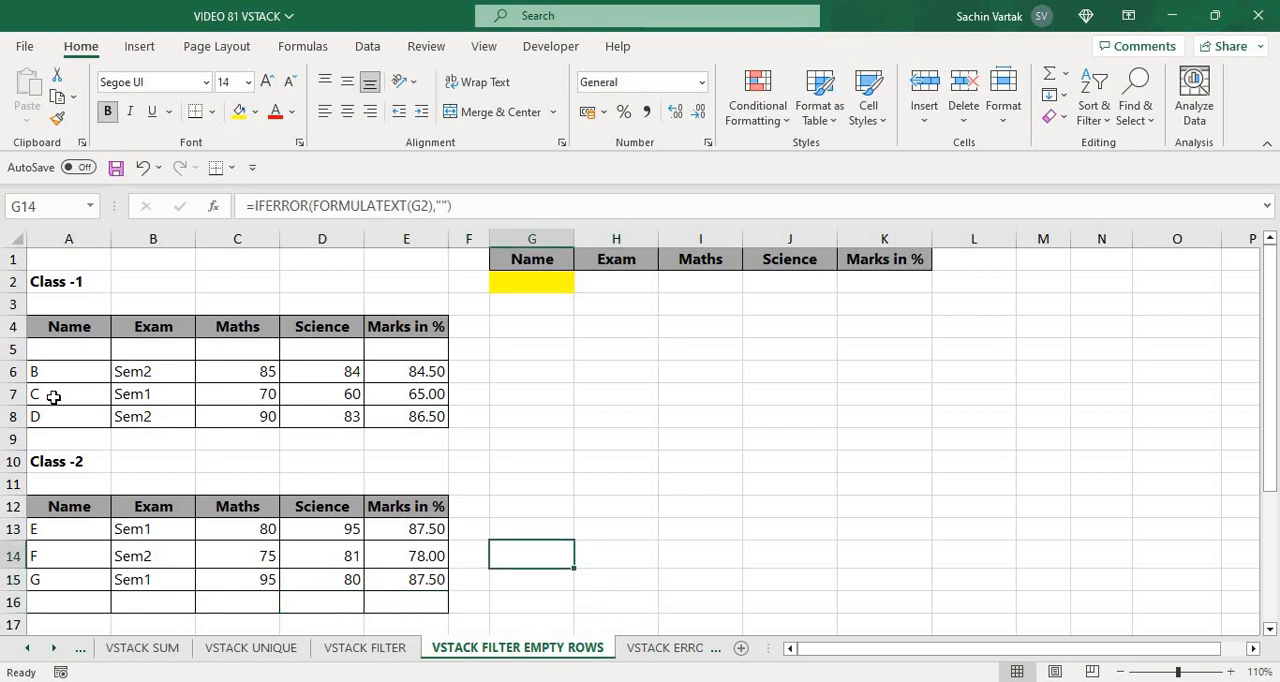
key("Down")
type("=")
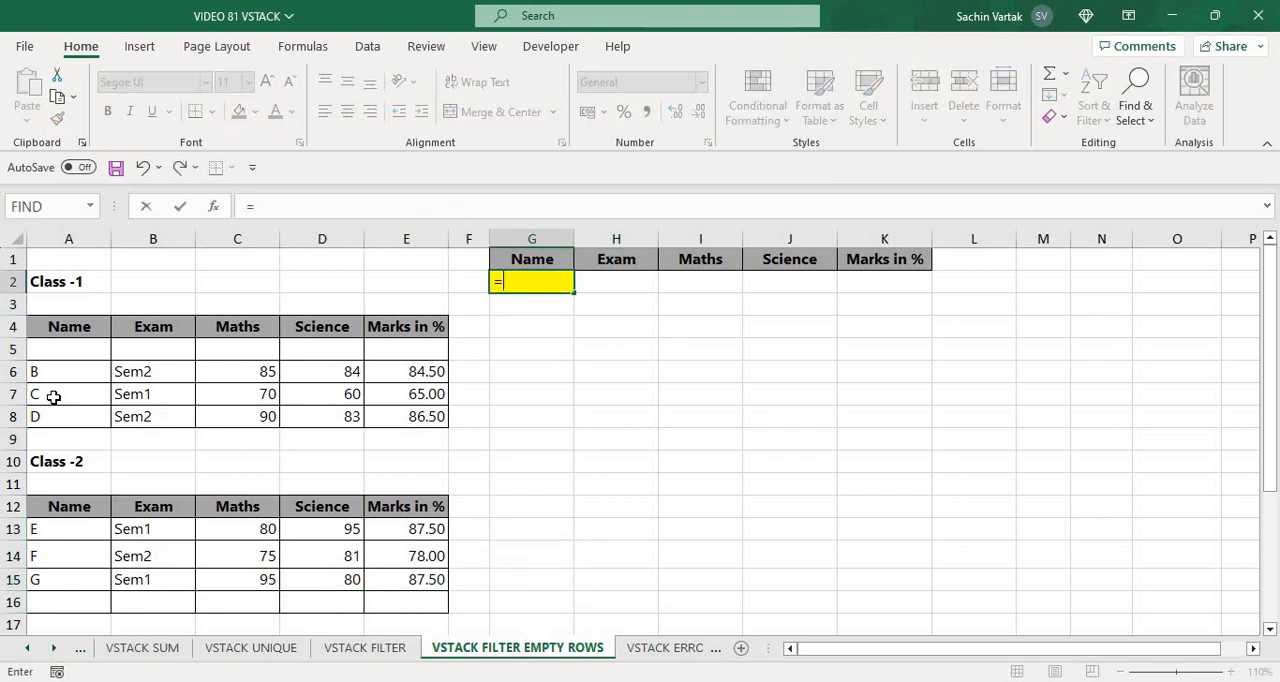
type("VST")
key("Tab")
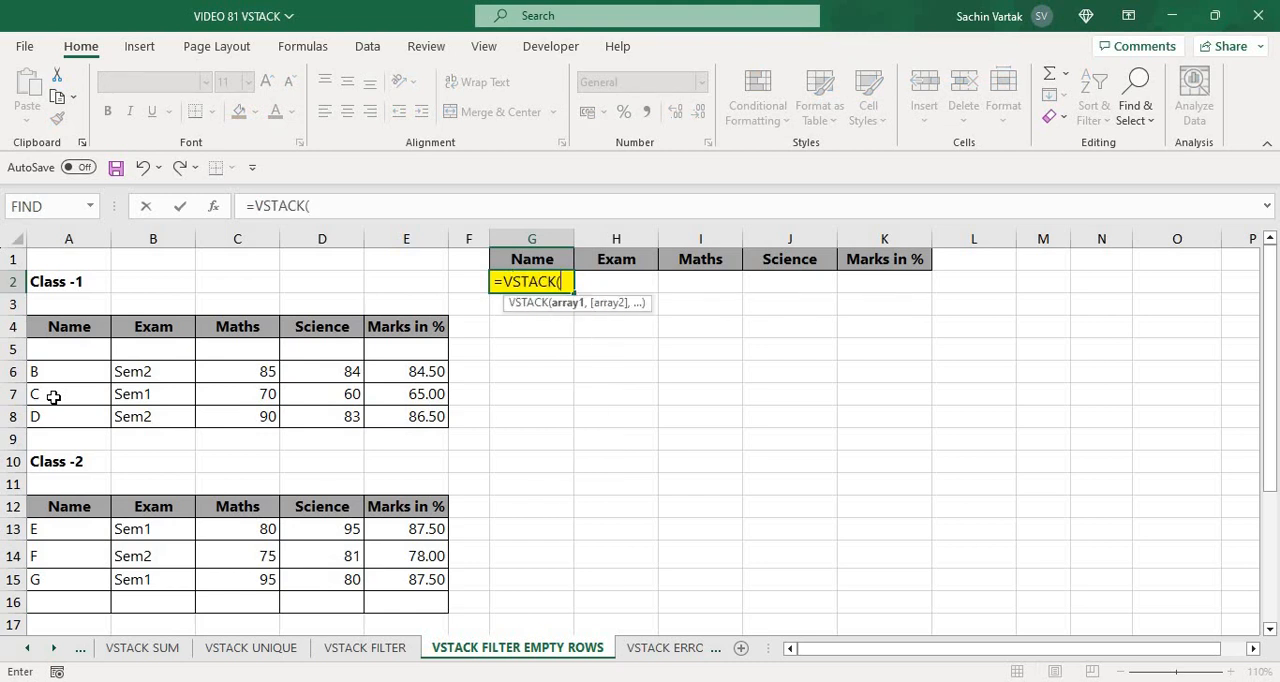
key("F5")
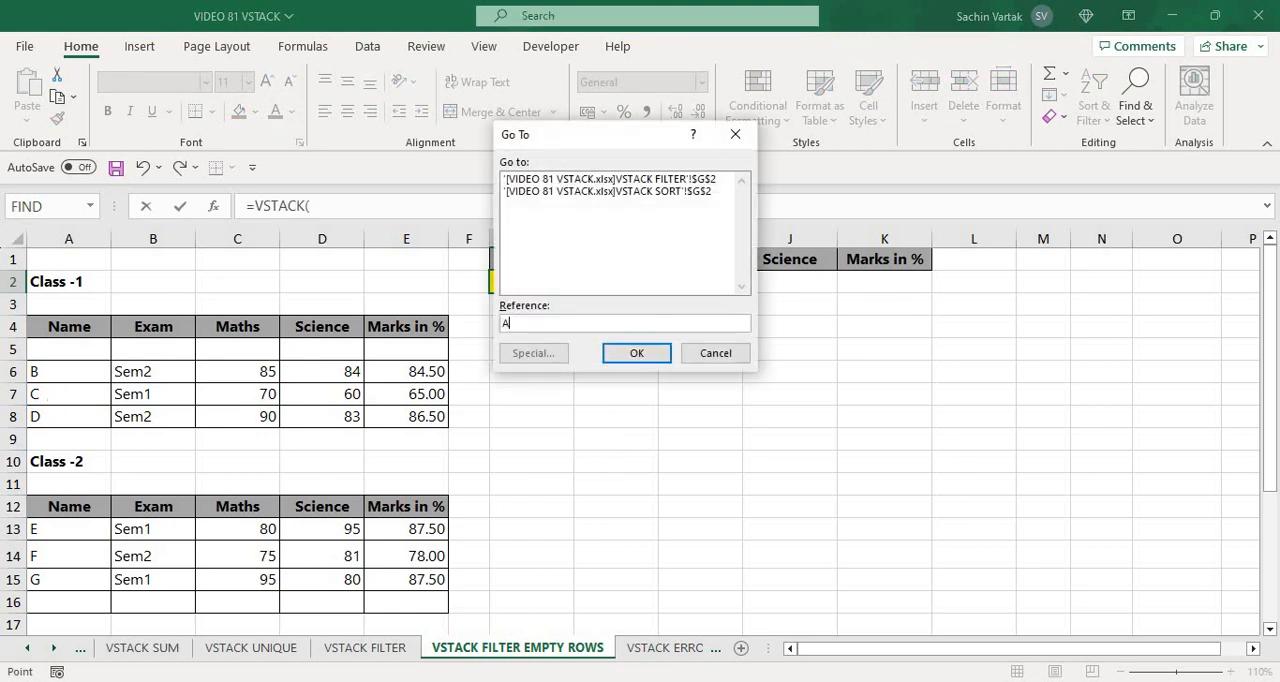
type("A5")
key("Return")
key("shift+Right")
key("shift+Right")
key("shift+Right")
key("shift+Right")
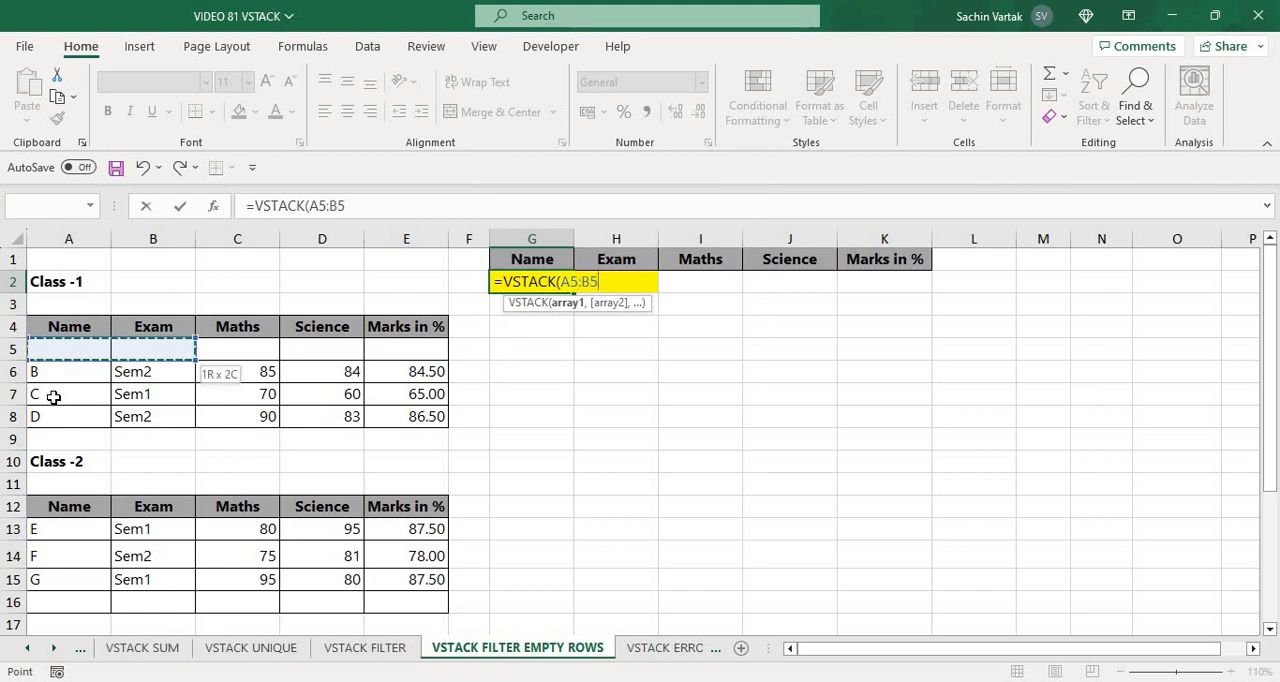
key("shift+Down")
key("shift+Down")
key("shift+Down")
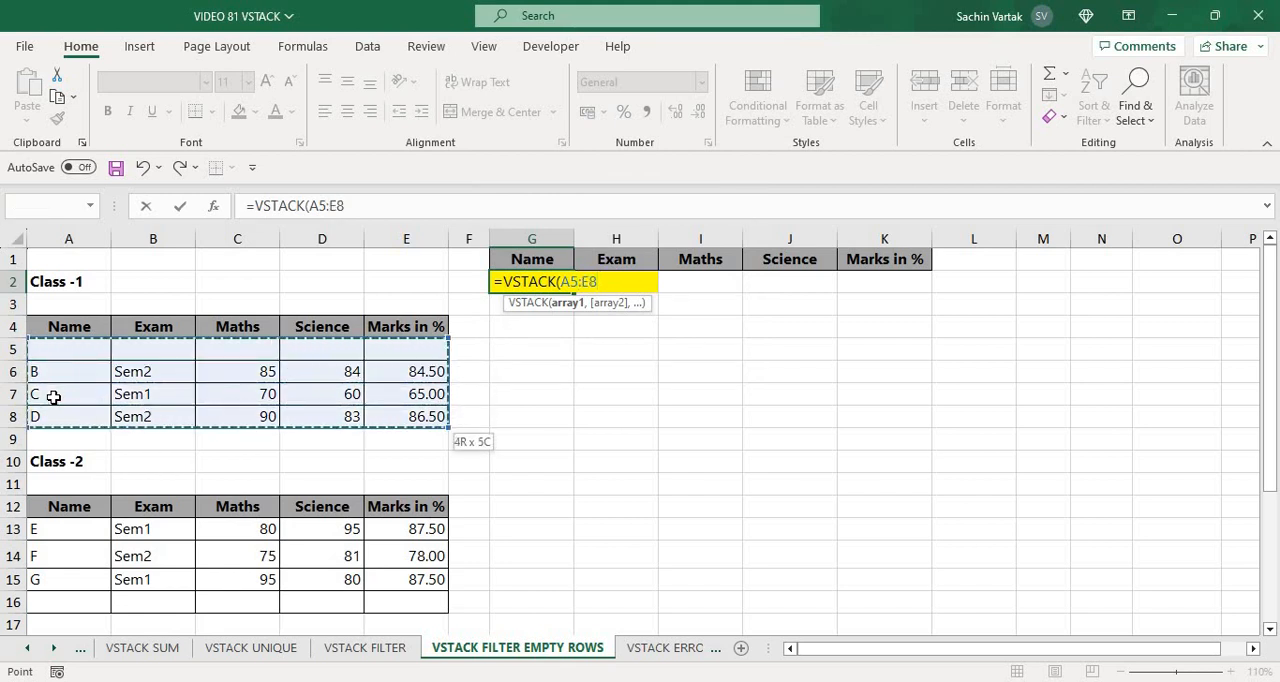
type(",")
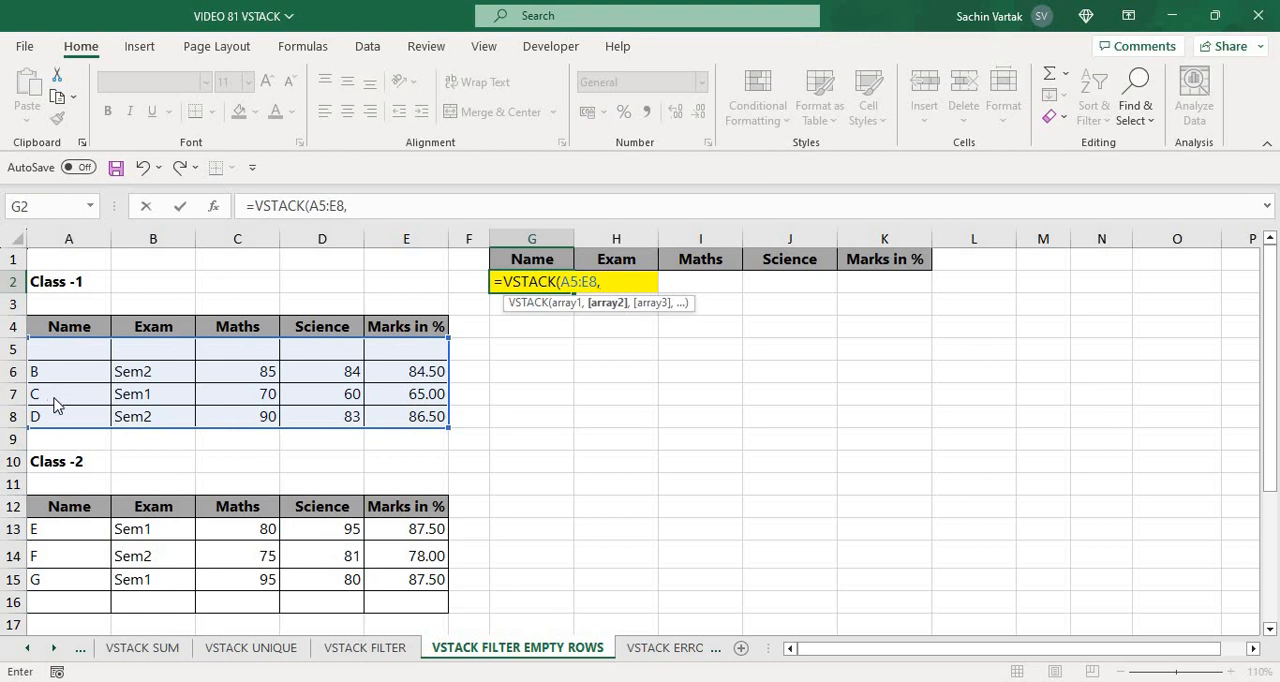
Add the Class-2 data A13:E16 as VSTACK's second array, complete the formula and look down the stacked rows
key("F5")
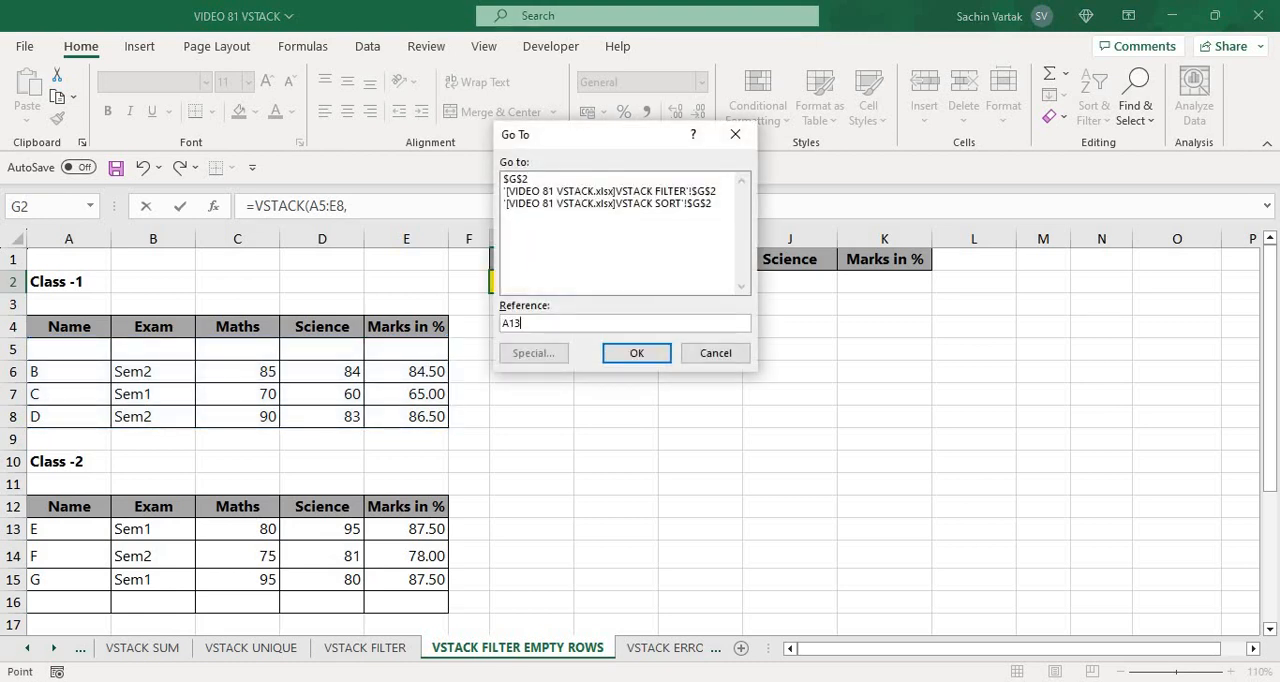
type("A13")
key("Return")
key("shift+Right")
key("shift+Right")
key("shift+Right")
key("shift+Right")
key("shift+Down")
key("shift+Down")
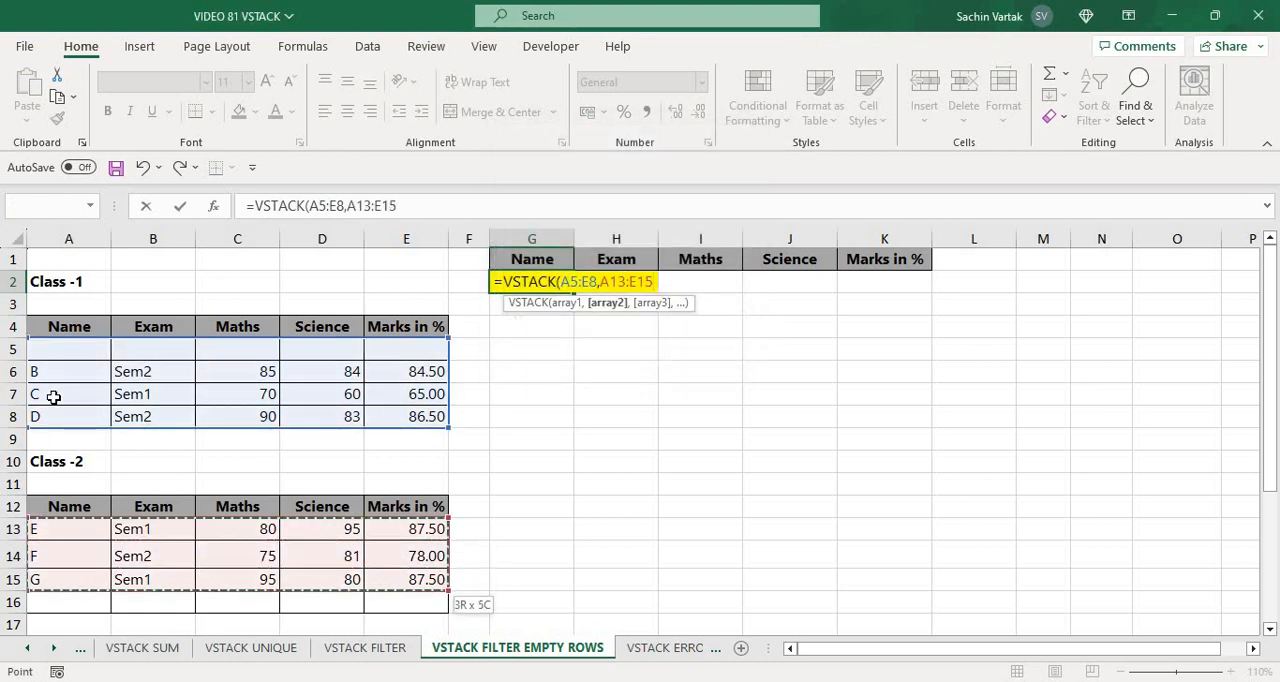
key("shift+Down")
type(")")
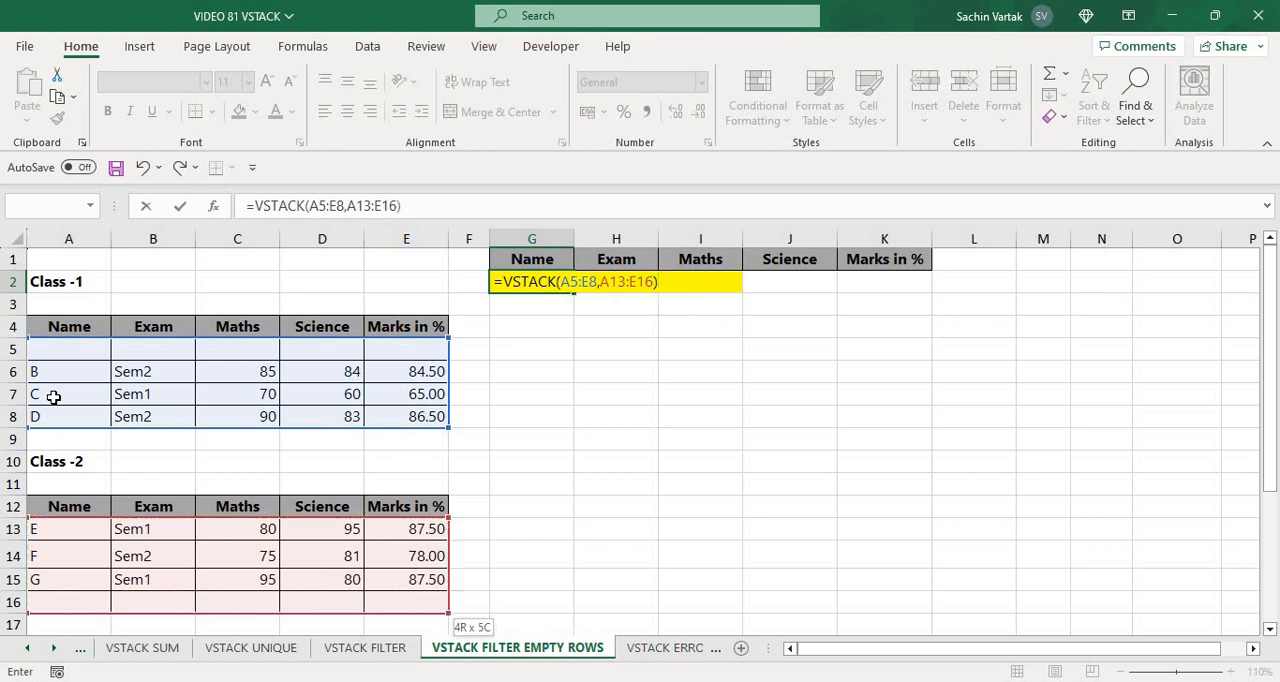
key("ctrl+Return")
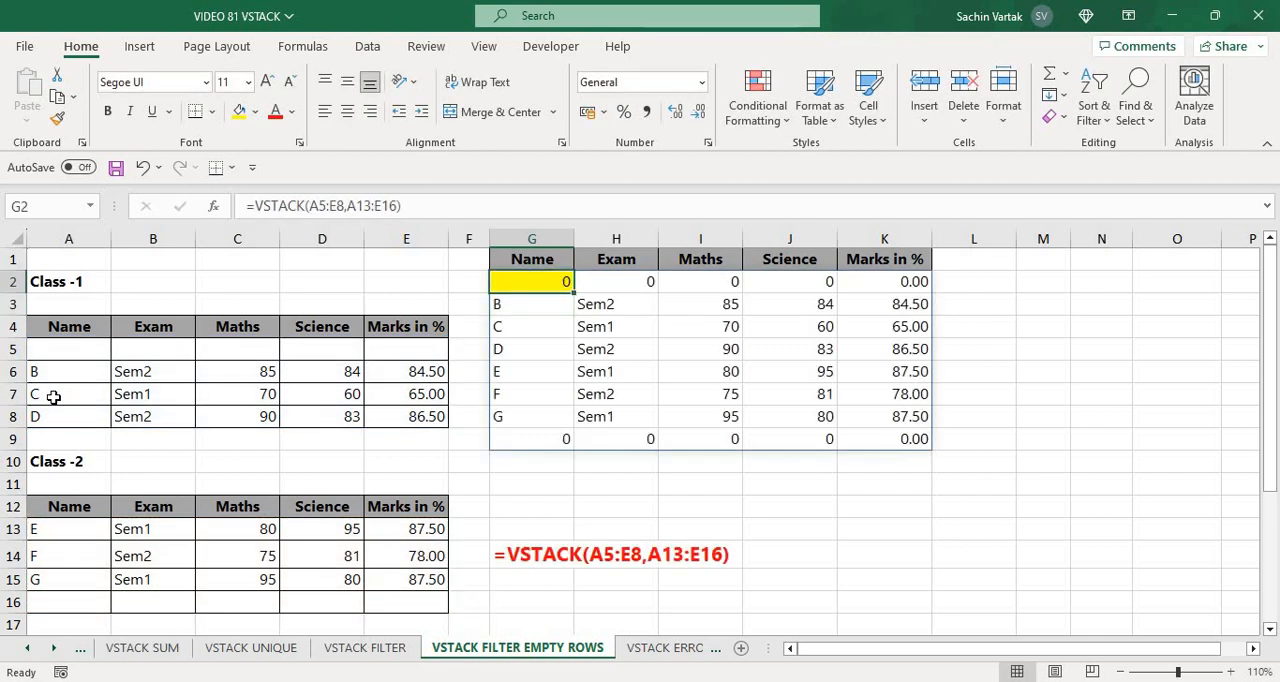
key("Down")
key("Down")
key("Down")
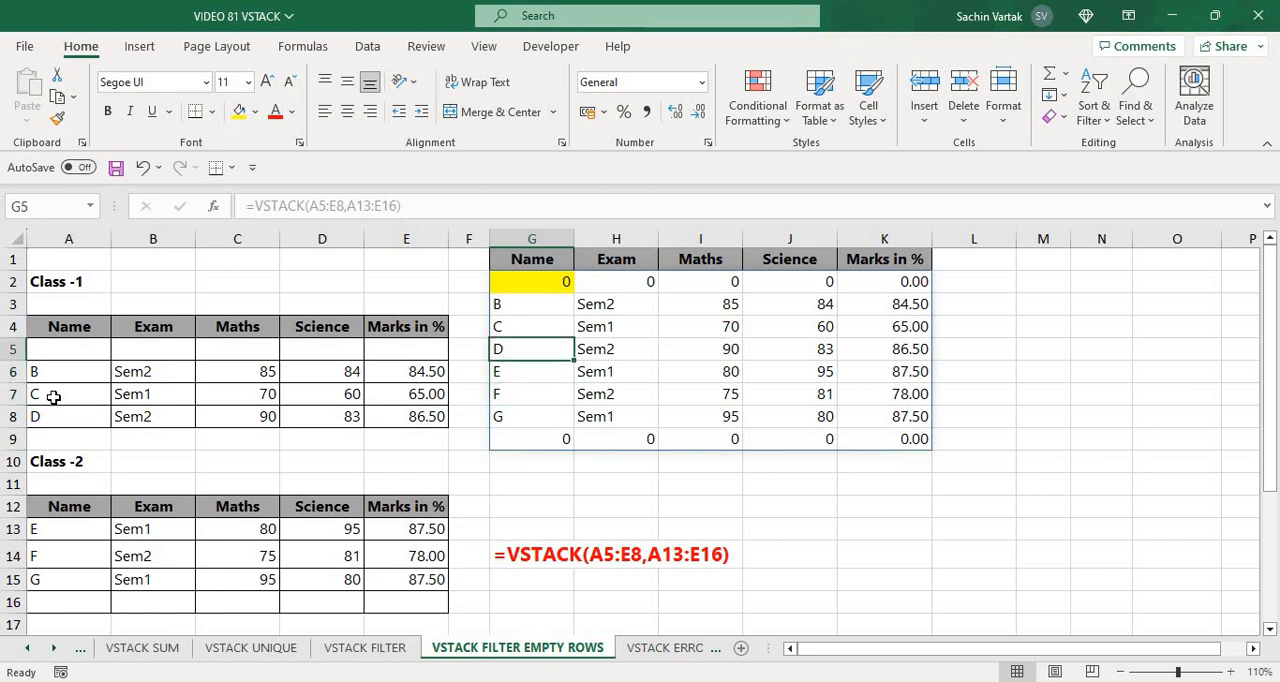
Wrap G2's VSTACK formula in FILTER so the stacked data becomes its array argument
key("Up")
key("Up")
key("Up")
key("F2")
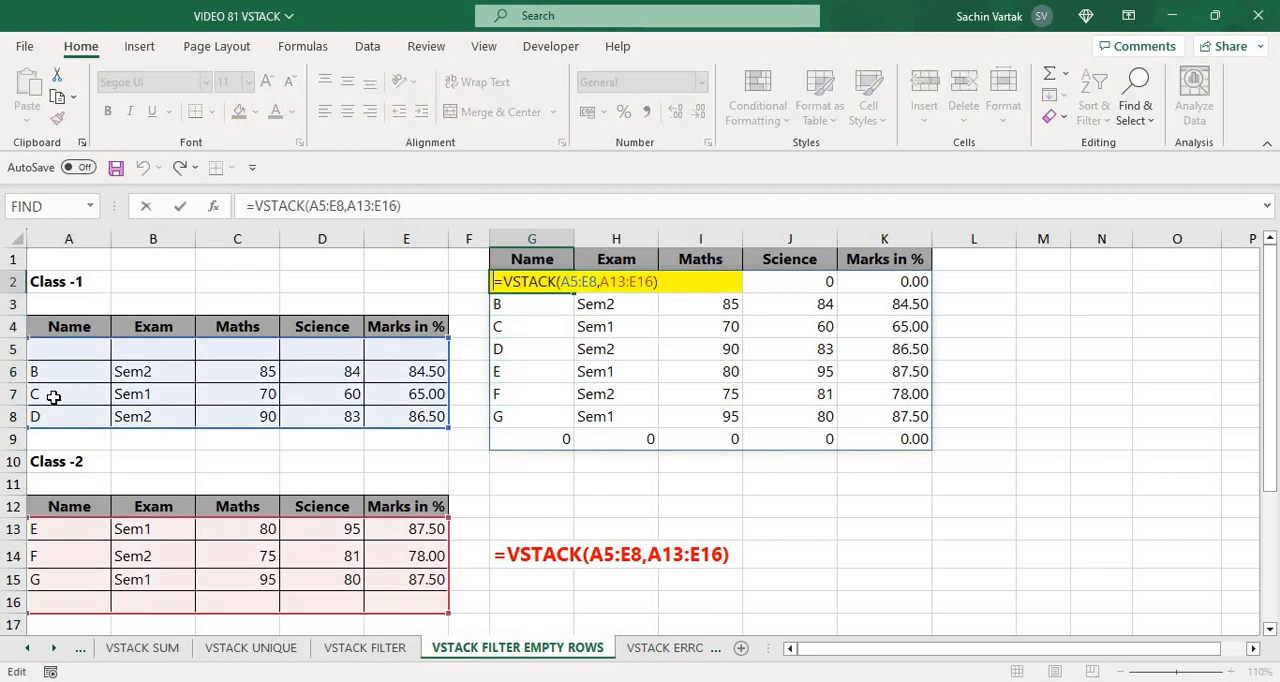
type("FIL")
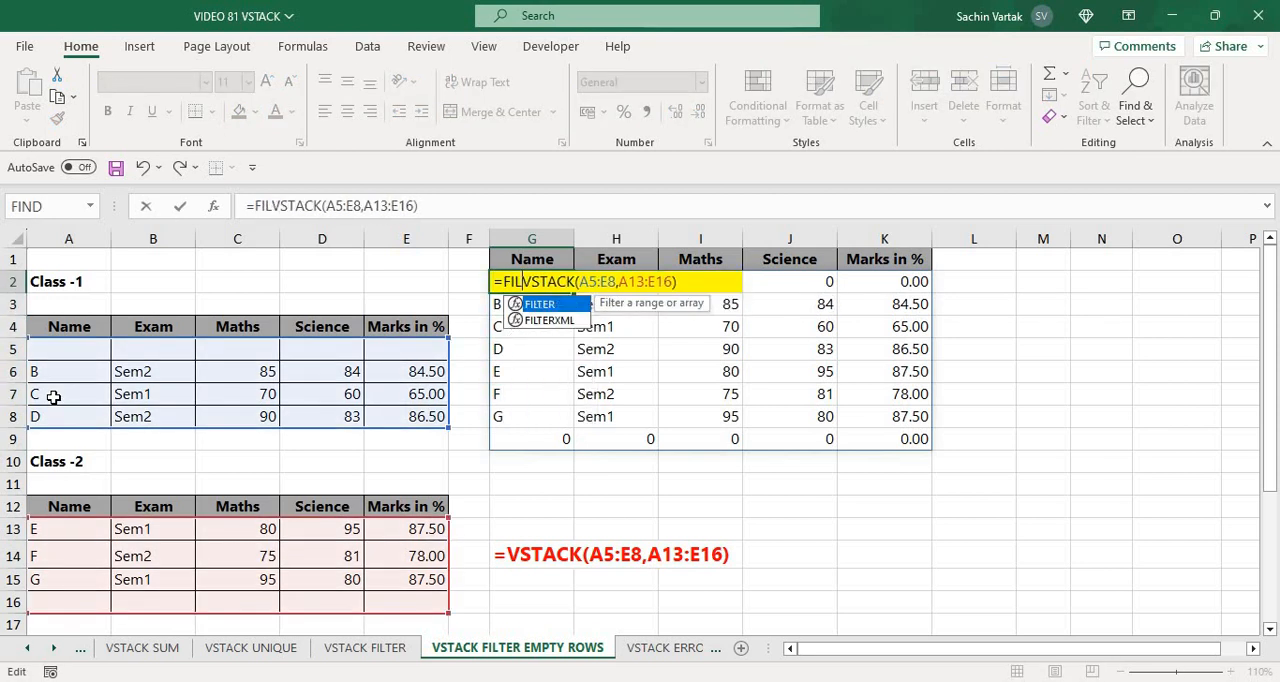
key("Tab")
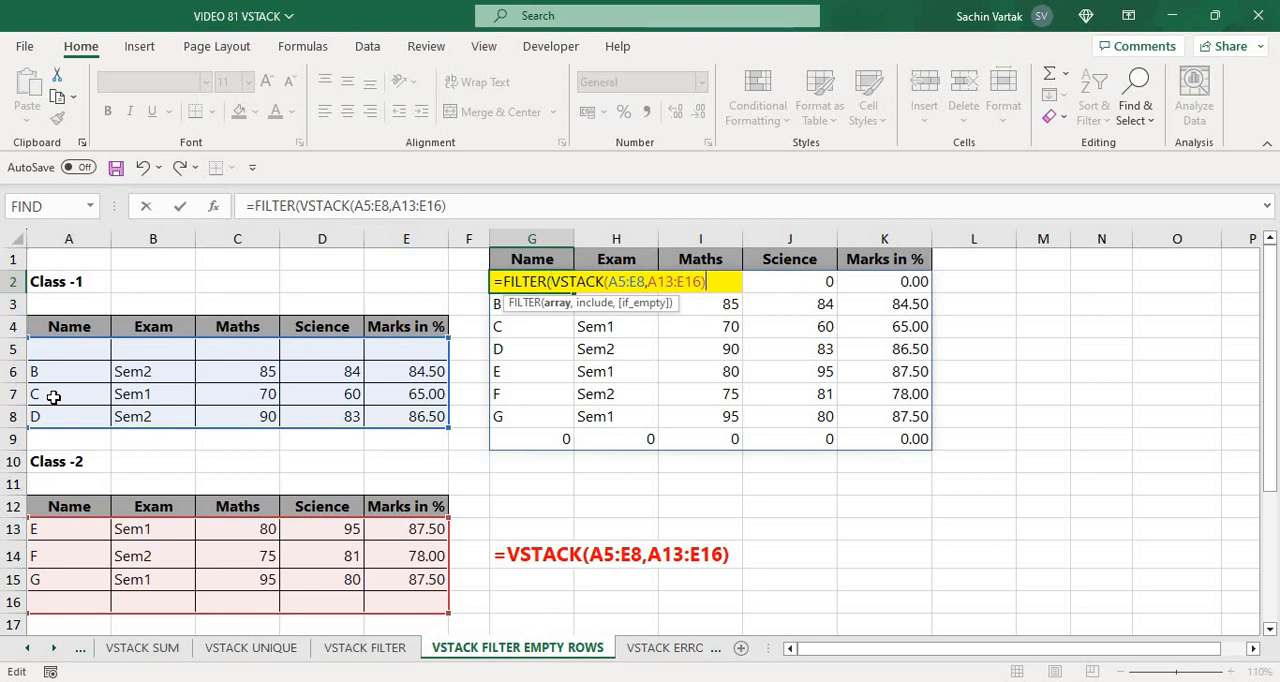
type(",")
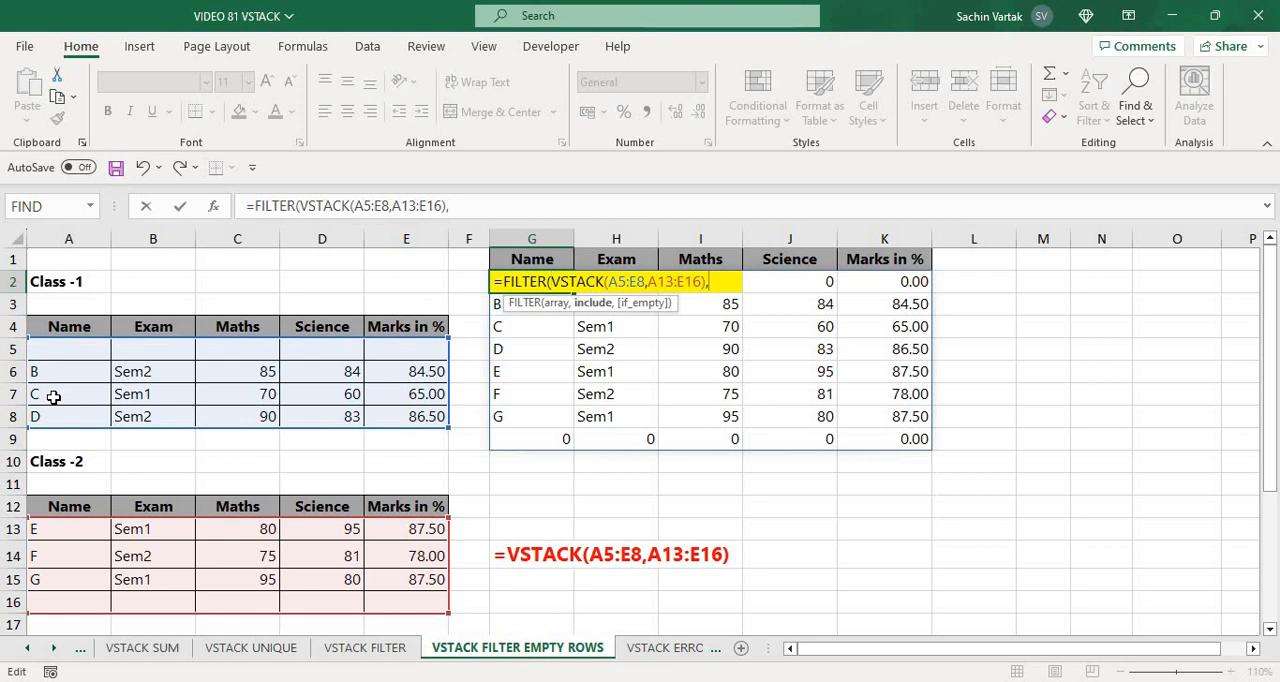
type("VST")
Stack the Name ranges A5:A8 and A13:A16 with VSTACK as FILTER's include argument
key("Tab")
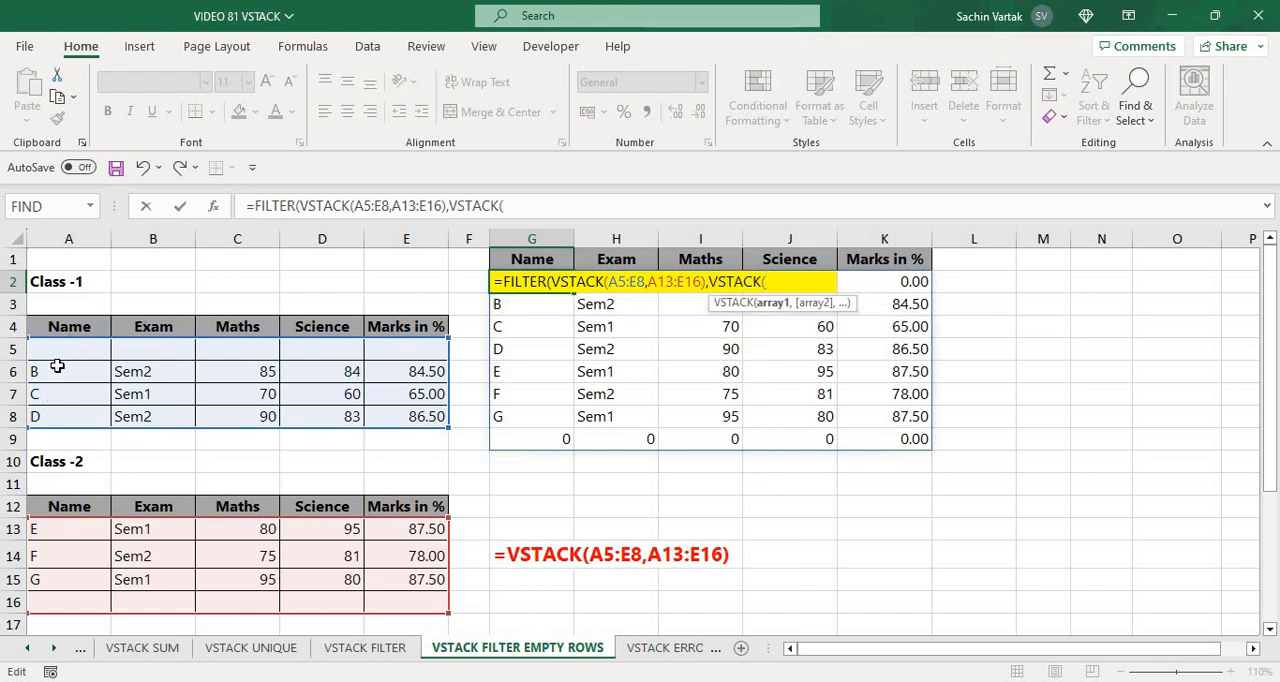
left_click_drag(74, 347, 74, 416)
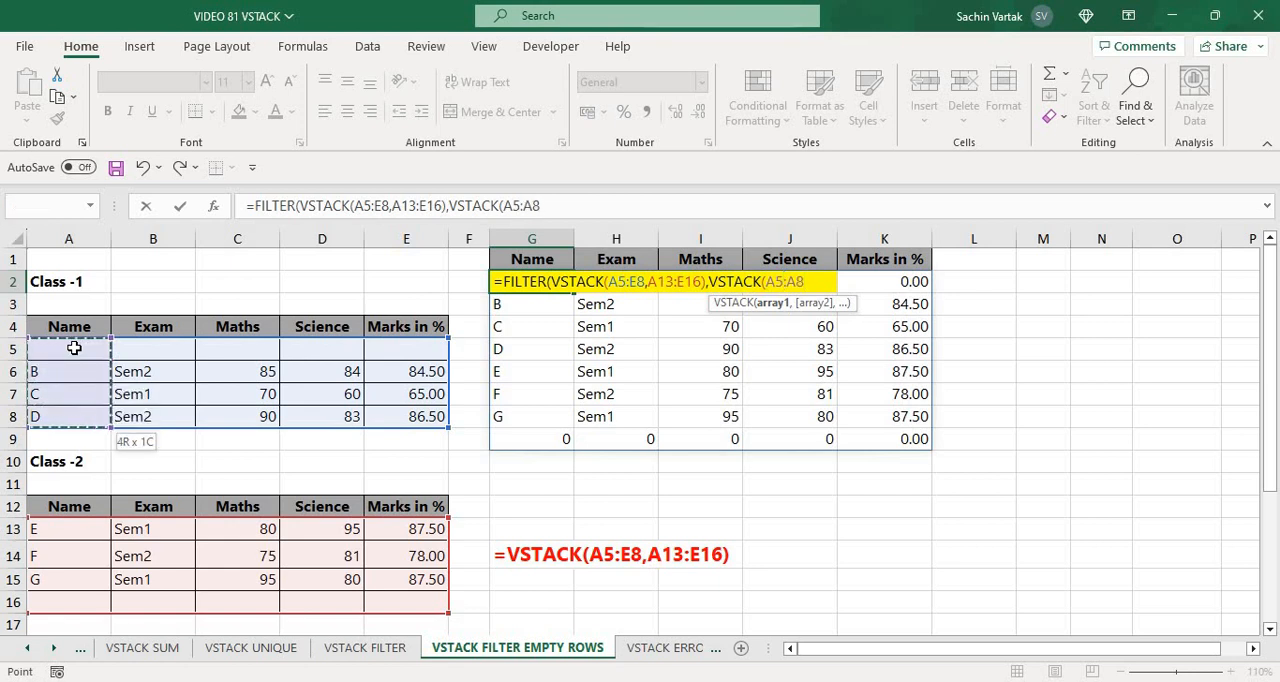
left_click_drag(74, 347, 74, 347)
type(",")
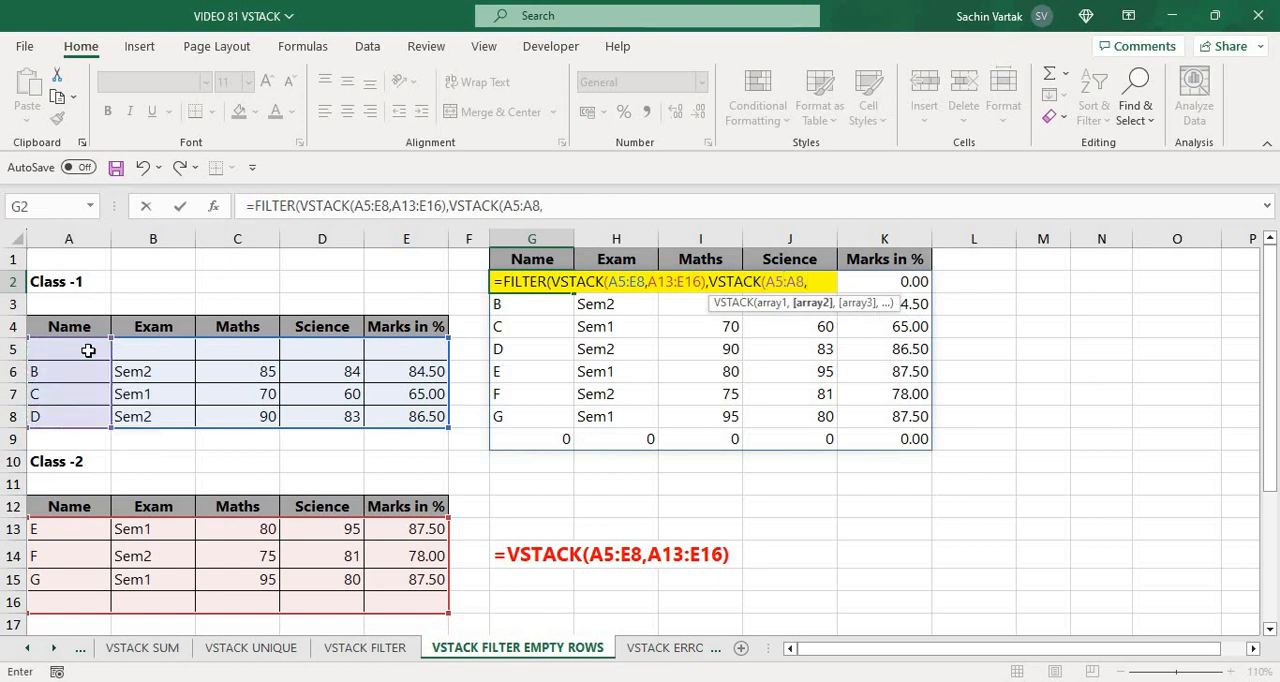
left_click_drag(79, 532, 79, 579)
key("shift+Down")
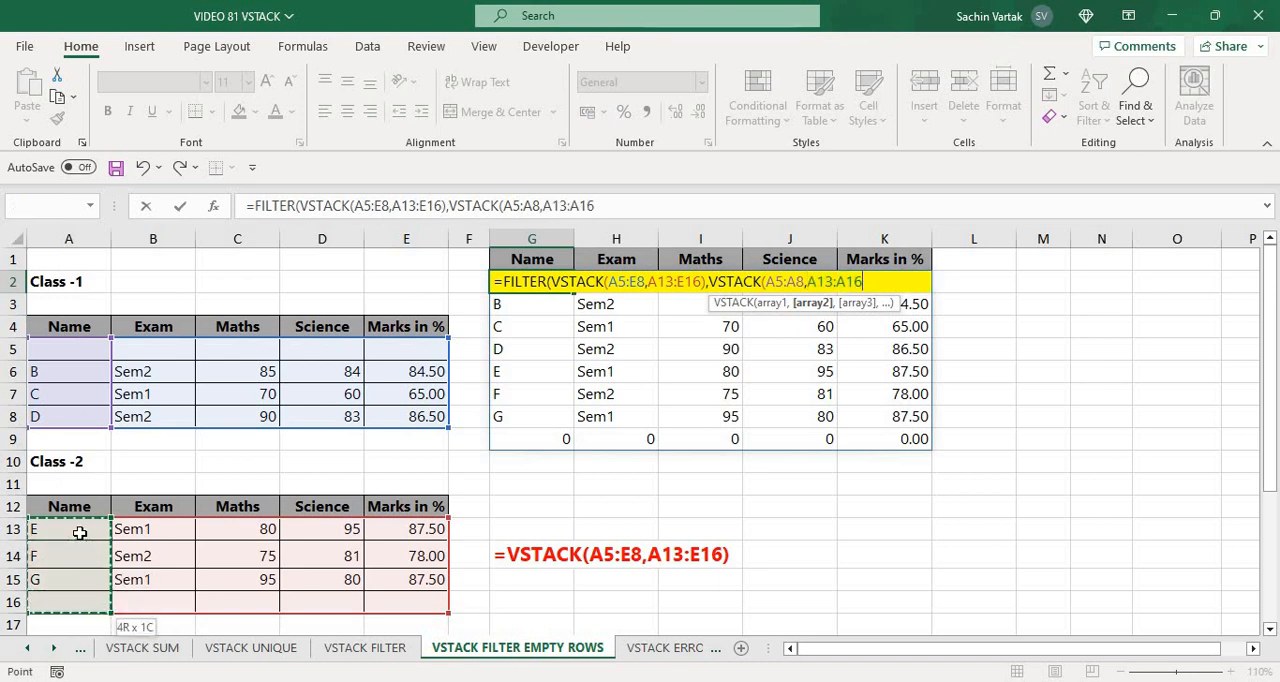
type(")")
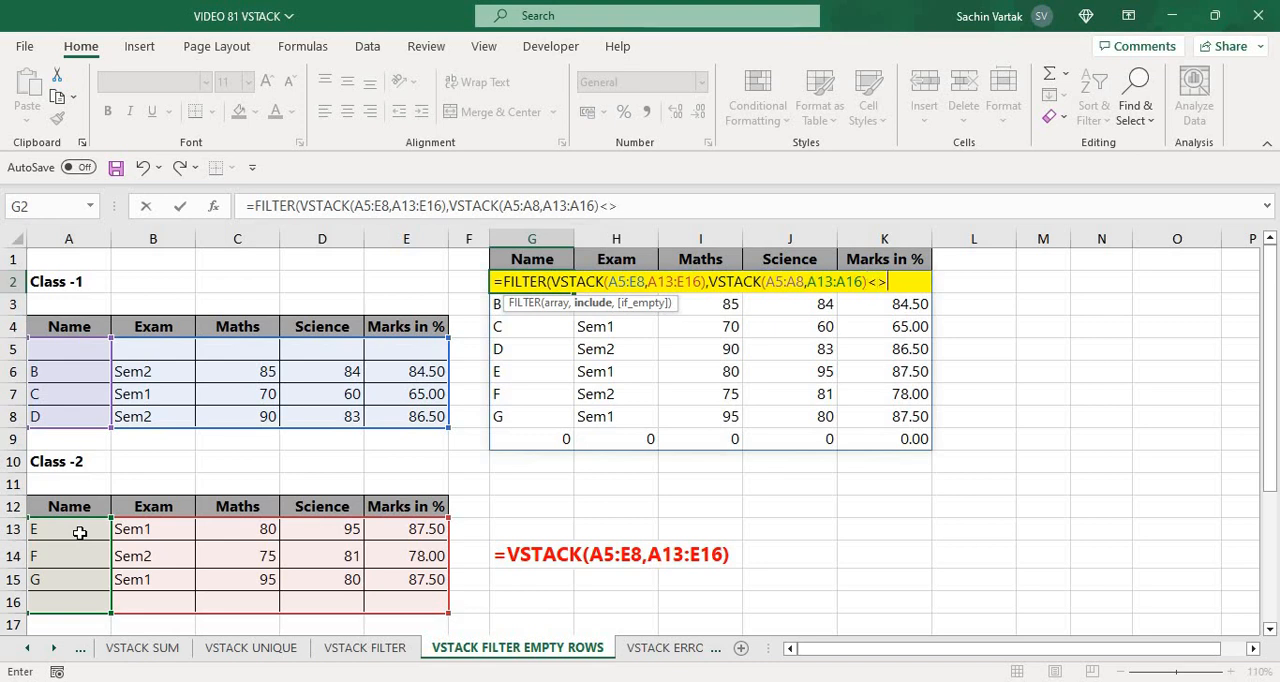
type("<>\"\")")
Complete the FILTER formula with the condition <>"" on the stacked names and look down the result
key("Return")
key("Up")
key("Down")
key("Down")
key("Down")
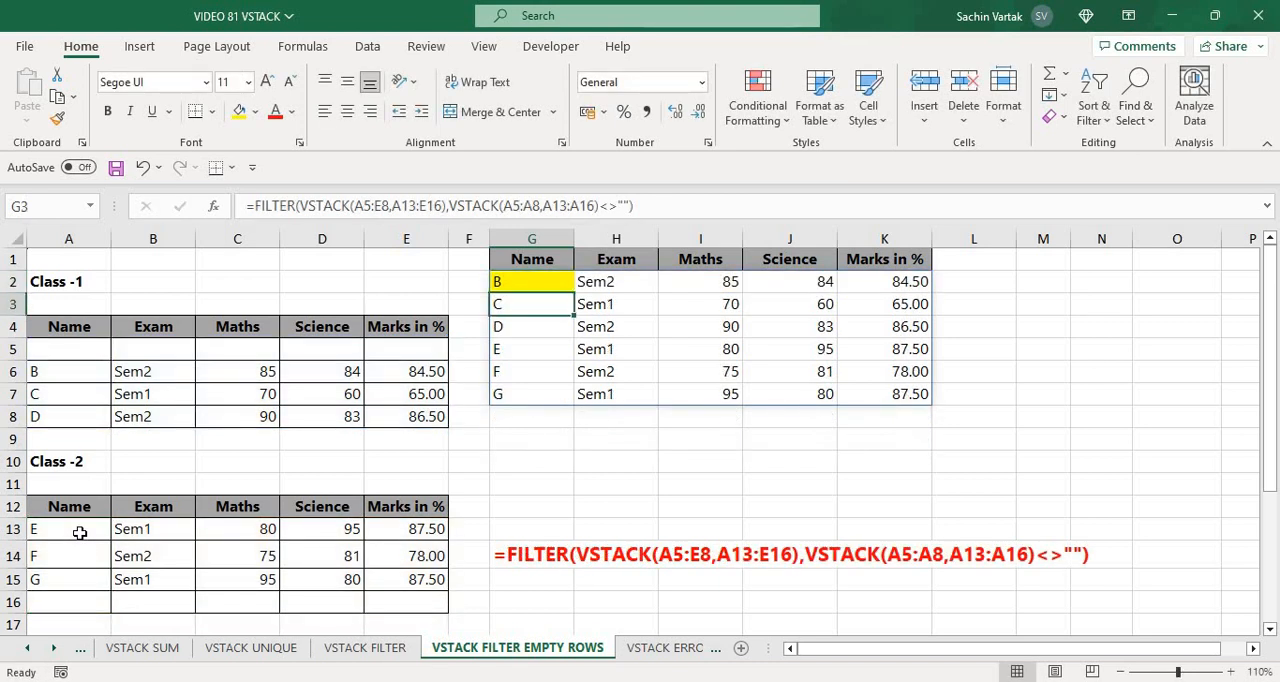
Compare the filtered list with the blank rows 5 and 16 of the two class tables and review G2's formula
key("Left")
key("Left")
key("Left")
key("Left")
key("Left")
key("Left")
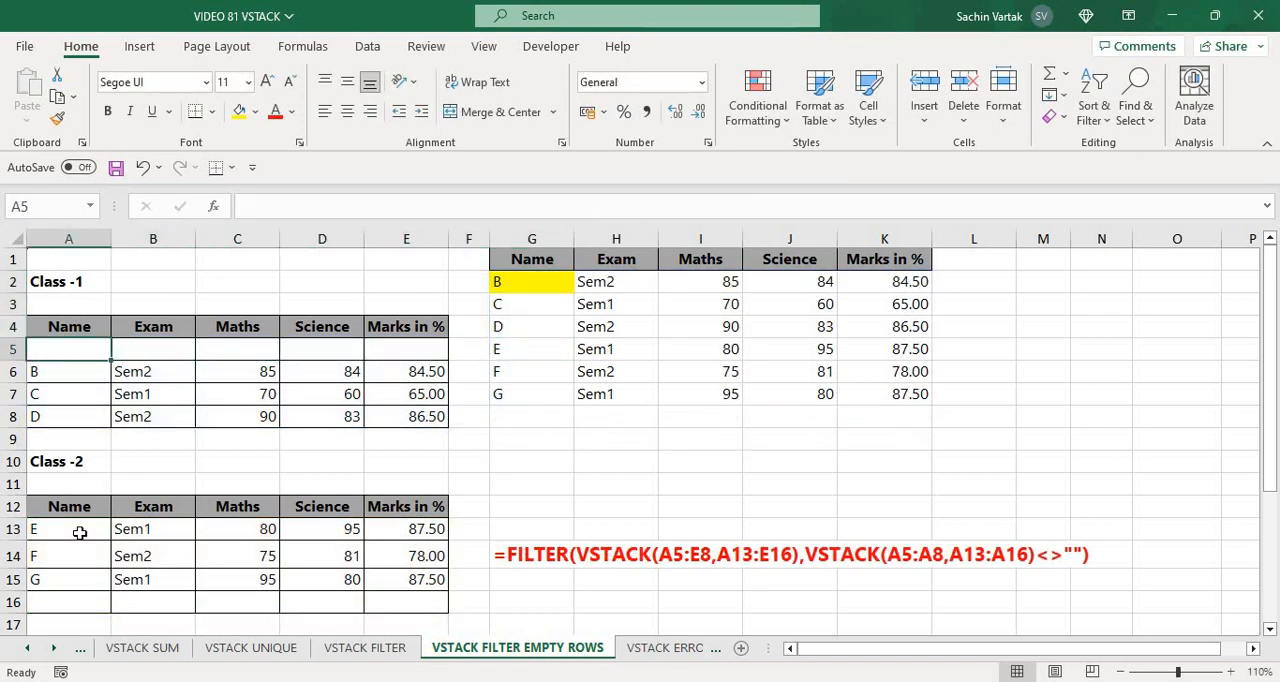
key("Down")
key("Down")
key("Down")
key("Down")
key("Down")
key("Down")
key("Down")
key("Down")
key("Down")
key("Down")
key("Down")
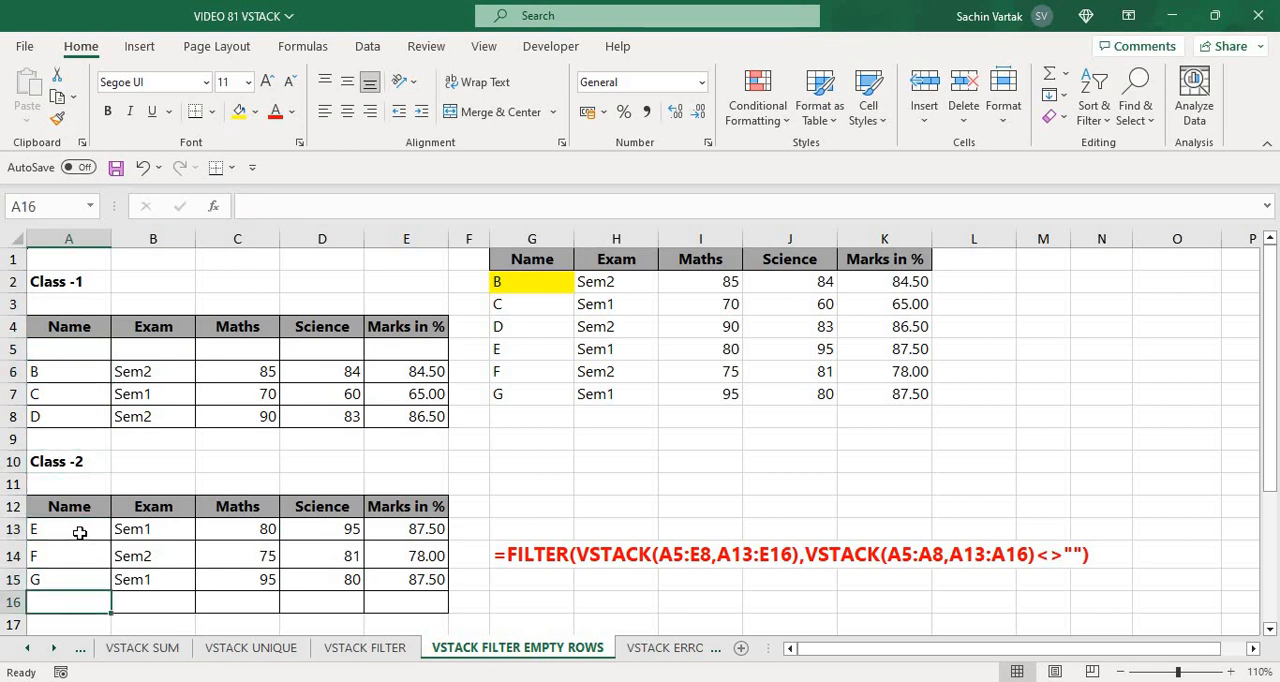
key("Right")
key("Right")
key("Right")
key("Right")
key("Right")
key("Right")
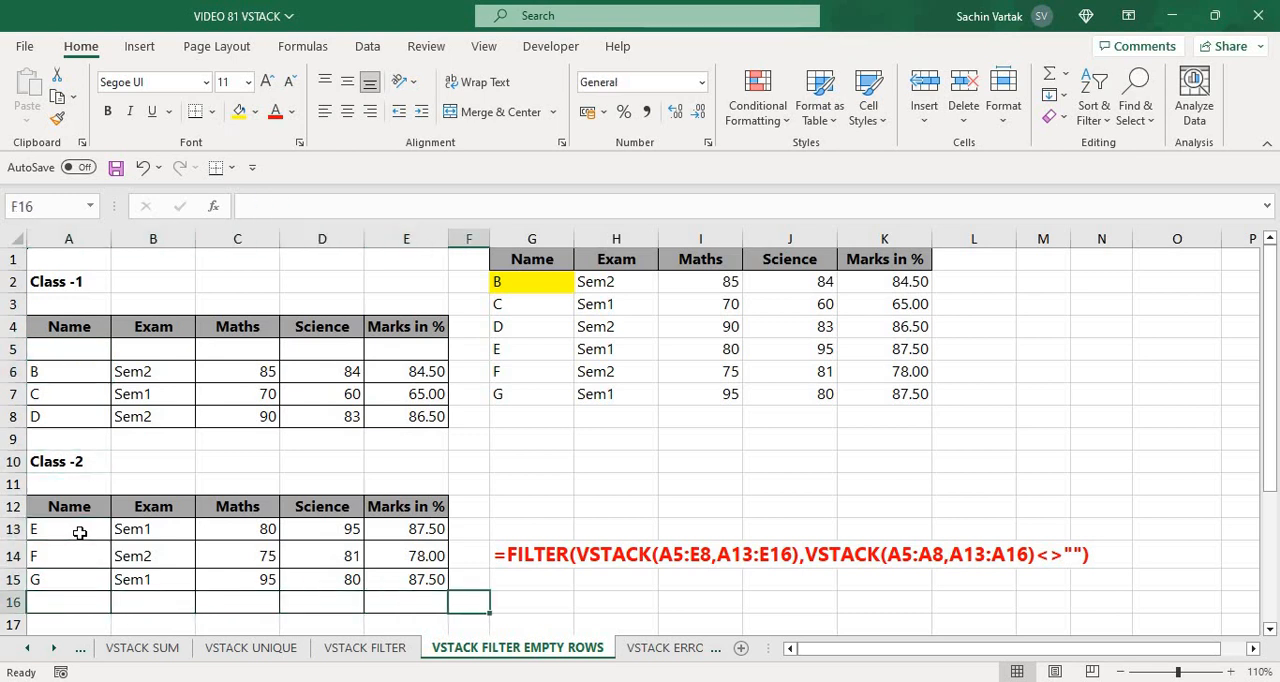
key("Up")
key("Up")
key("ctrl+Up")
key("ctrl+Up")
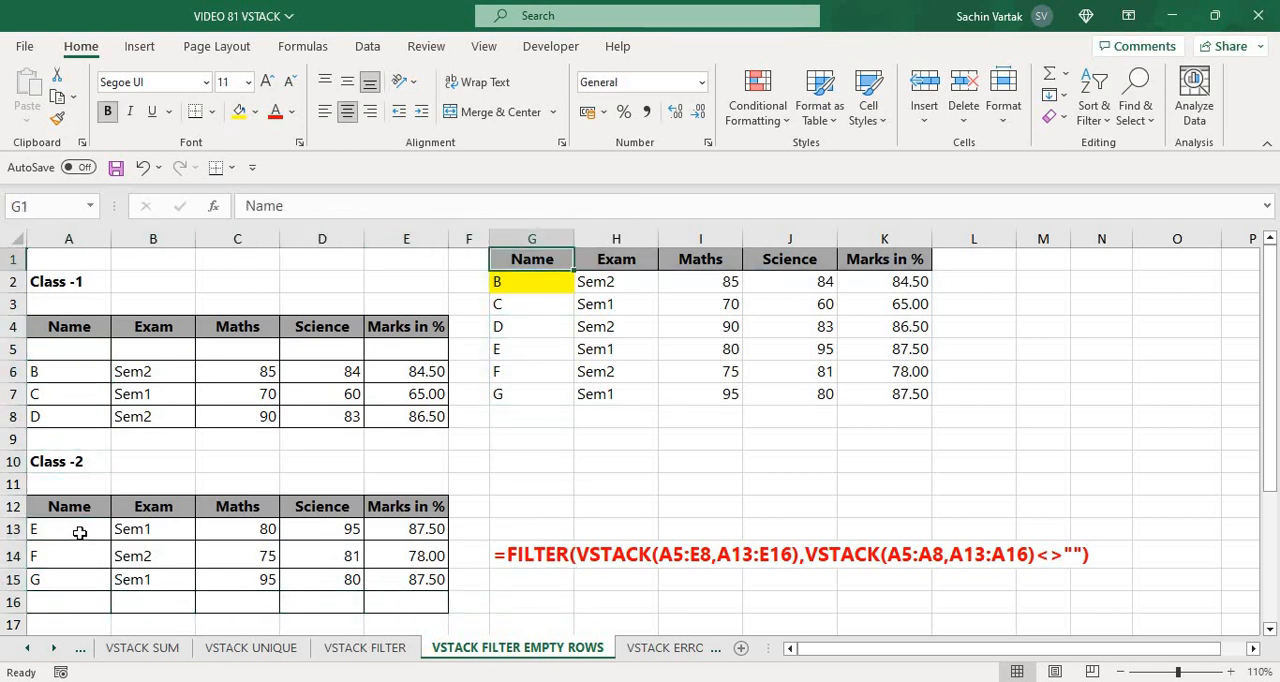
key("Down")
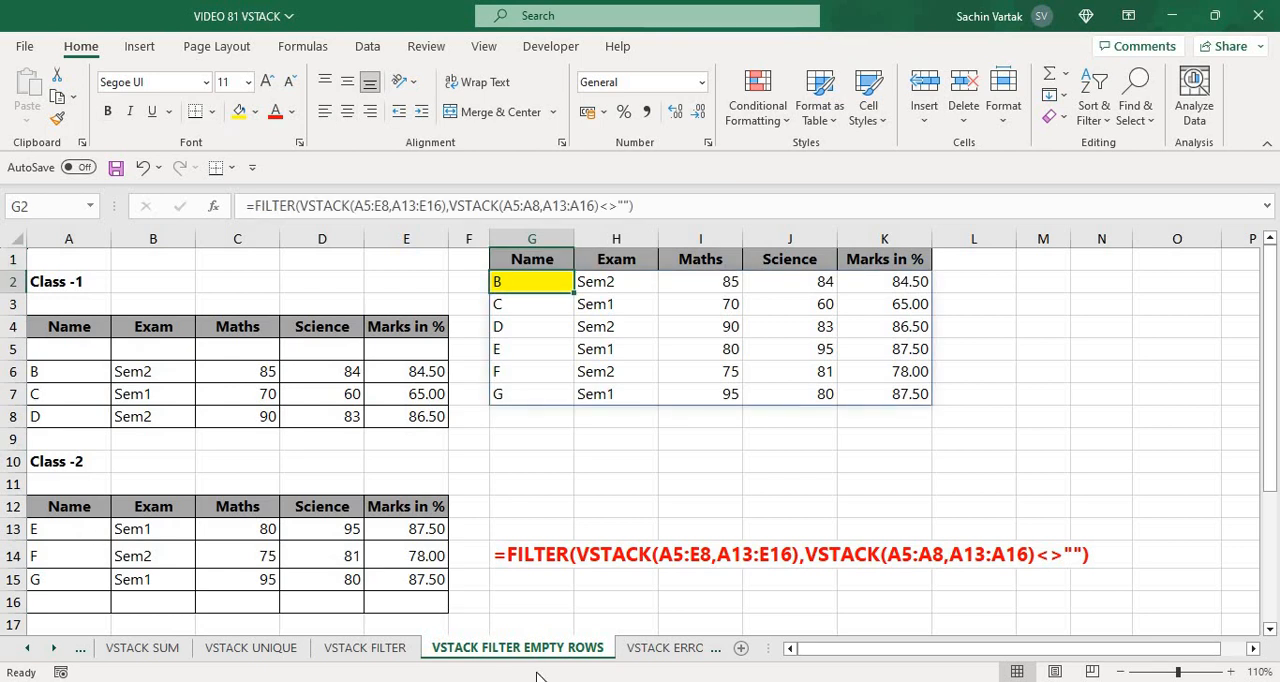
left_click(674, 484)
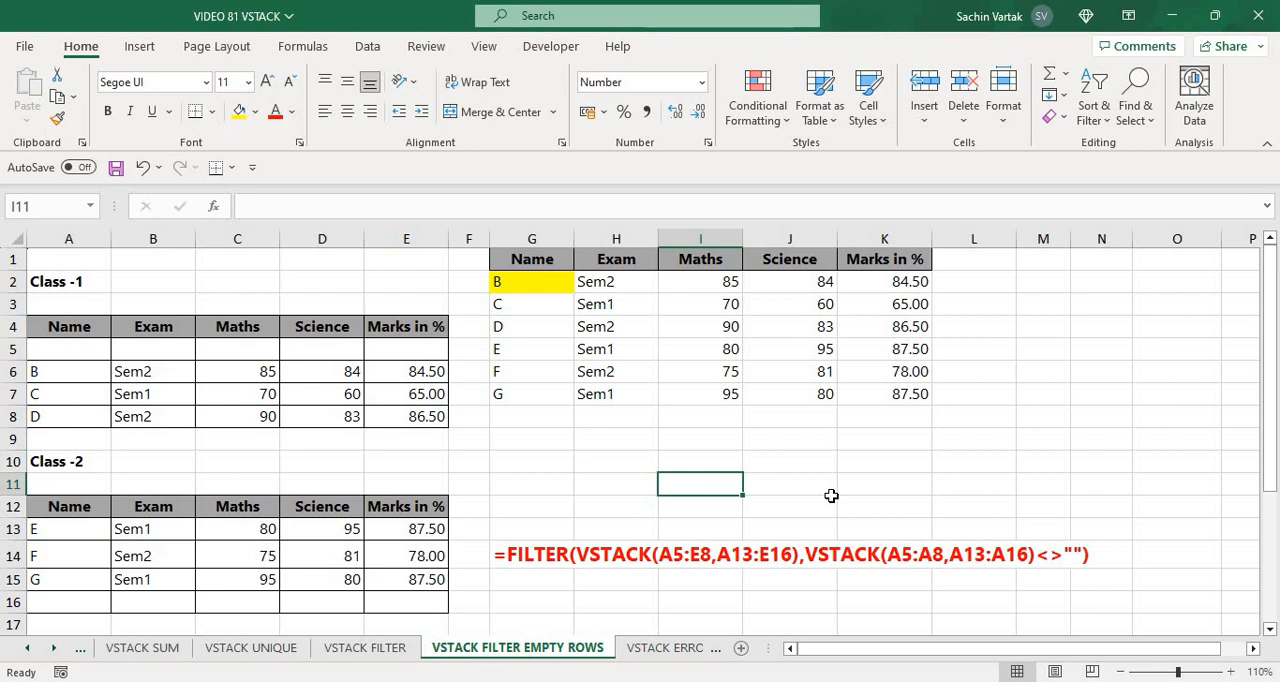
Open the VSTACK ERRORS sheet and look over the column headers of the Class-1 and Class-2 tables
key("ctrl+Page_Down")
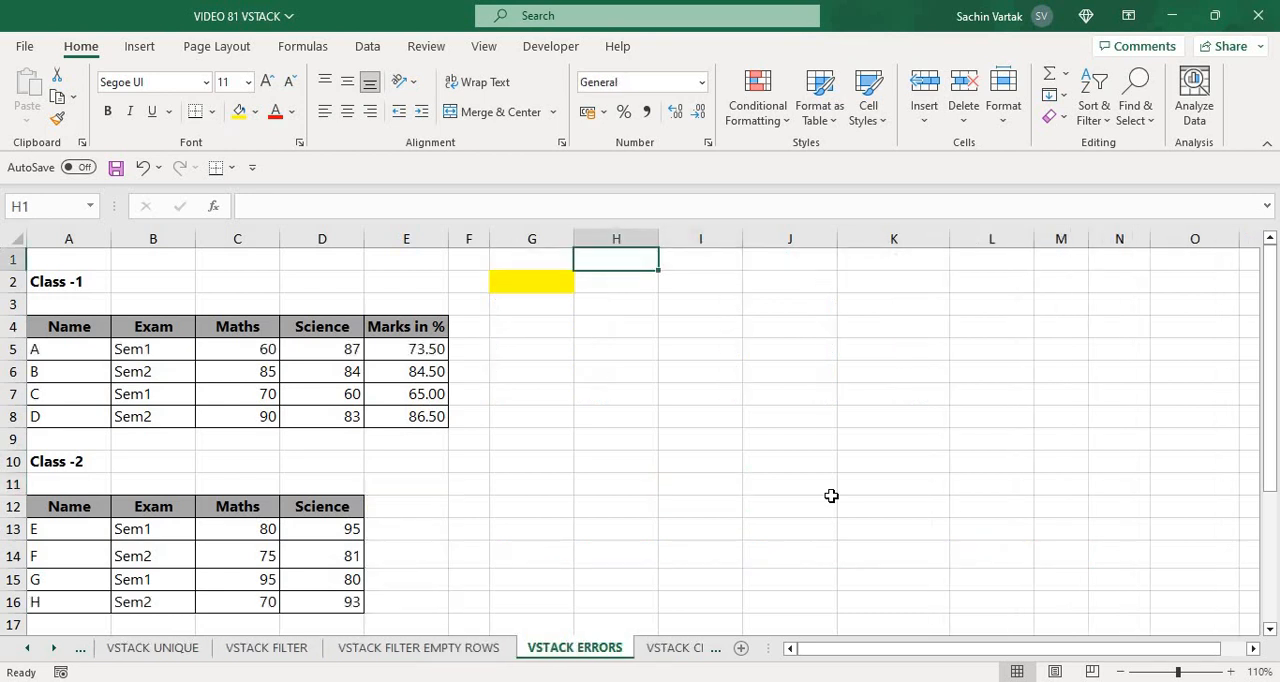
key("Left")
key("Left")
key("Left")
key("Left")
key("Left")
key("Left")
key("Left")
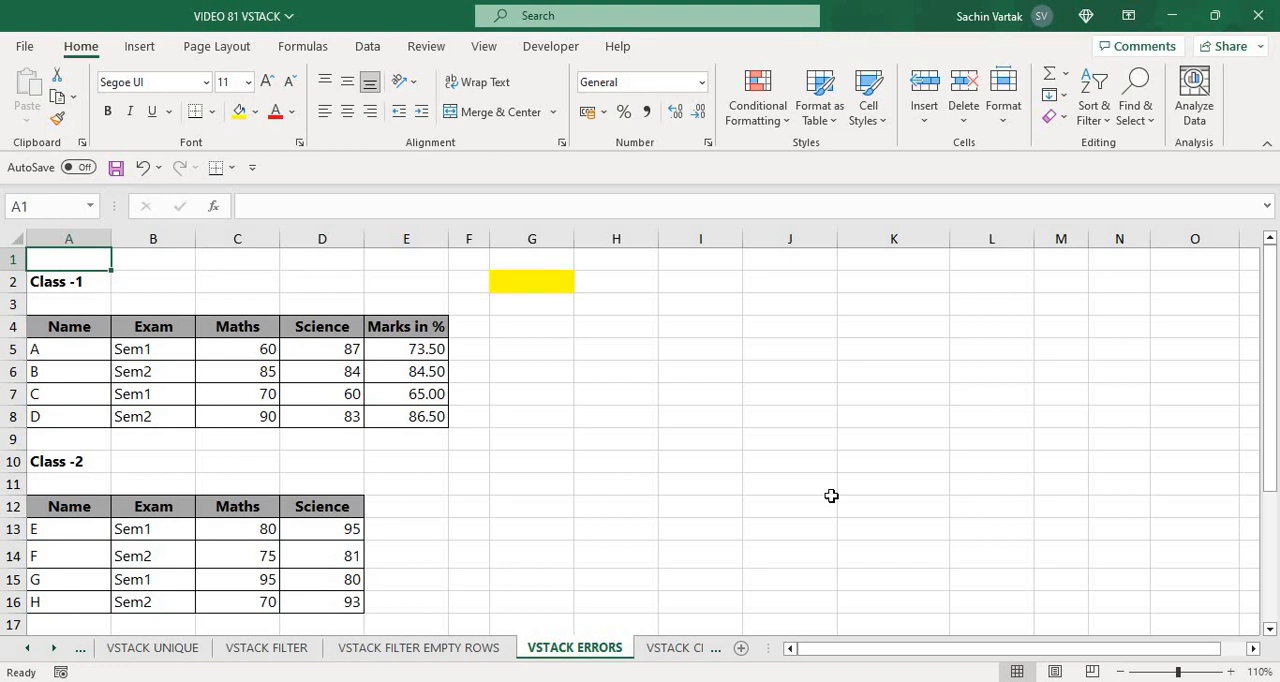
key("Down")
key("Down")
key("Down")
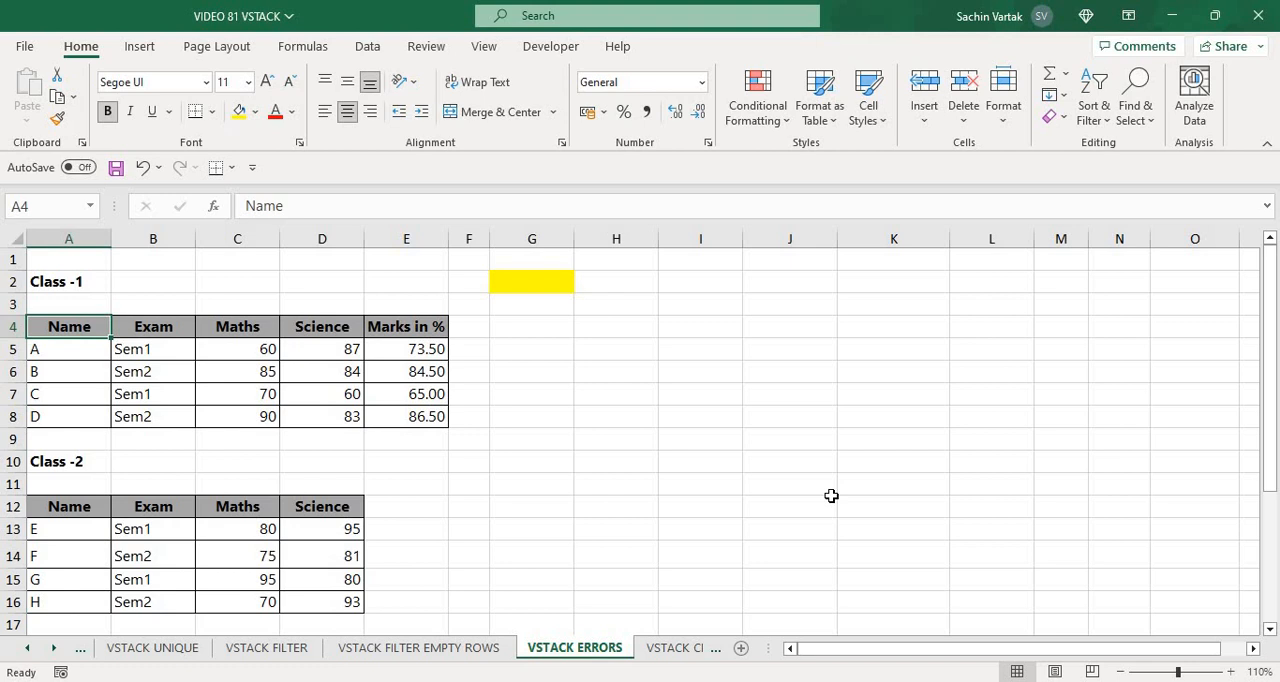
key("Right")
key("Right")
key("Right")
key("Right")
key("Right")
key("Right")
key("Right")
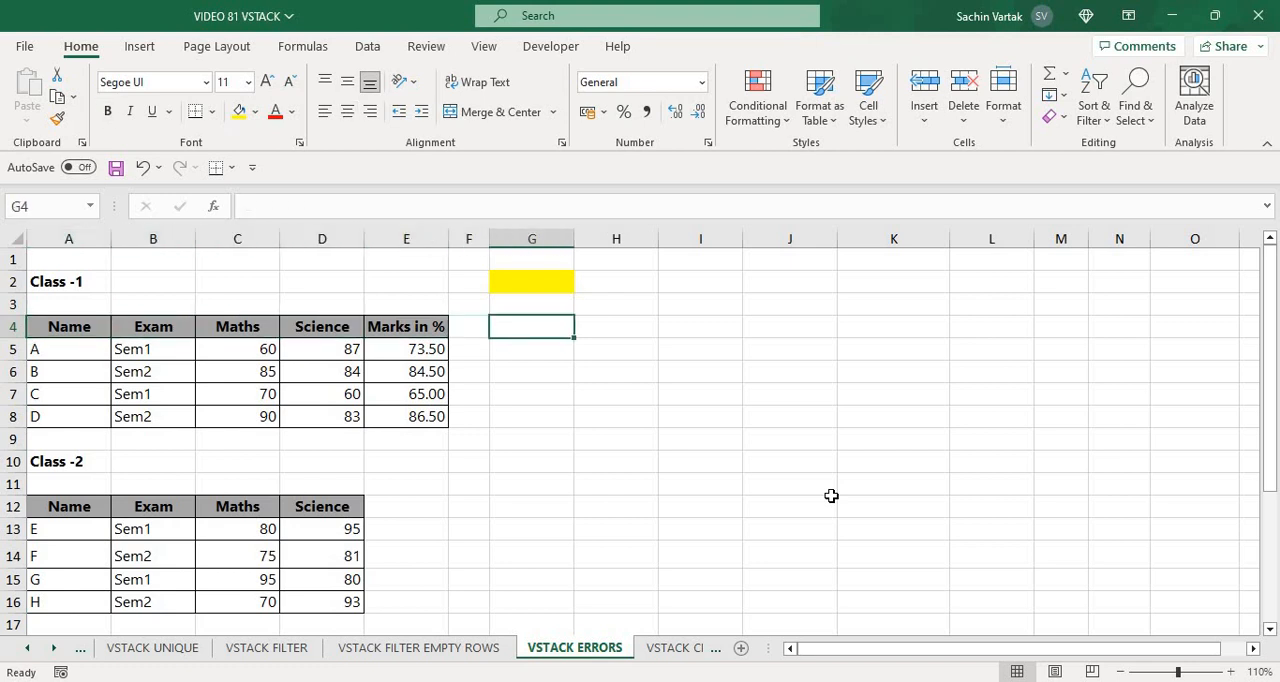
Start a VSTACK formula in G2 with the Class-1 table including headers, A4:E8, as the first array
key("Left")
key("Up")
key("Up")
type("=VSTACK(")
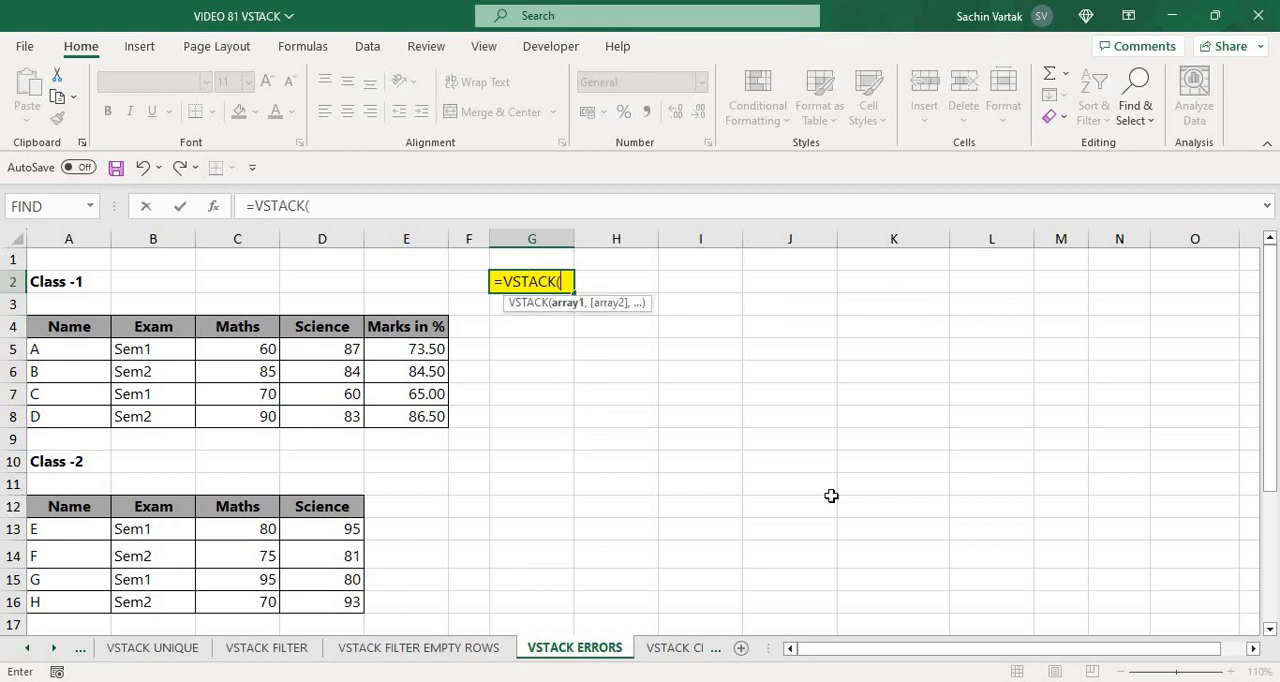
key("Left")
key("Left")
key("Left")
key("Left")
key("Left")
key("Left")
key("Down")
key("Down")
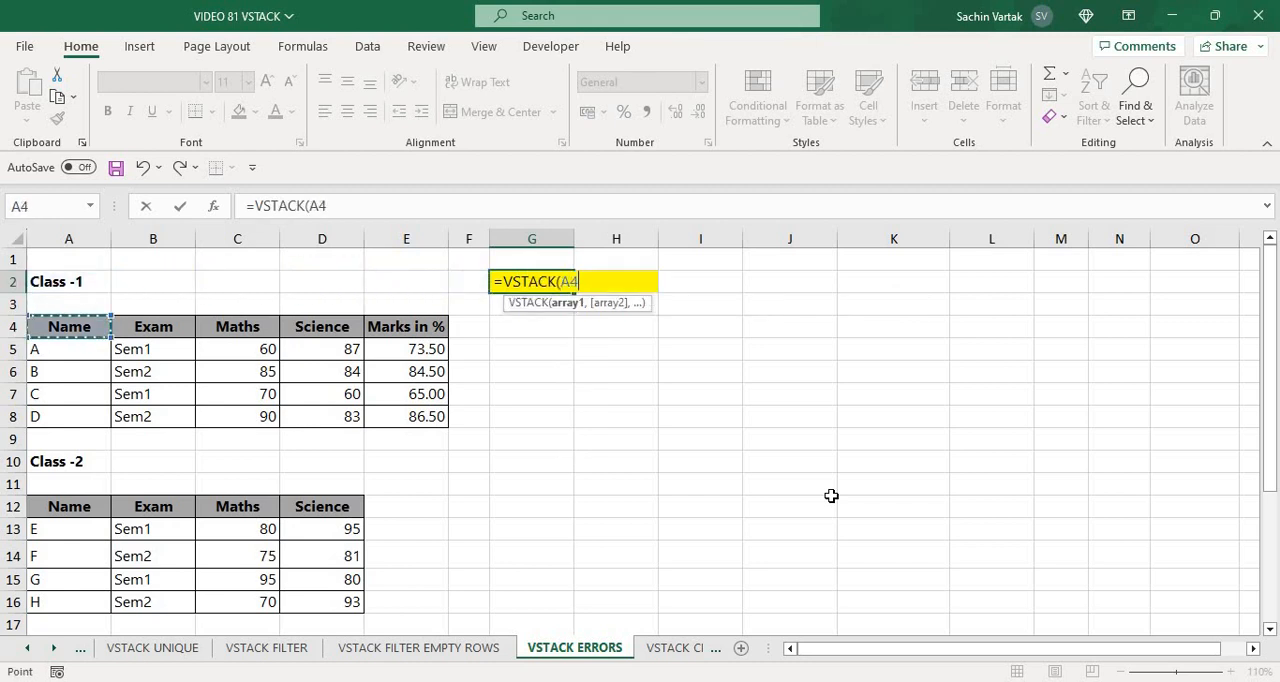
key("ctrl+shift+Right")
key("ctrl+shift+Down")
type(",")
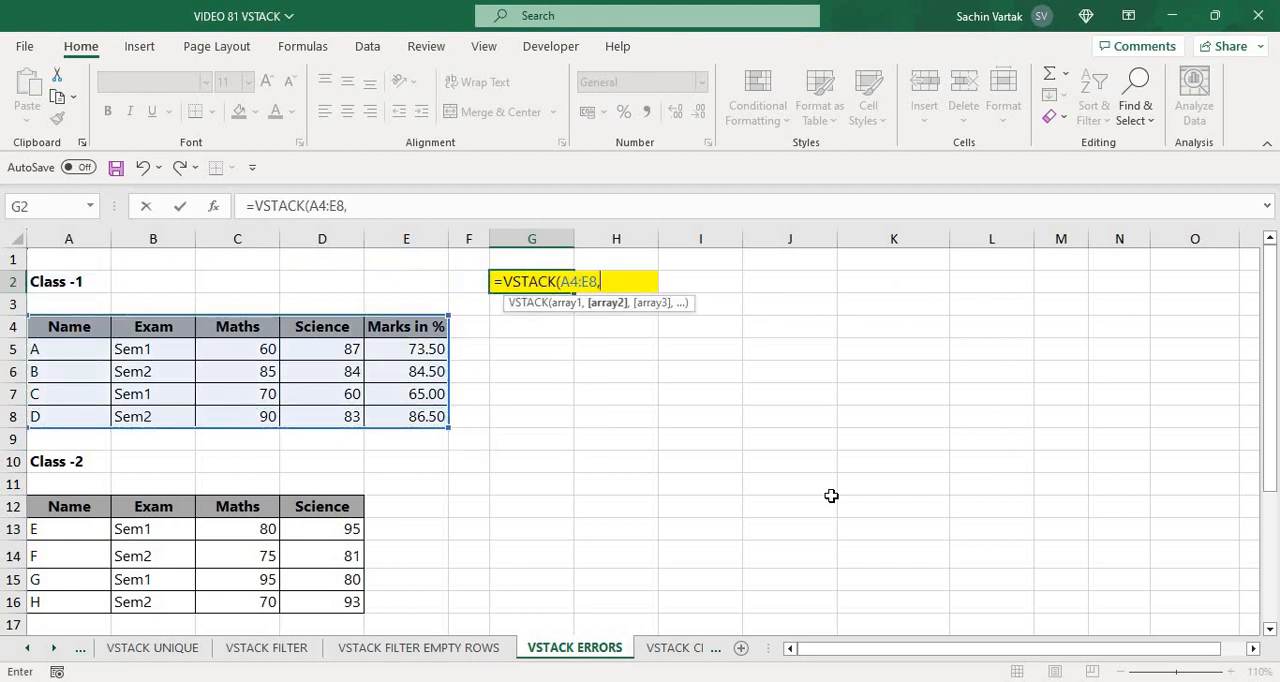
Add the Class-2 data rows A13:D16 as the second array and complete the VSTACK formula
left_click(75, 529)
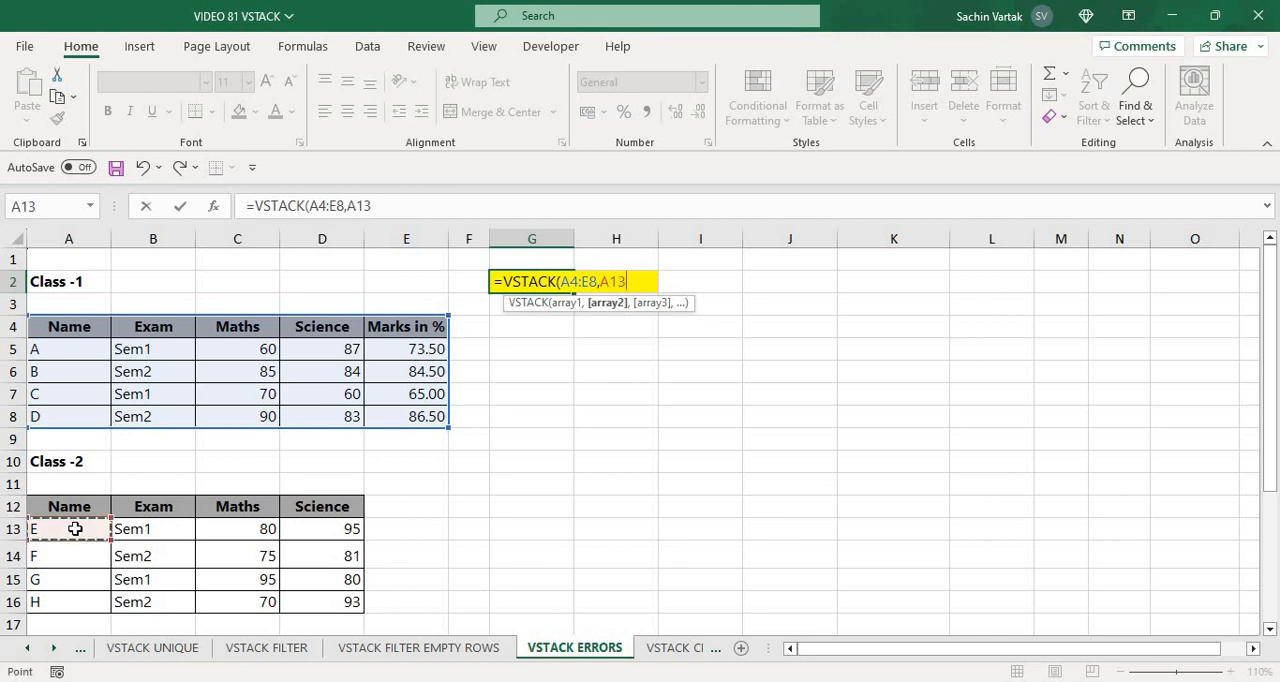
key("ctrl+shift+Right")
key("ctrl+shift+Down")
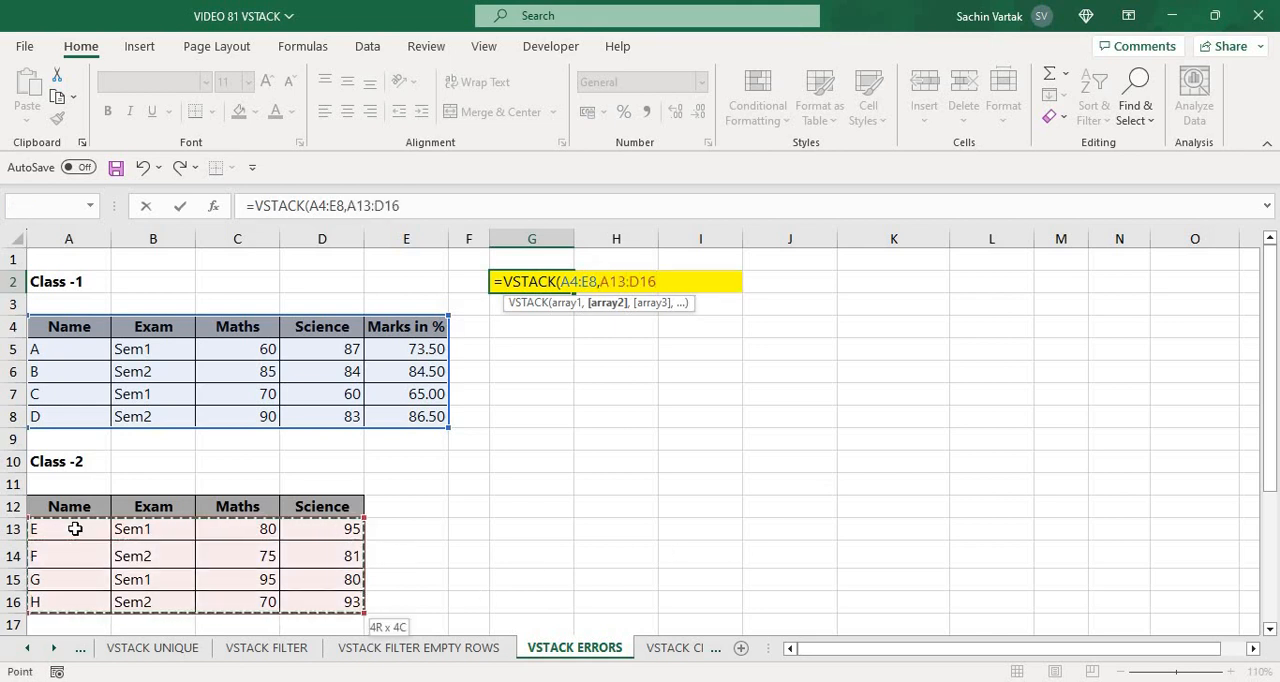
type(")")
key("Return")
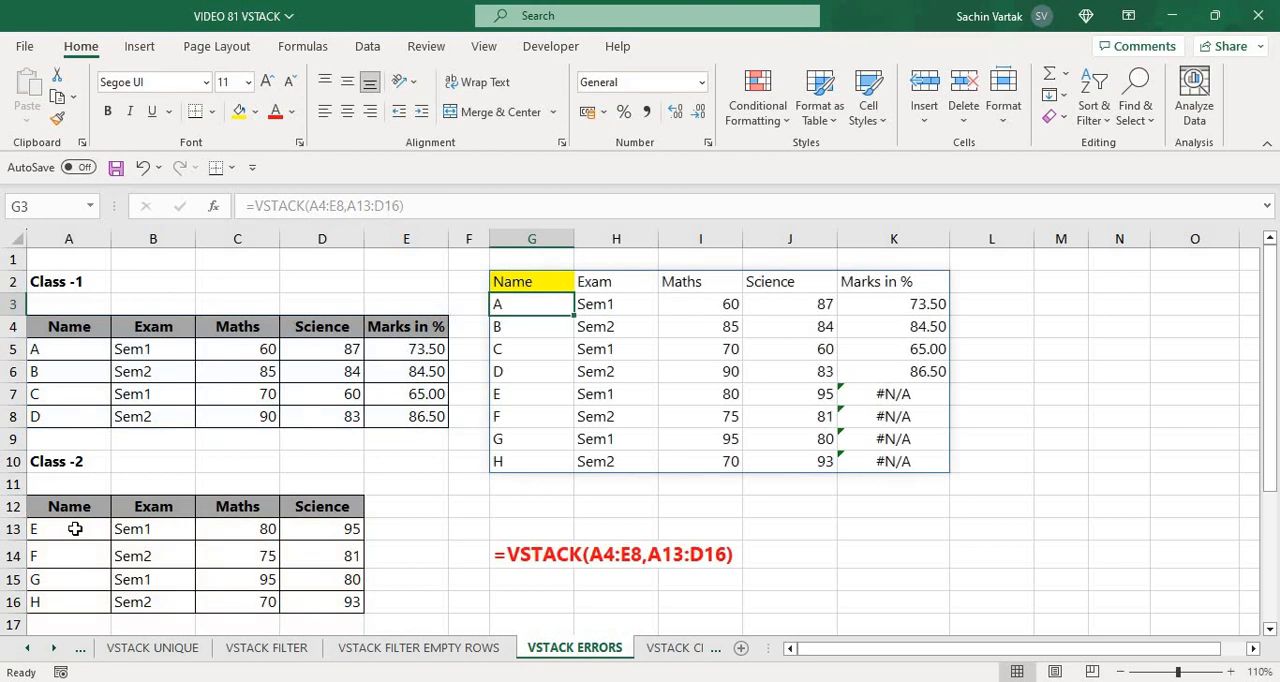
Examine the Marks in % column of the stacked result, especially the Class-2 rows, against the two source tables
key("Down")
key("Down")
key("Down")
key("Down")
key("Right")
key("Right")
key("Right")
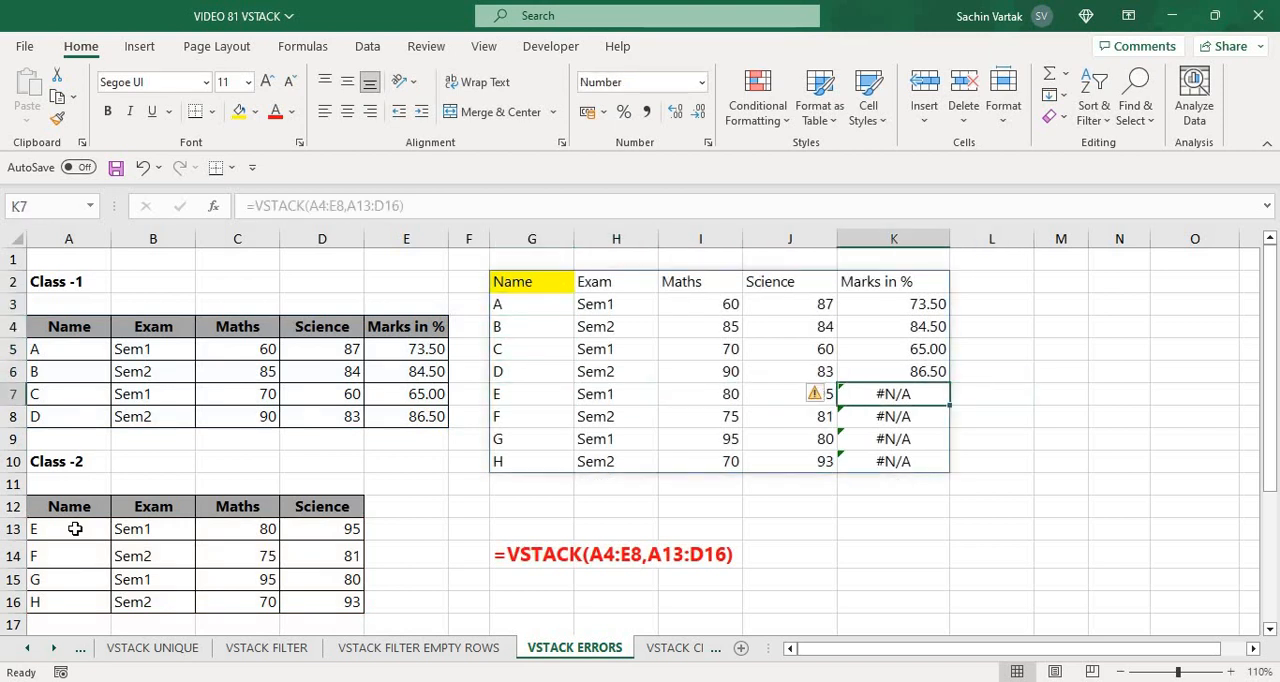
key("Left")
key("Left")
key("Left")
key("Left")
key("Left")
key("Left")
key("Left")
key("Down")
key("Down")
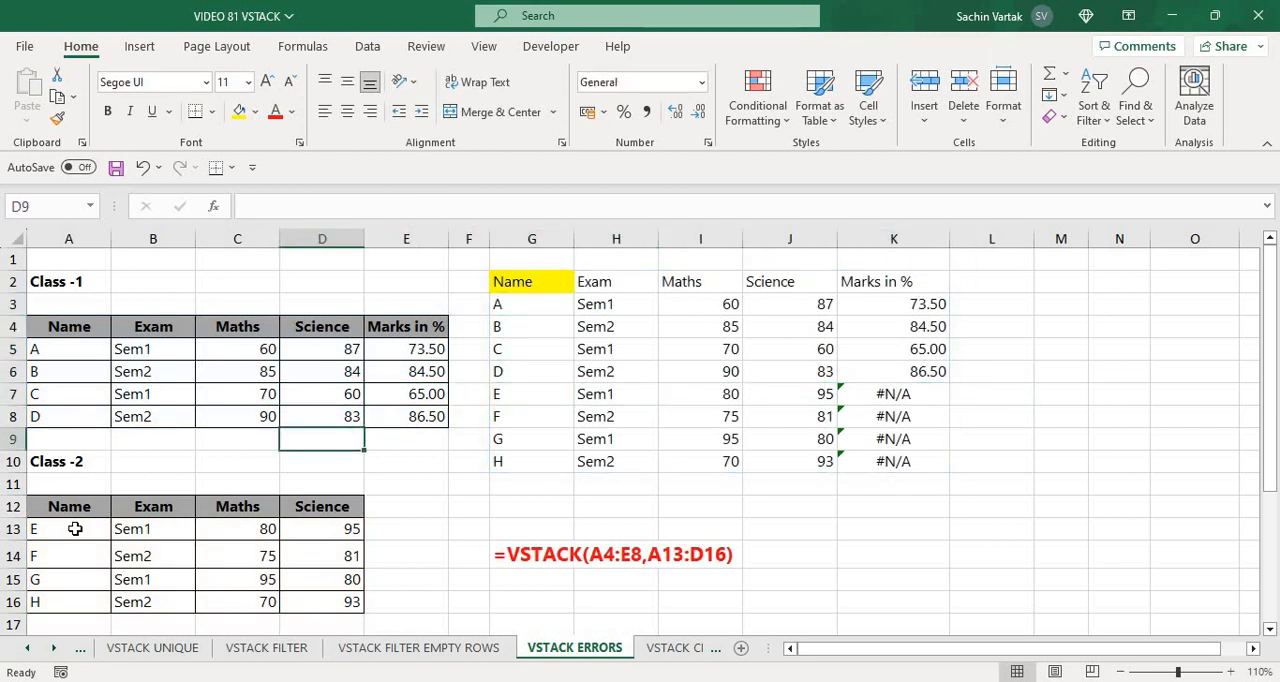
key("Down")
key("Right")
key("Right")
key("Right")
key("Right")
key("Right")
key("Right")
key("Right")
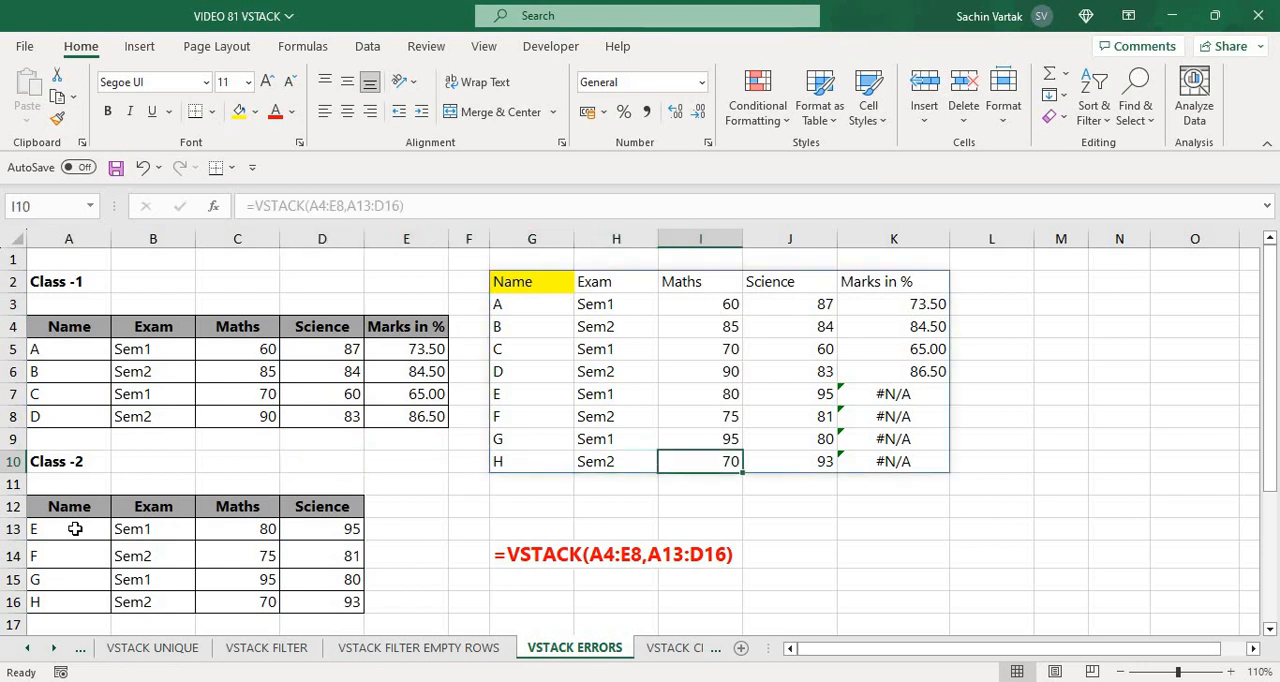
key("Up")
key("Up")
key("Up")
key("Up")
key("Up")
key("Up")
key("Up")
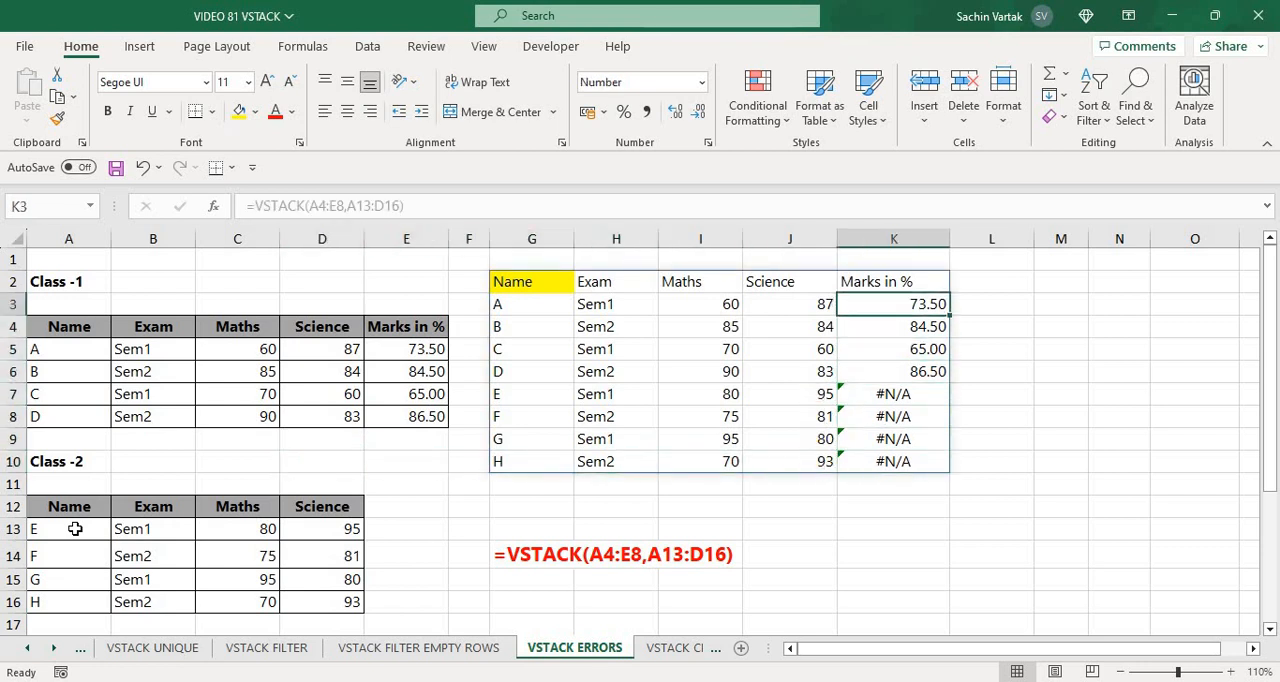
key("Left")
key("Left")
key("Left")
key("Left")
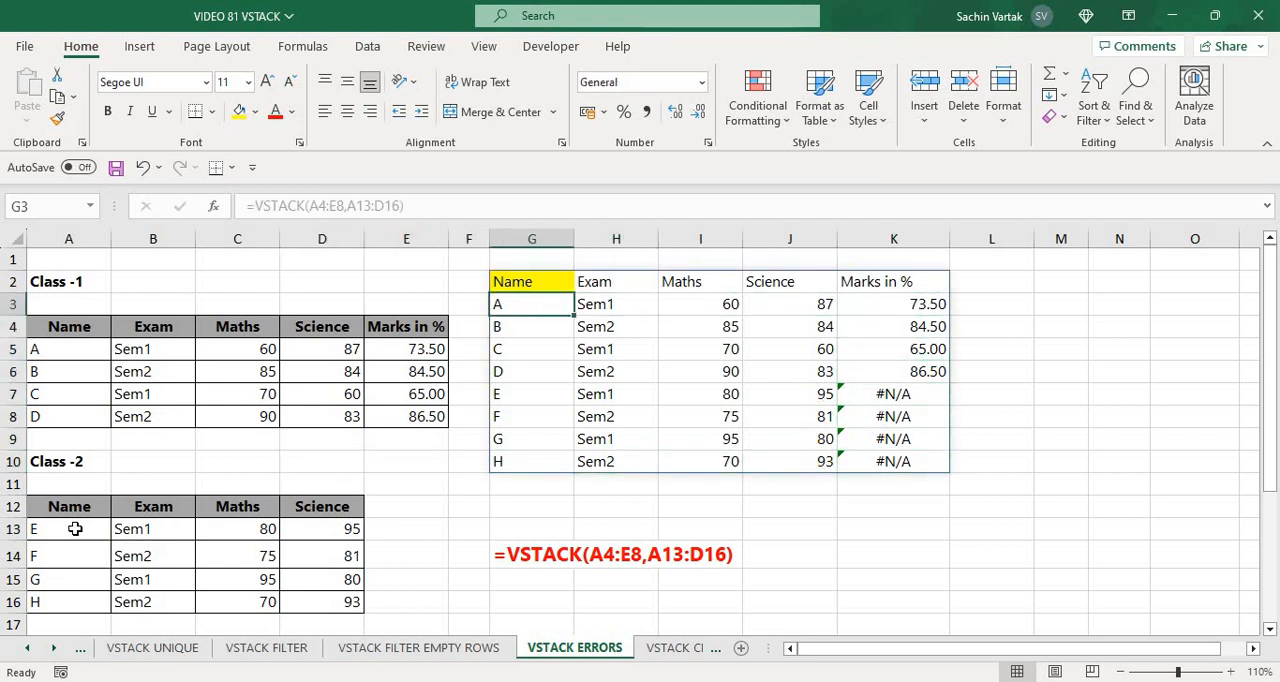
Wrap G2's VSTACK formula in IFNA with an empty string "" as the value_if_na argument
key("Up")
key("F2")
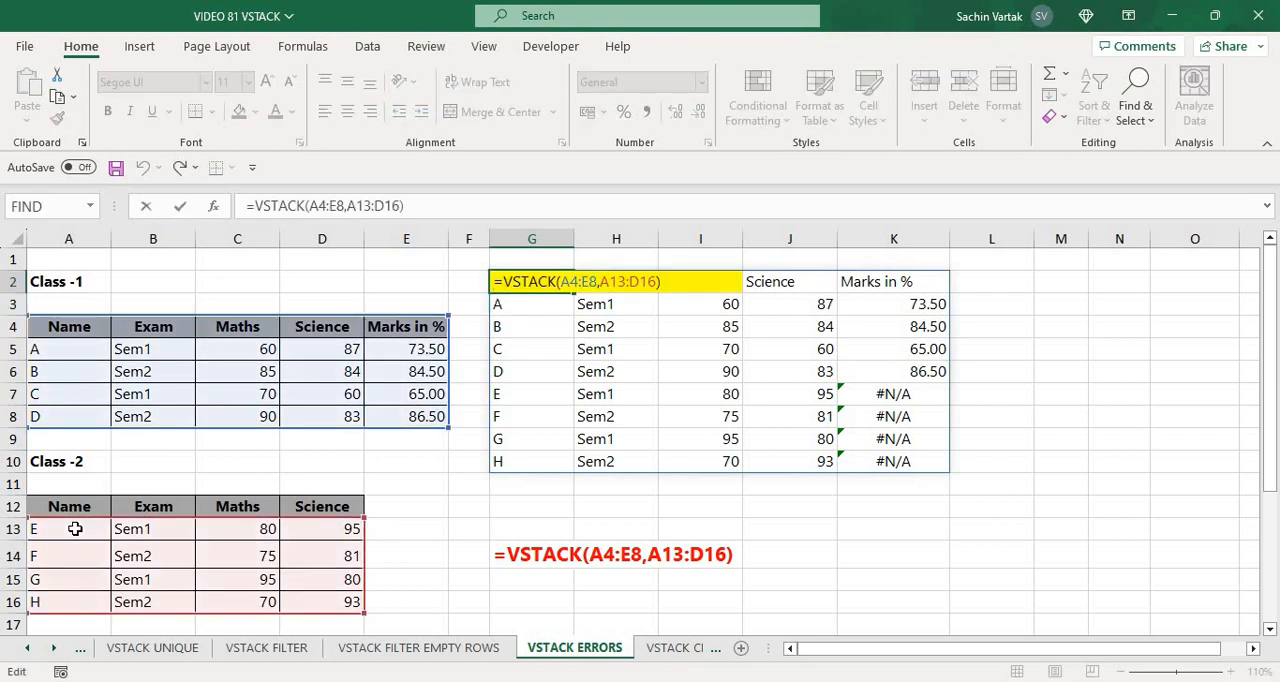
type("IF")
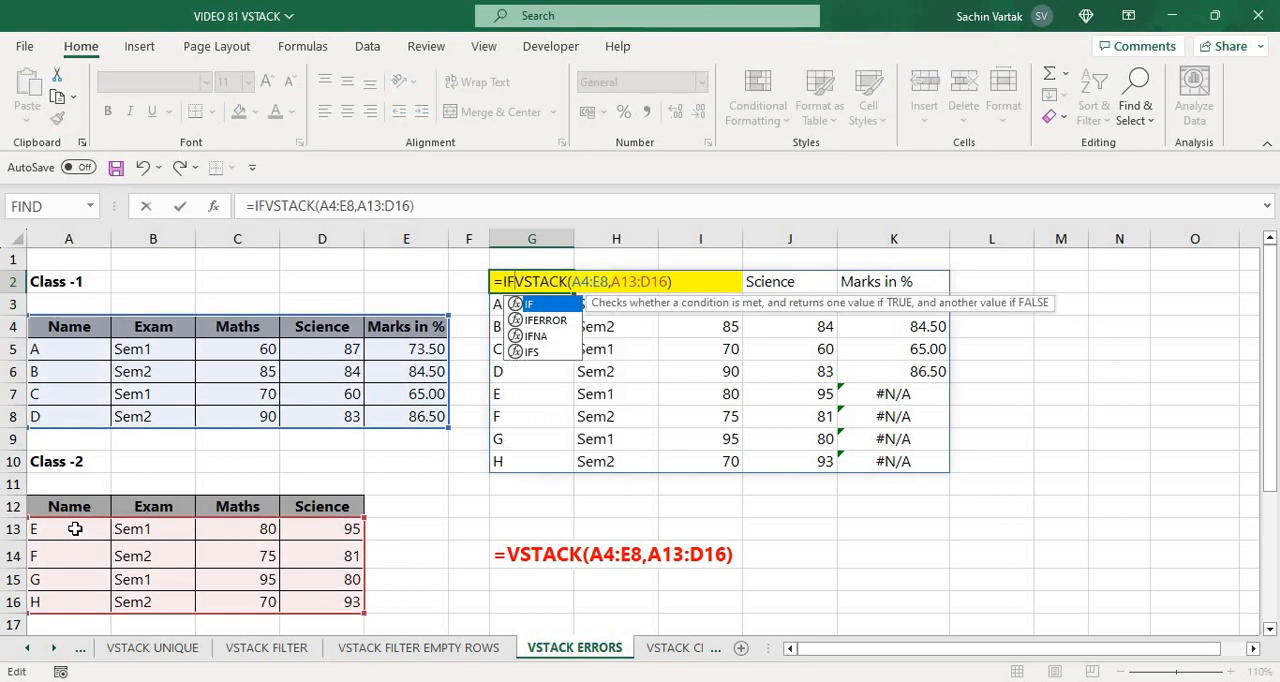
key("Down")
key("Down")
key("Tab")
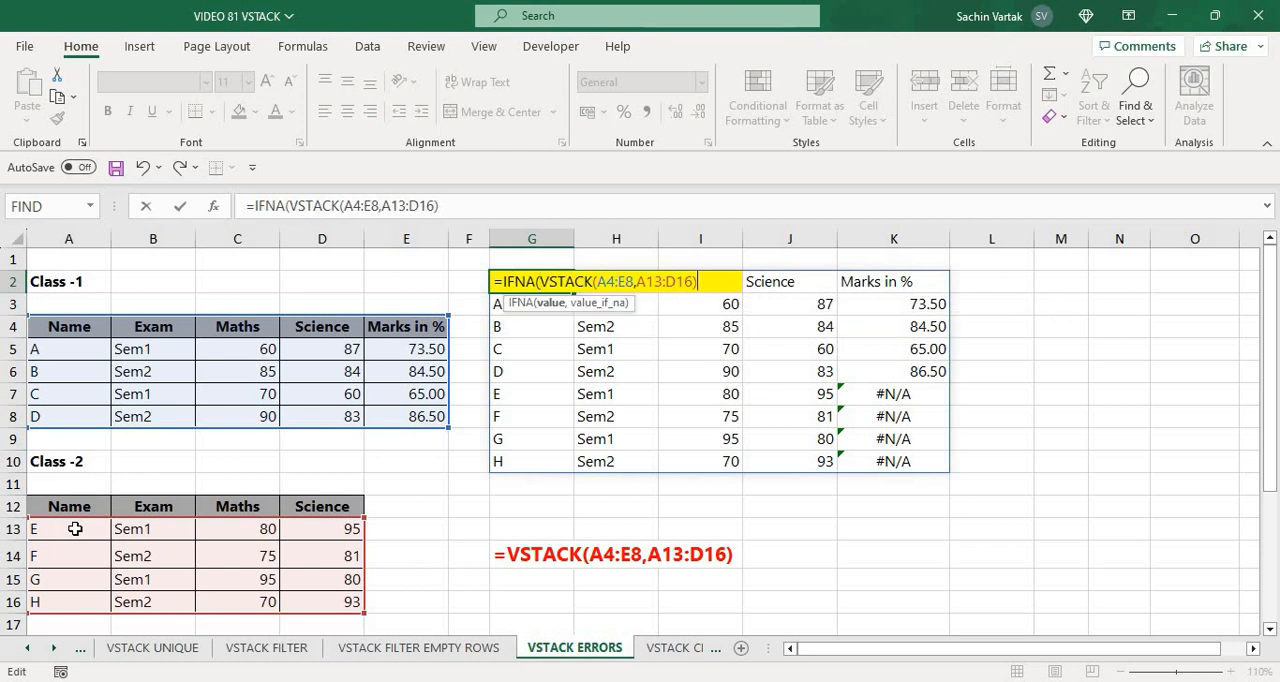
type(",\"\")")
key("Return")
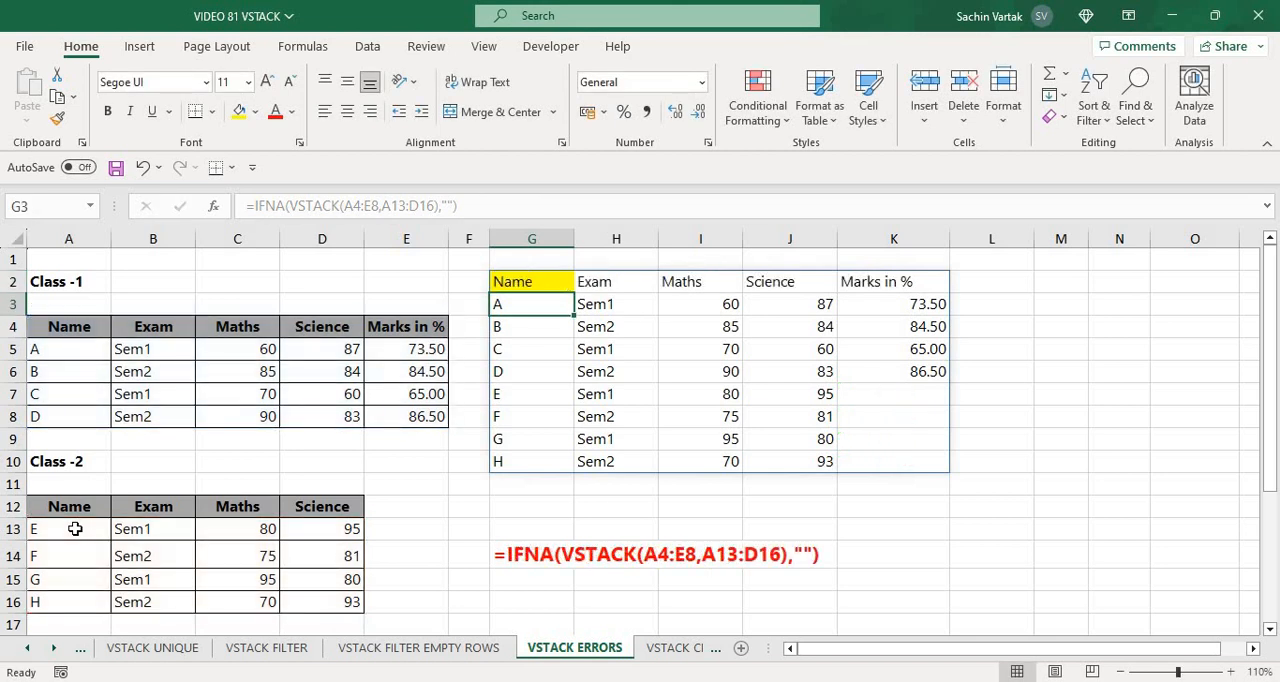
Set the IFNA replacement text in G2's formula to "MISSING DATA"
key("Up")
key("F2")
key("Left")
key("Left")
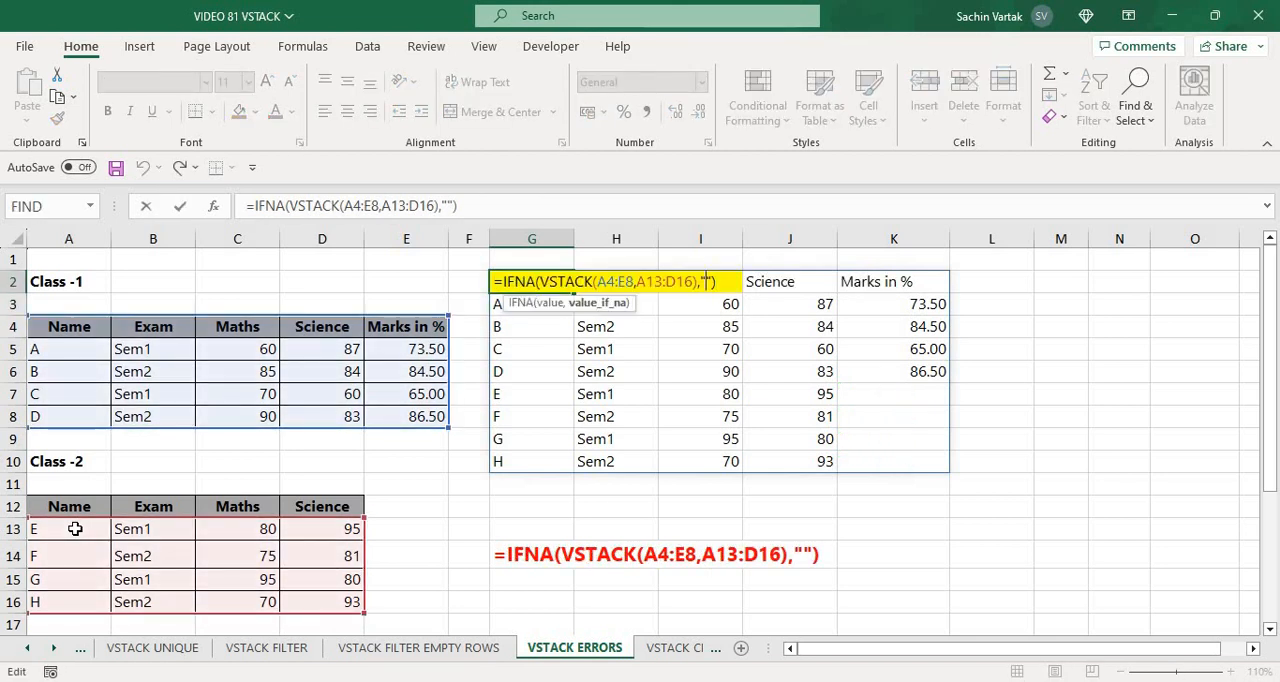
type("MISSING DATA")
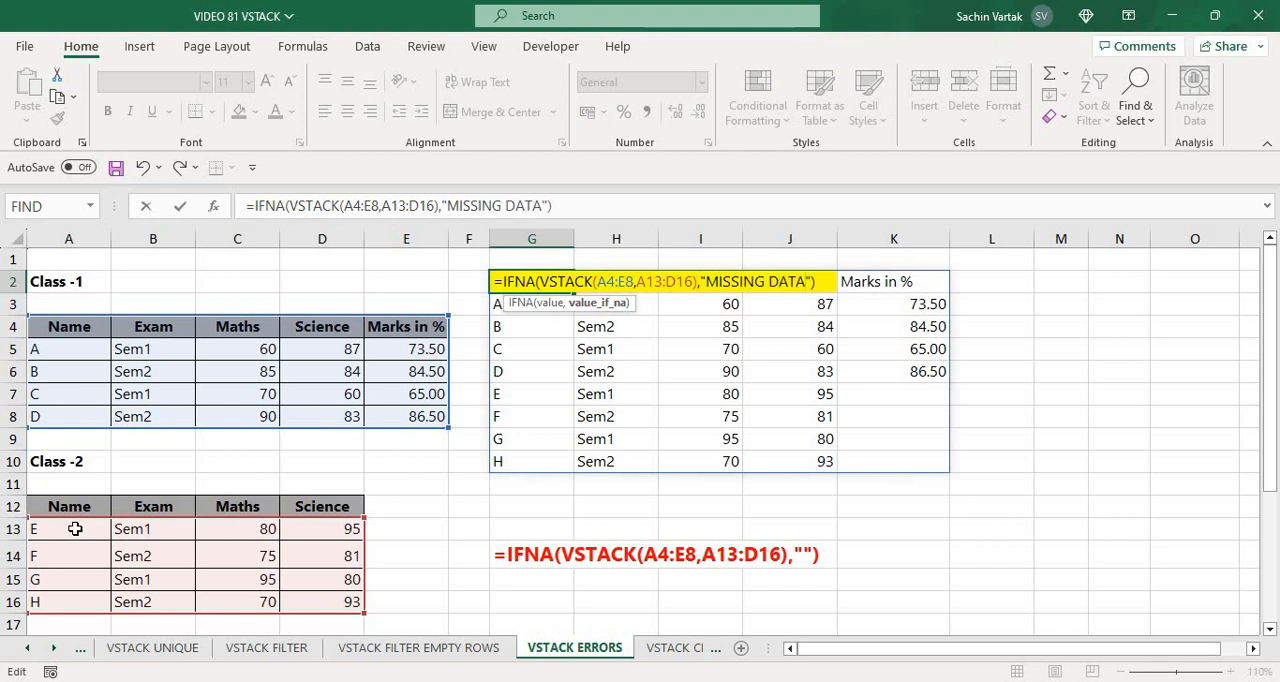
key("ctrl+Return")
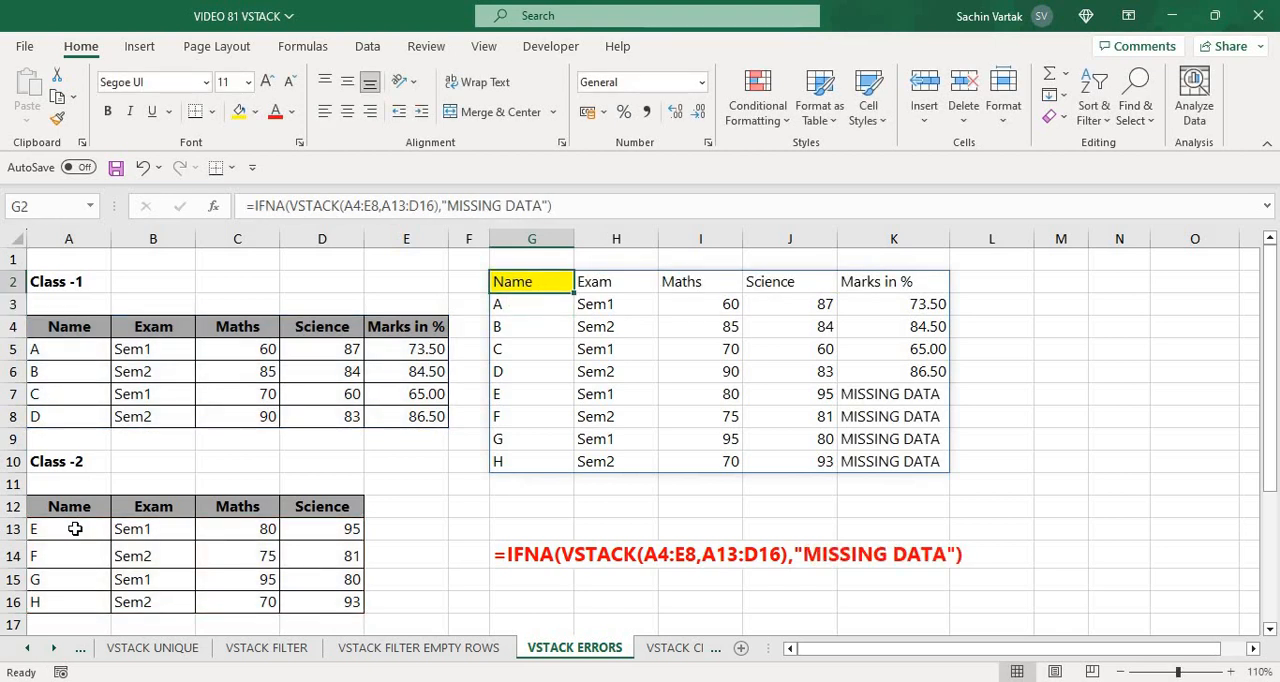
key("Left")
key("Left")
key("Left")
key("Left")
key("Left")
key("Left")
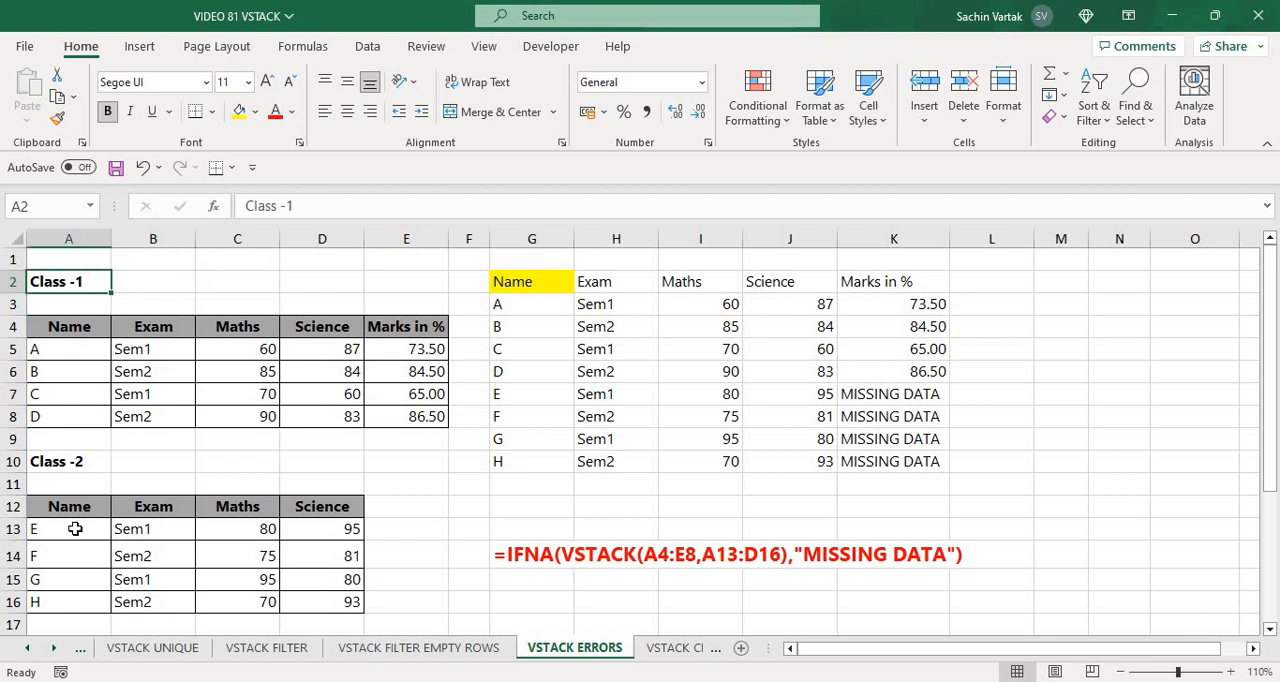
key("Up")
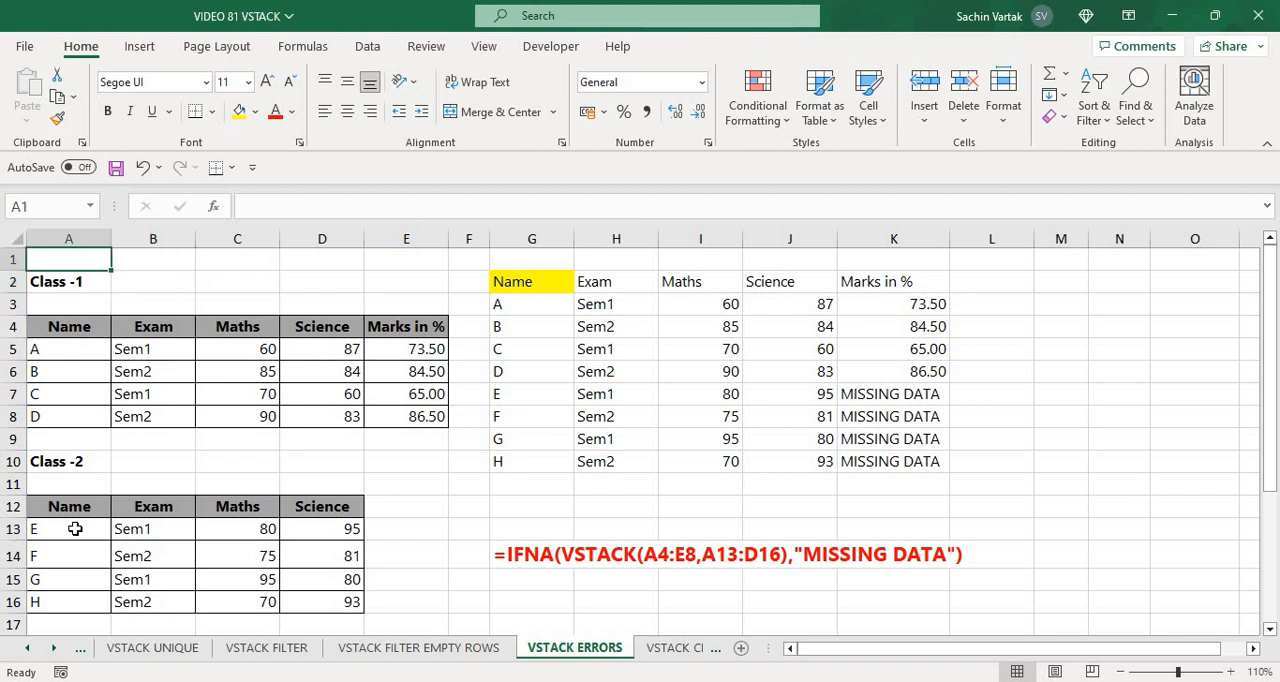
key("Down")
key("Down")
key("Down")
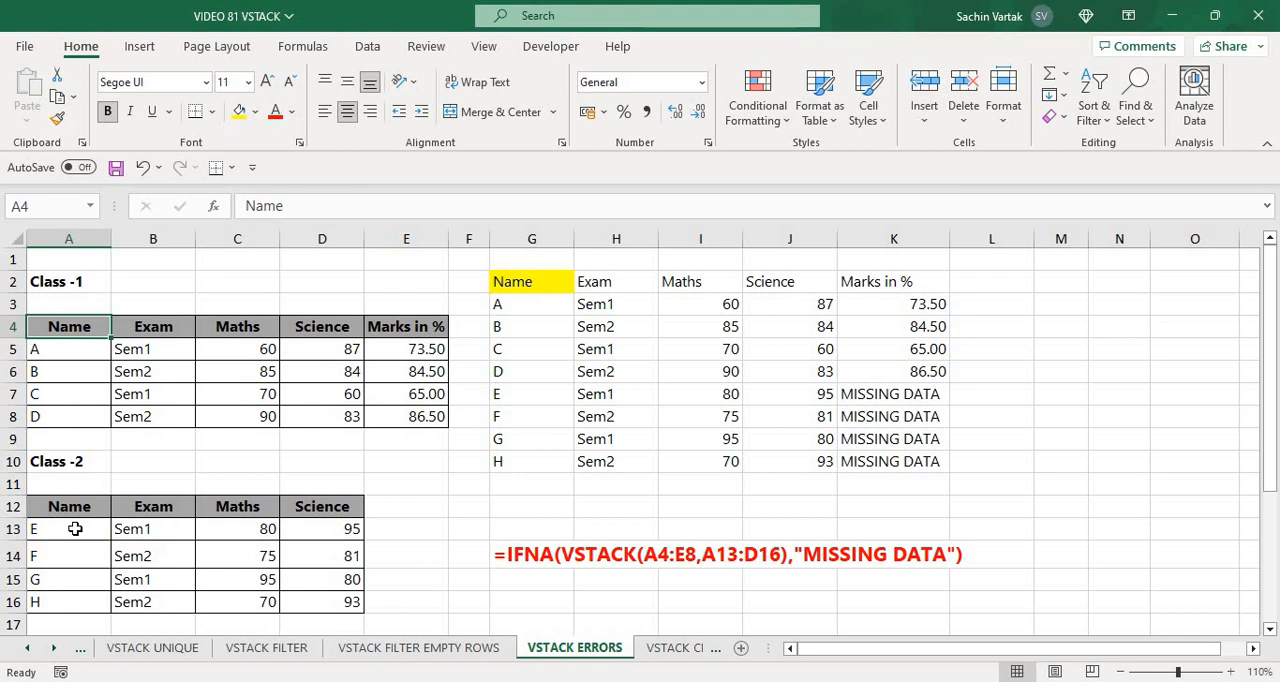
key("Down")
key("Down")
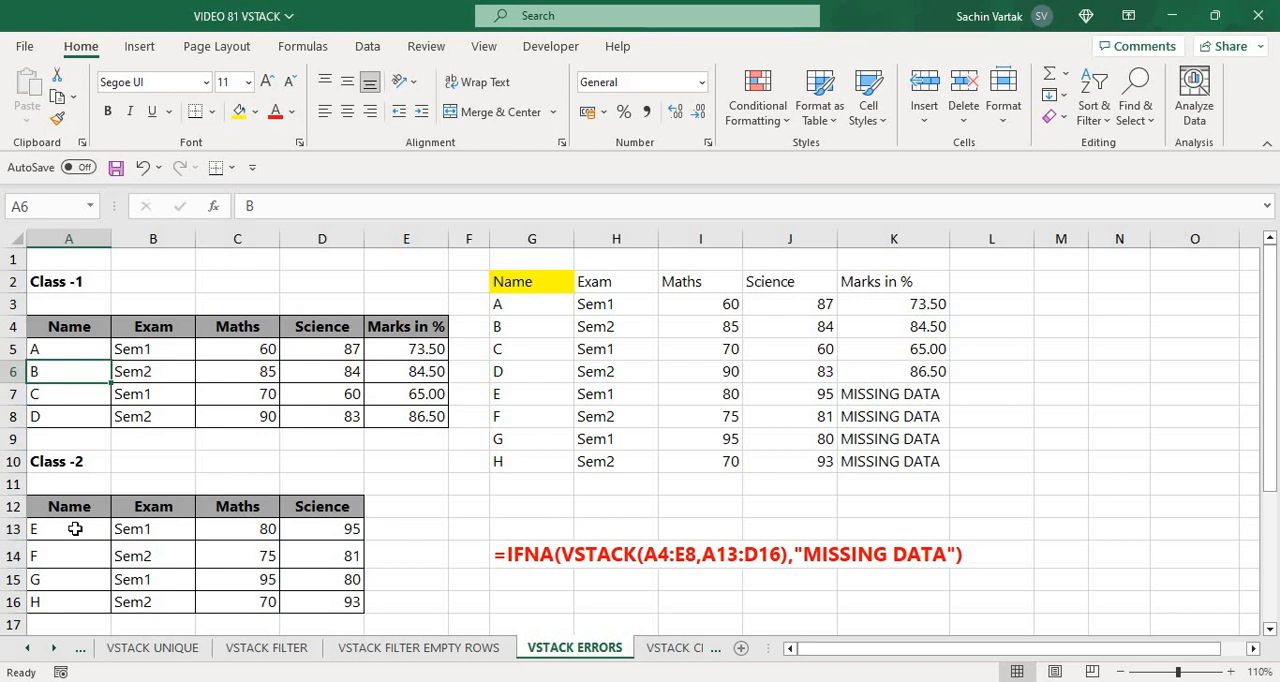
key("Up")
key("Up")
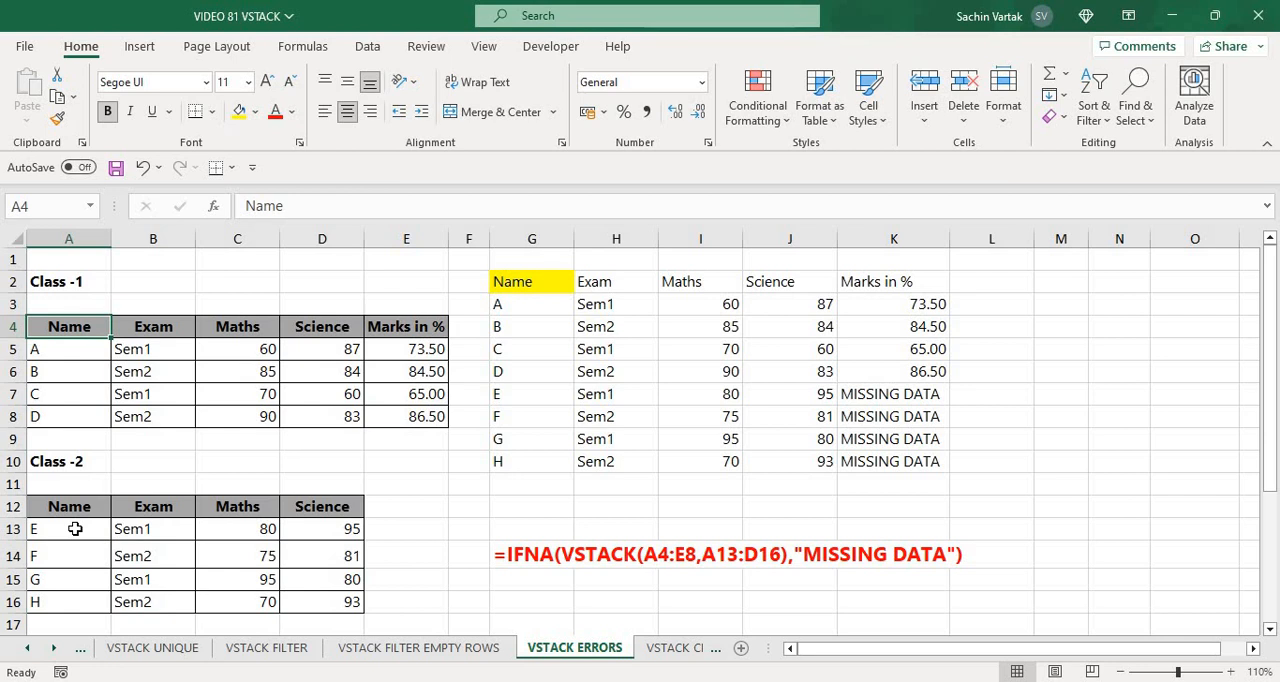
Open the VSTACK CHOOSECOLS sheet and look over the Class-1 headers with their column numbers 1 to 5
key("ctrl+Page_Down")
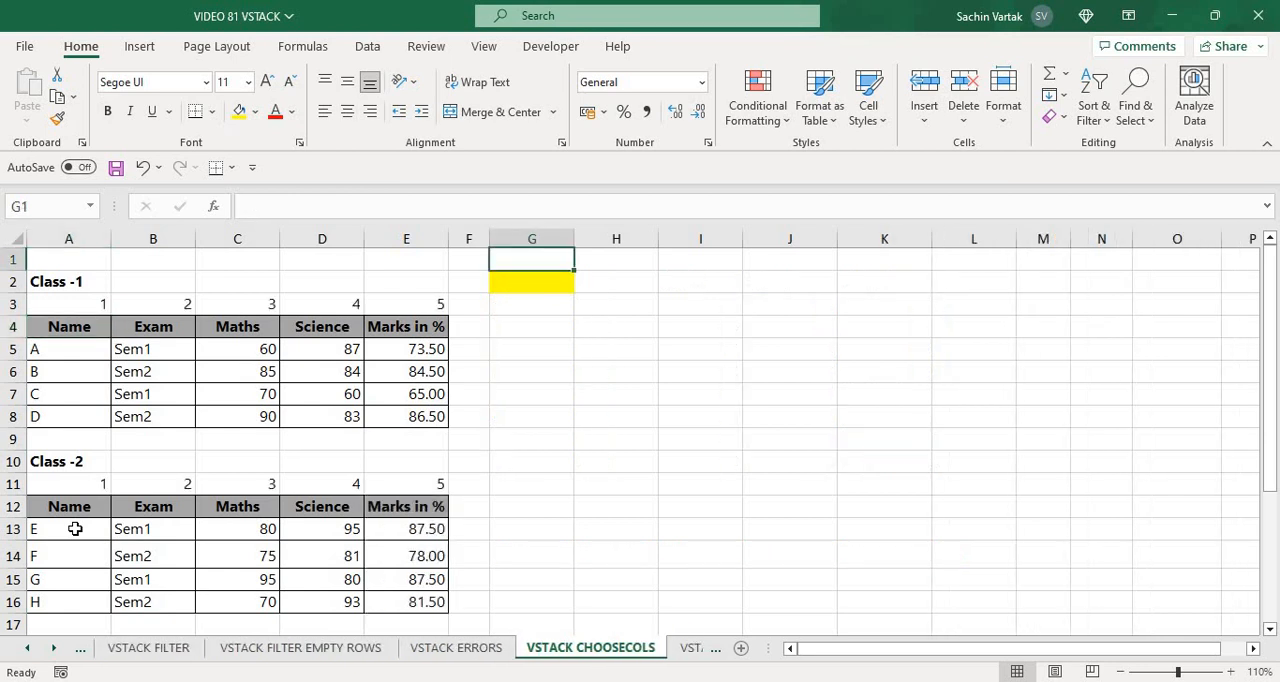
key("Down")
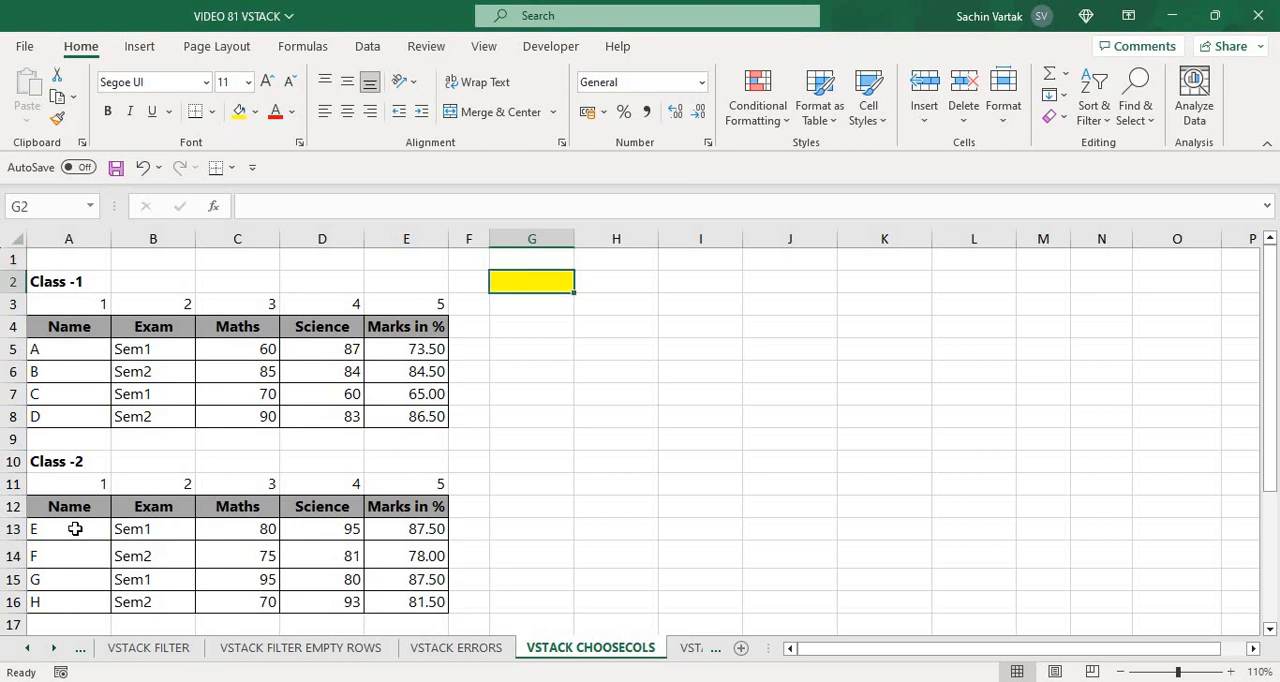
key("Left")
key("Left")
key("Left")
key("Left")
key("Left")
key("Left")
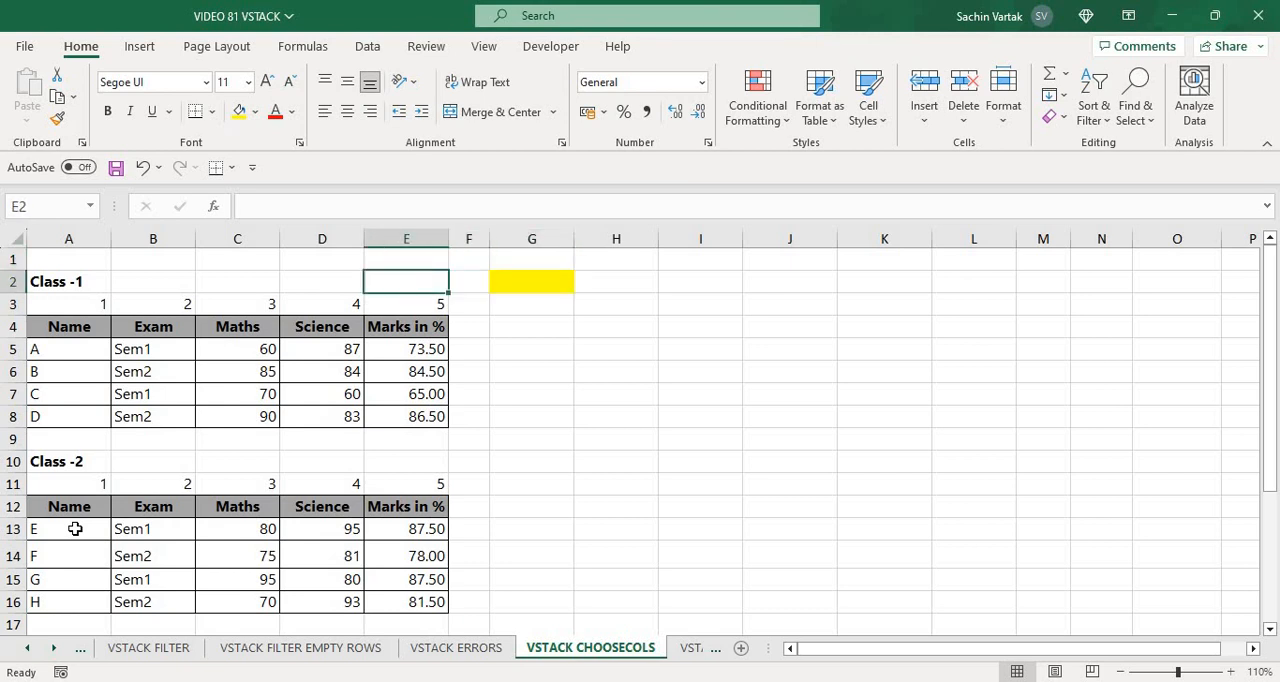
key("Down")
key("Down")
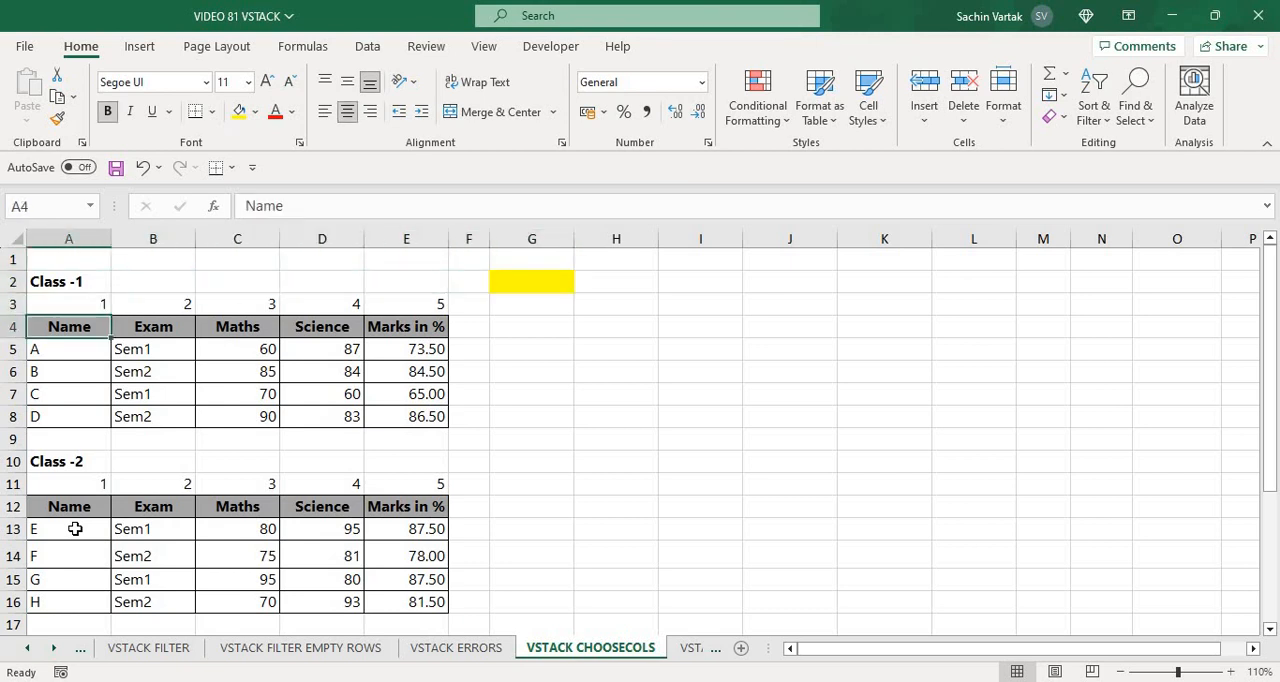
key("Right")
key("Right")
key("Right")
key("Right")
key("Right")
key("Left")
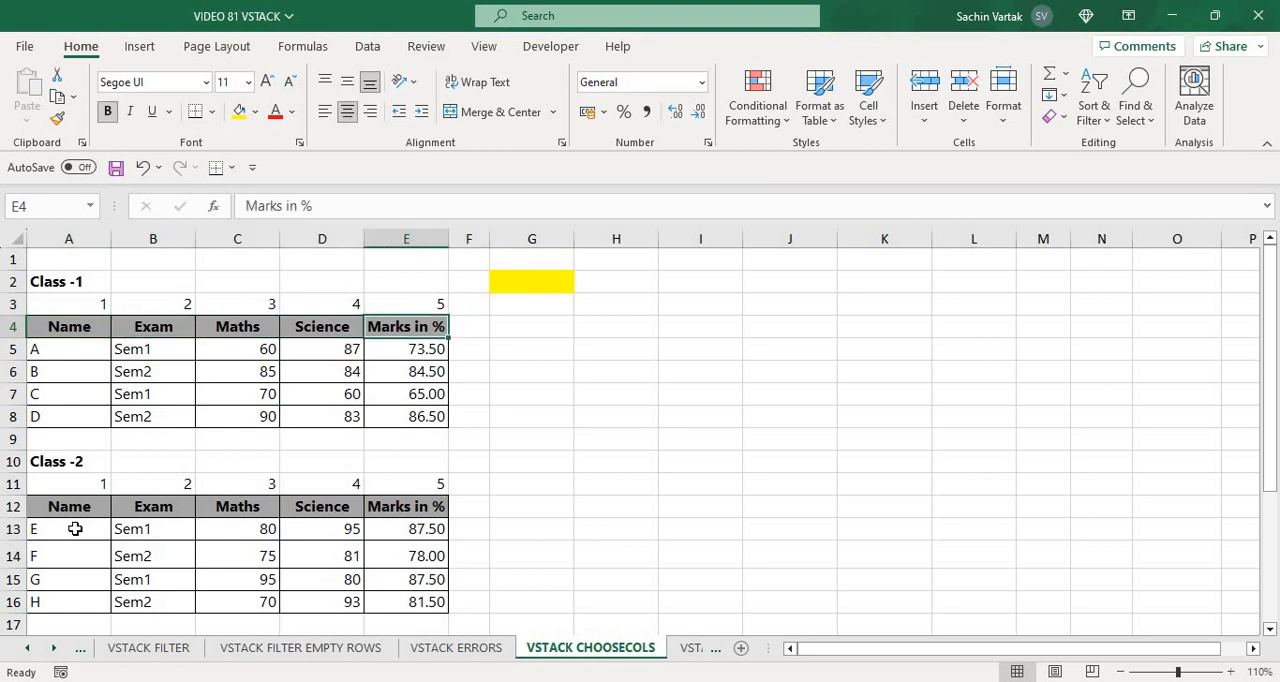
Start a VSTACK formula in G2 with the Class-1 table including headers, A4:E8, as the first array
key("Right")
key("Right")
key("Up")
key("Up")
type("=VST")
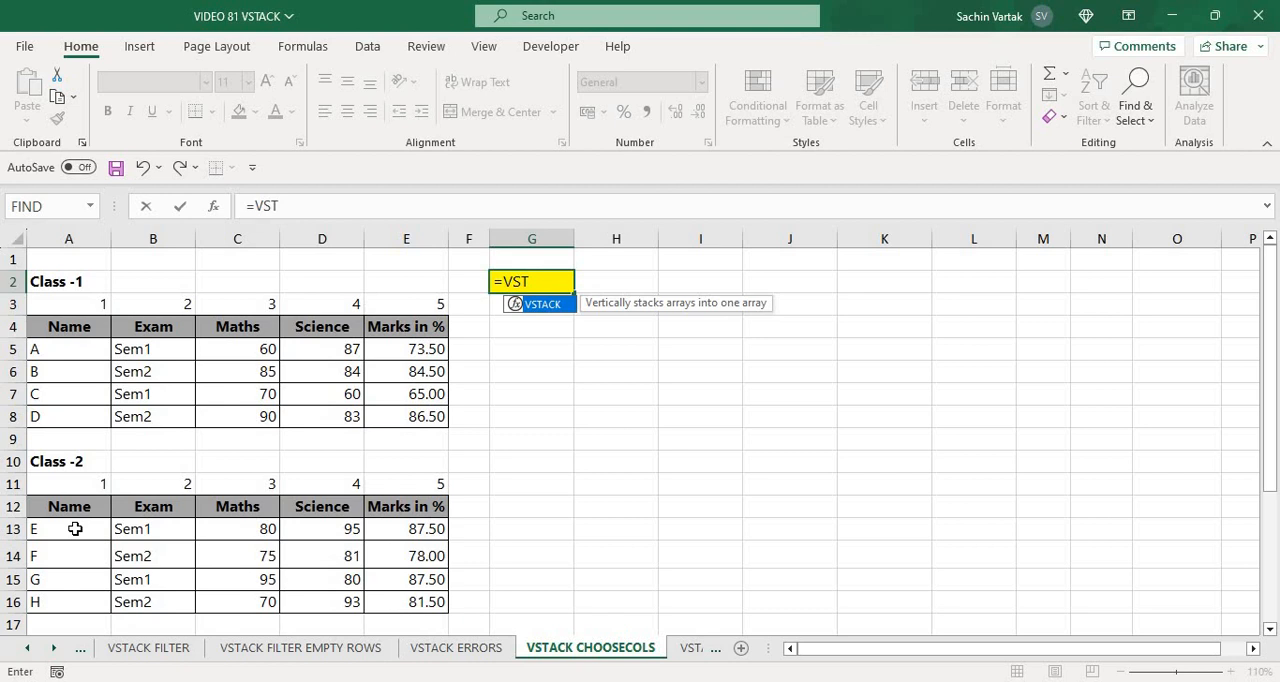
key("Tab")
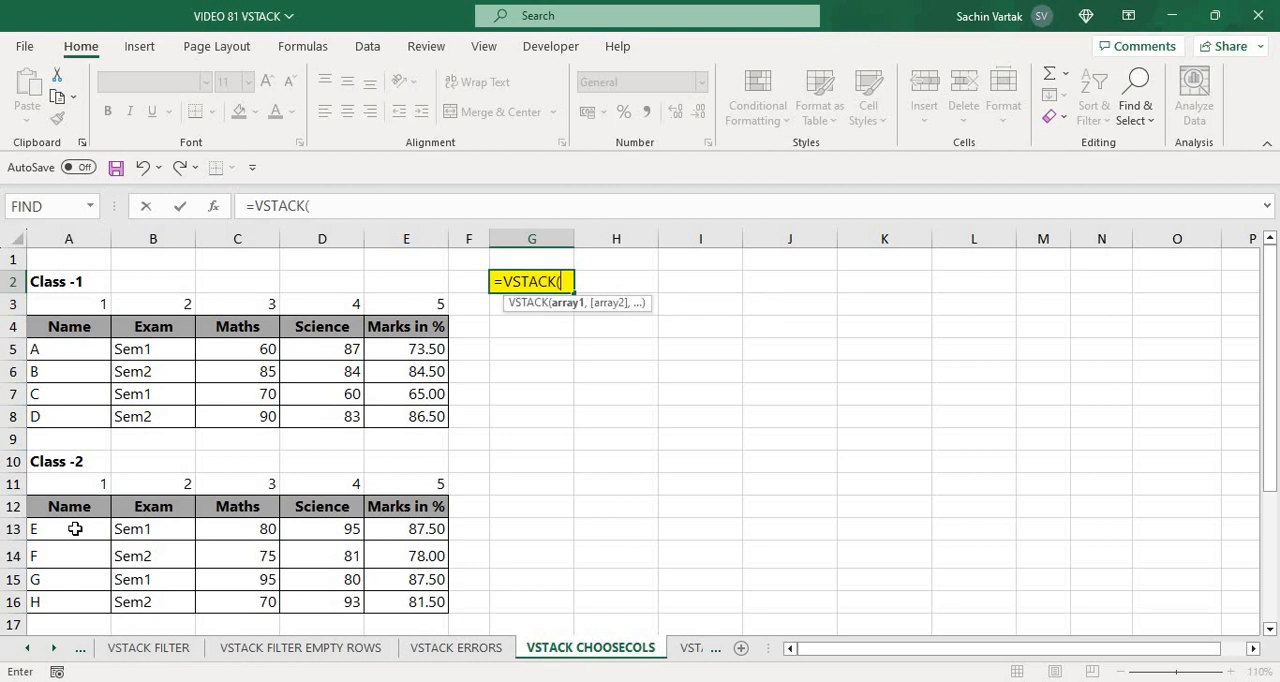
key("F5")
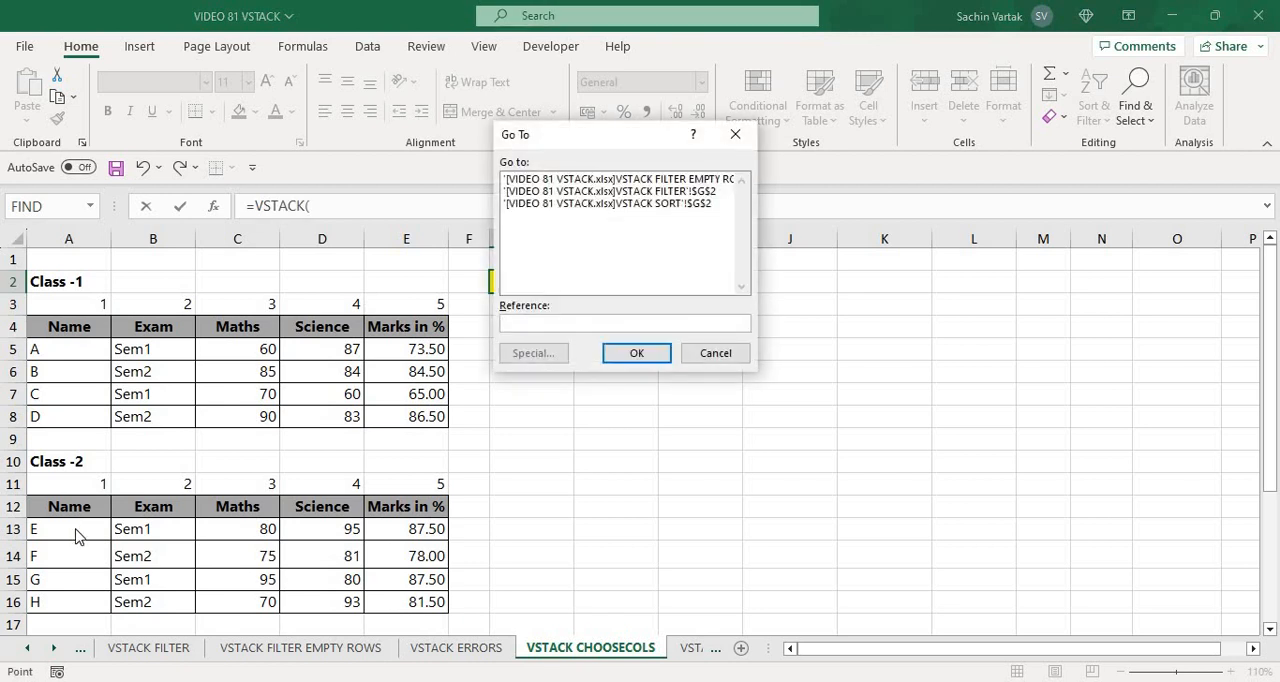
key("Return")
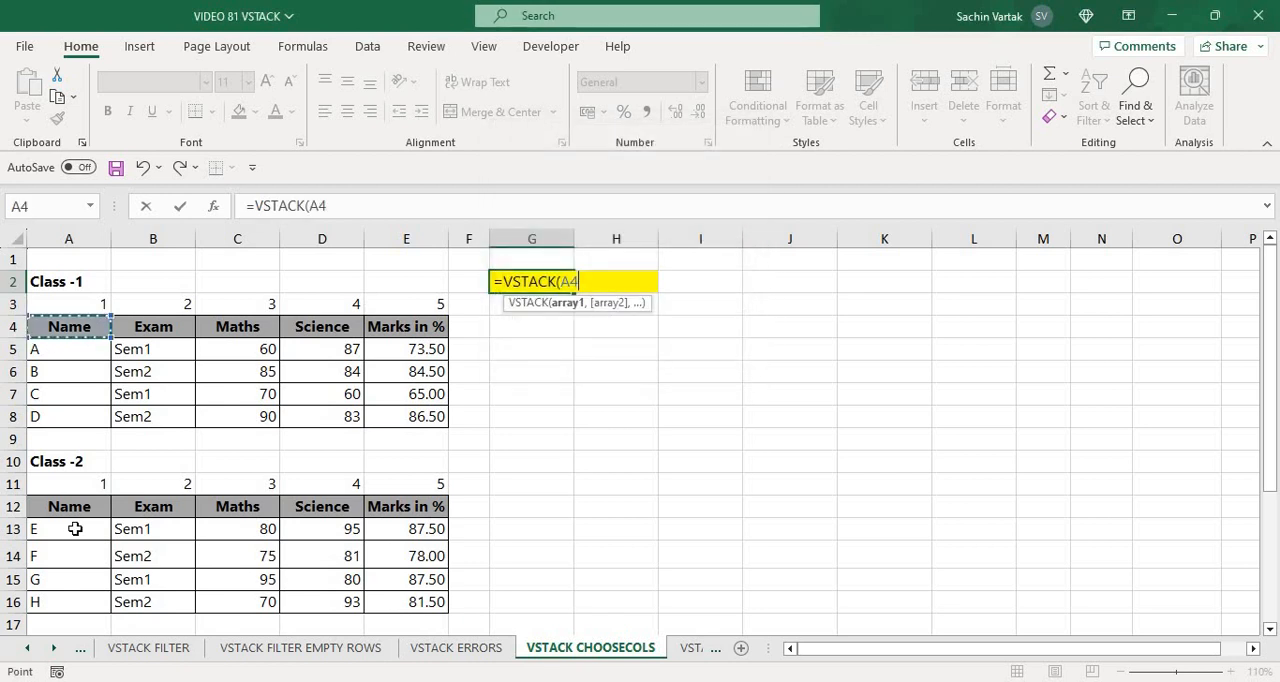
key("ctrl+shift+Right")
key("ctrl+shift+Down")
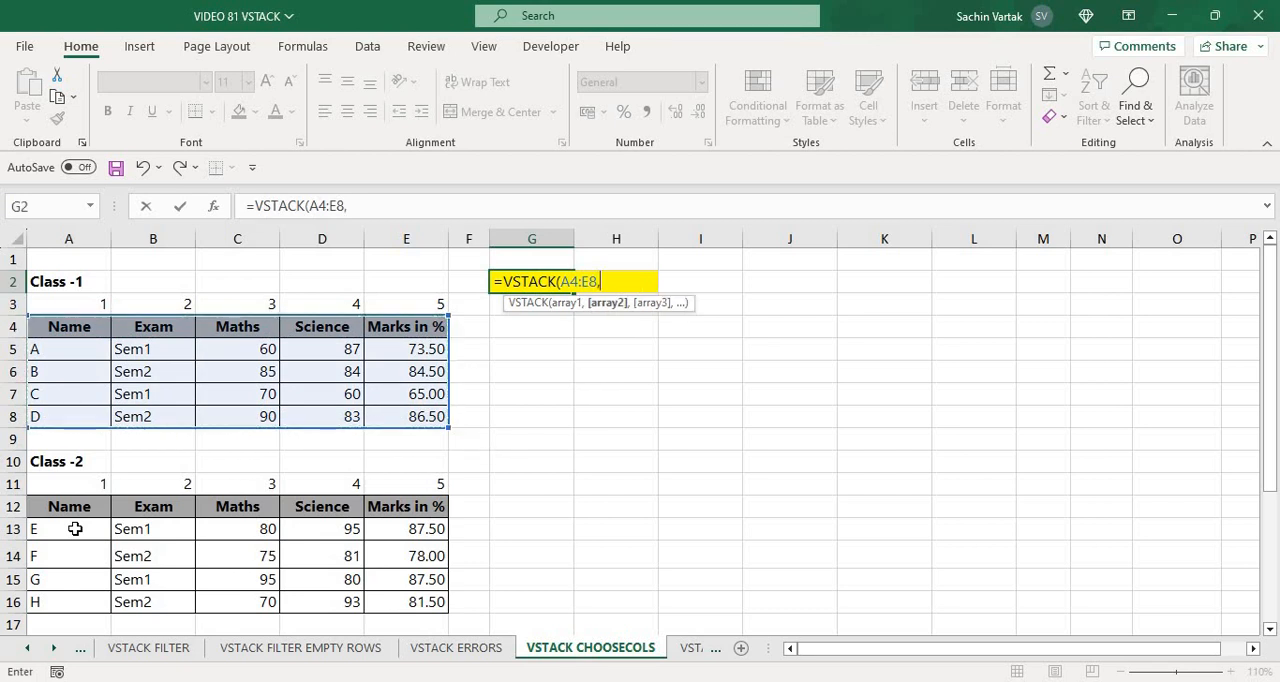
Add the Class-2 data rows A13:E16 as the second VSTACK array and complete the formula
type(",")
key("F5")
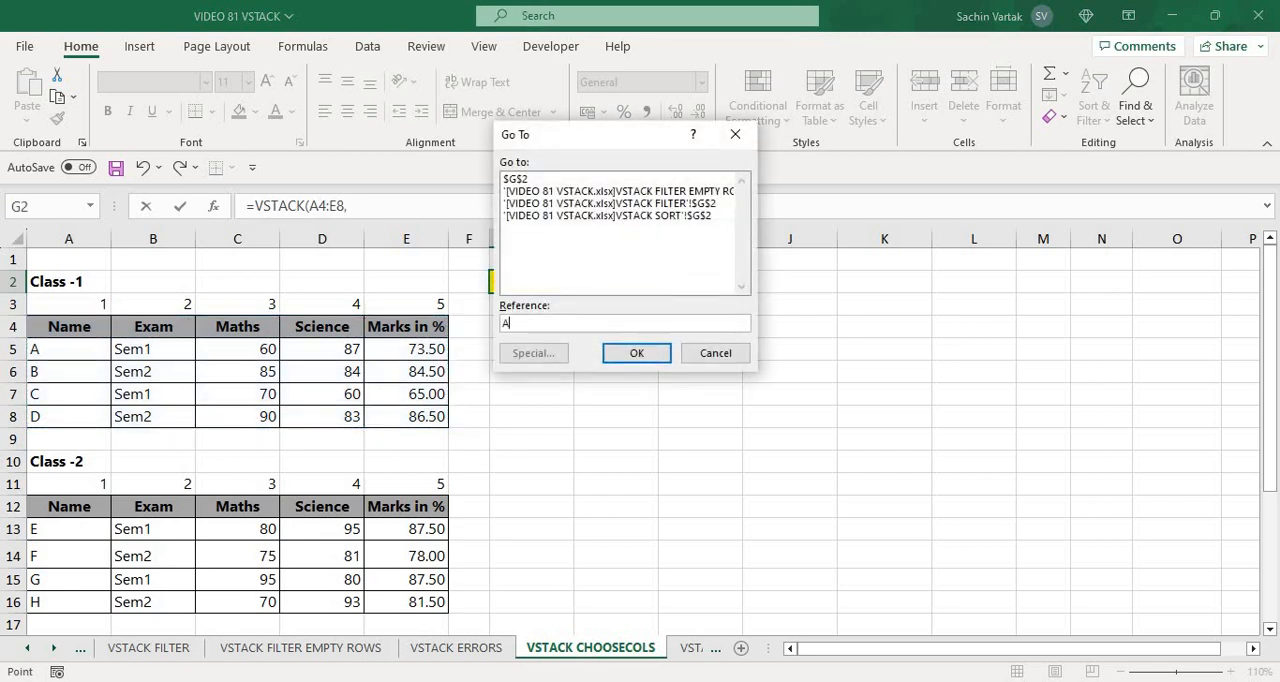
key("Return")
key("ctrl+shift+Right")
key("ctrl+shift+Down")
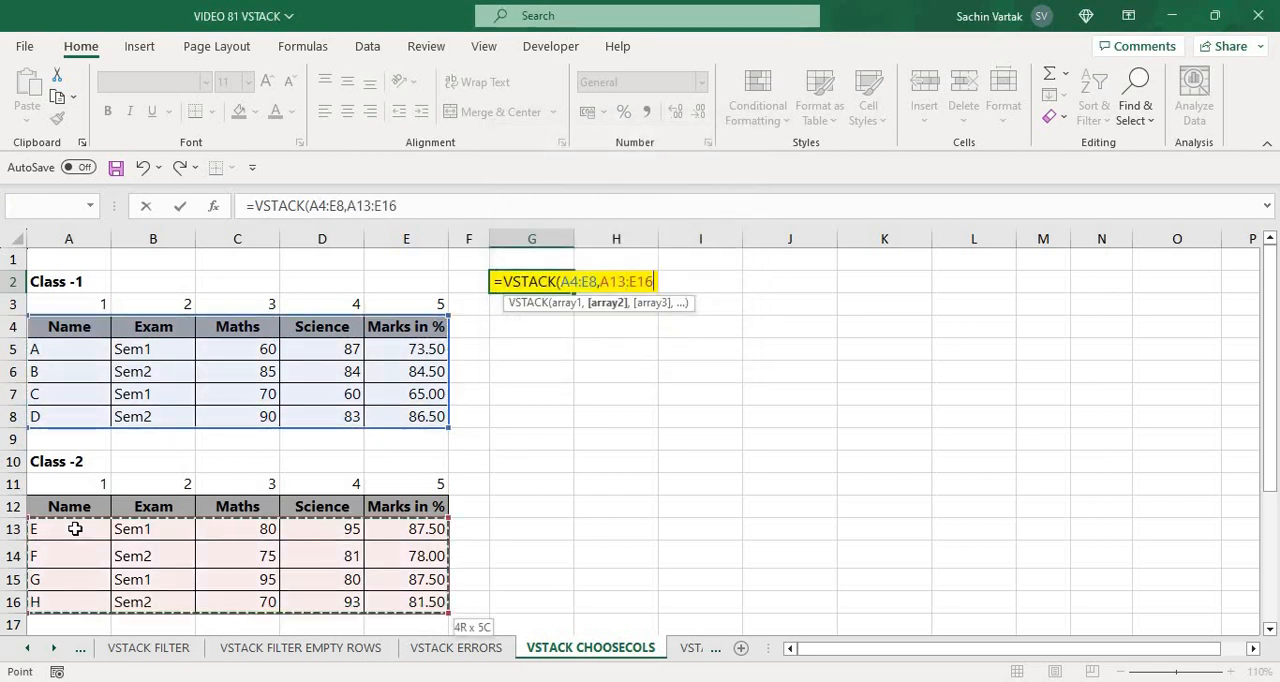
type(")")
key("Return")
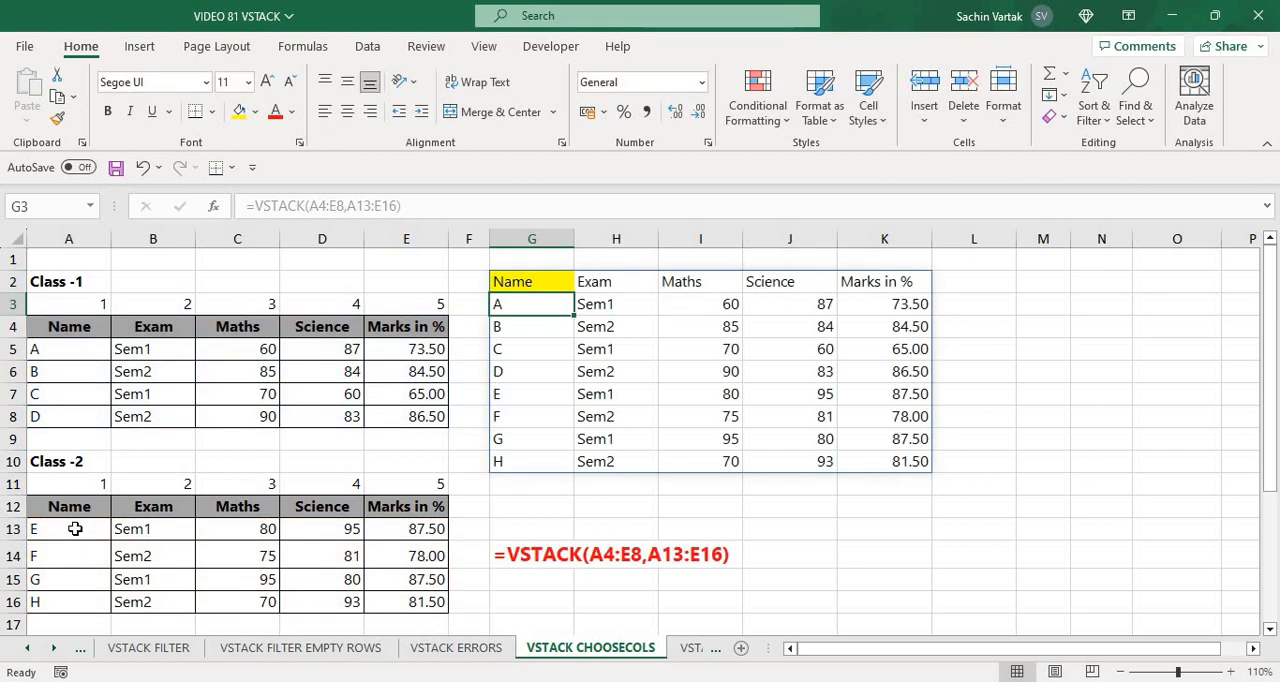
Wrap G2's VSTACK formula in the CHOOSECOLS function so the stacked tables become its array argument
key("Up")
key("Left")
key("Left")
key("Left")
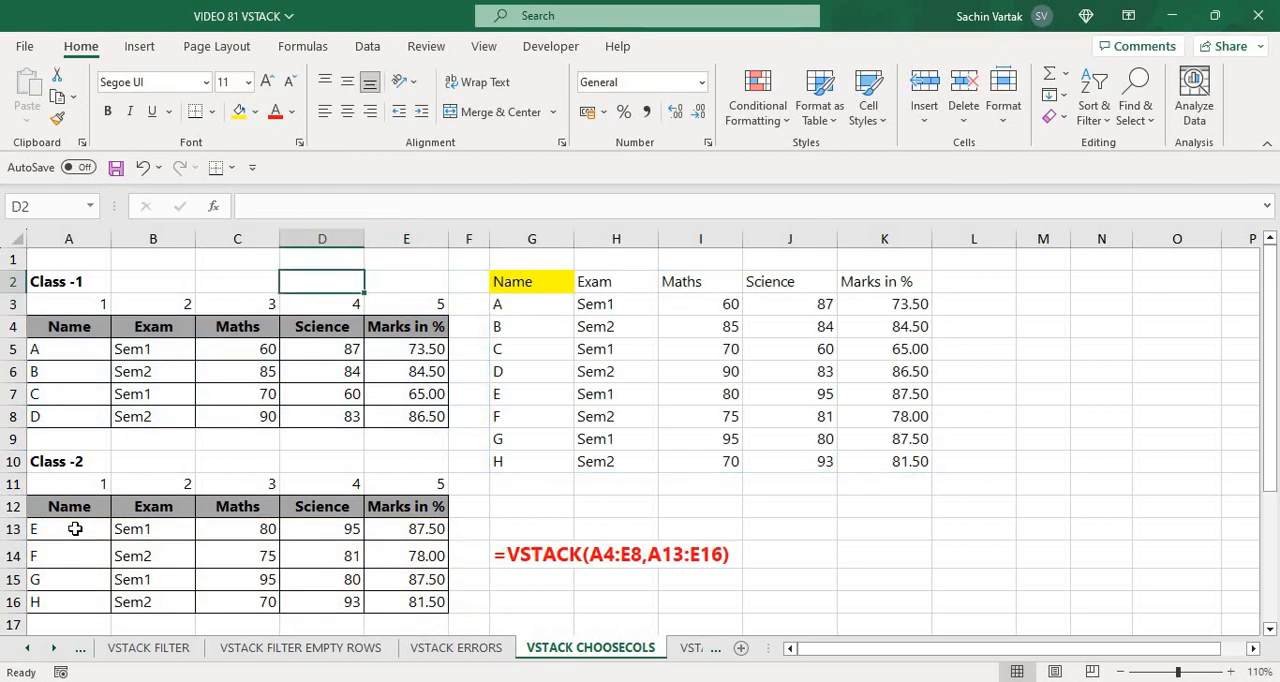
key("Right")
key("Right")
key("Right")
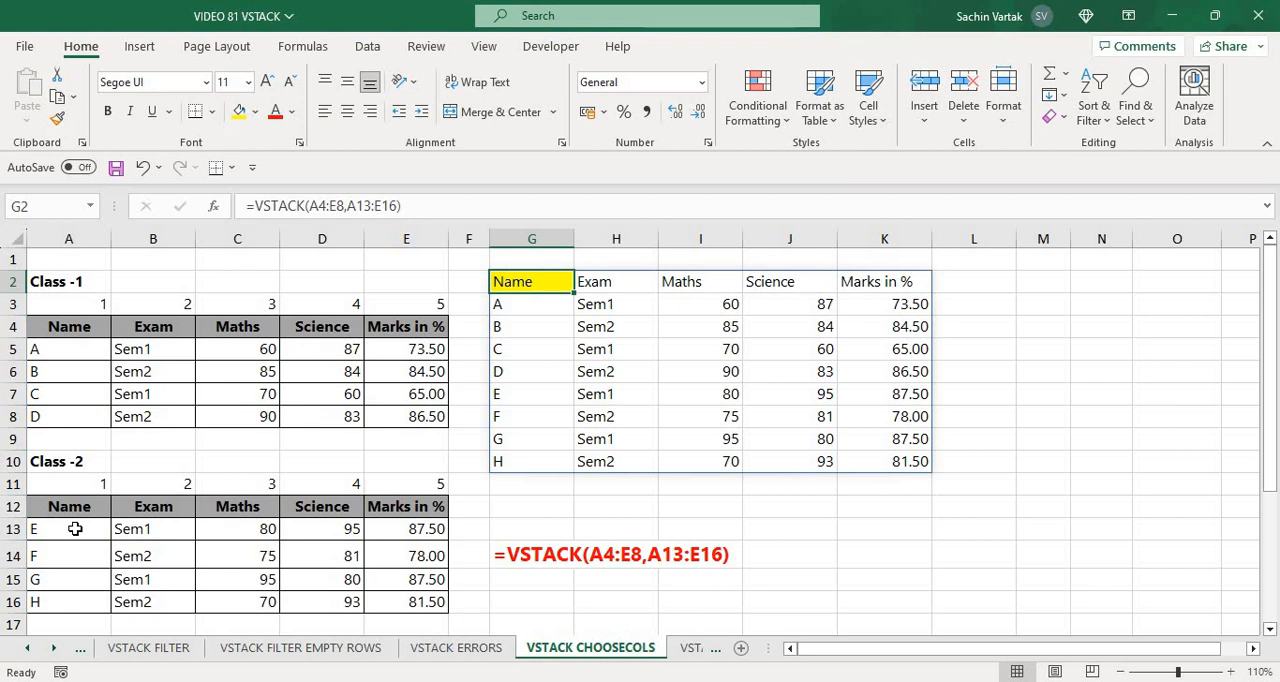
key("F2")
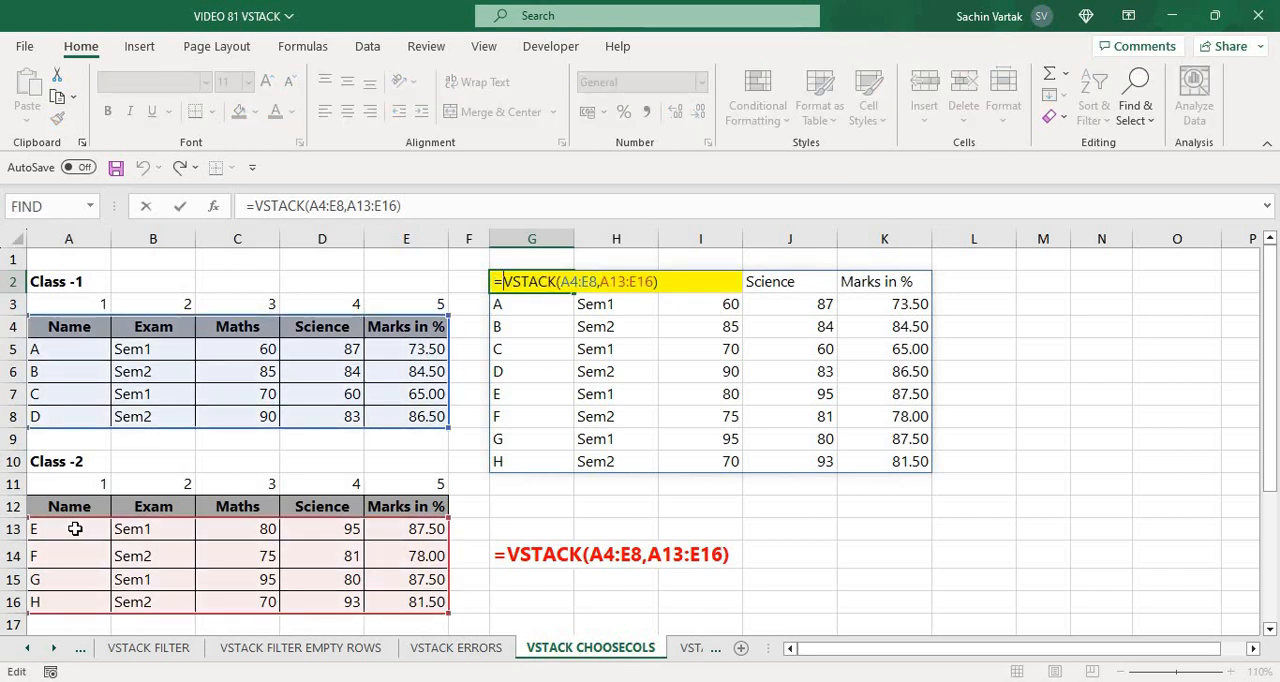
type("CHOOS")
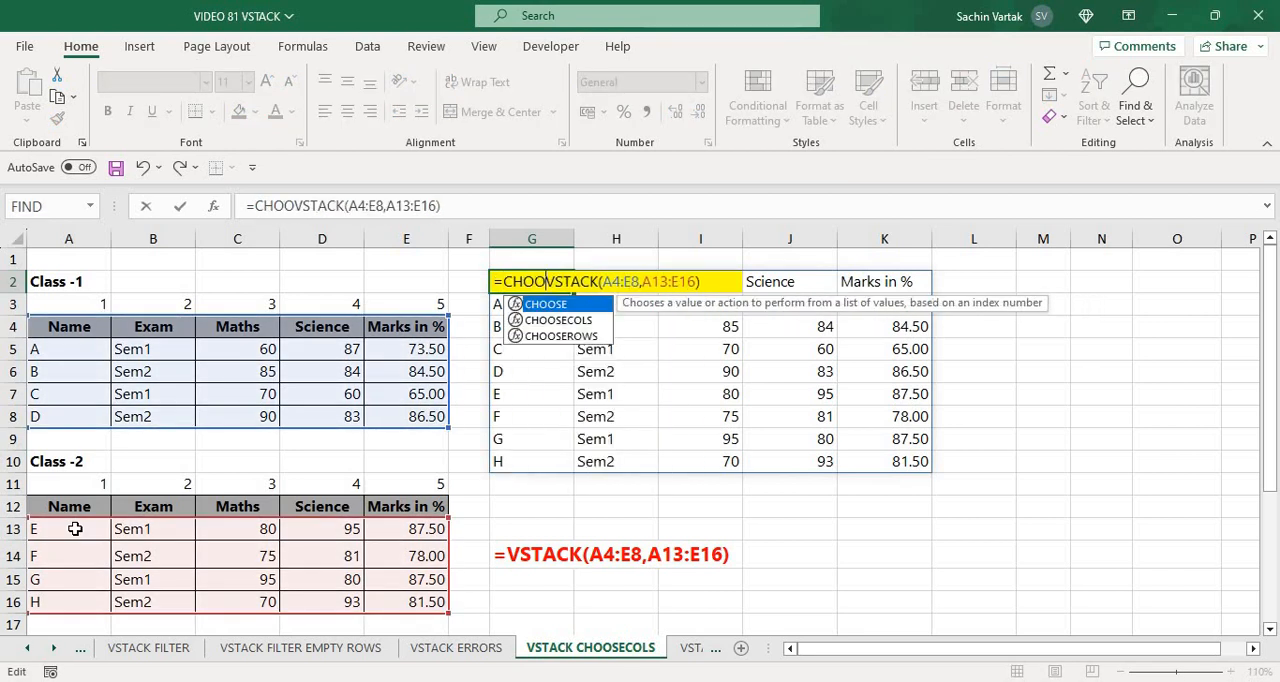
key("Down")
key("Tab")
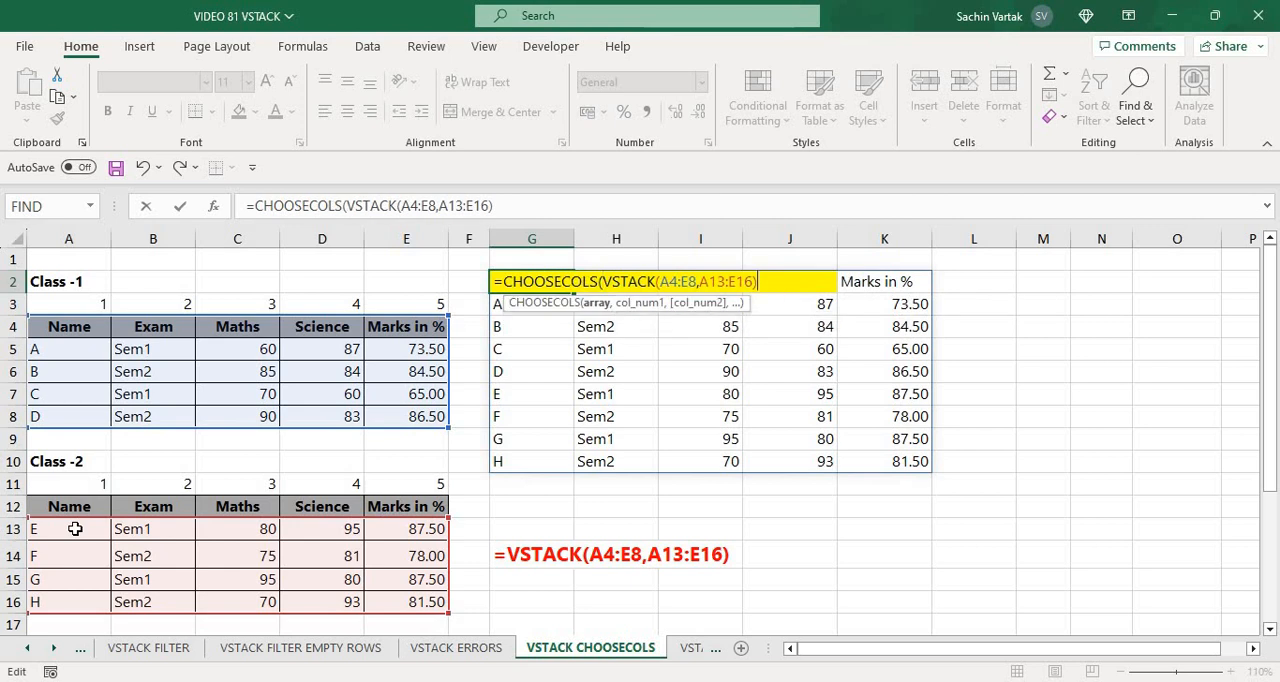
Set the CHOOSECOLS column numbers to 1, 2 and 5 and complete G2's formula
type(",")
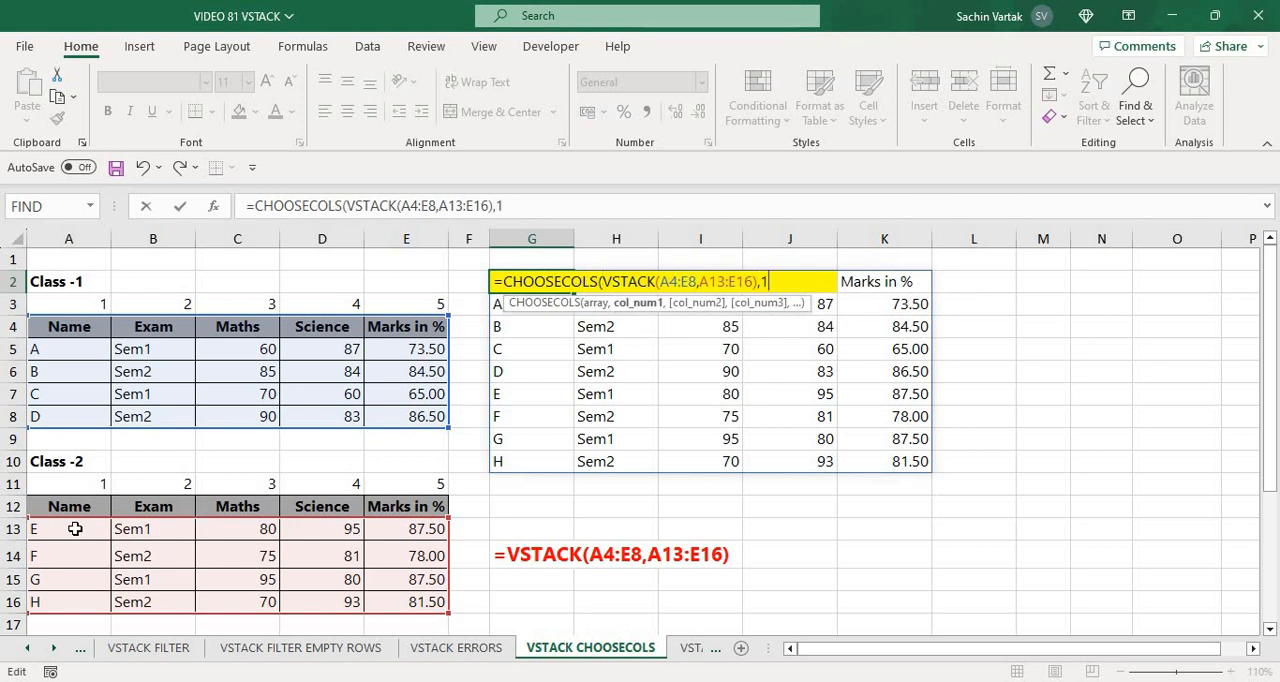
type("1,2")
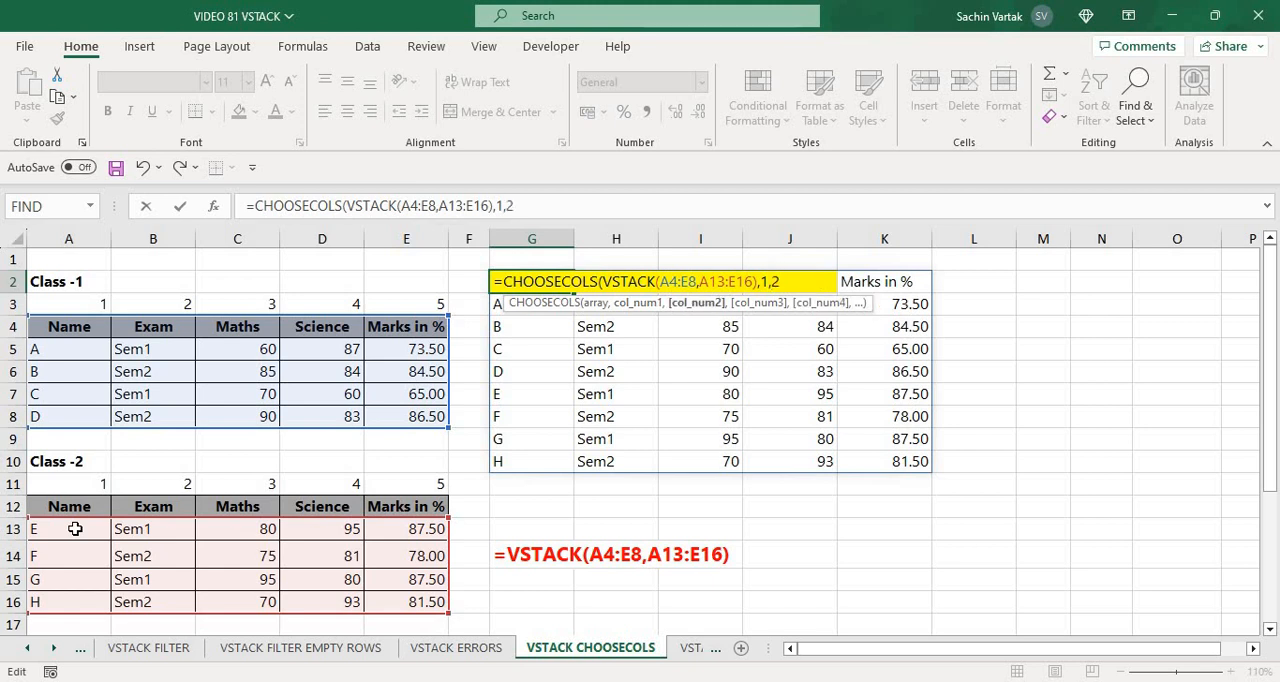
type(",")
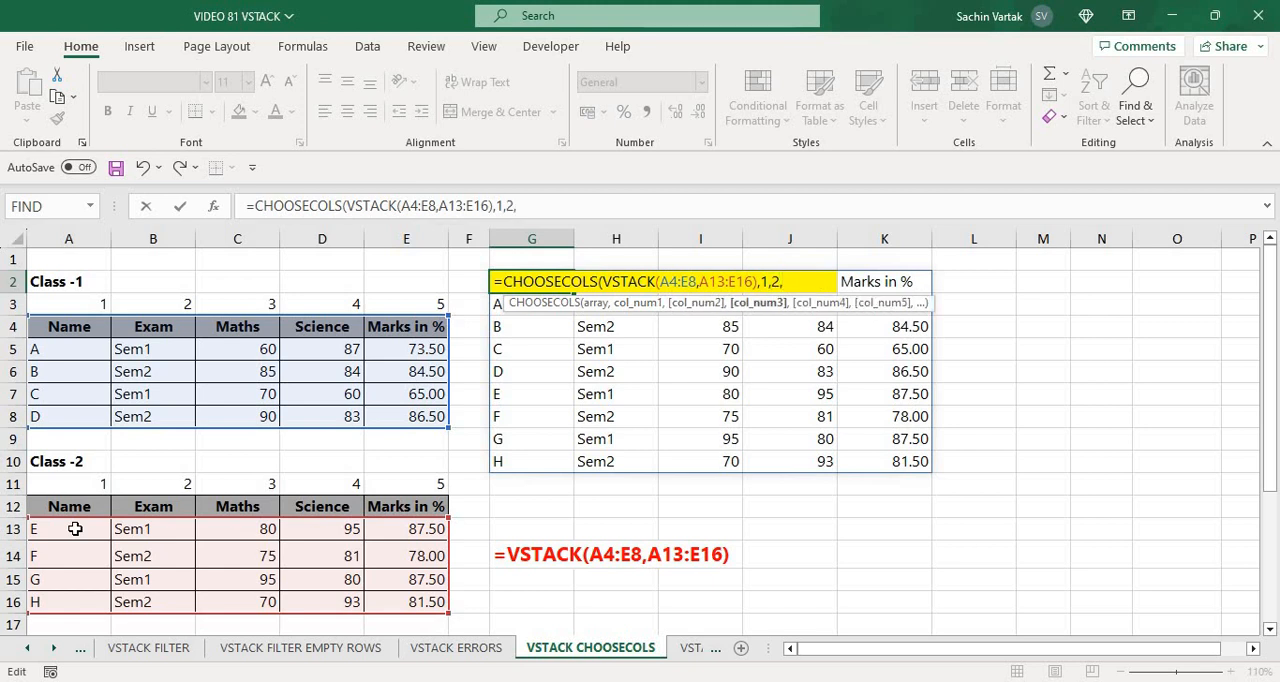
type("5)")
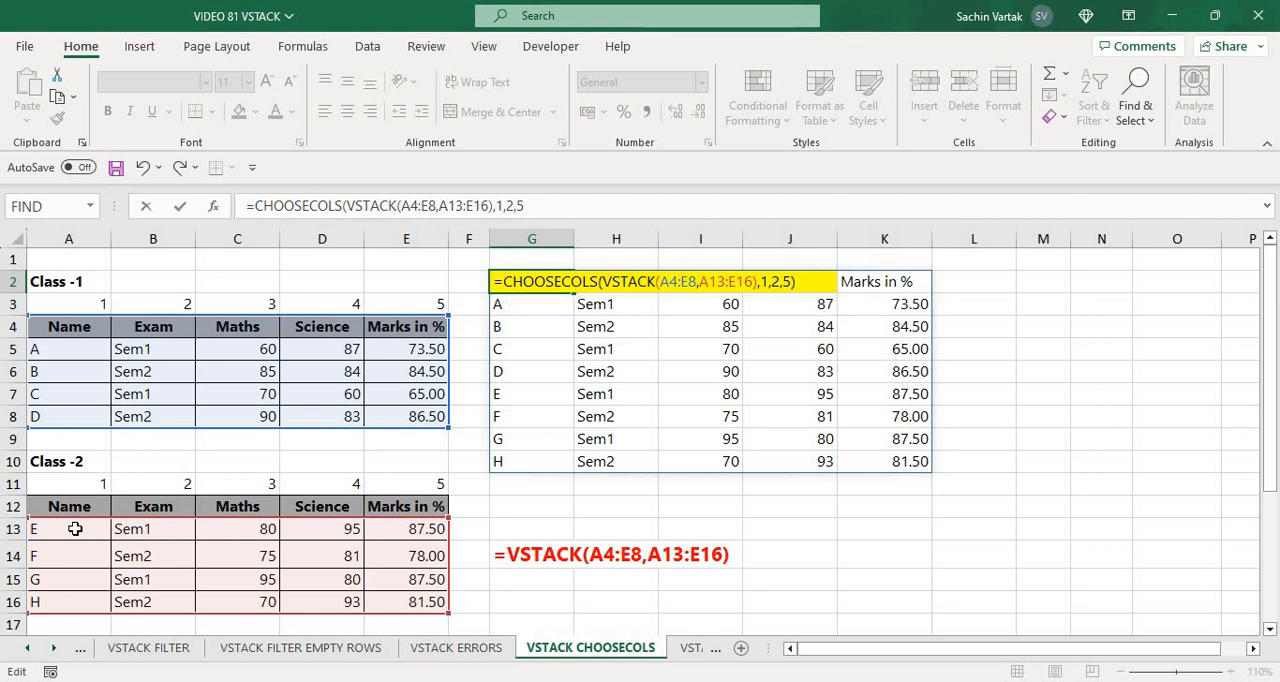
key("Return")
key("Up")
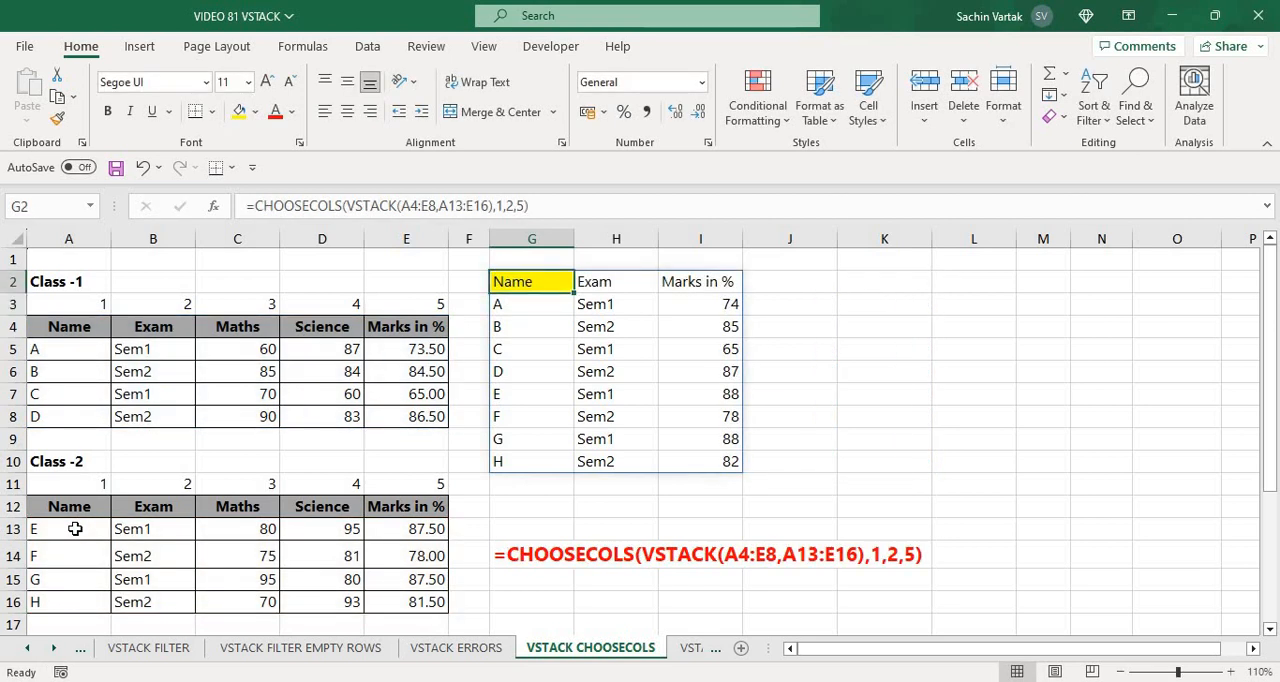
Open the VSTACK XLOOKUP sheet and look over the lookup name in E1 and the output headers in G1:K1
key("ctrl+Page_Down")
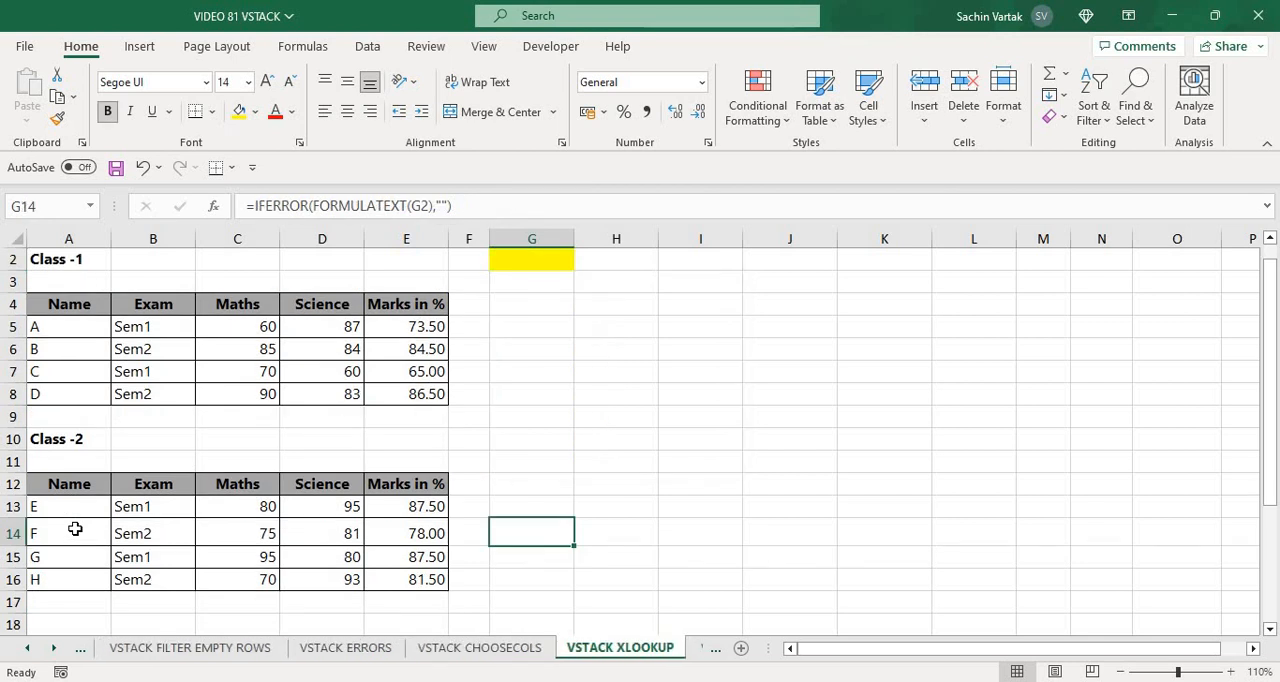
key("Up")
key("Up")
key("Up")
key("Up")
key("Up")
key("Up")
key("Up")
key("Up")
key("Up")
key("Up")
key("Up")
key("Up")
key("Up")
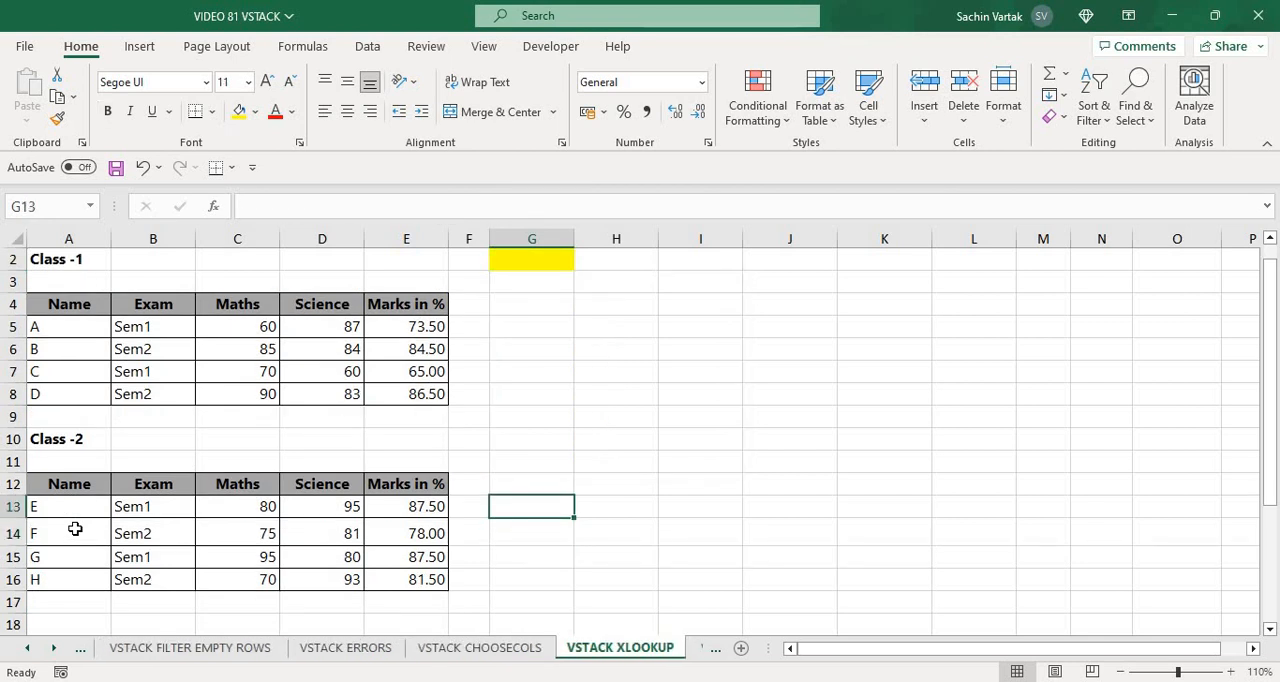
key("Down")
key("Down")
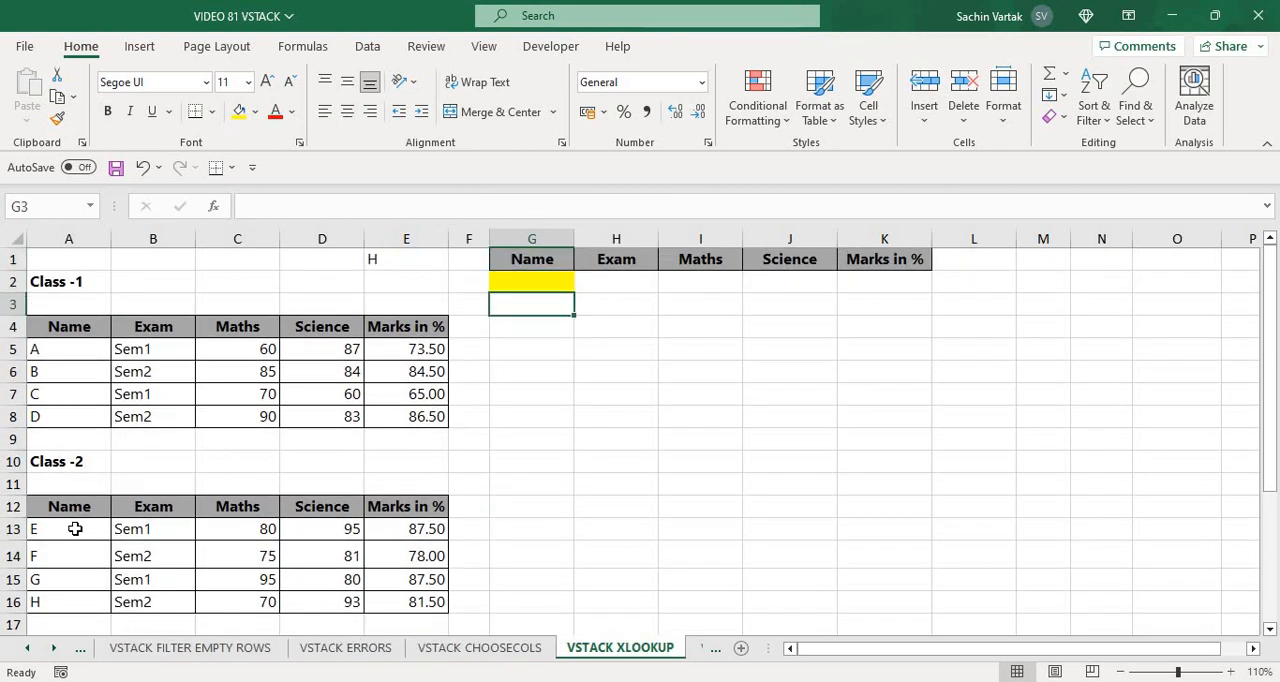
key("Up")
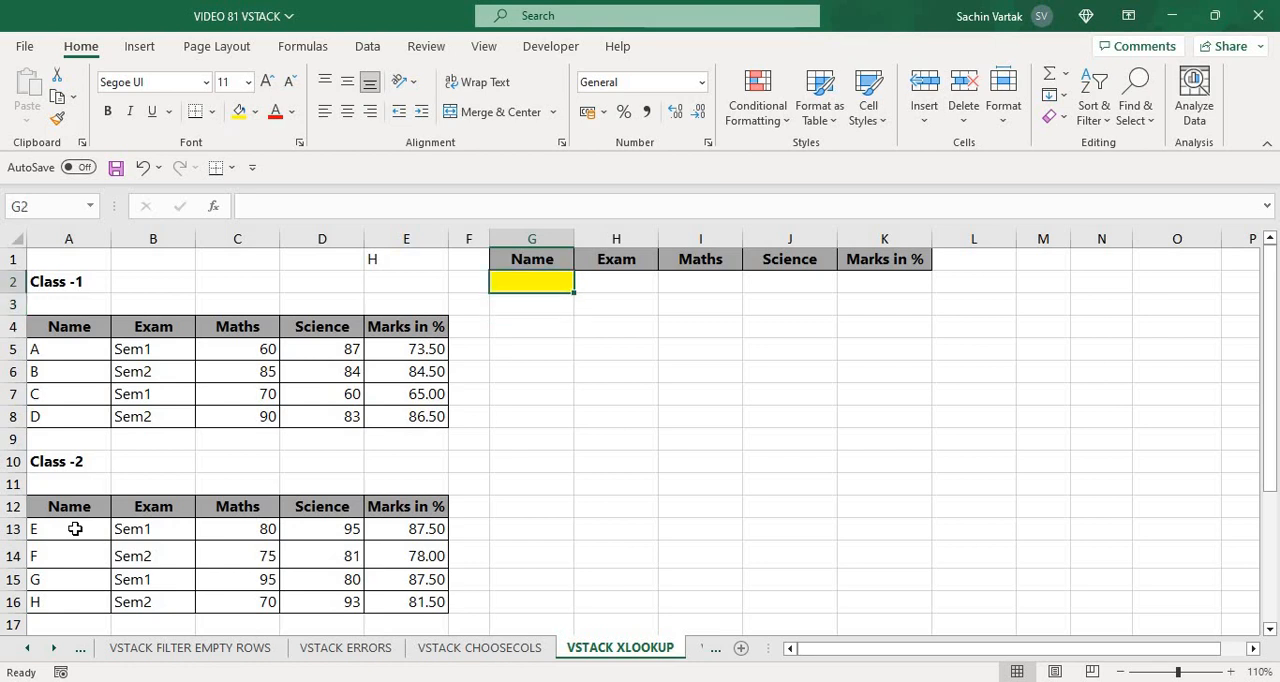
key("ctrl+Page_Down")
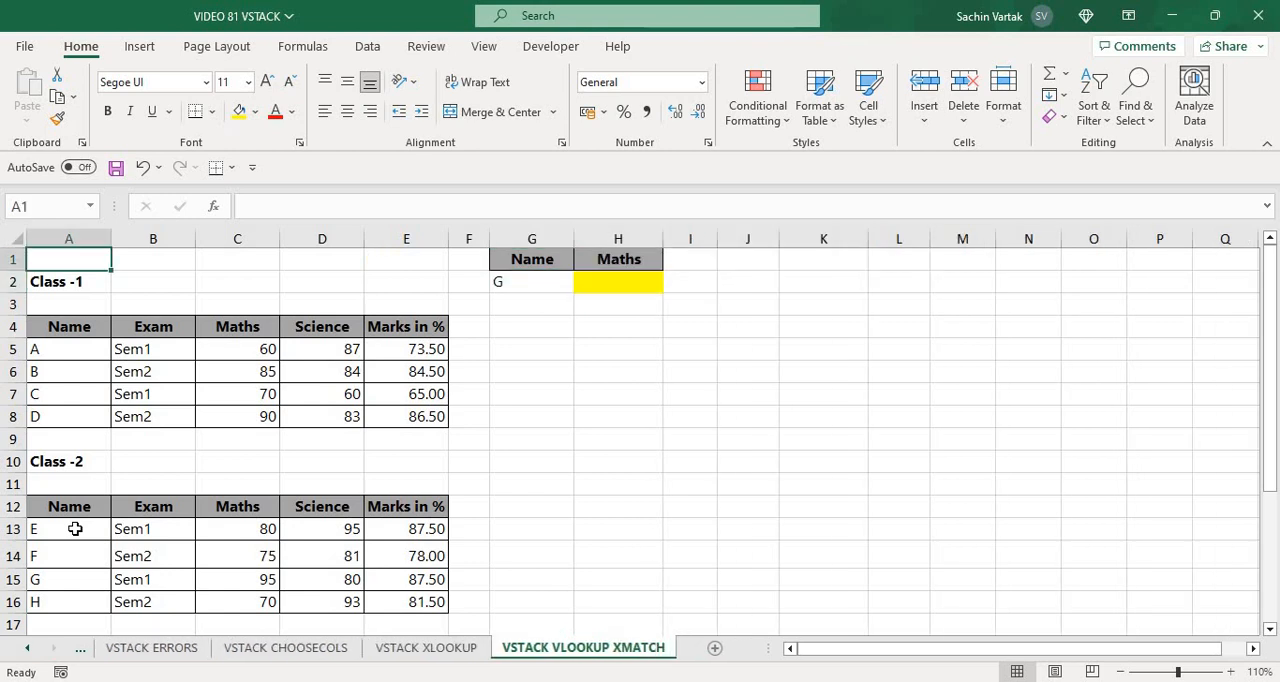
key("ctrl+Page_Up")
key("Left")
key("Left")
key("Left")
key("Left")
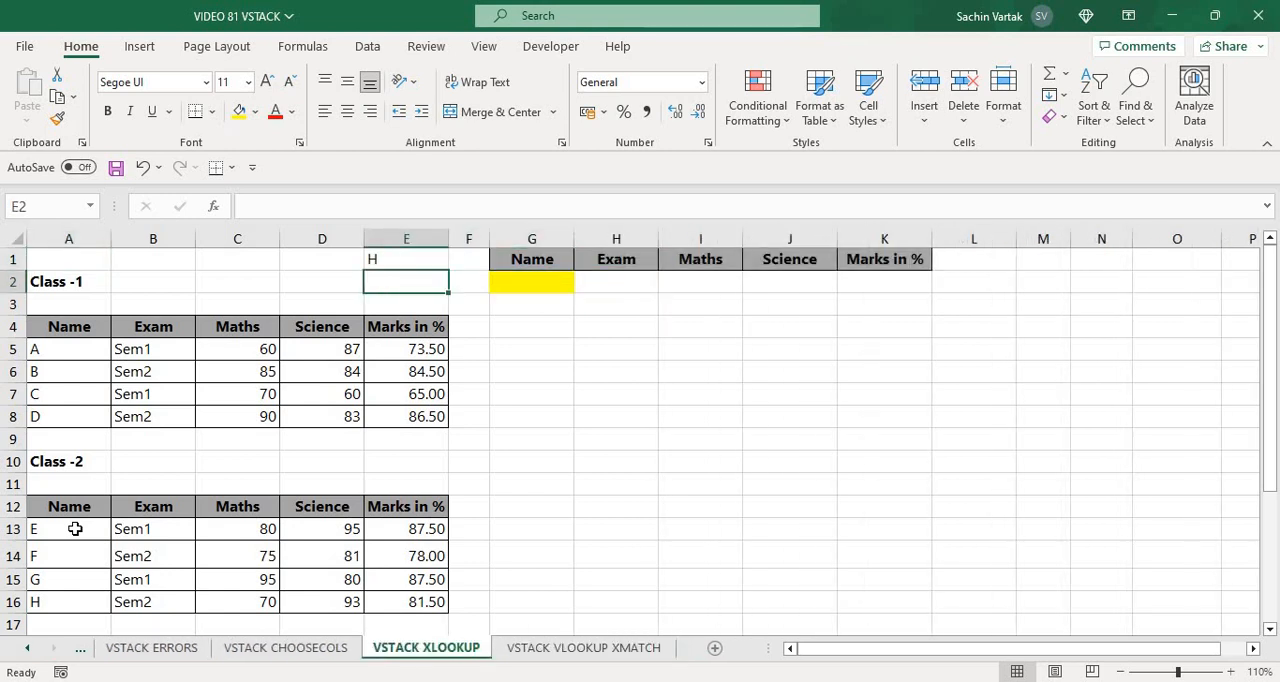
key("Right")
key("Right")
key("Right")
key("Right")
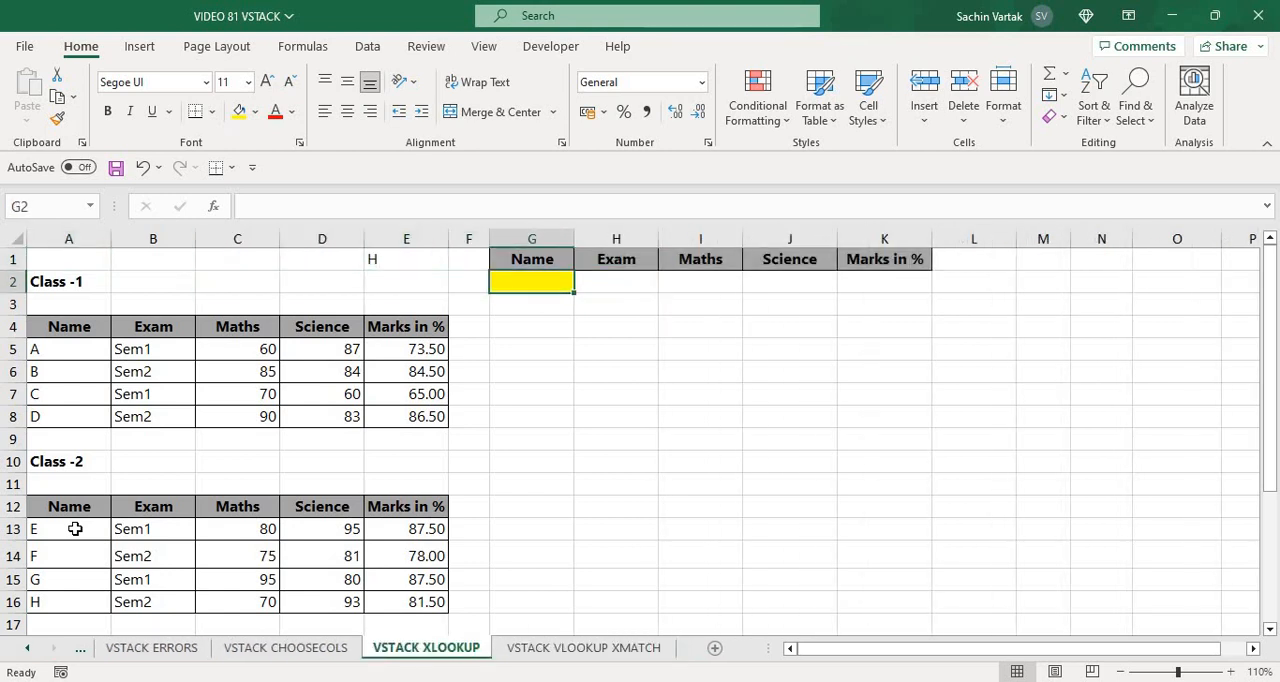
key("Left")
key("Left")
key("Up")
key("Right")
key("Right")
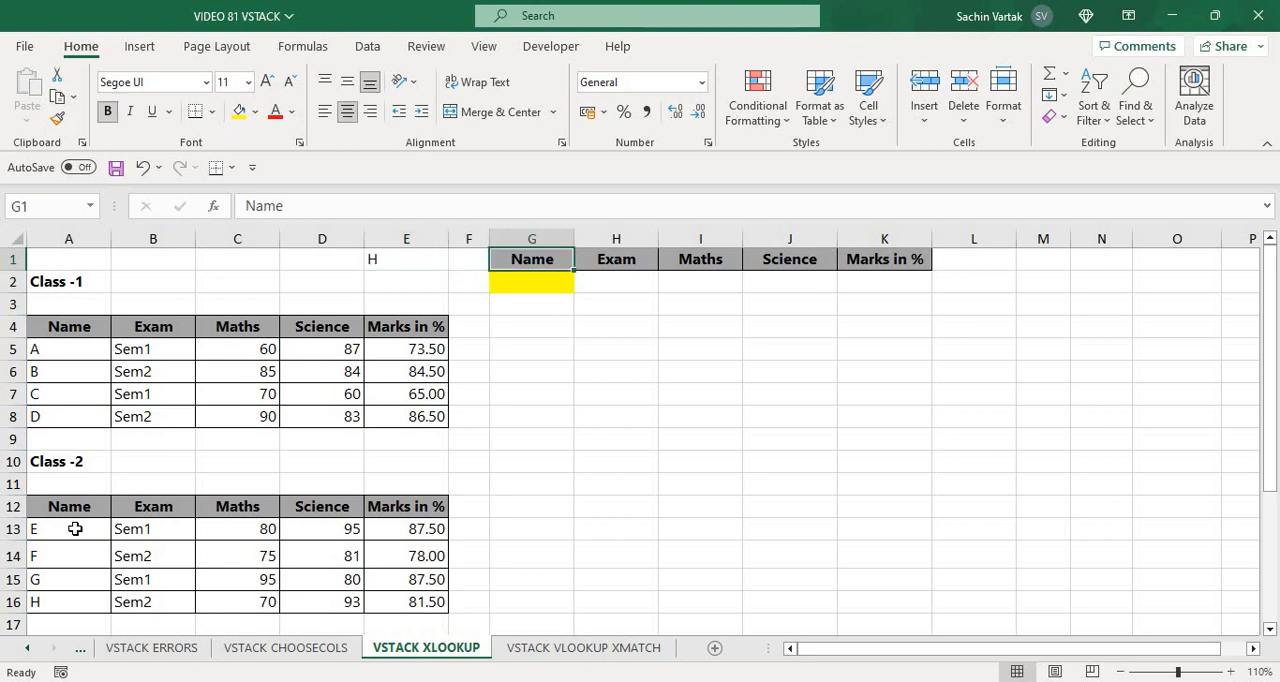
Start an XLOOKUP formula in G2 with cell E1 as the lookup value
key("Down")
type("=")
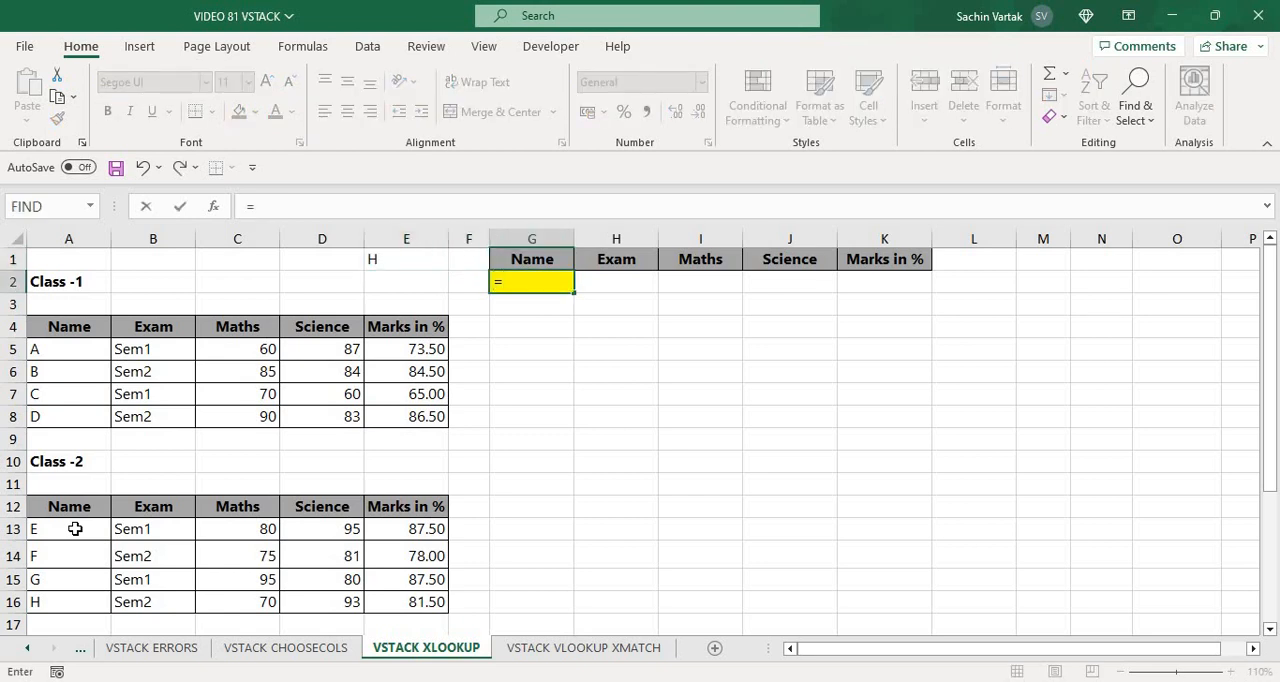
type("XL")
key("Tab")
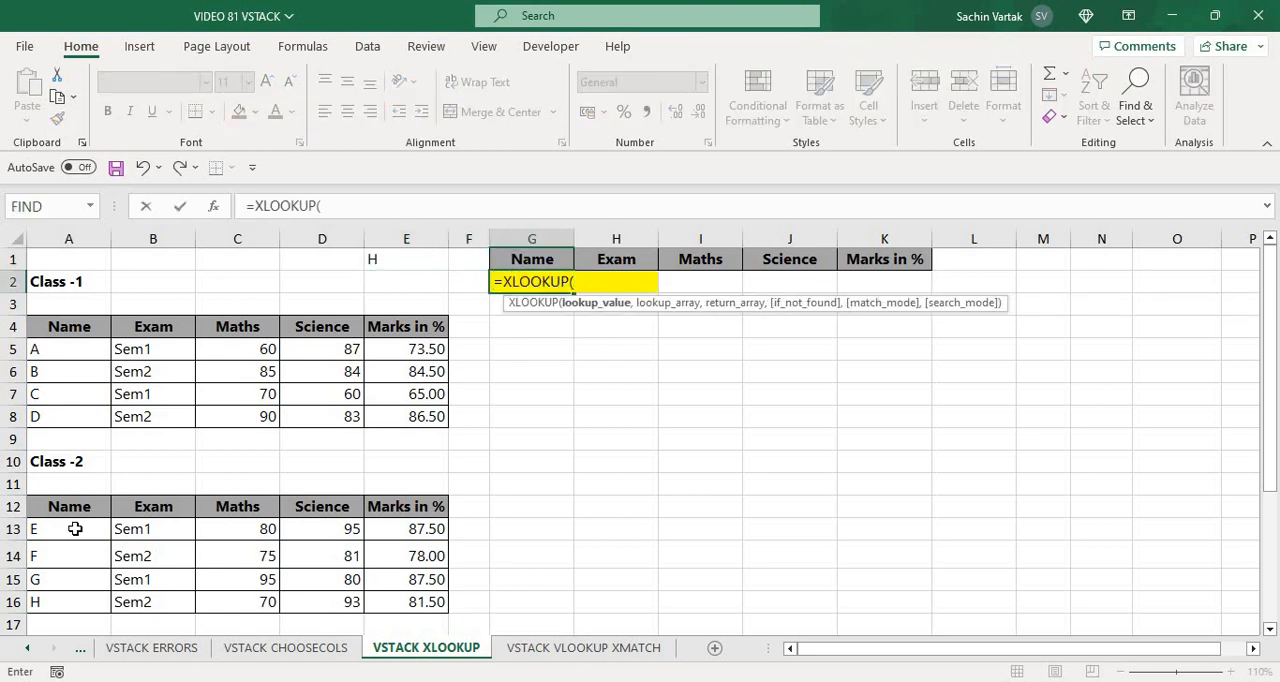
key("Left")
key("Left")
key("Left")
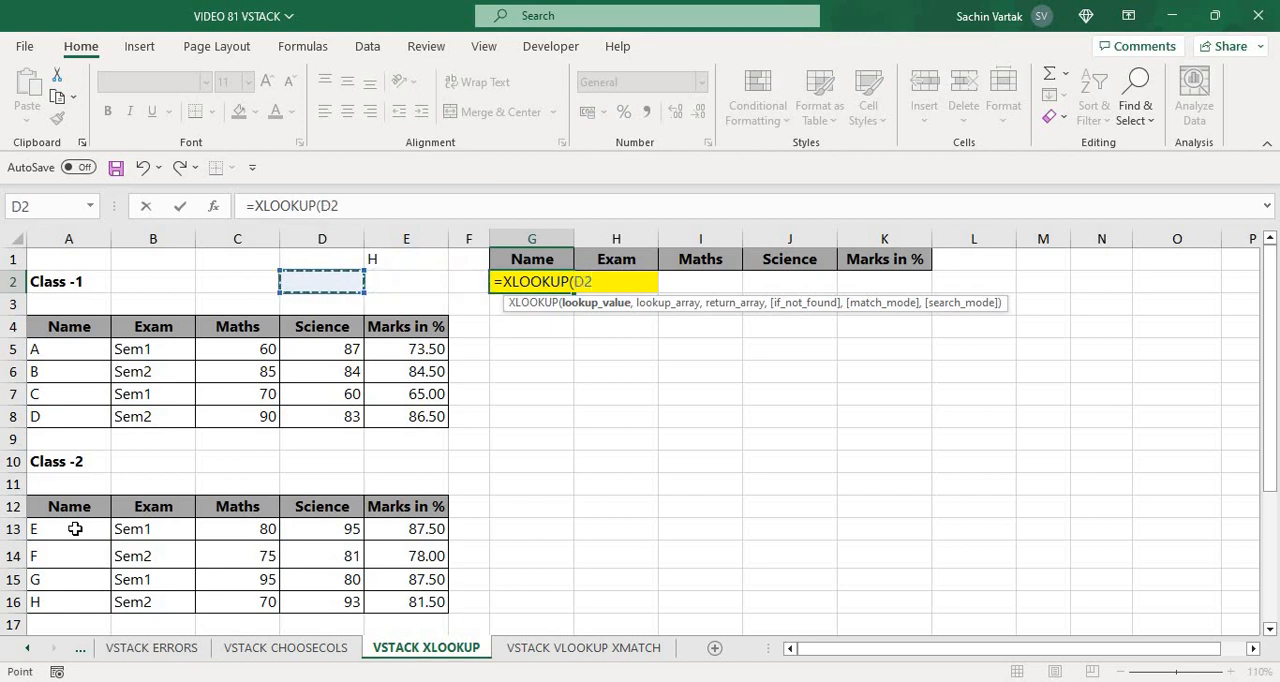
key("Right")
key("Up")
type(",")
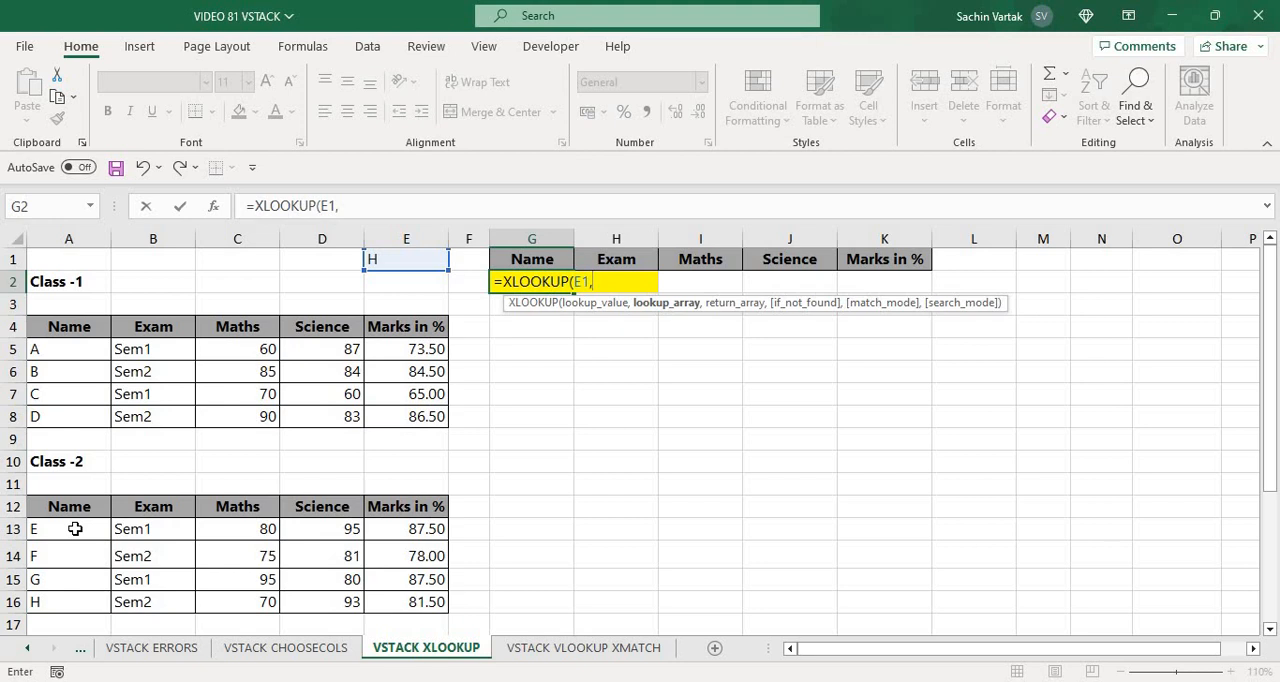
type("VST")
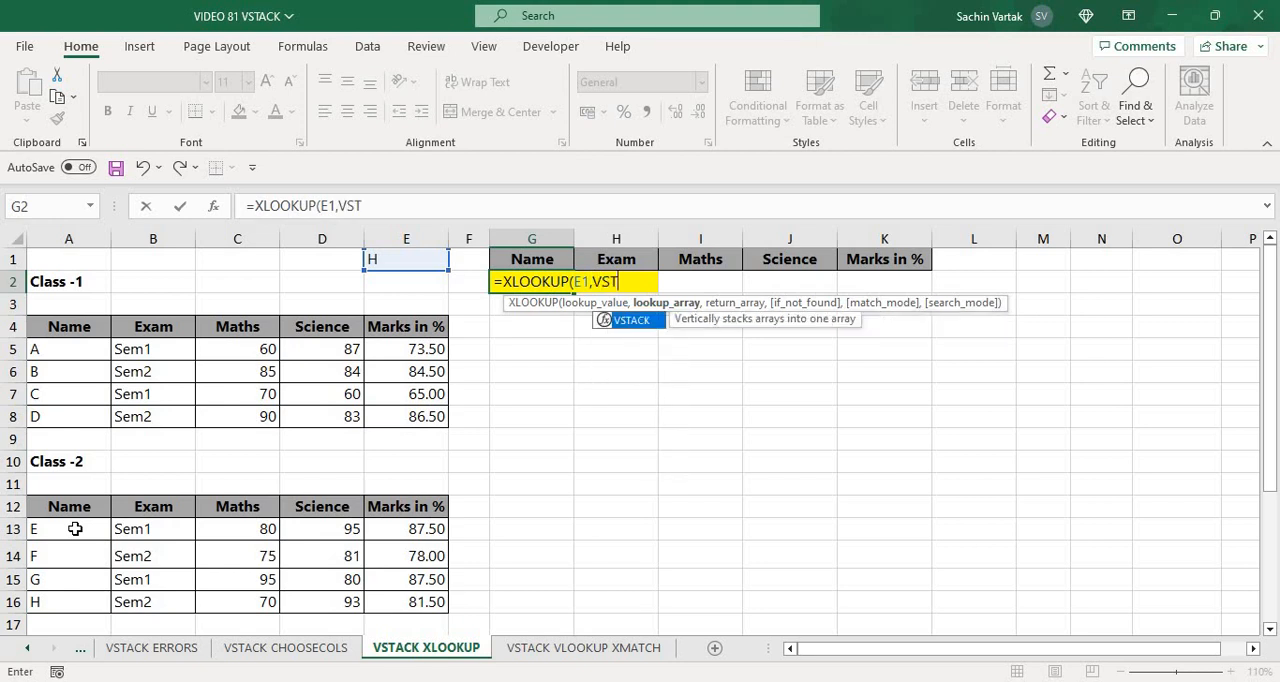
Set the XLOOKUP lookup array to a VSTACK of the two Name columns, A5:A8 and A13:A16
key("Tab")
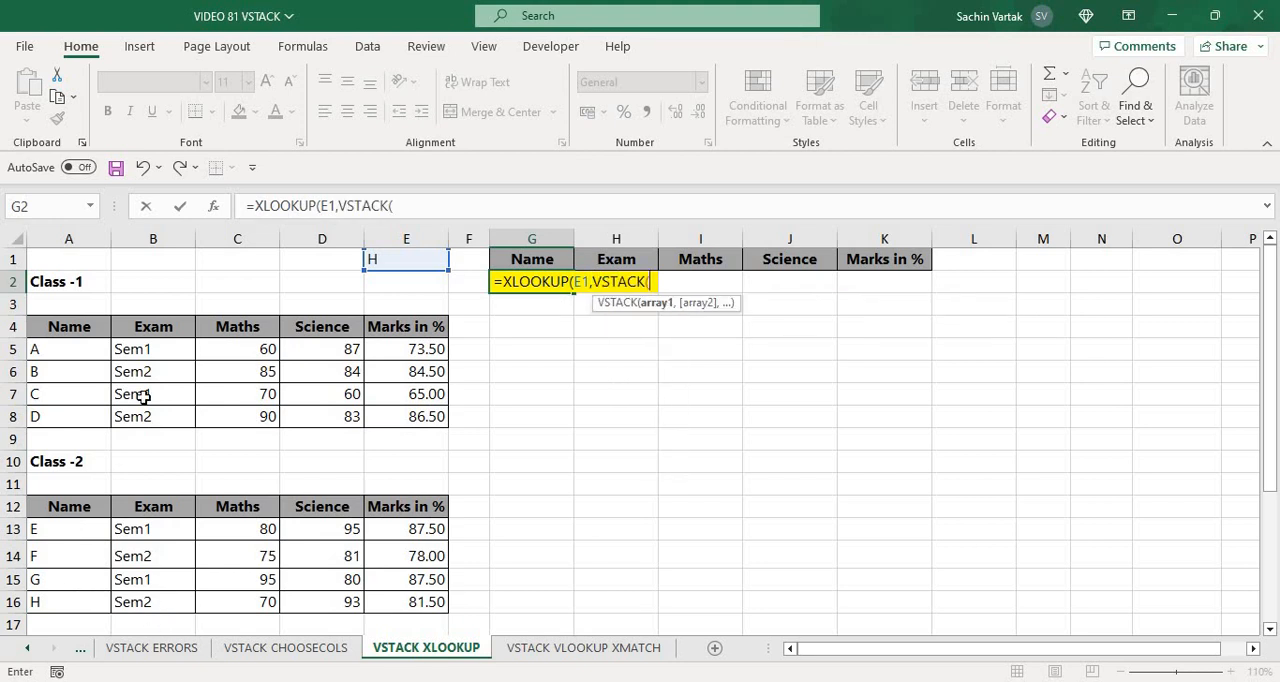
left_click(52, 353)
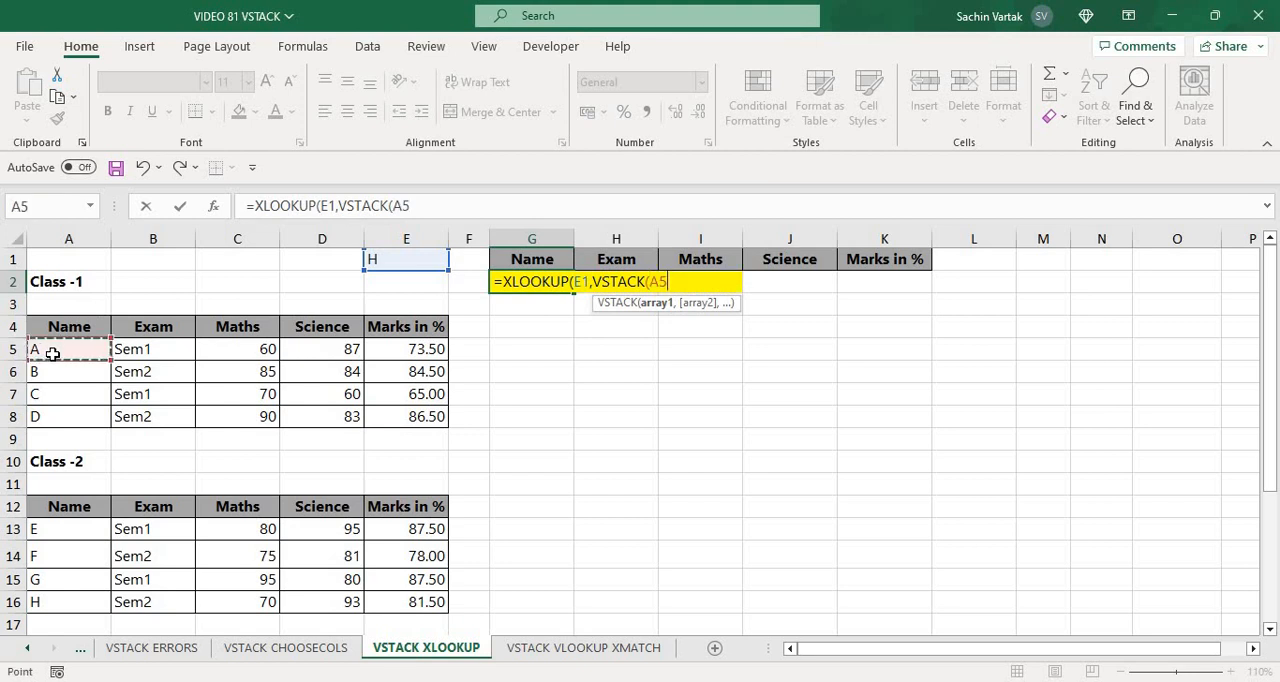
key("ctrl+shift+Down")
type(",")
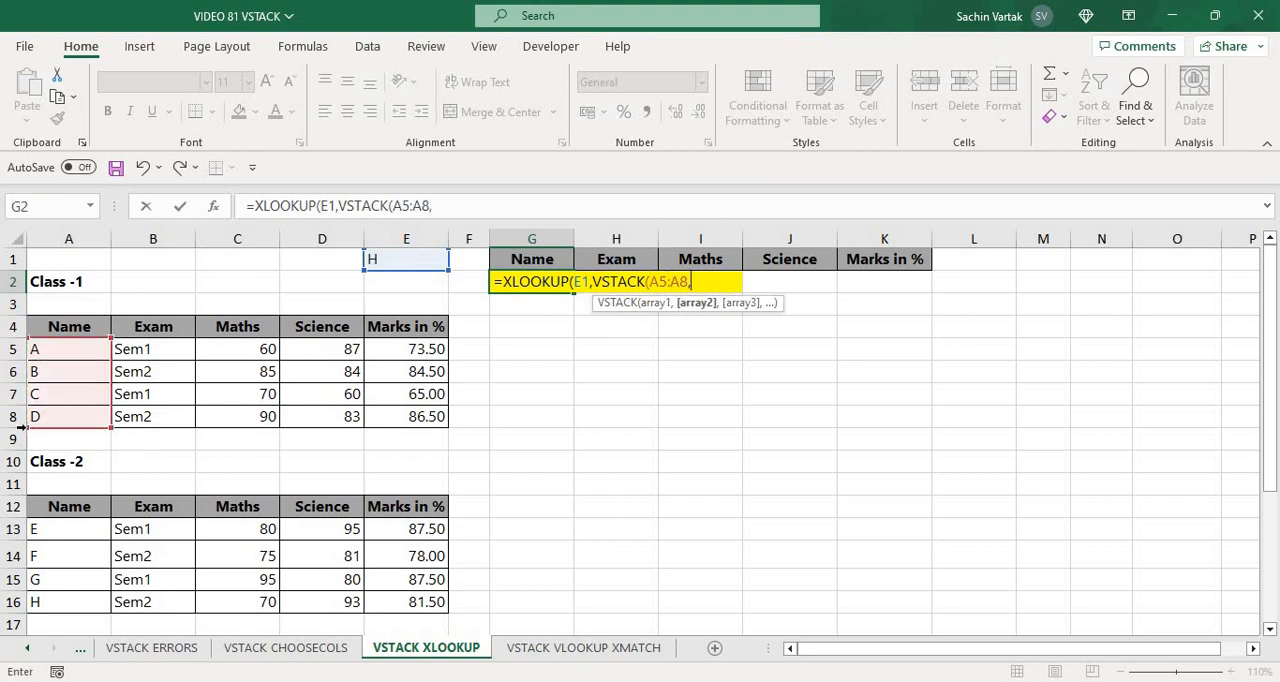
left_click(65, 533)
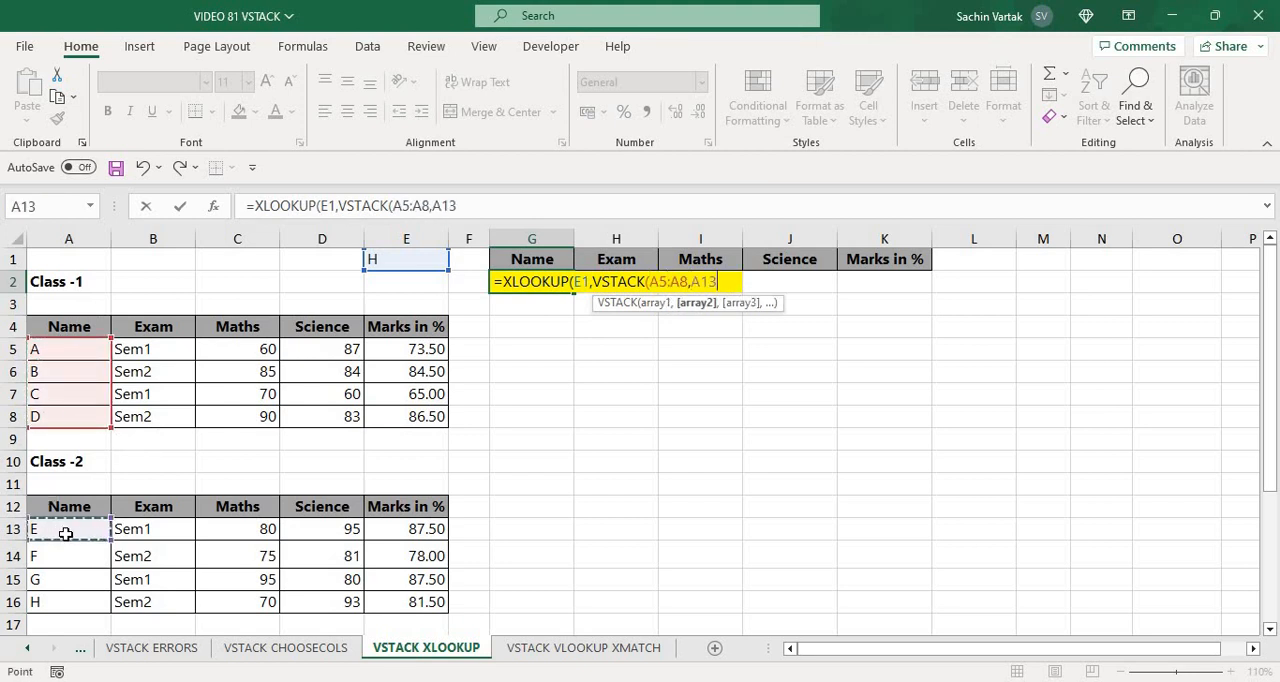
key("ctrl+shift+Down")
type(")")
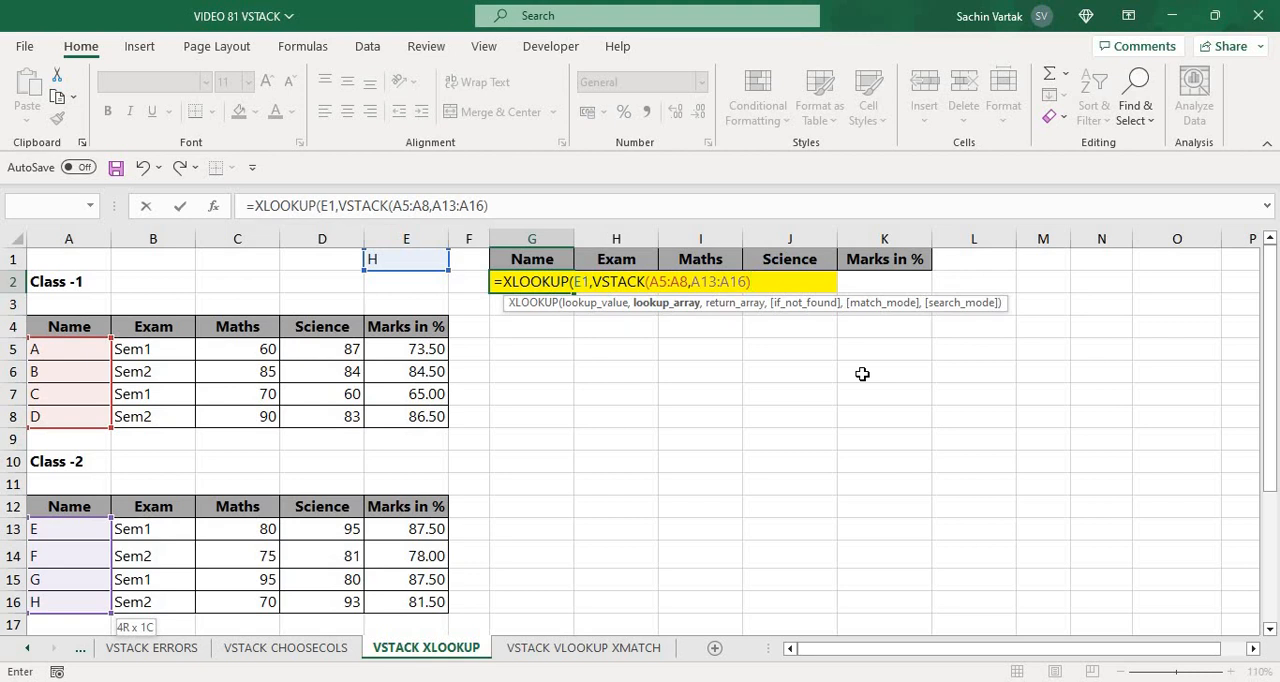
type(",")
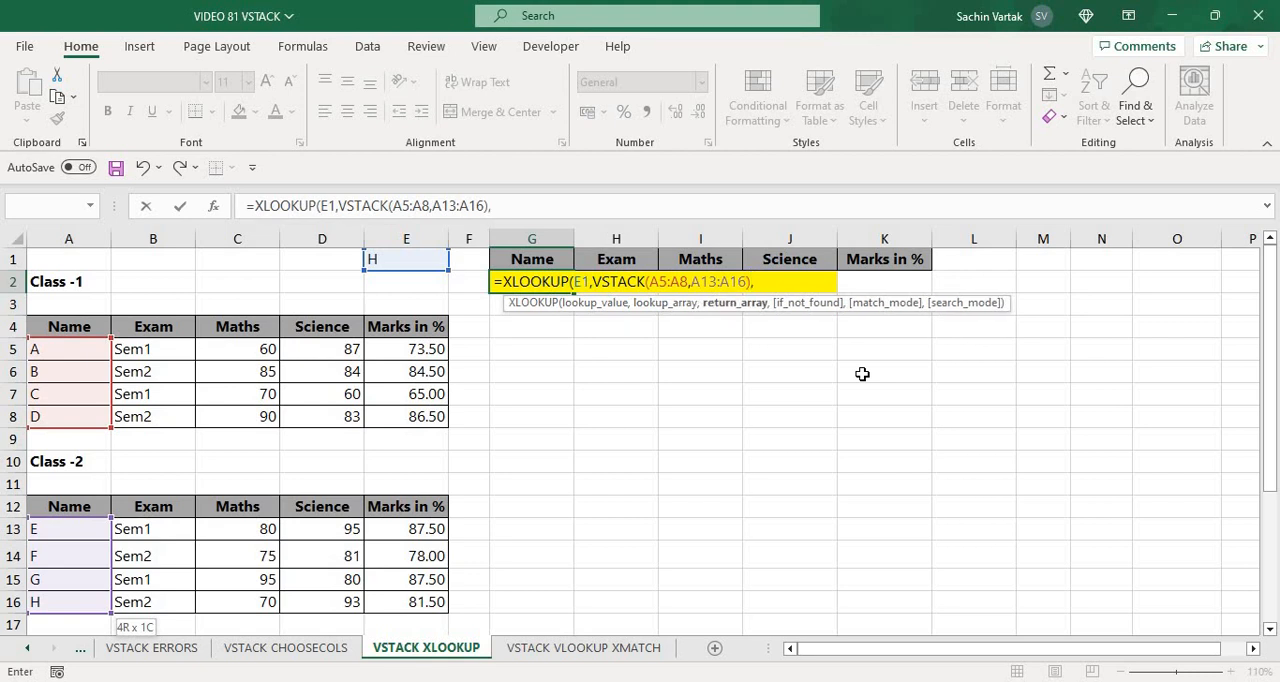
type("VST")
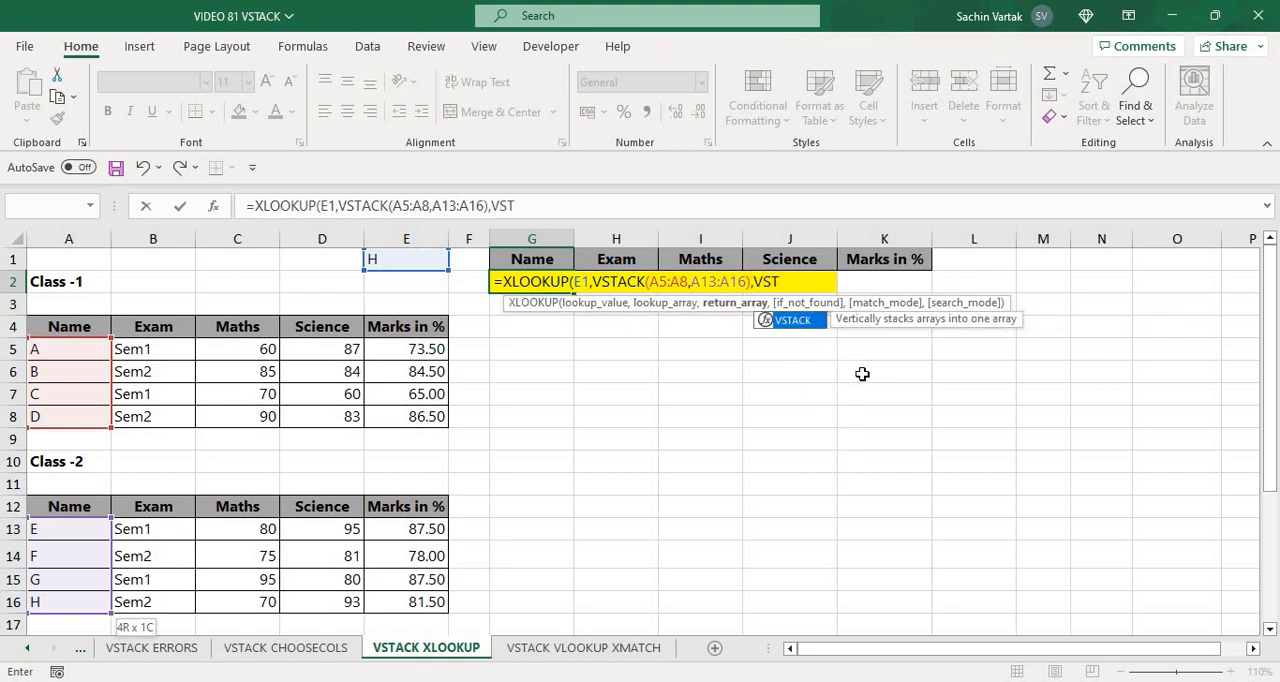
Set the return array to a VSTACK of the full class tables, A5:E8 and A13:E16, and complete G2's XLOOKUP formula
key("Tab")
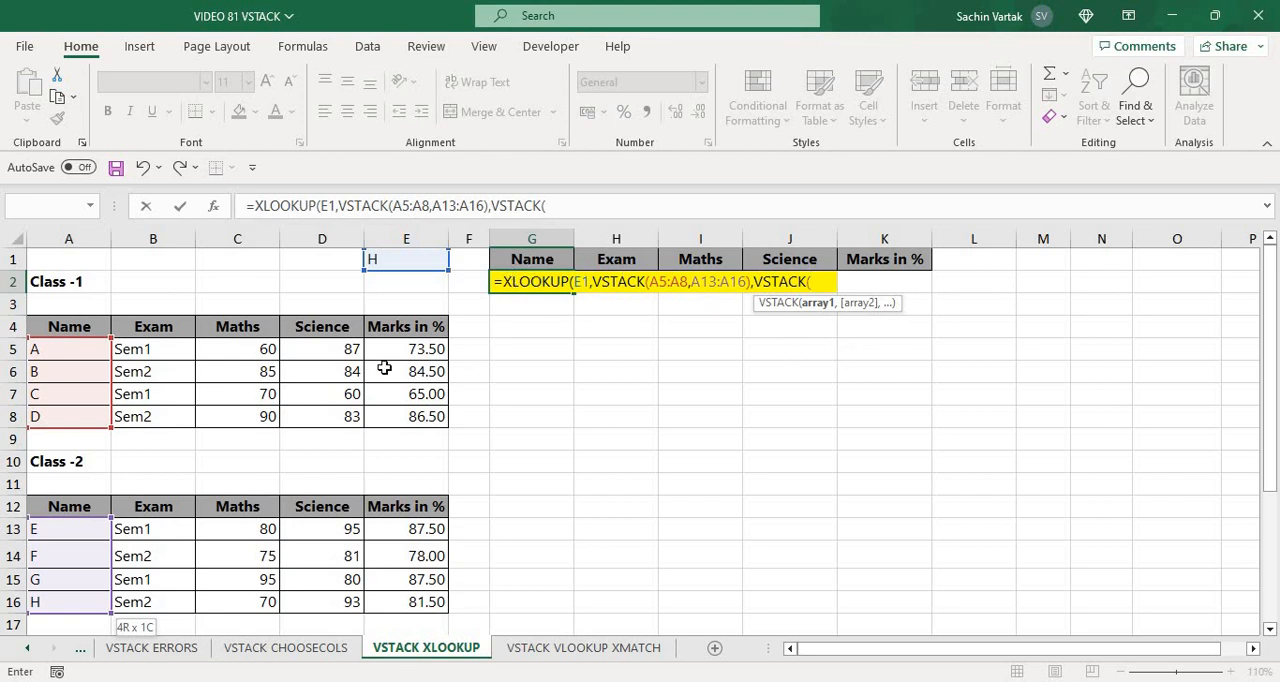
left_click(70, 349)
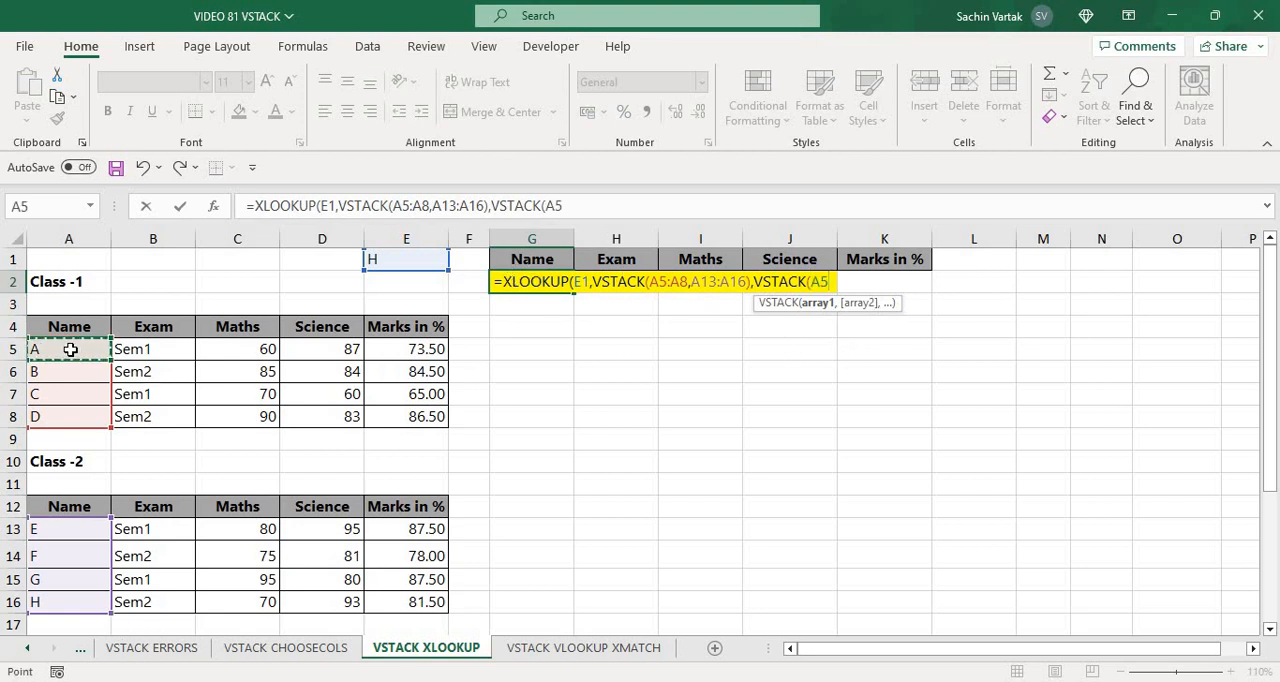
key("ctrl+shift+Right")
key("ctrl+shift+Down")
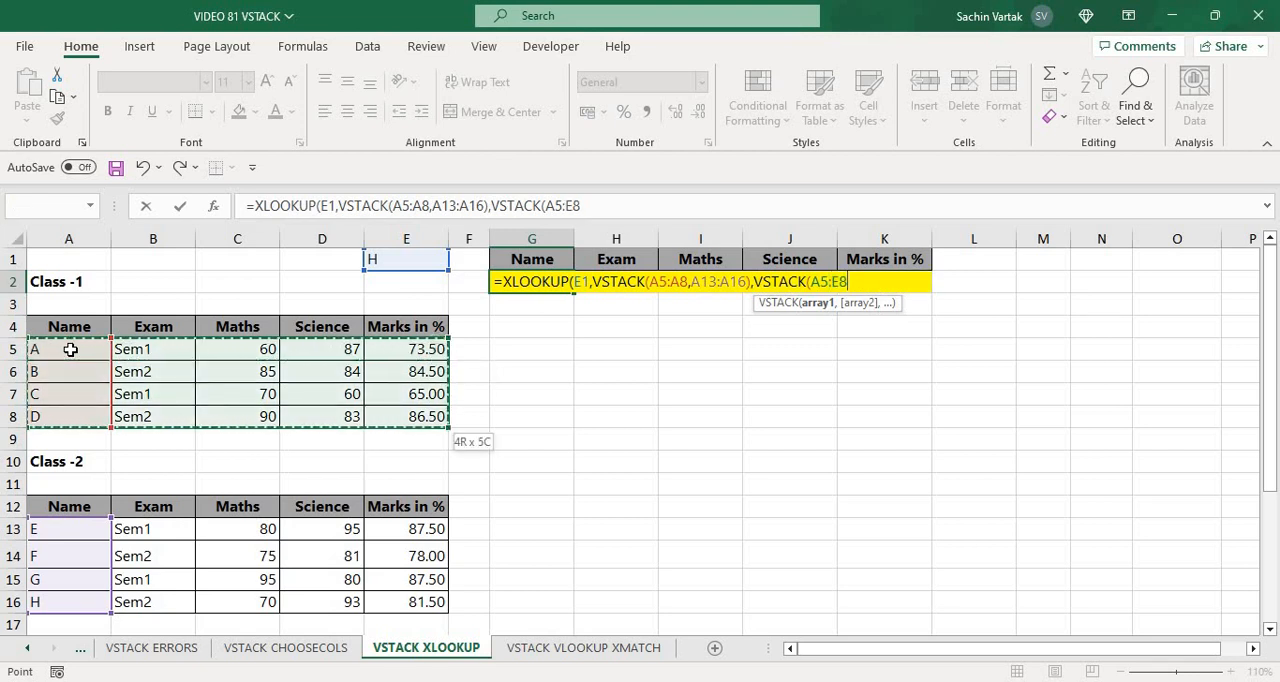
type(",")
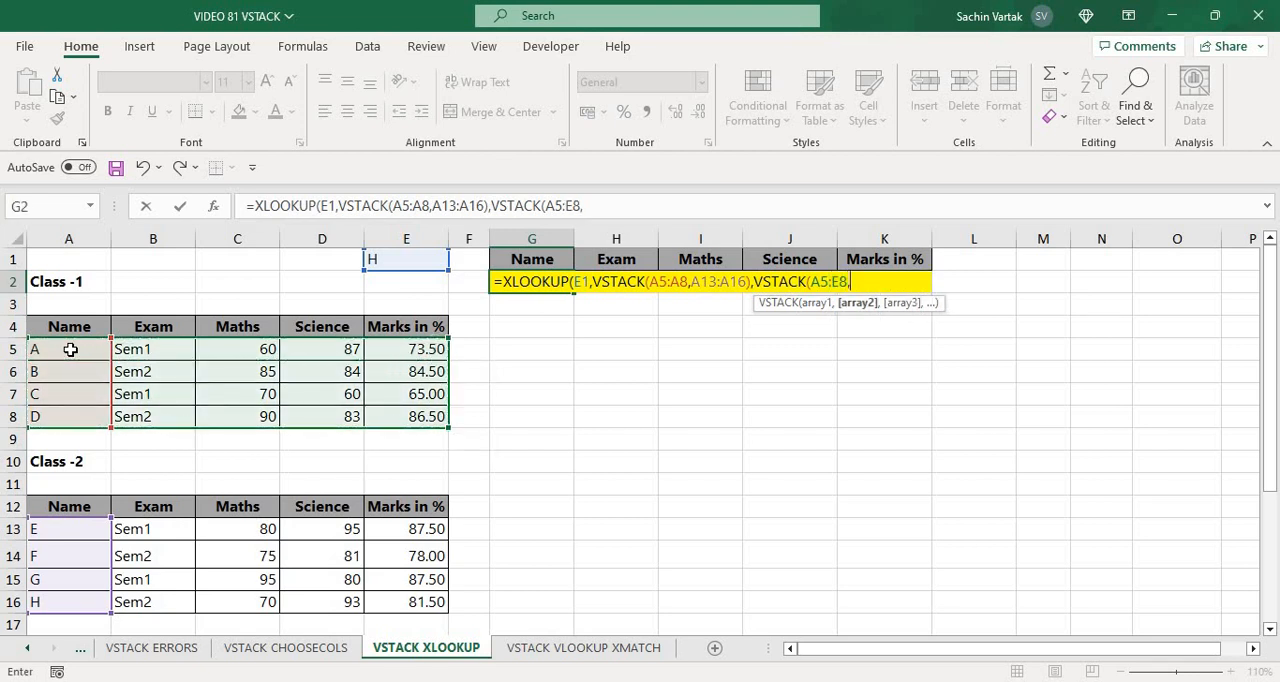
left_click(65, 533)
key("ctrl+shift+Right")
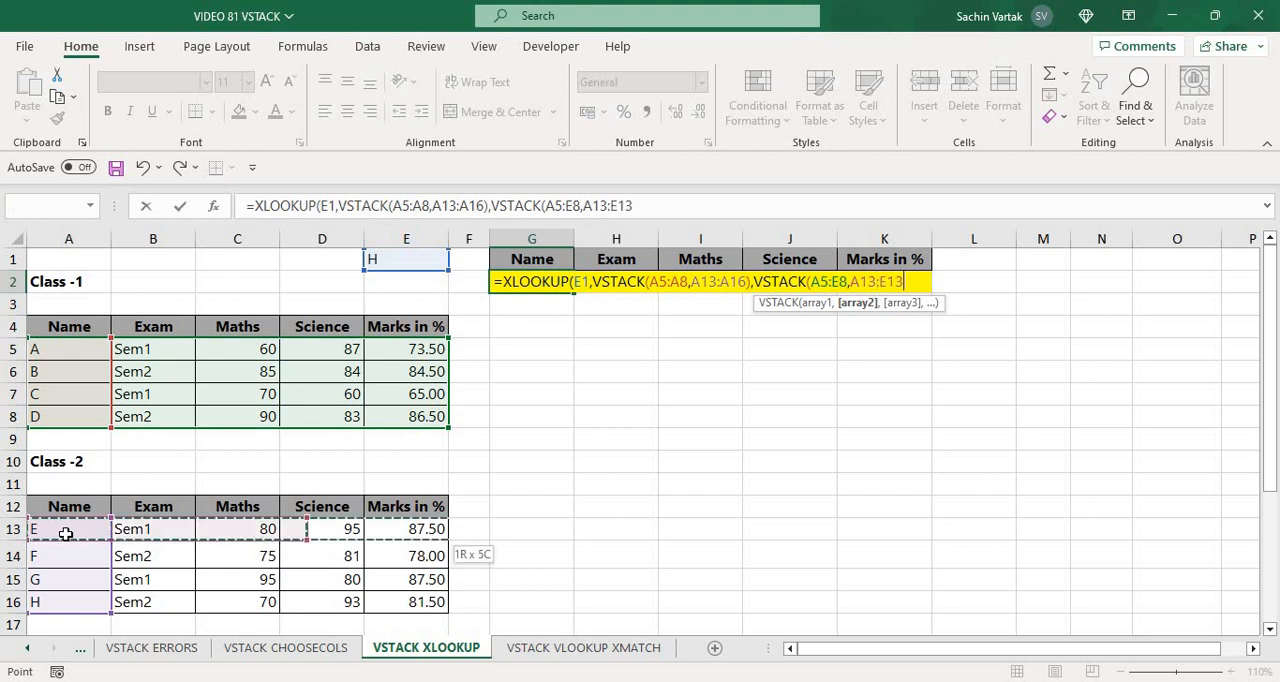
key("ctrl+shift+Down")
type(")")
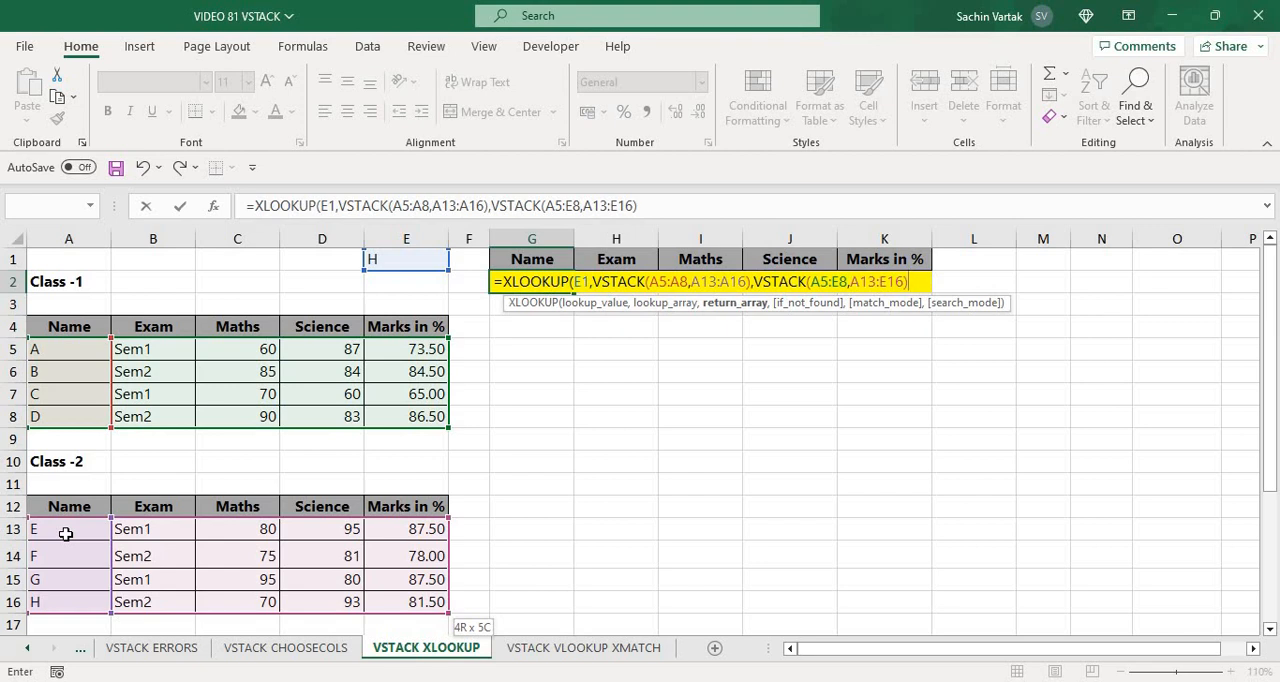
type(")")
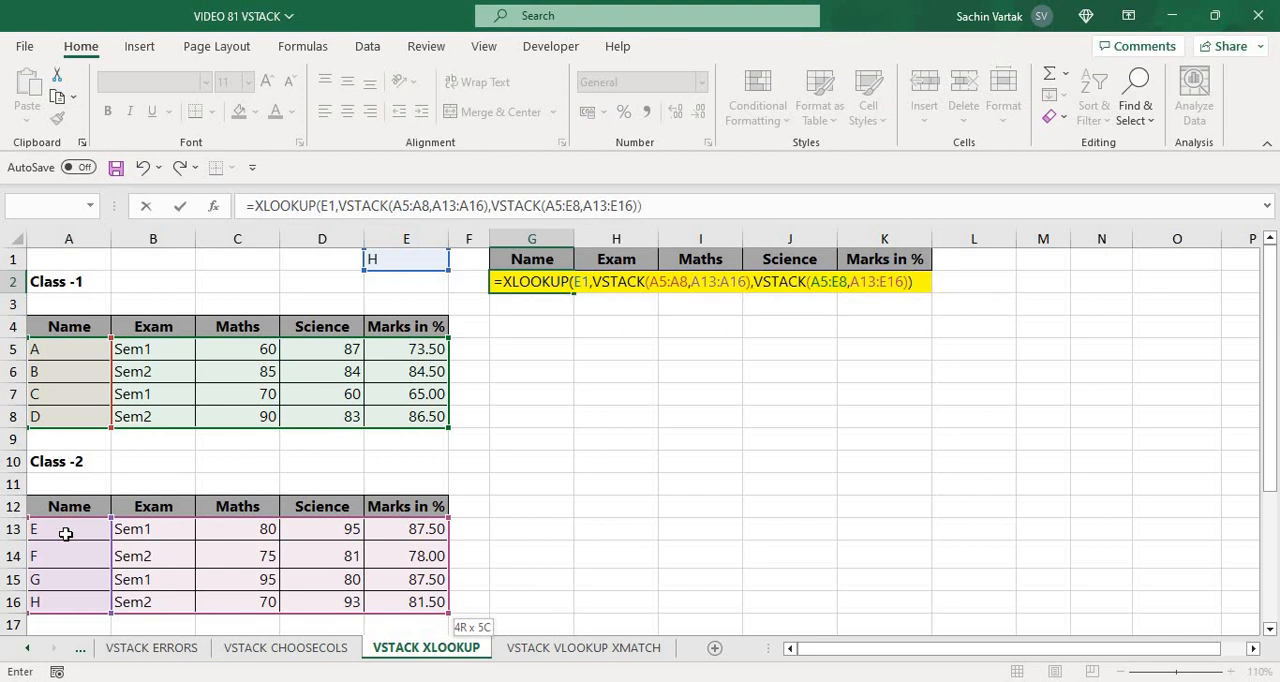
key("Return")
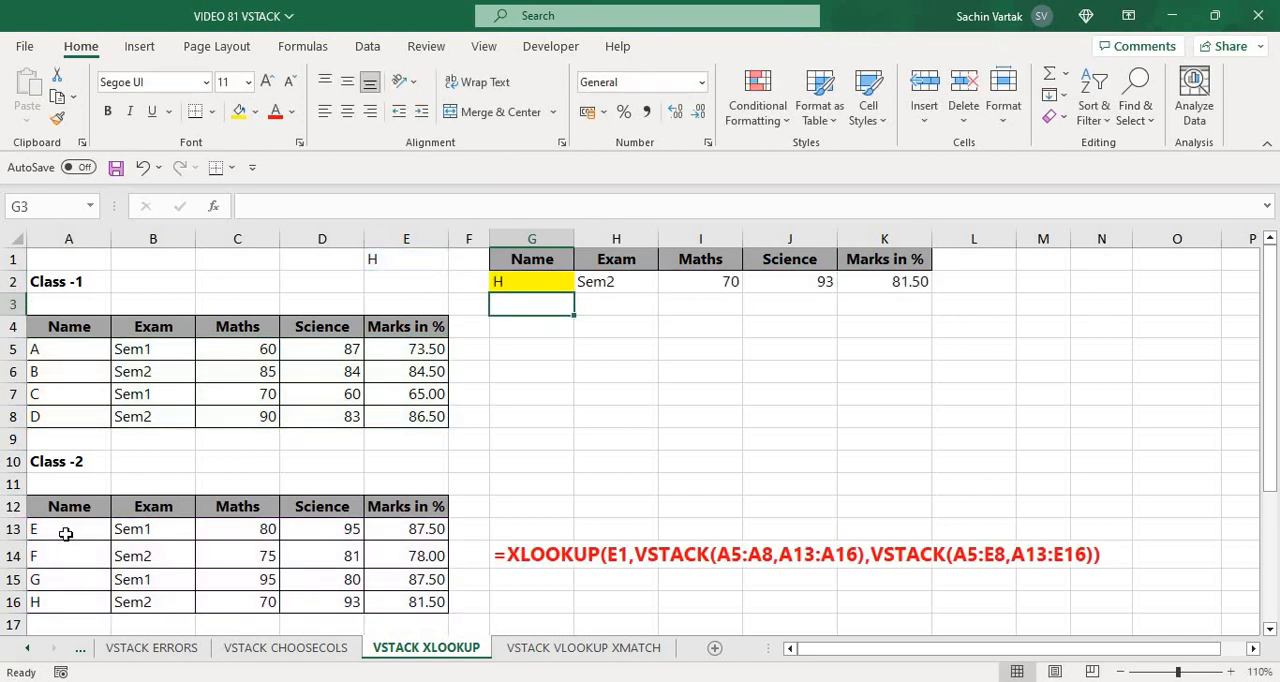
Examine the XLOOKUP output in row 2 alongside the formula text in G14 and the Class-1 source table
key("Up")
key("Down")
key("Down")
key("Down")
key("Down")
key("Down")
key("Down")
key("Down")
key("Down")
key("Down")
key("Down")
key("Down")
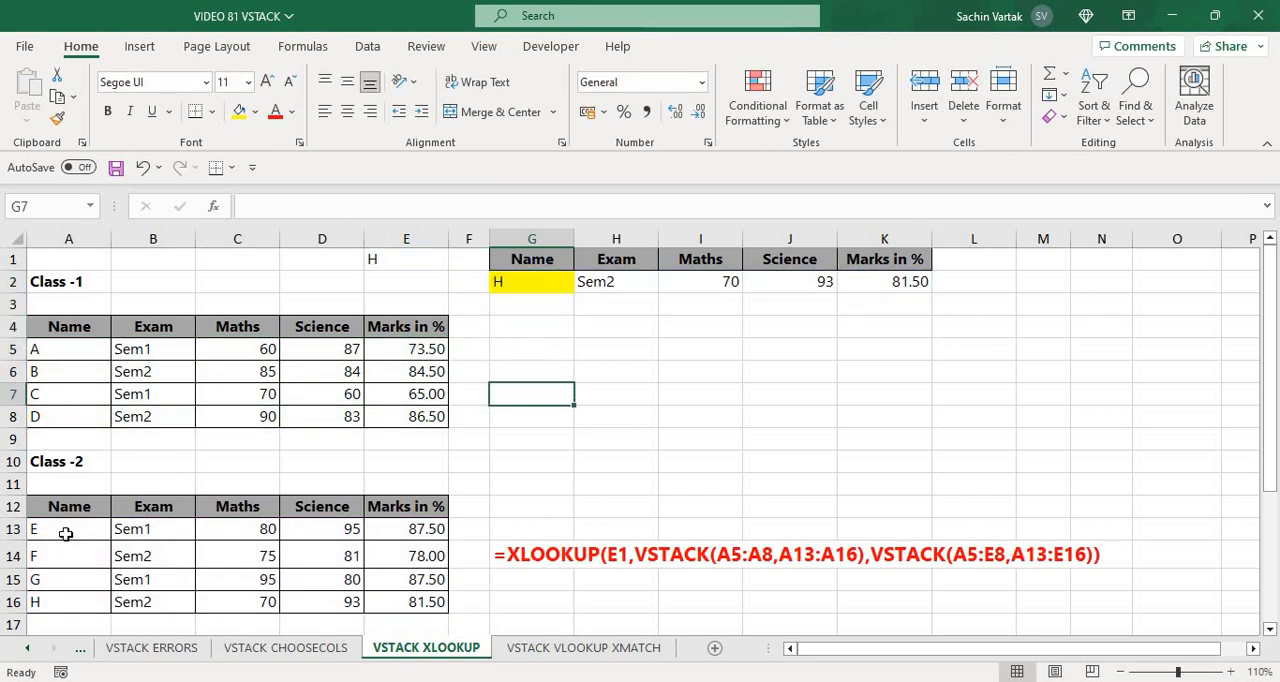
key("Down")
key("Down")
key("Up")
key("Up")
key("Up")
key("Up")
key("Up")
key("Up")
key("Up")
key("Up")
key("Up")
key("Up")
key("Up")
key("Up")
key("Up")
key("Up")
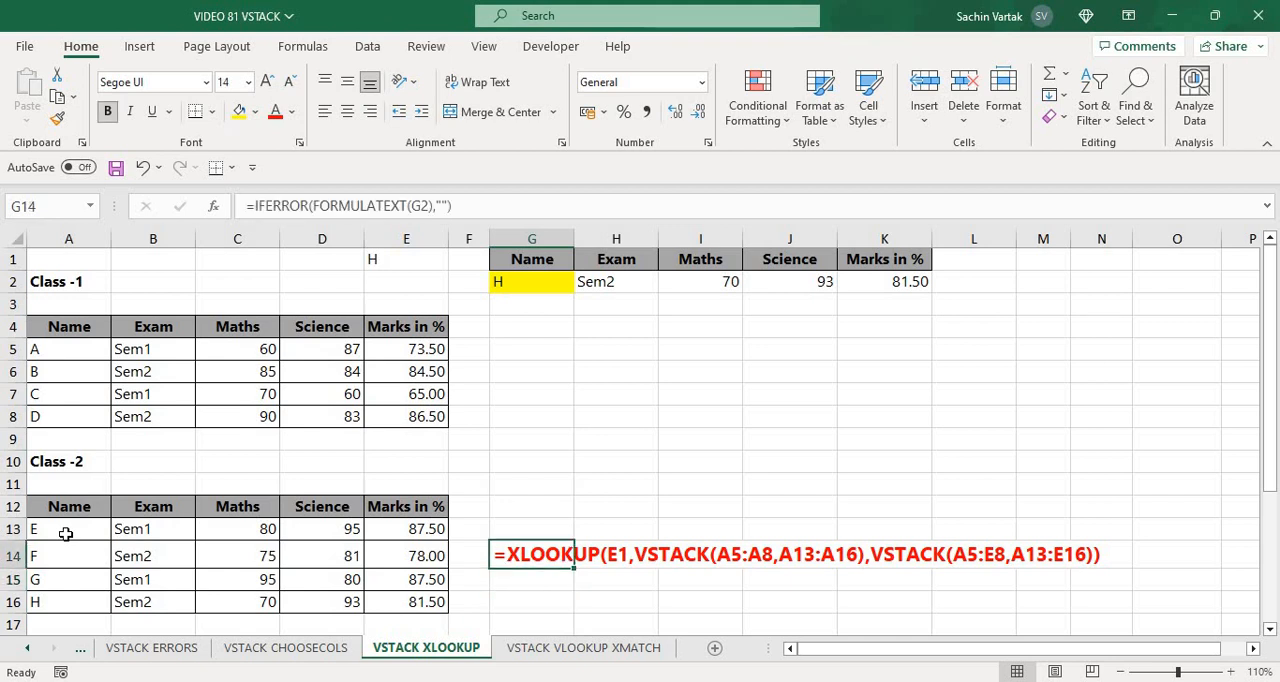
key("Down")
key("Down")
key("Left")
key("Left")
key("Left")
key("Left")
key("Left")
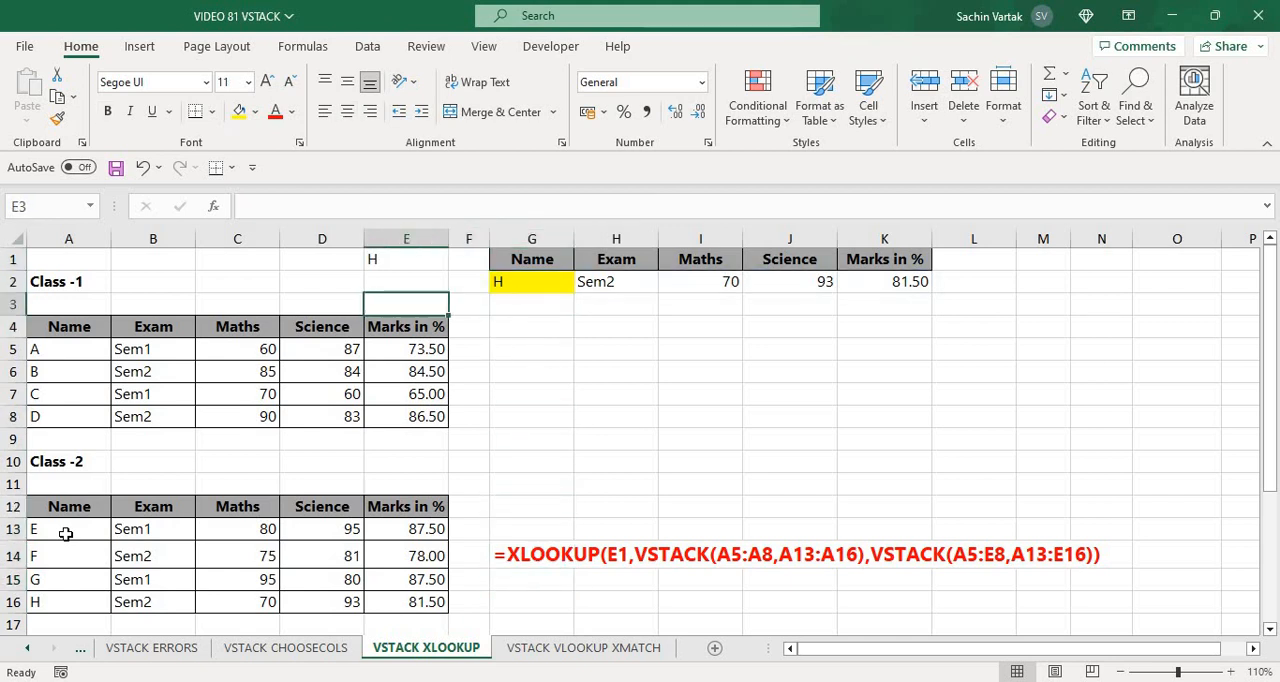
key("Down")
key("Down")
key("Left")
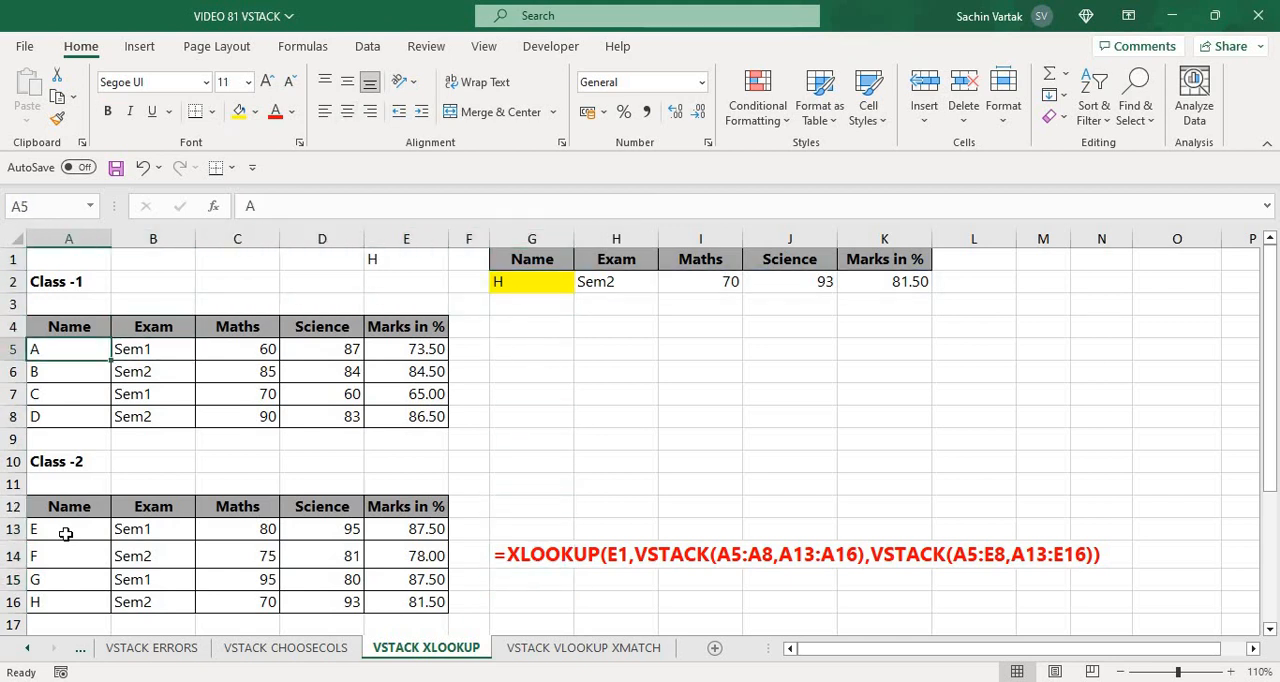
key("Right")
key("Right")
key("Right")
key("Right")
key("Right")
key("Up")
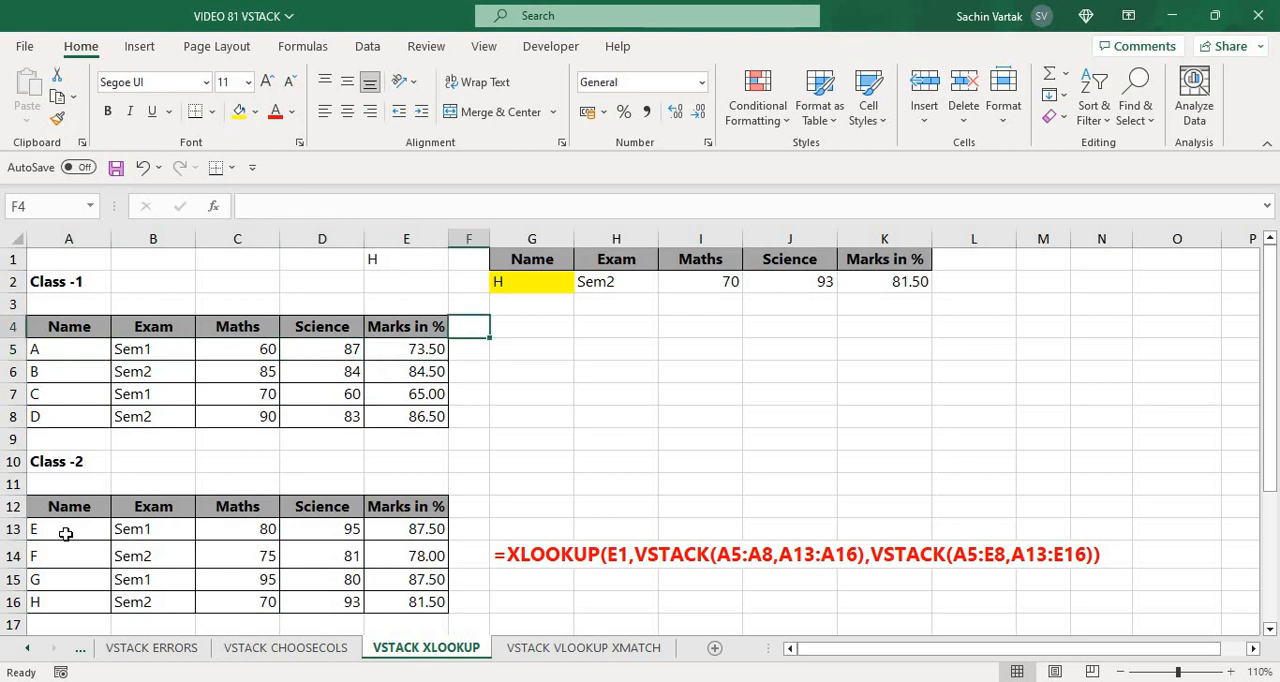
key("Right")
key("Up")
key("Up")
key("Down")
key("Down")
key("Down")
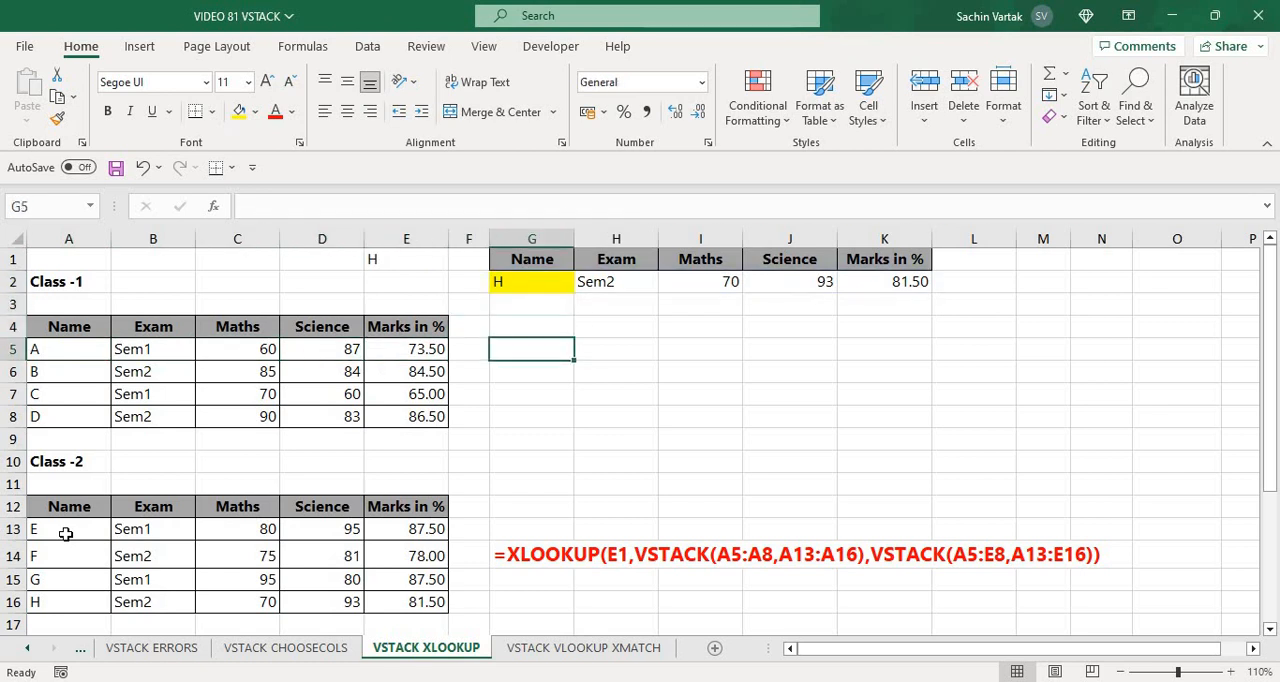
key("Up")
key("Up")
key("Up")
key("Up")
key("Down")
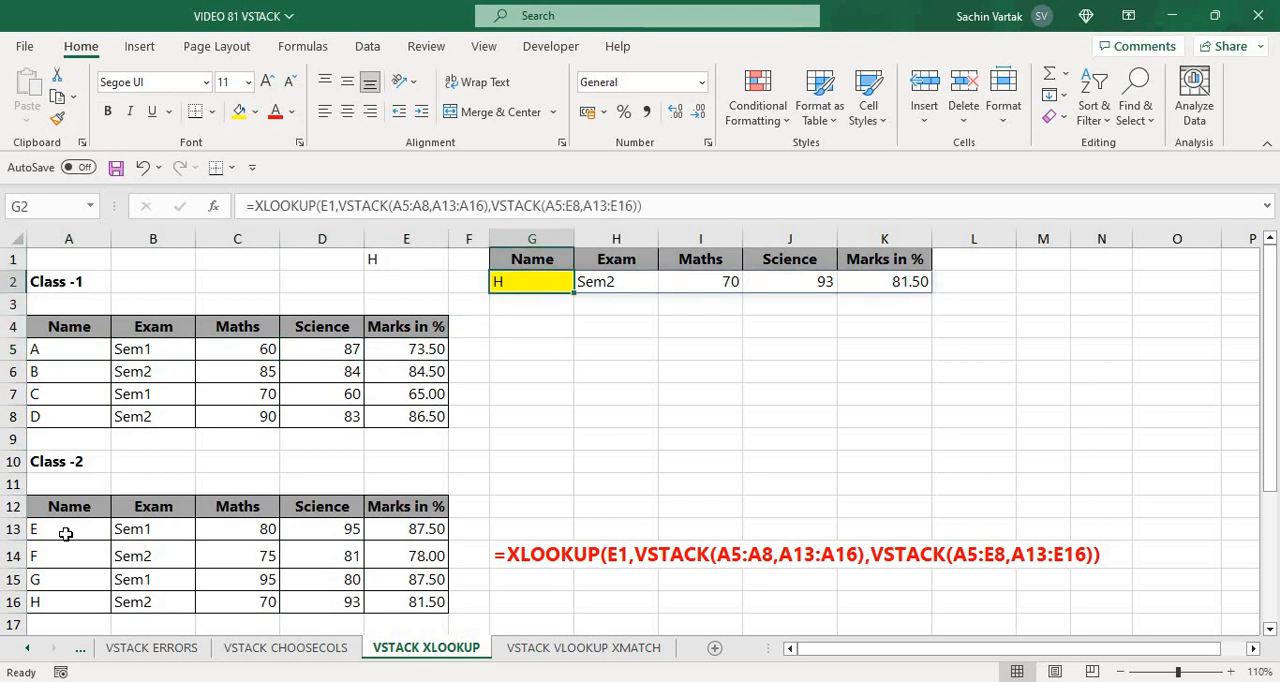
key("Left")
key("Left")
key("Left")
key("Left")
key("Left")
key("Left")
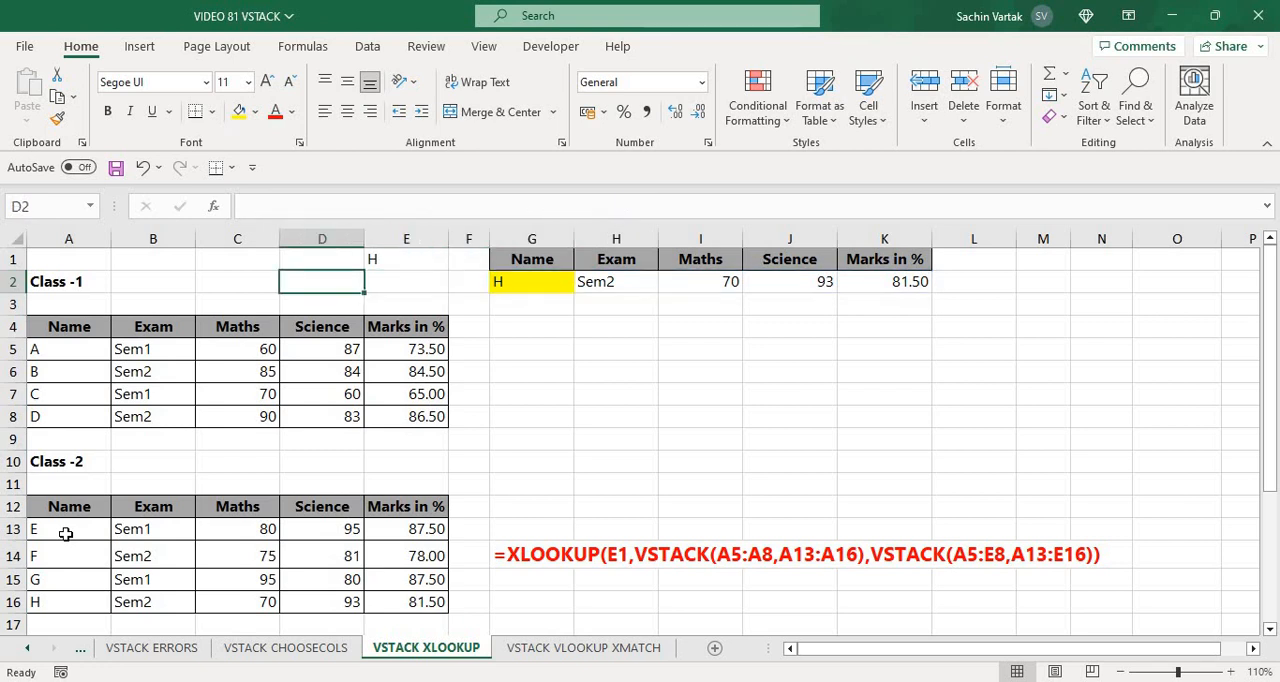
key("Right")
key("Right")
key("Right")
key("Right")
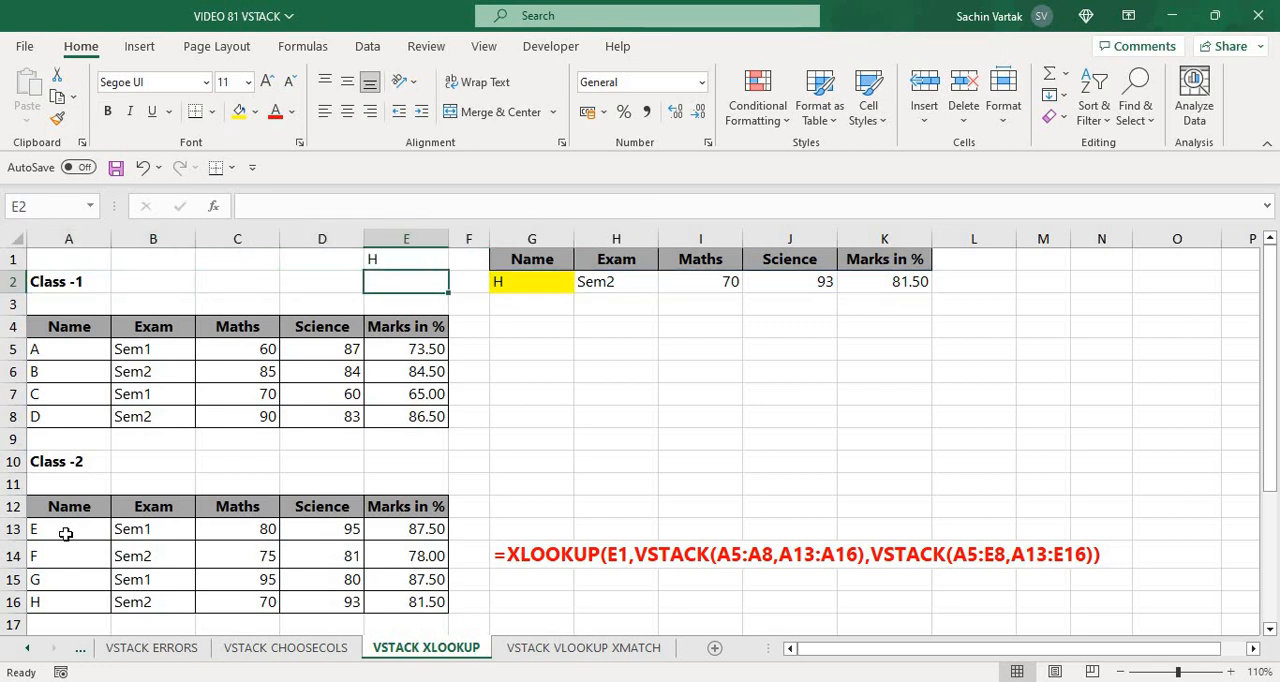
key("Right")
key("Right")
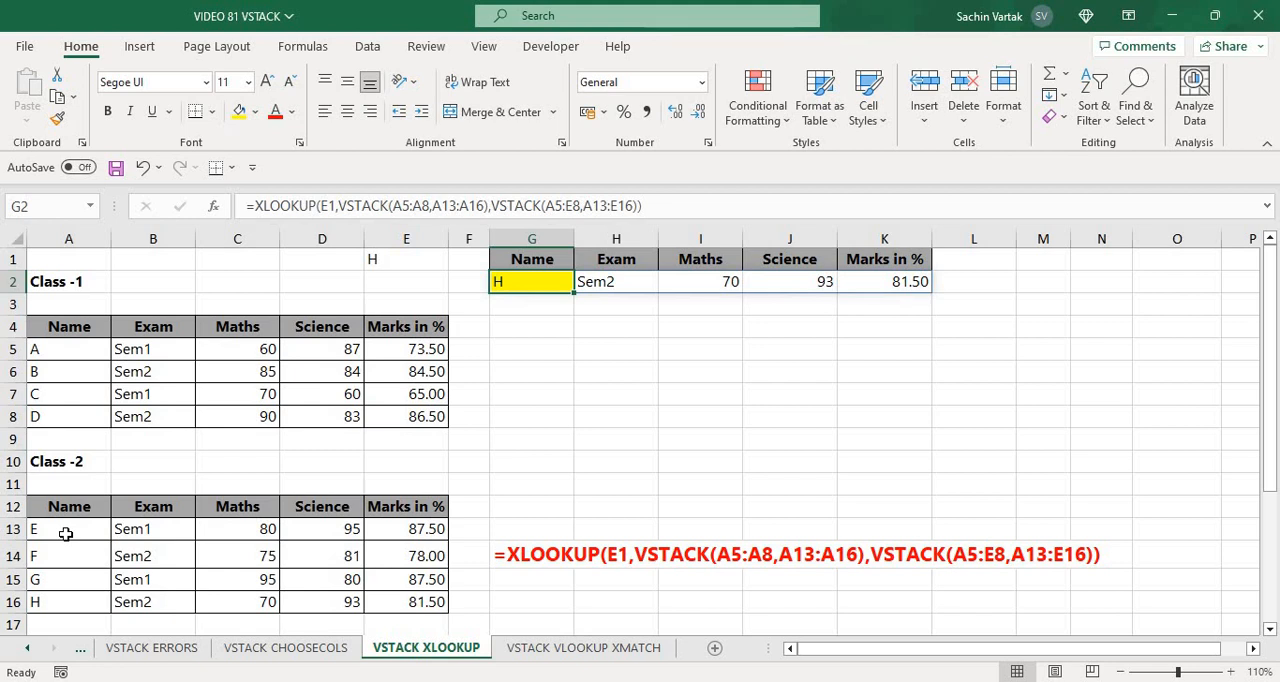
key("Down")
key("Left")
key("Left")
key("Left")
key("Left")
key("Left")
key("Left")
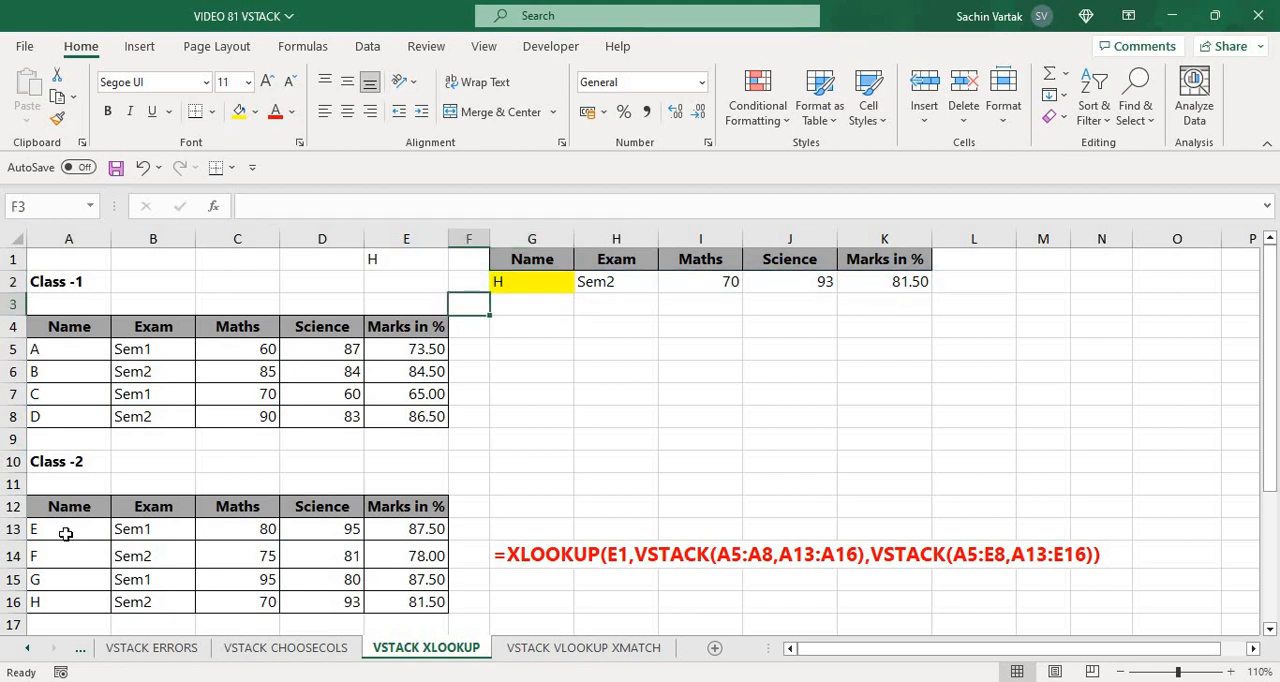
key("Down")
key("Down")
key("Down")
key("Down")
key("Down")
key("Down")
key("Down")
key("Down")
key("Down")
key("Down")
key("Down")
key("Down")
key("Down")
key("Down")
key("Down")
key("Down")
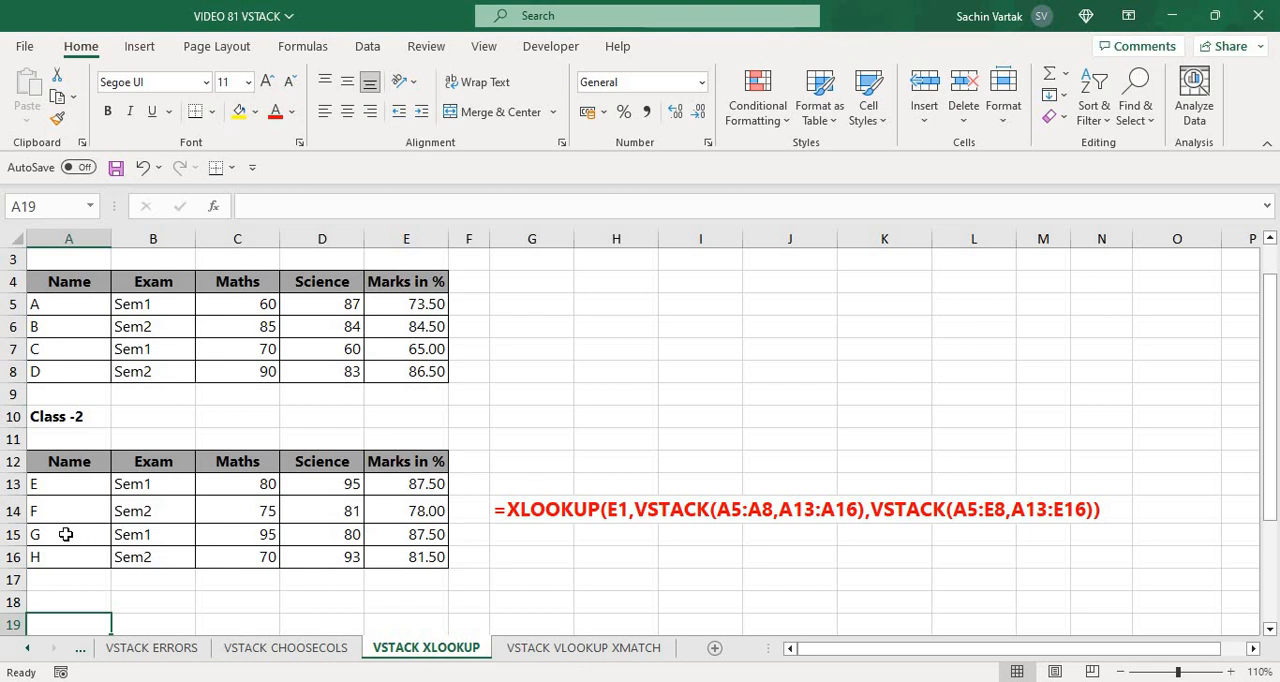
key("Up")
key("Up")
key("Up")
key("Up")
key("Up")
key("Up")
key("Up")
key("Up")
key("Up")
key("Up")
key("Up")
key("Up")
key("Up")
key("Up")
key("Up")
key("Up")
key("Up")
key("Up")
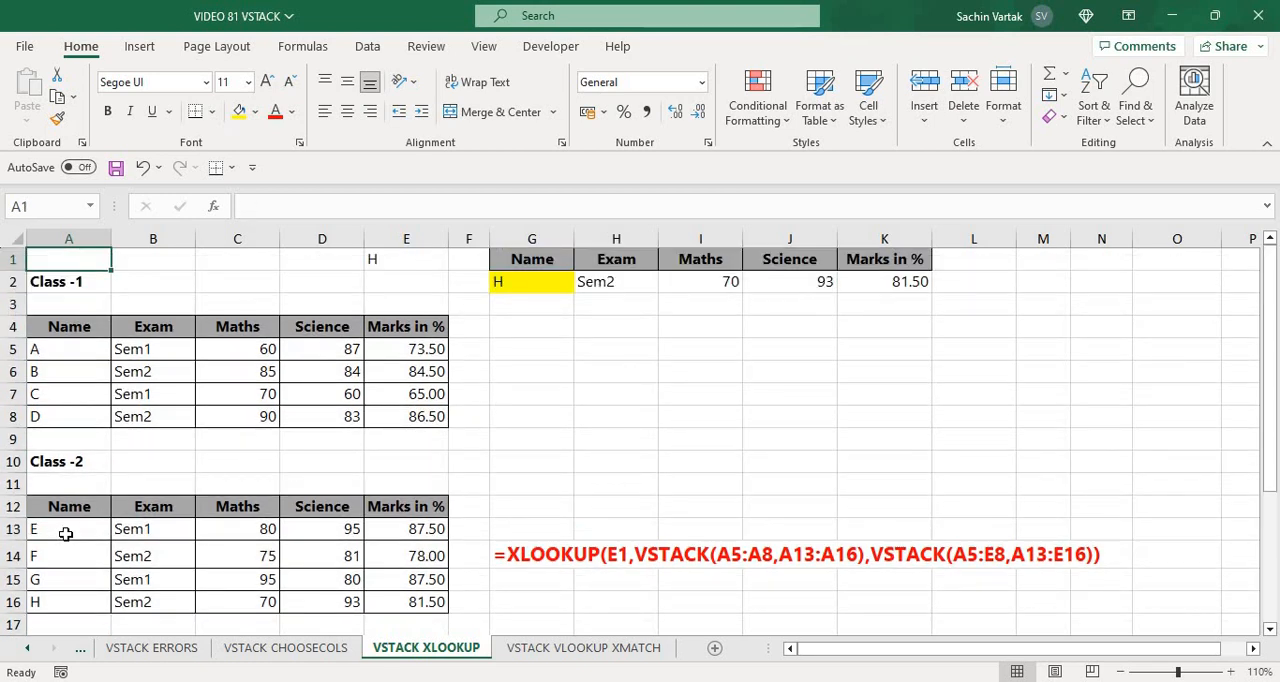
key("Right")
key("Right")
key("Right")
key("Right")
key("Right")
key("Right")
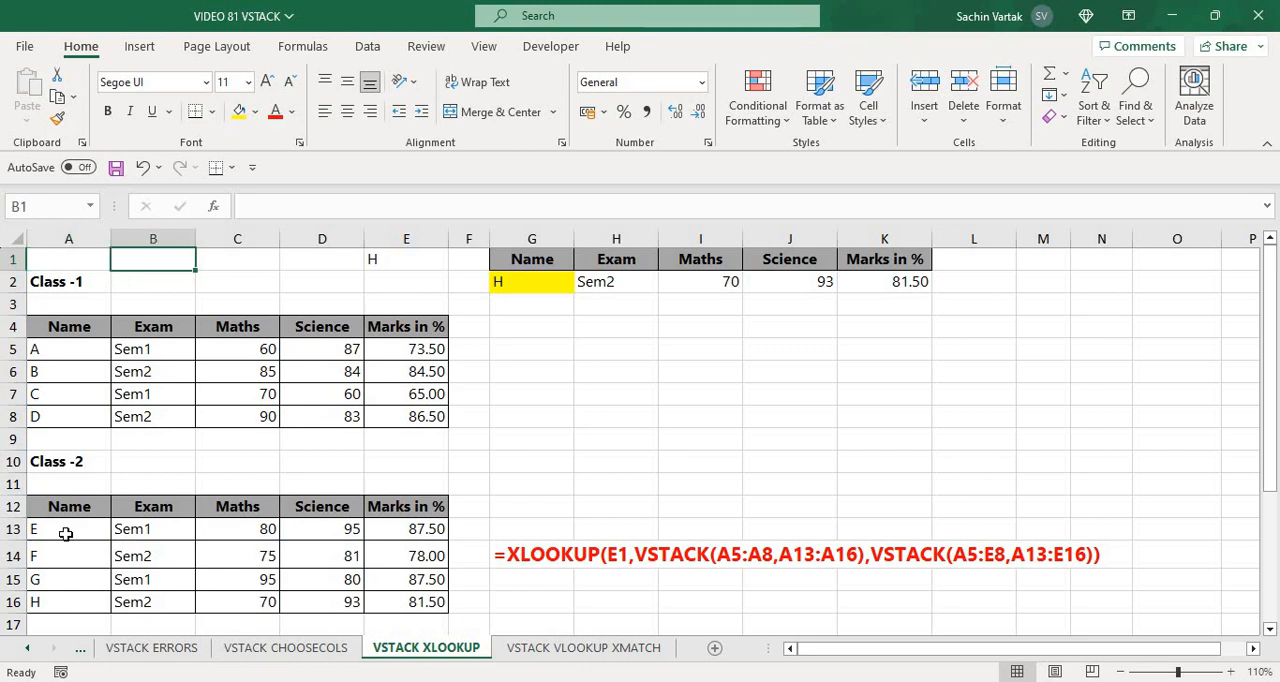
key("Down")
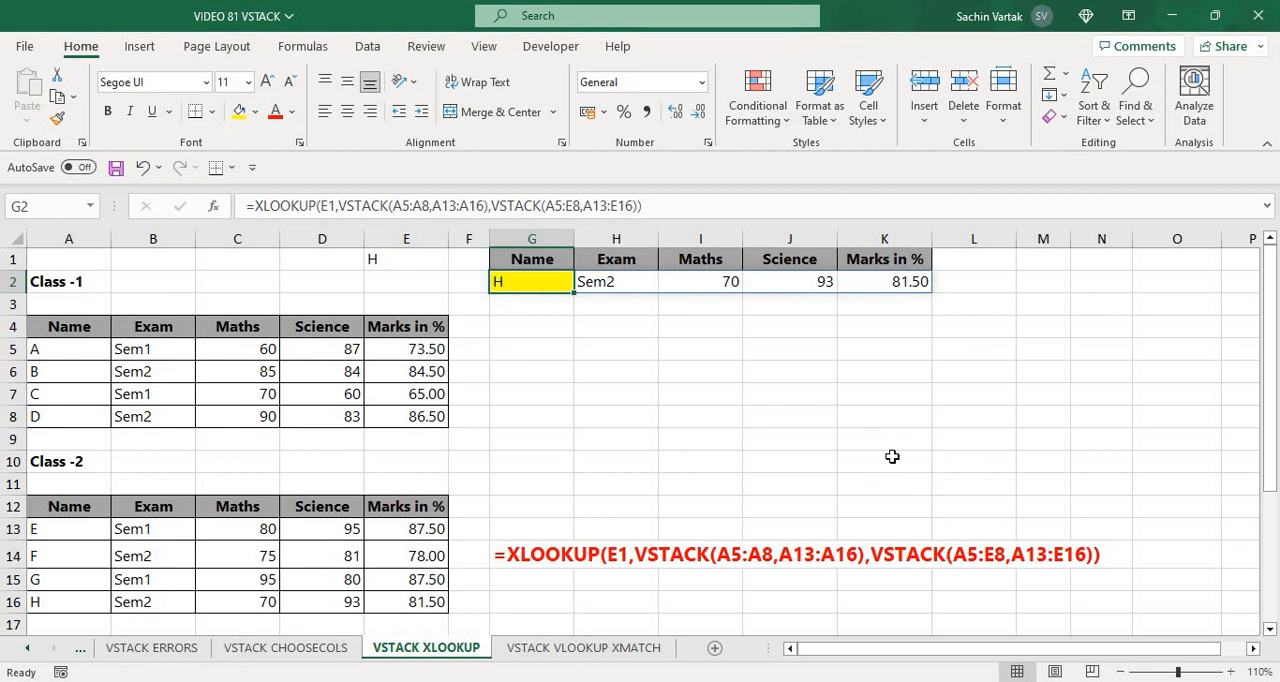
Go to the VSTACK VLOOKUP XMATCH sheet and examine the lookup name in G2, the H1 header and the Class-1 headers
key("ctrl+Page_Down")
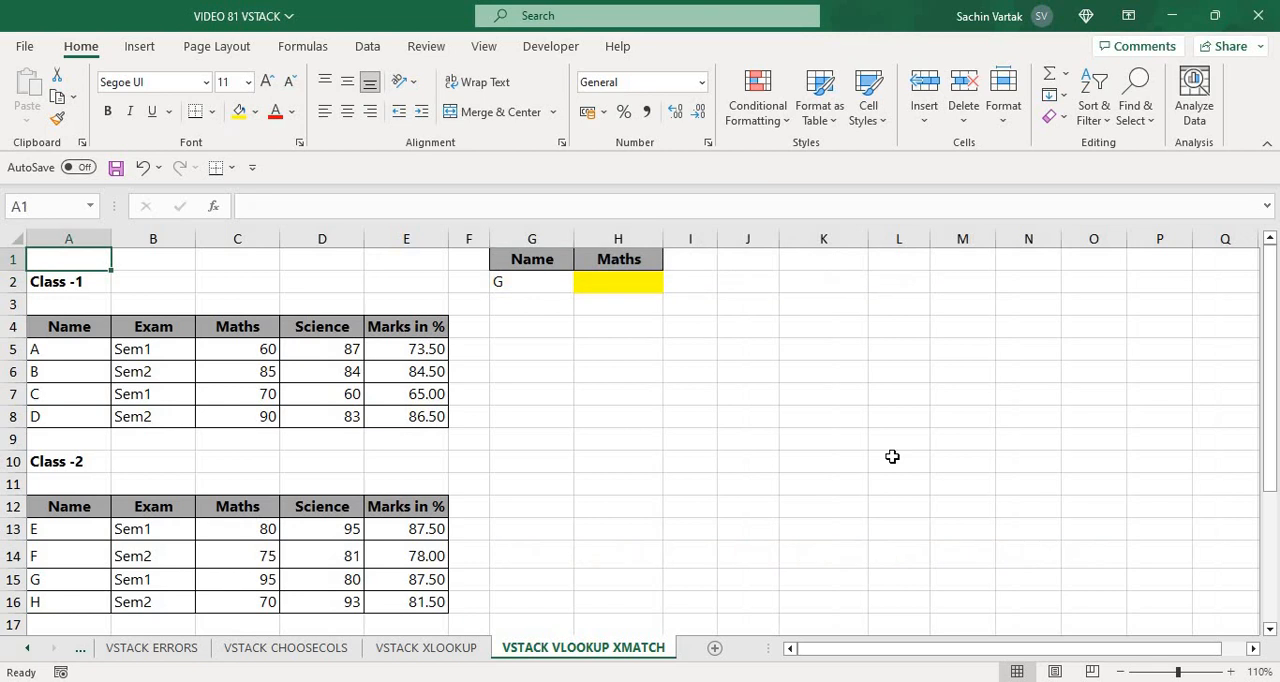
key("Right")
key("Right")
key("Right")
key("Right")
key("Right")
key("Right")
key("Down")
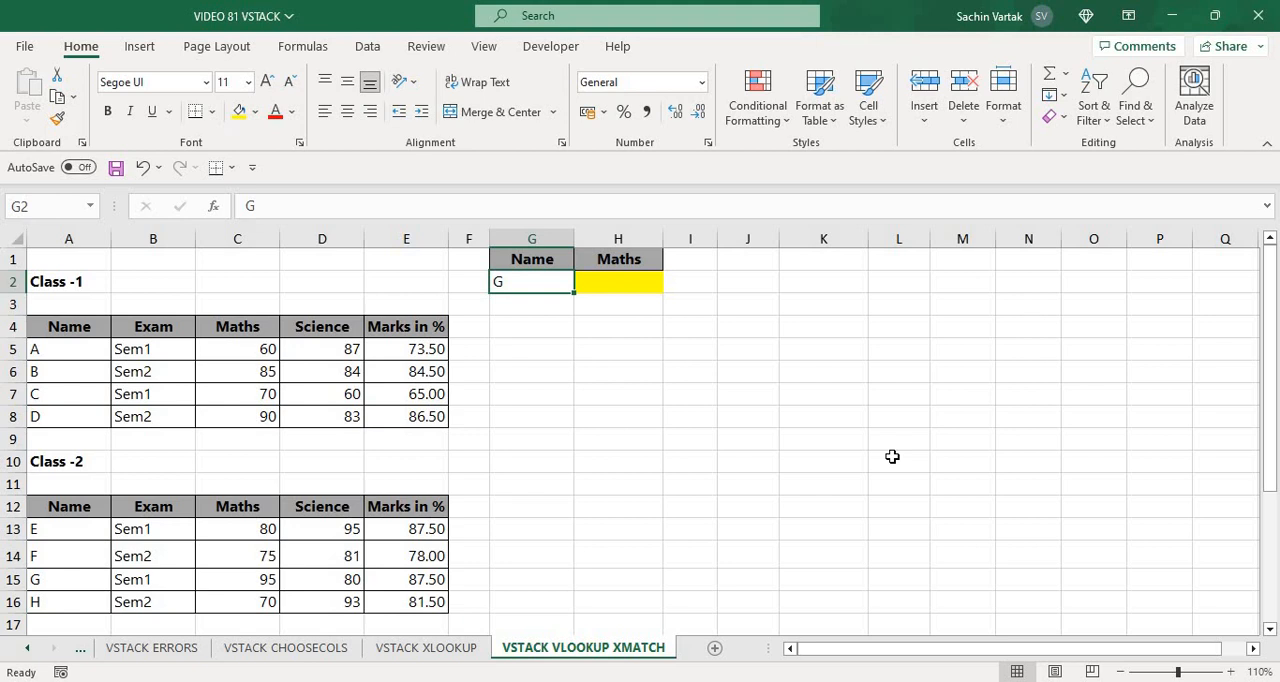
key("Tab")
key("Up")
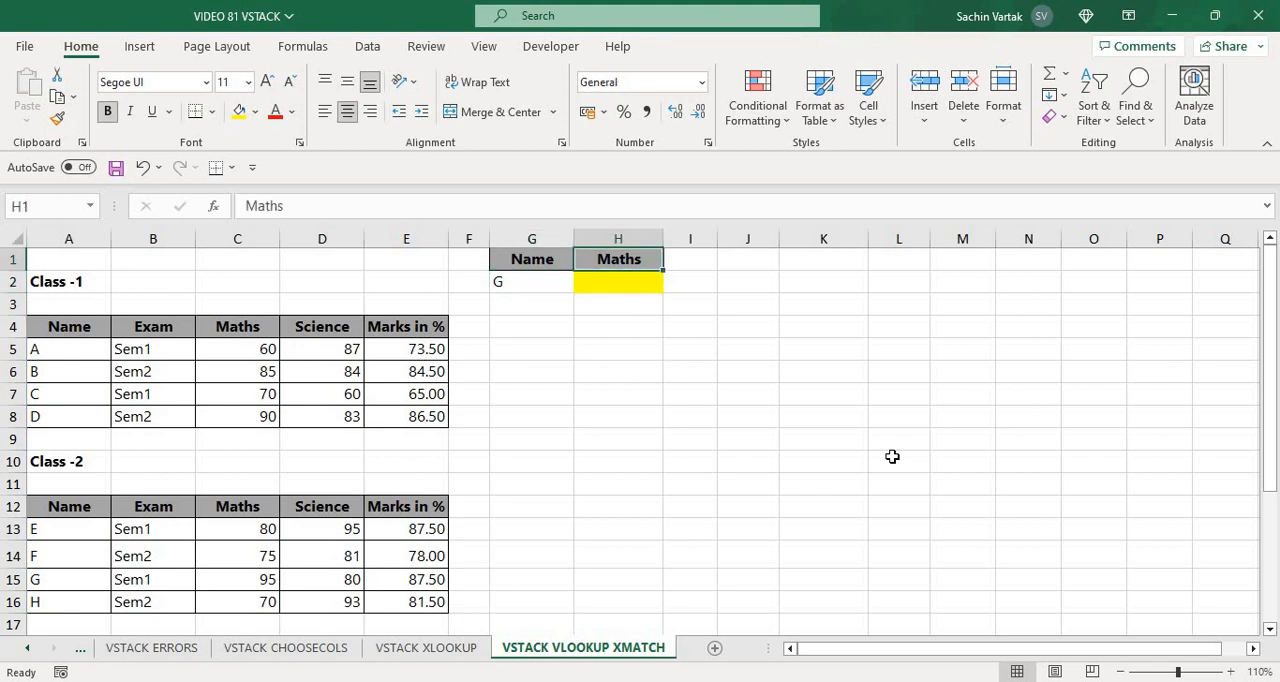
key("Left")
key("Left")
key("Left")
key("Left")
key("Down")
key("Down")
key("Down")
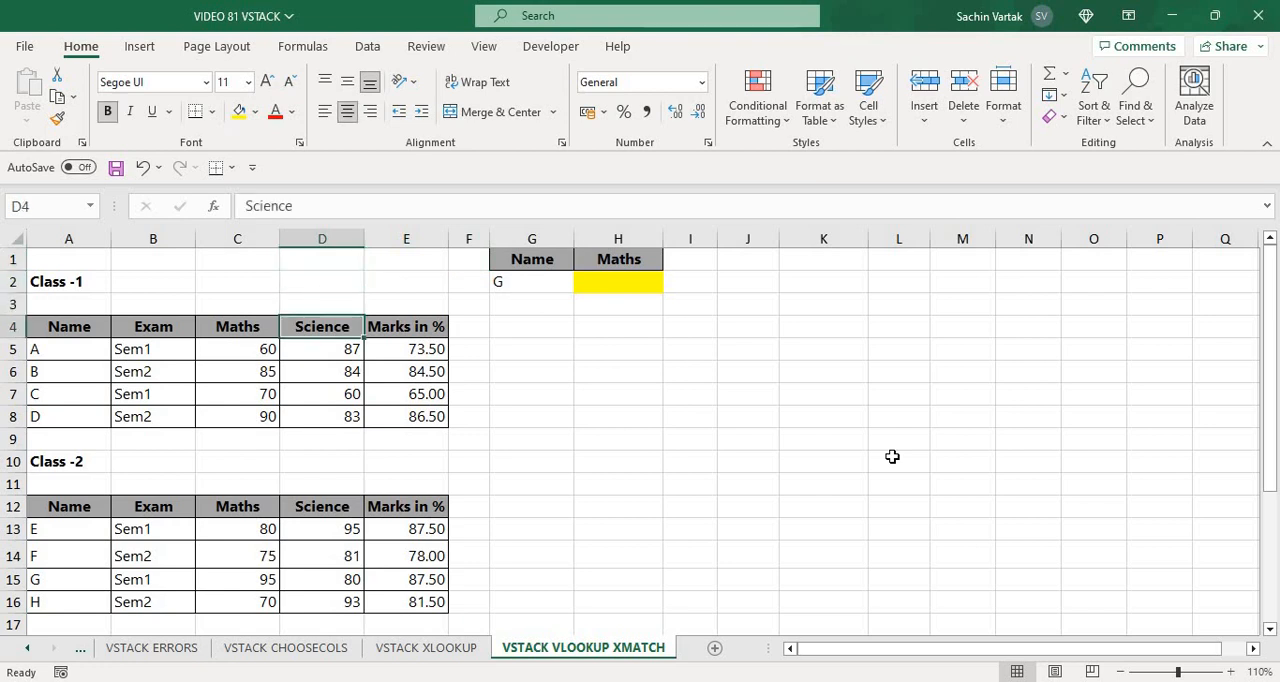
key("Right")
key("Right")
key("Right")
key("Right")
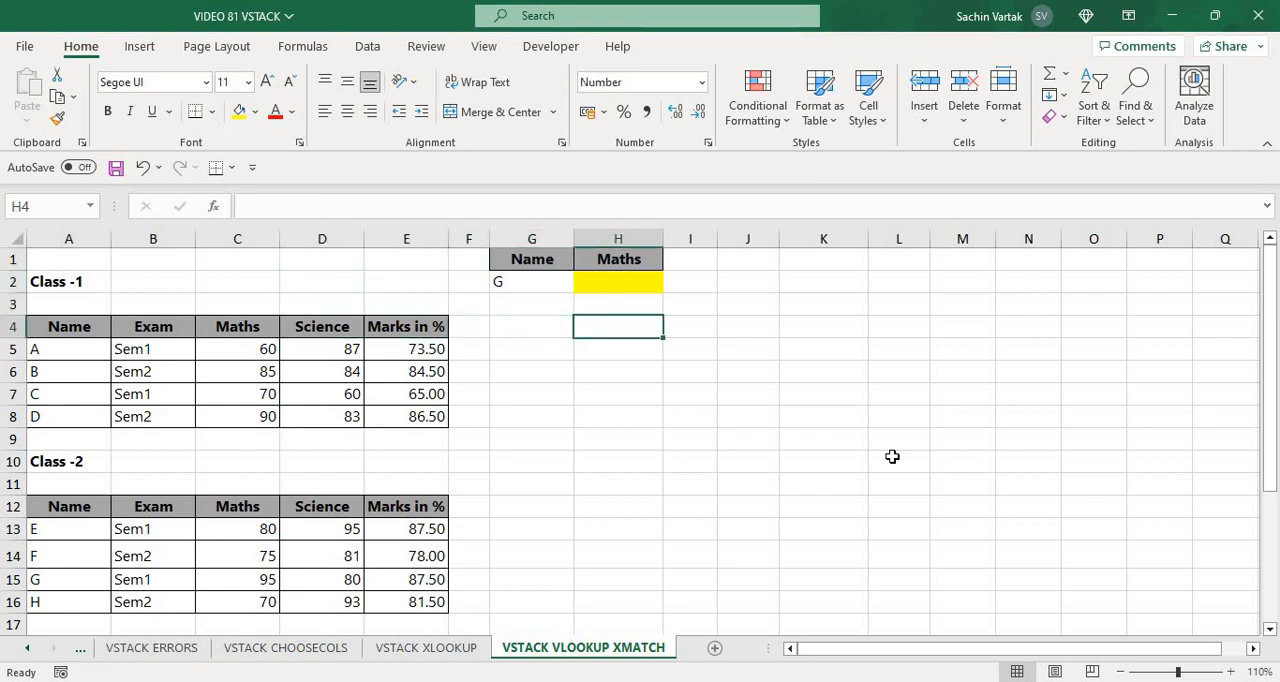
Start a VLOOKUP formula in H2 with cell G2 as the lookup value
key("Up")
key("Up")
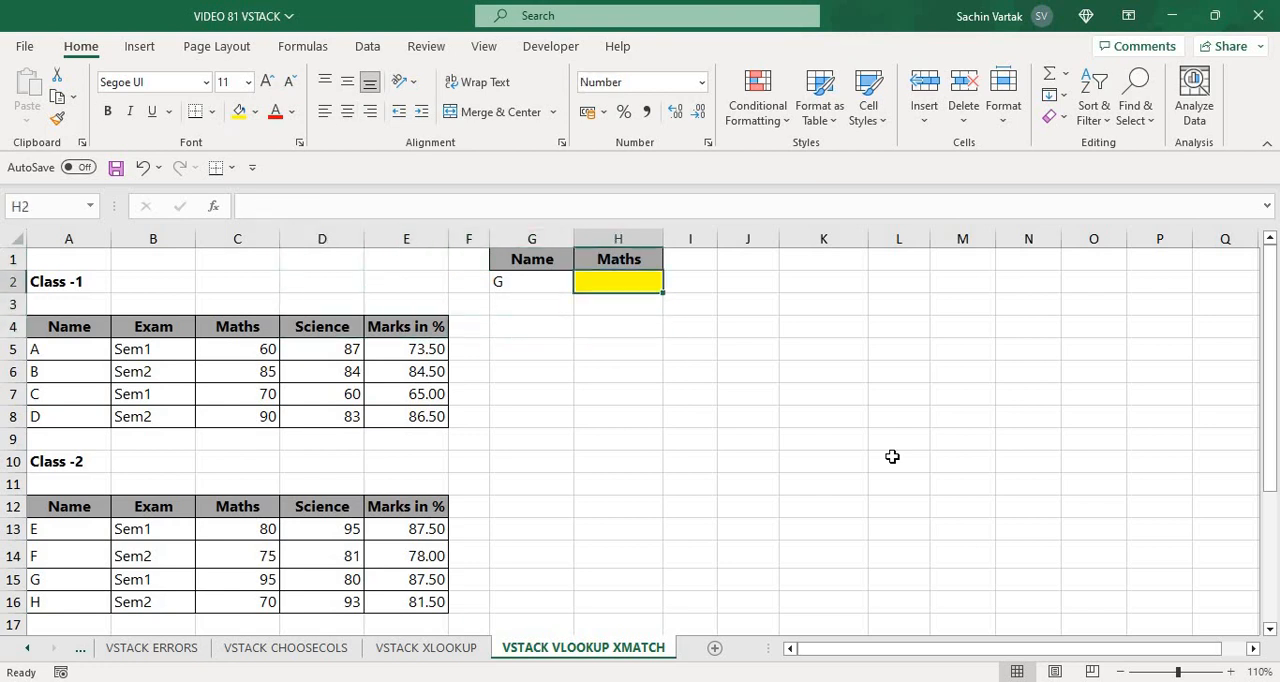
type("=VL")
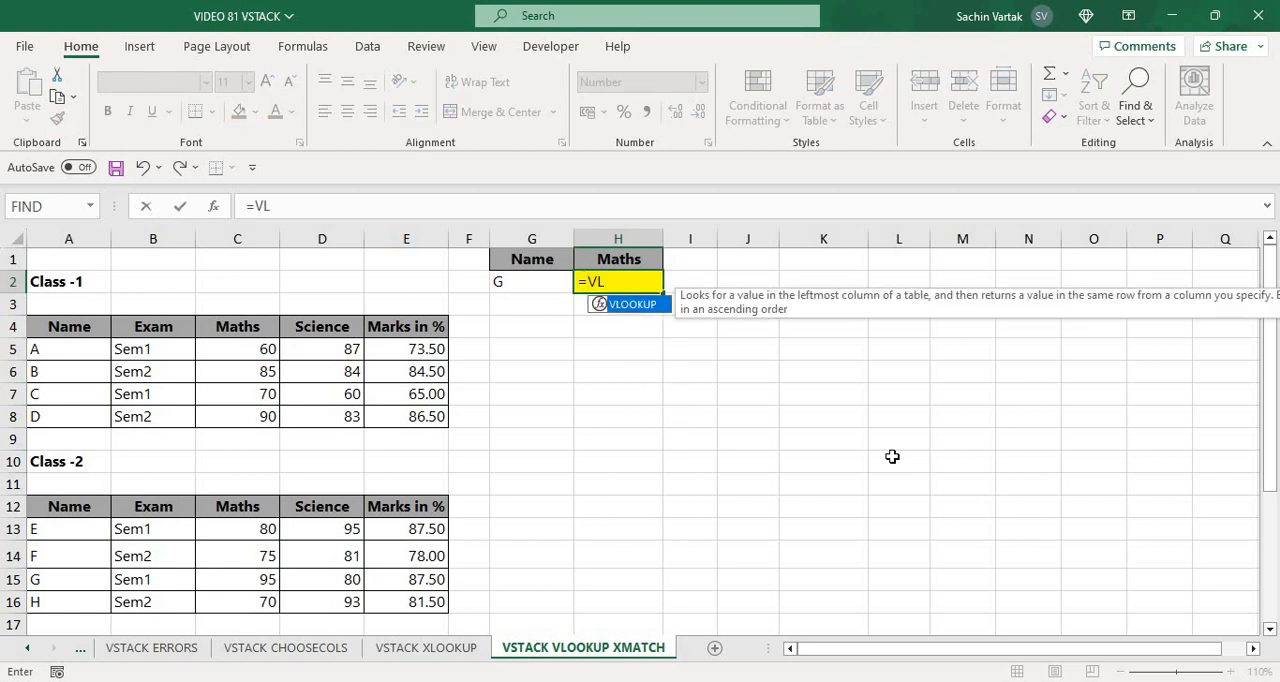
key("Tab")
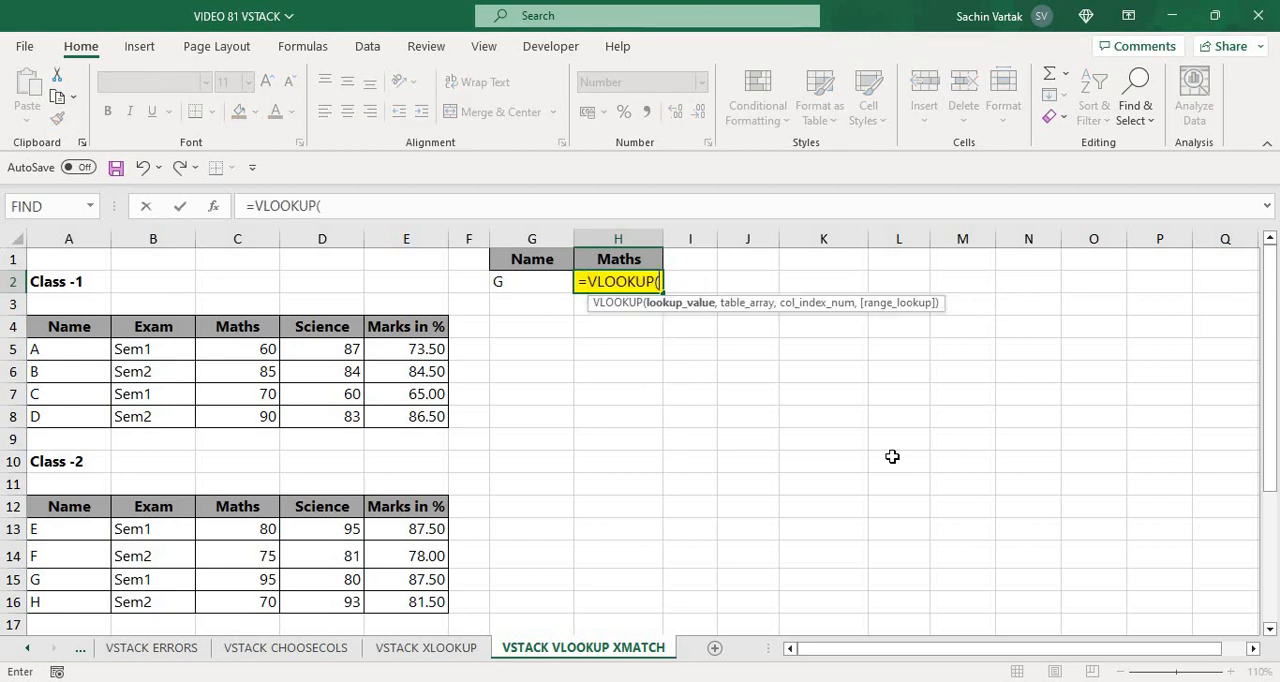
left_click(531, 279)
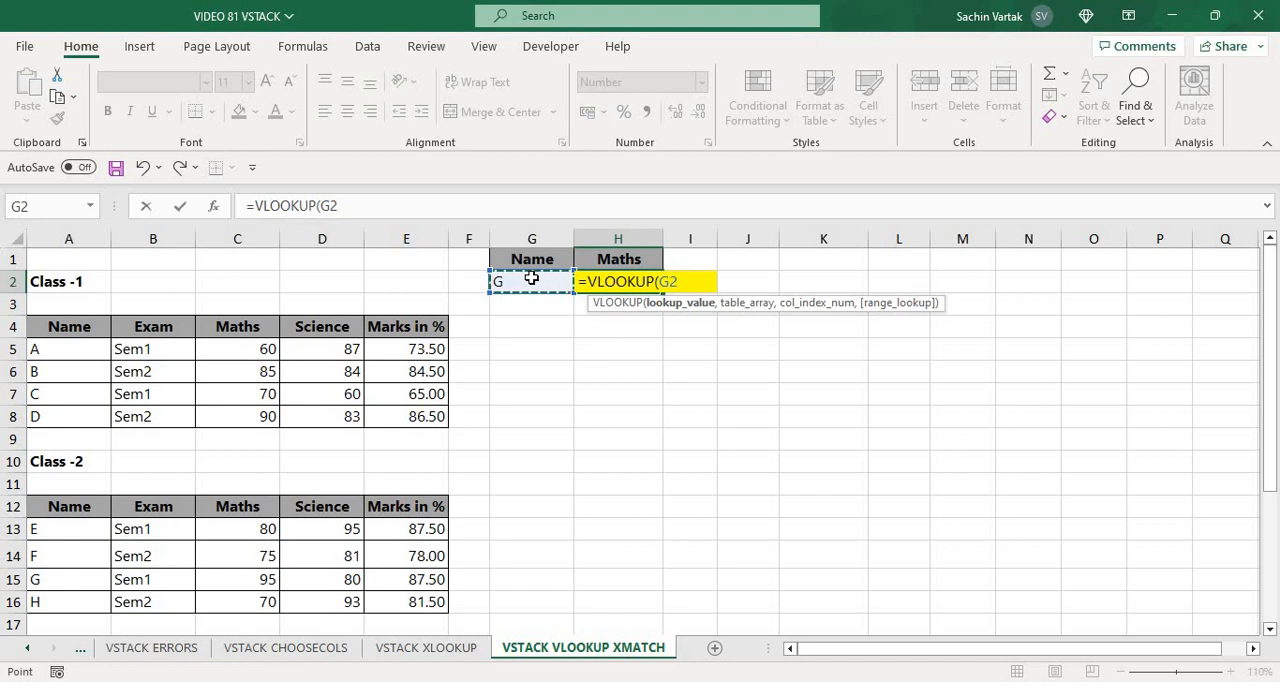
type(",")
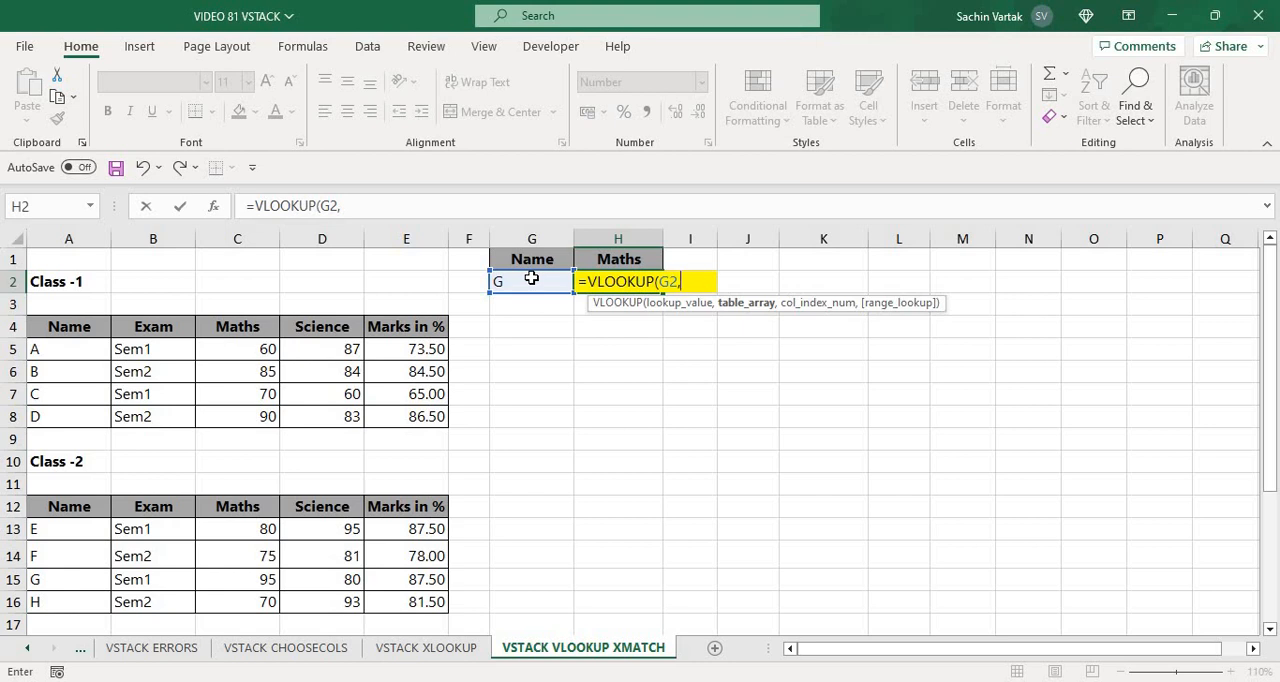
Set the VLOOKUP table array to a VSTACK of the two class tables, A5:E8 and A13:E16
type("V")
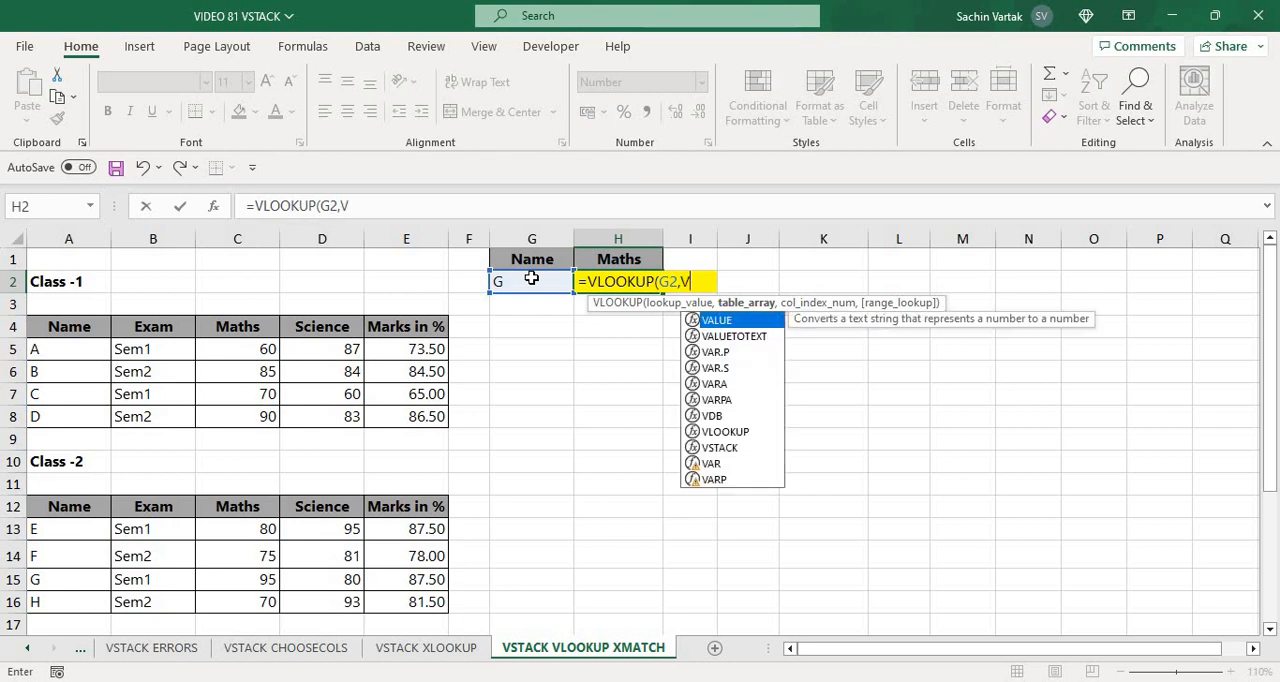
type("ST")
key("Tab")
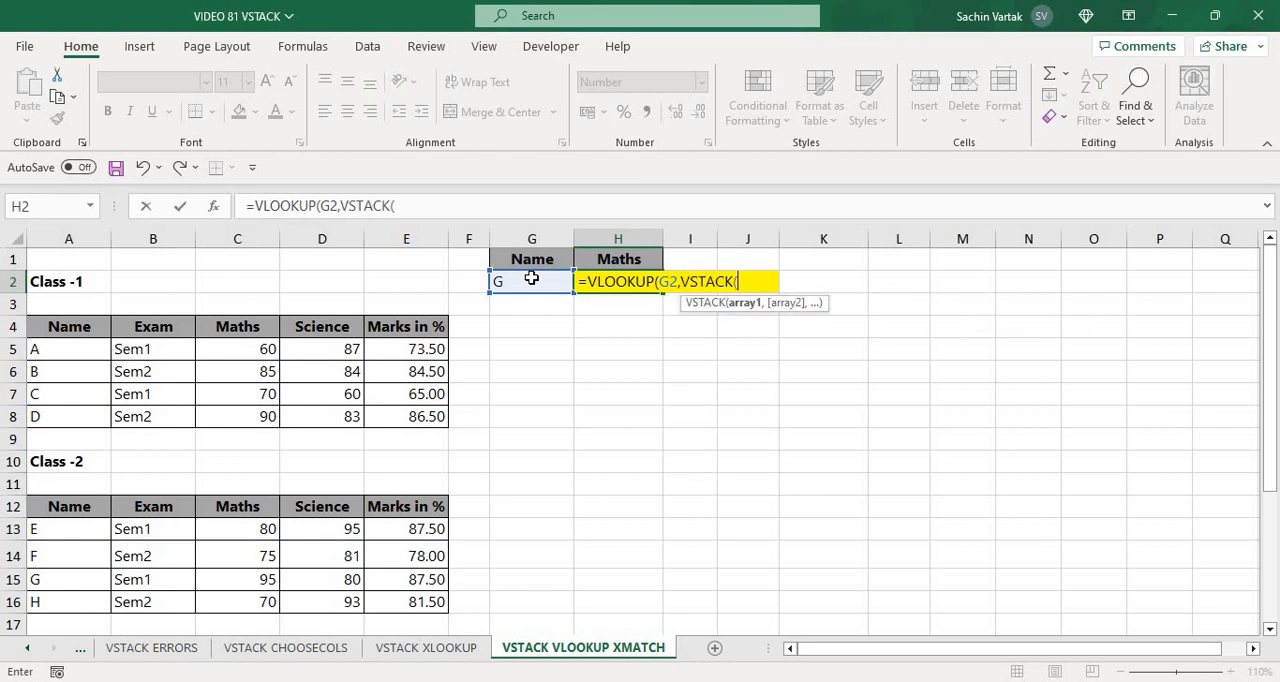
left_click(72, 359)
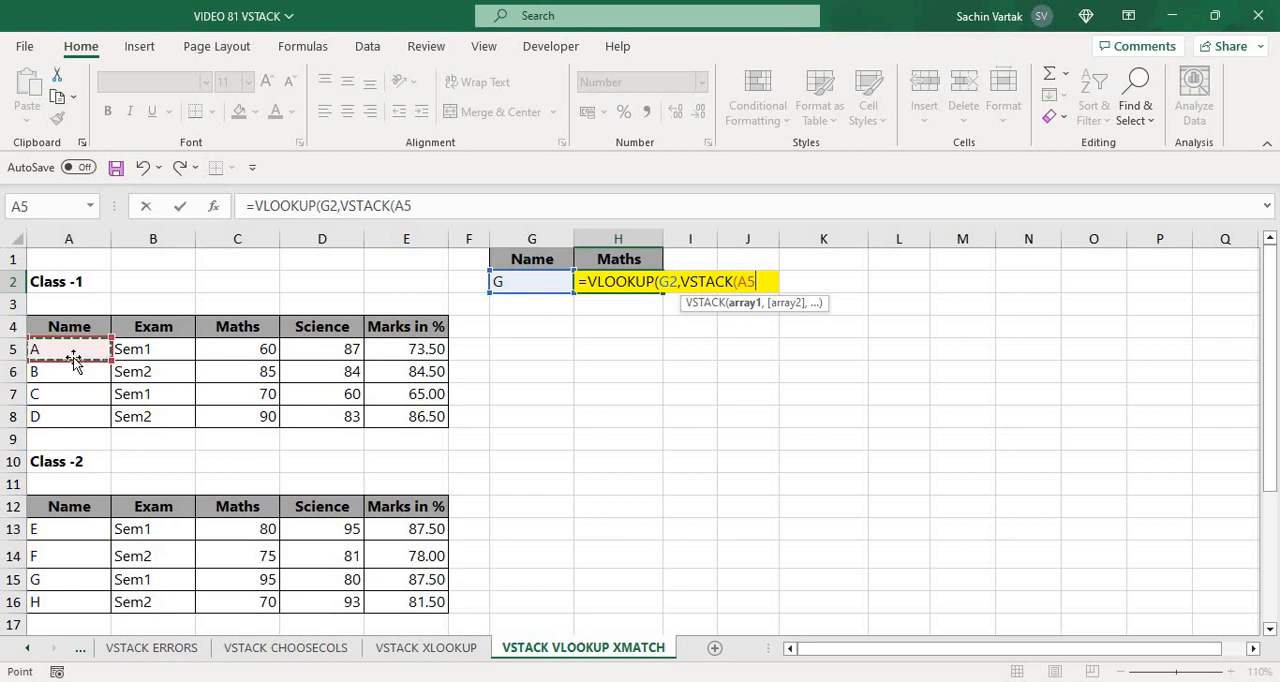
key("ctrl+shift+Down")
key("ctrl+shift+Right")
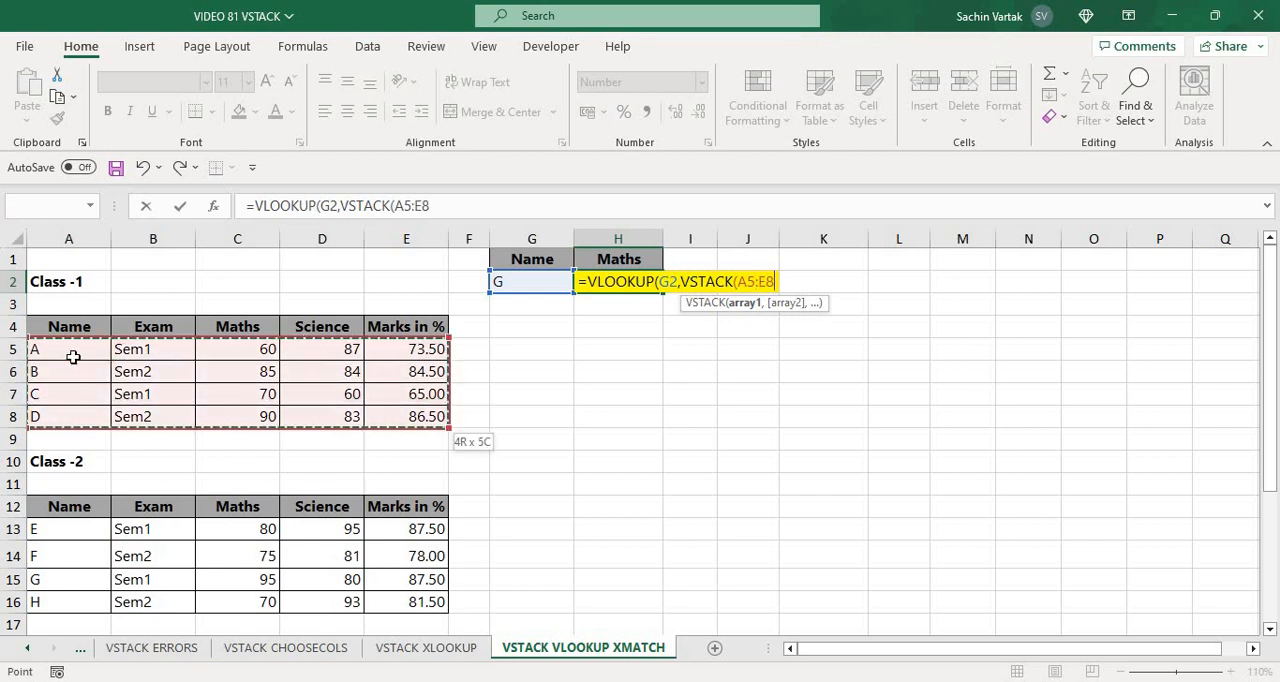
type(",")
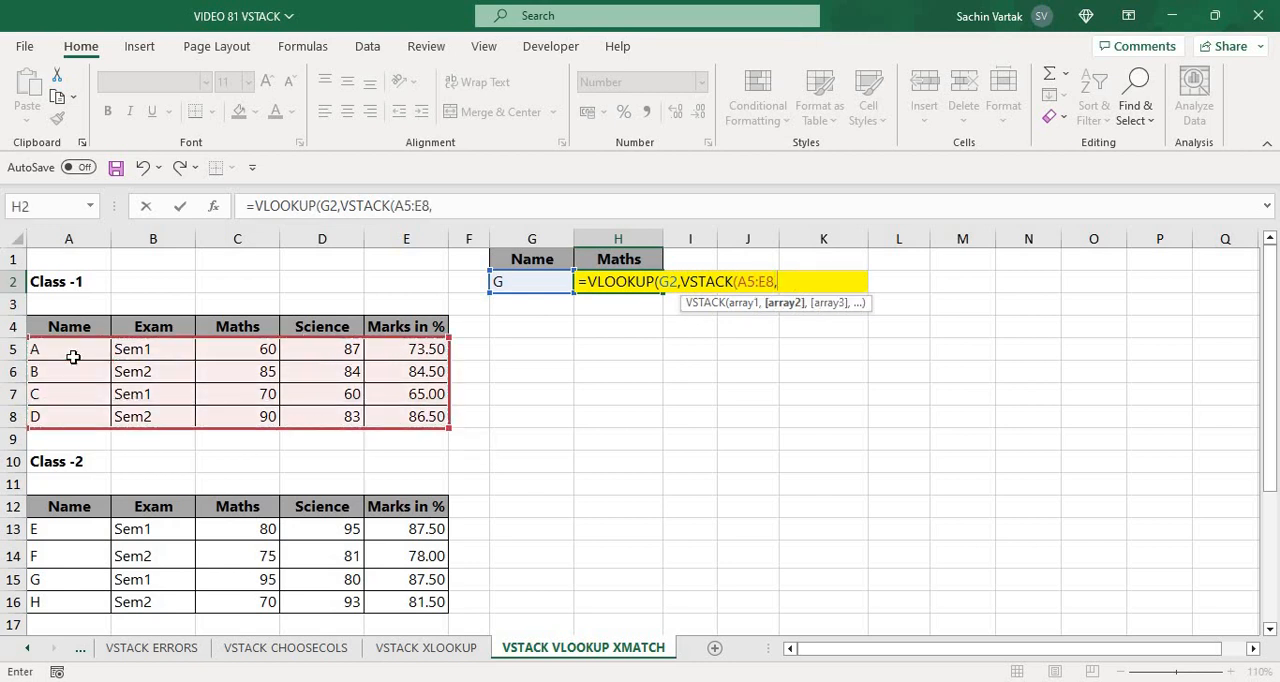
left_click(73, 531)
key("ctrl+shift+Right")
key("ctrl+shift+Down")
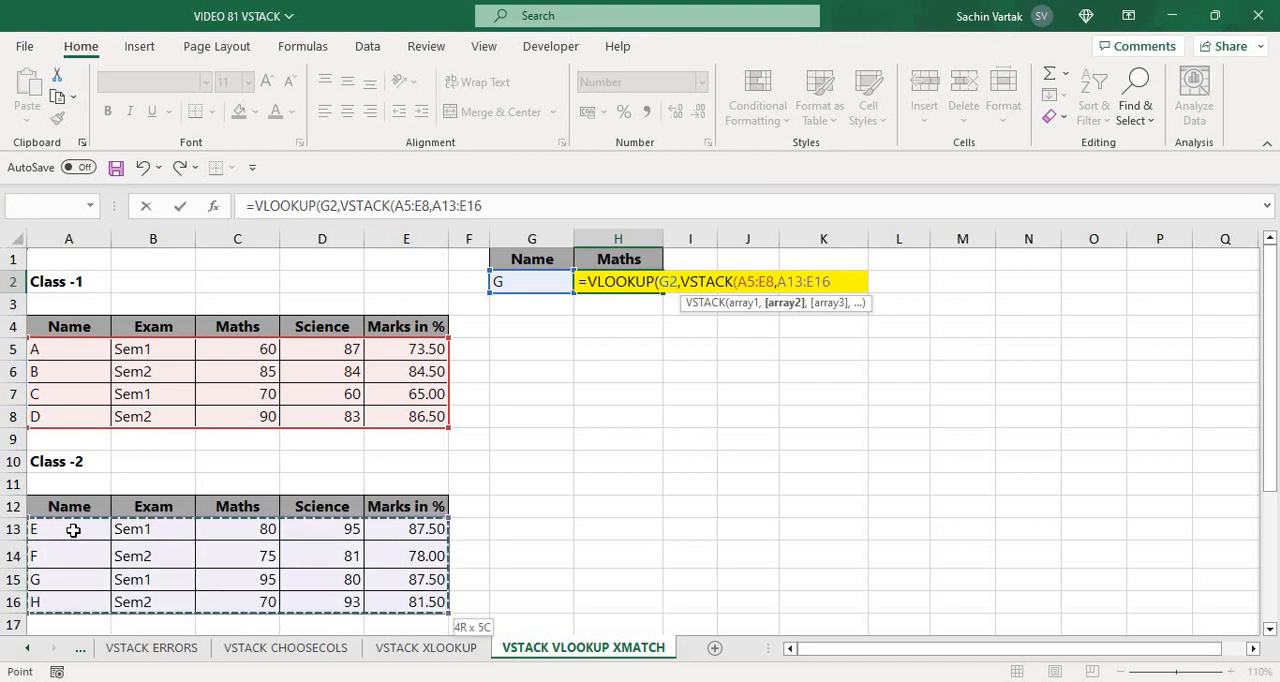
type(")")
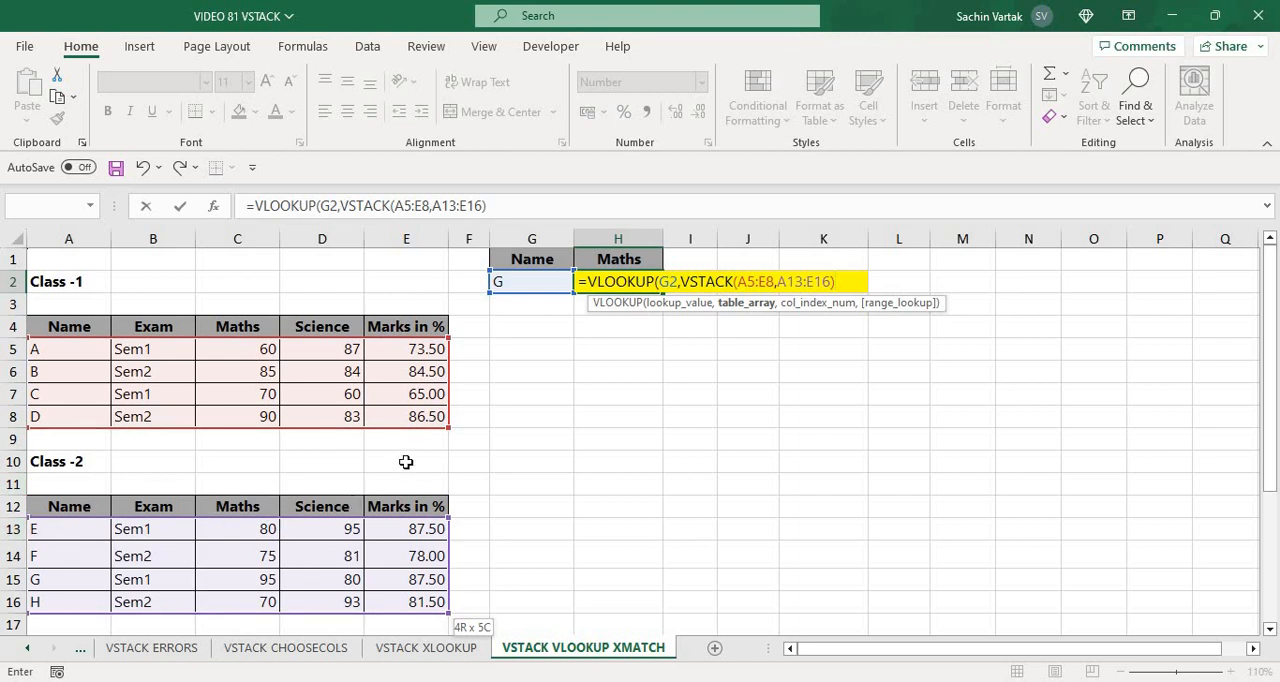
type(",")
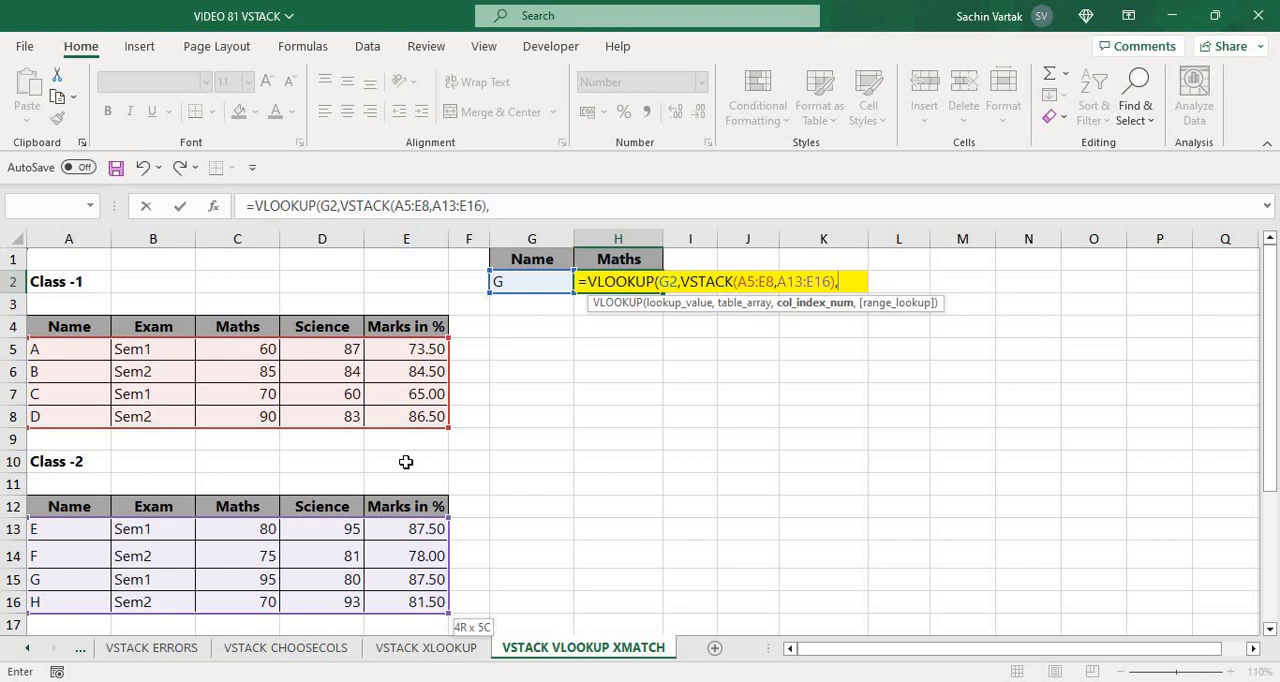
type("XMAT")
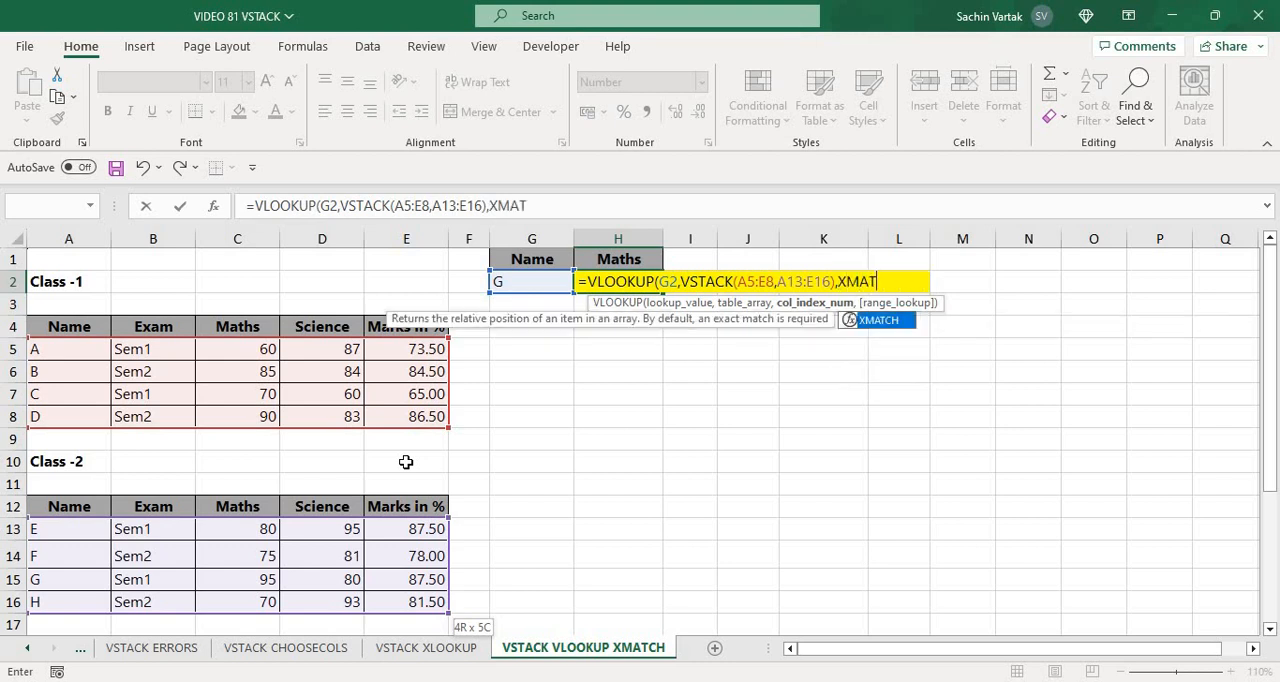
Set the column index to an XMATCH of header H1 within the Class-1 header row A4:E4
key("Tab")
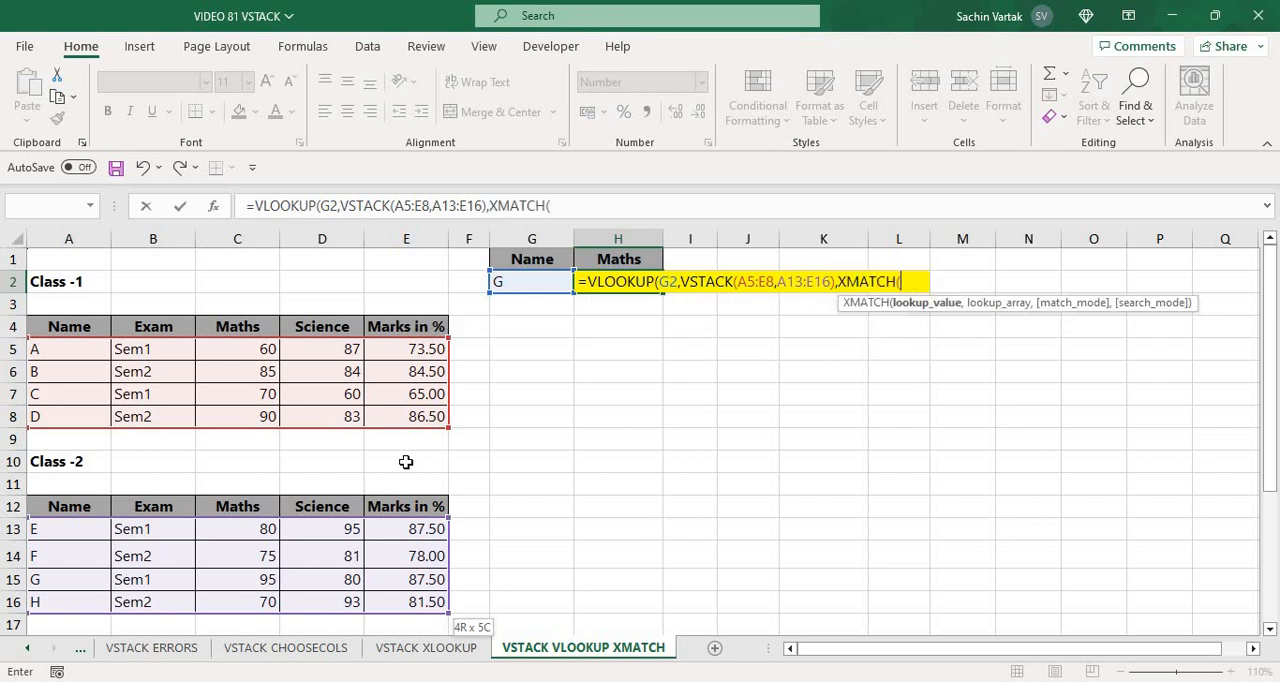
left_click(607, 259)
type(",")
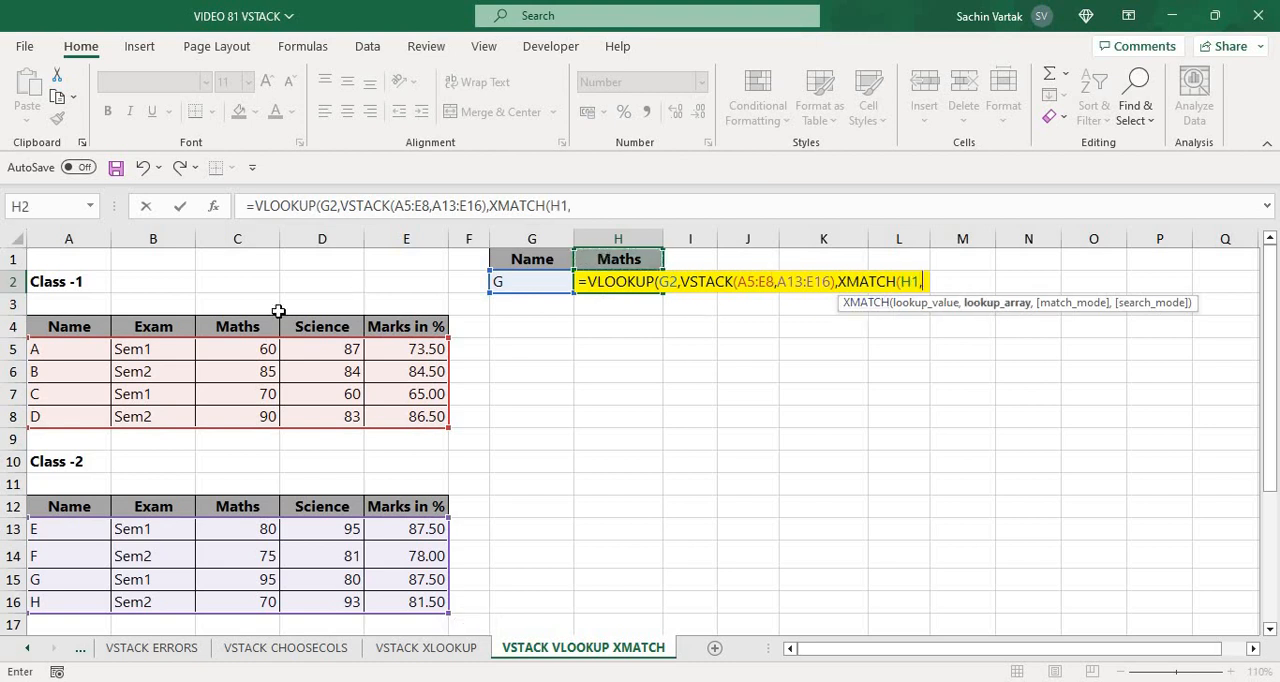
left_click(71, 331)
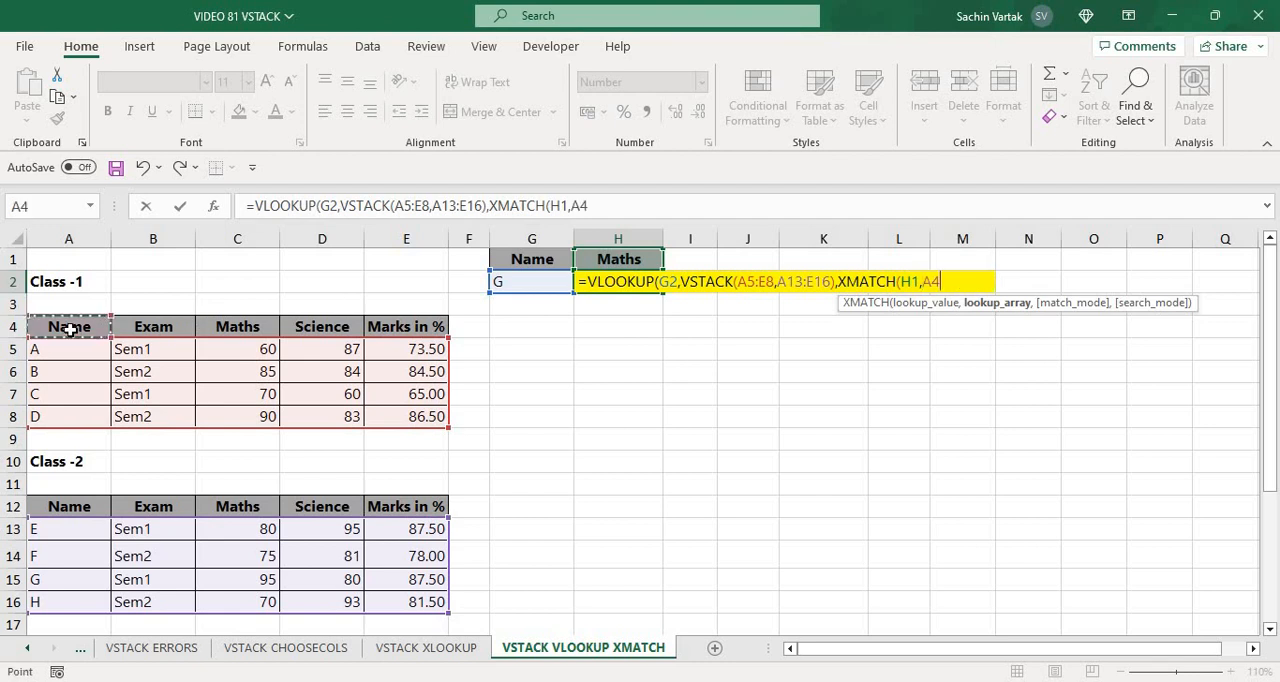
left_click_drag(69, 330, 430, 327)
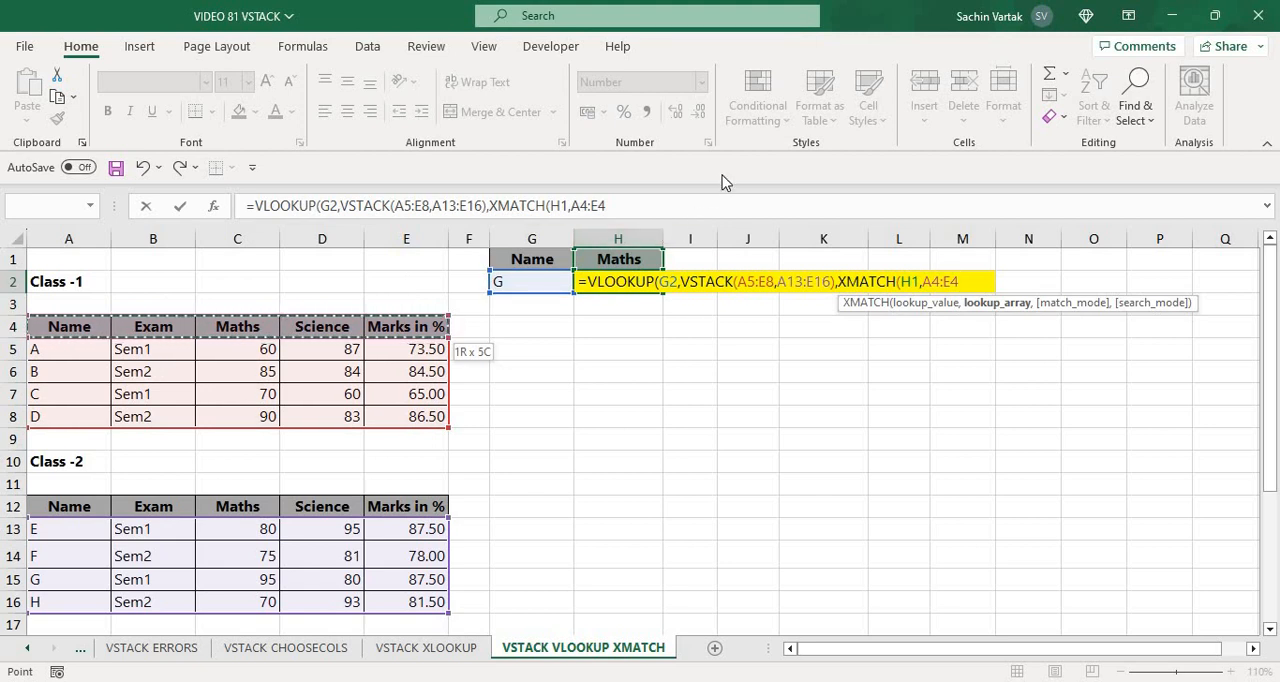
left_click(651, 208)
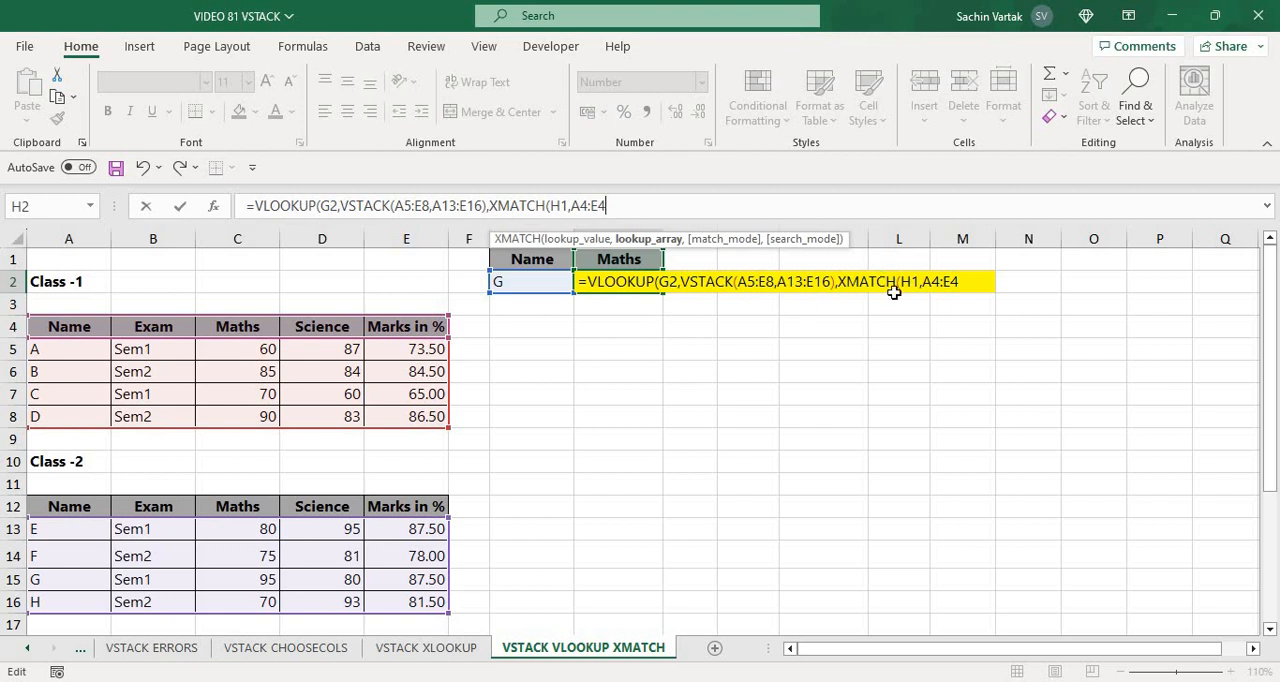
type(")")
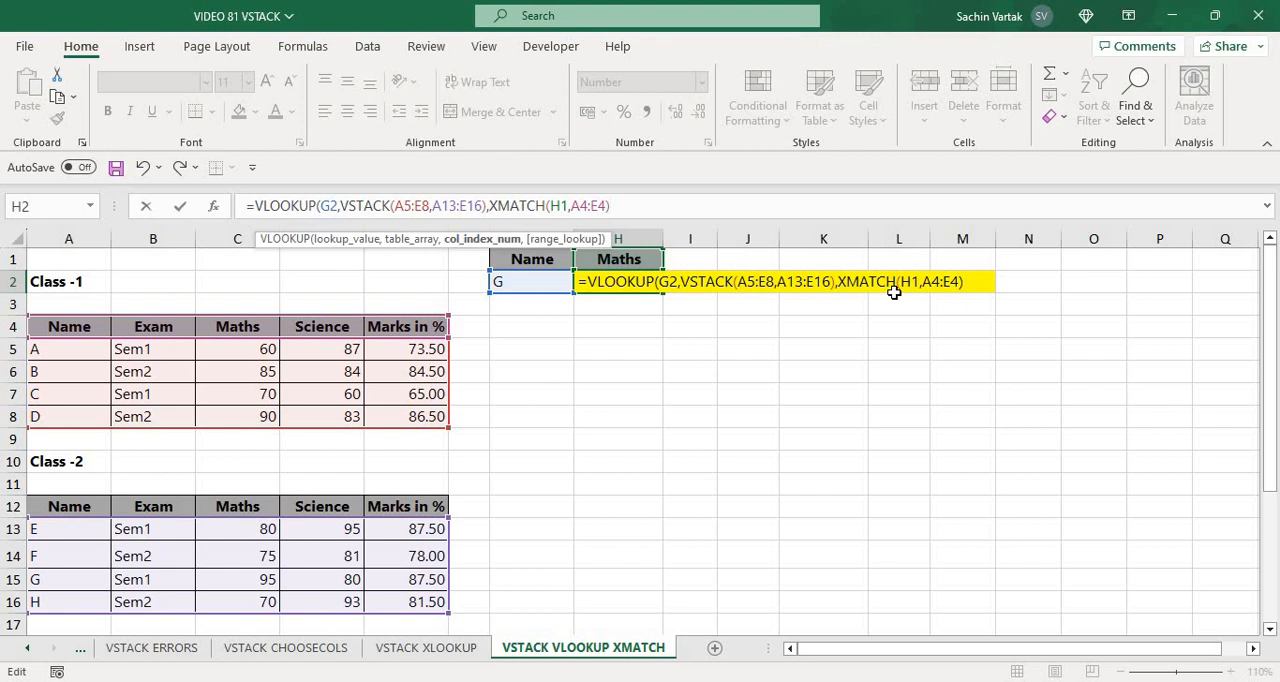
type(",")
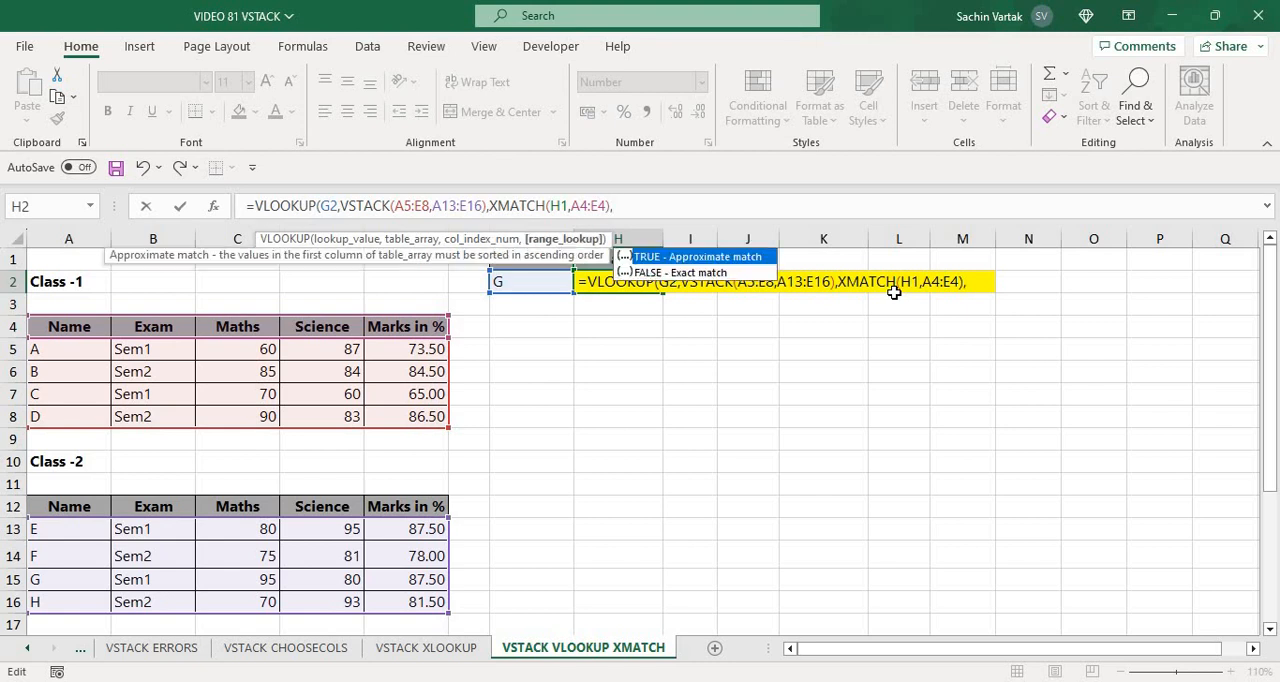
type("0)")
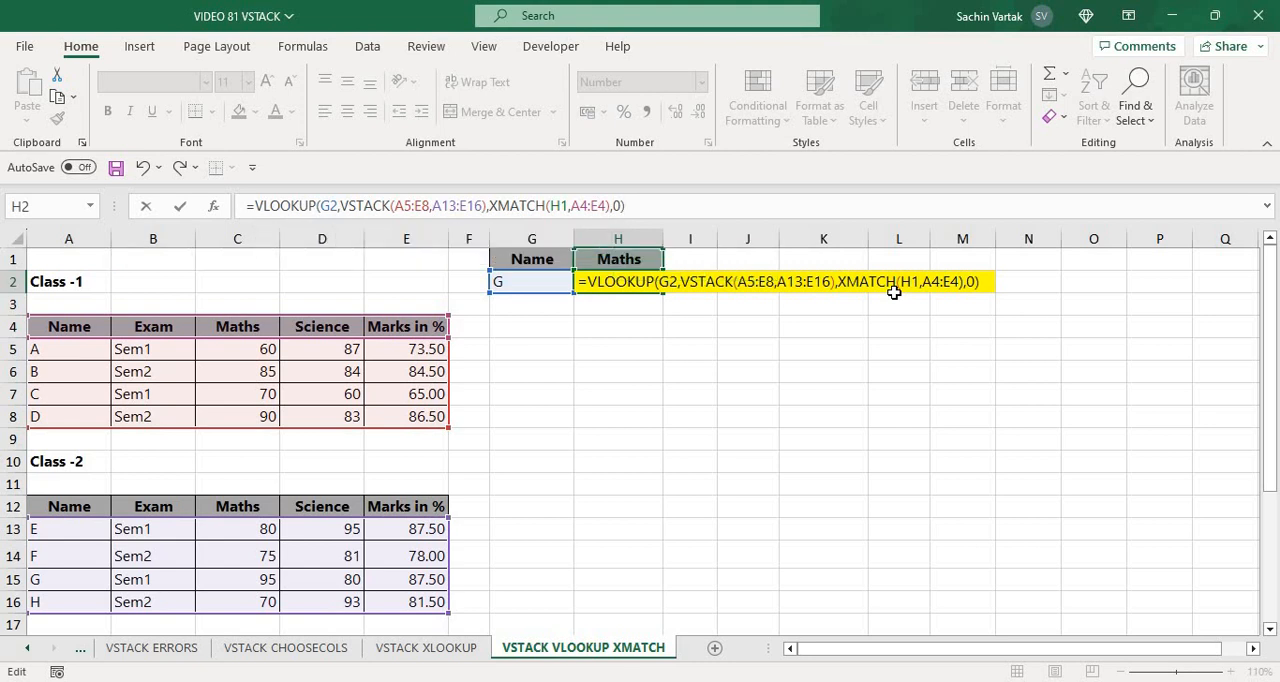
Set the range lookup to 0 for an exact match and complete H2's VLOOKUP formula
key("Return")
key("Up")
key("Left")
key("Left")
key("Right")
key("Right")
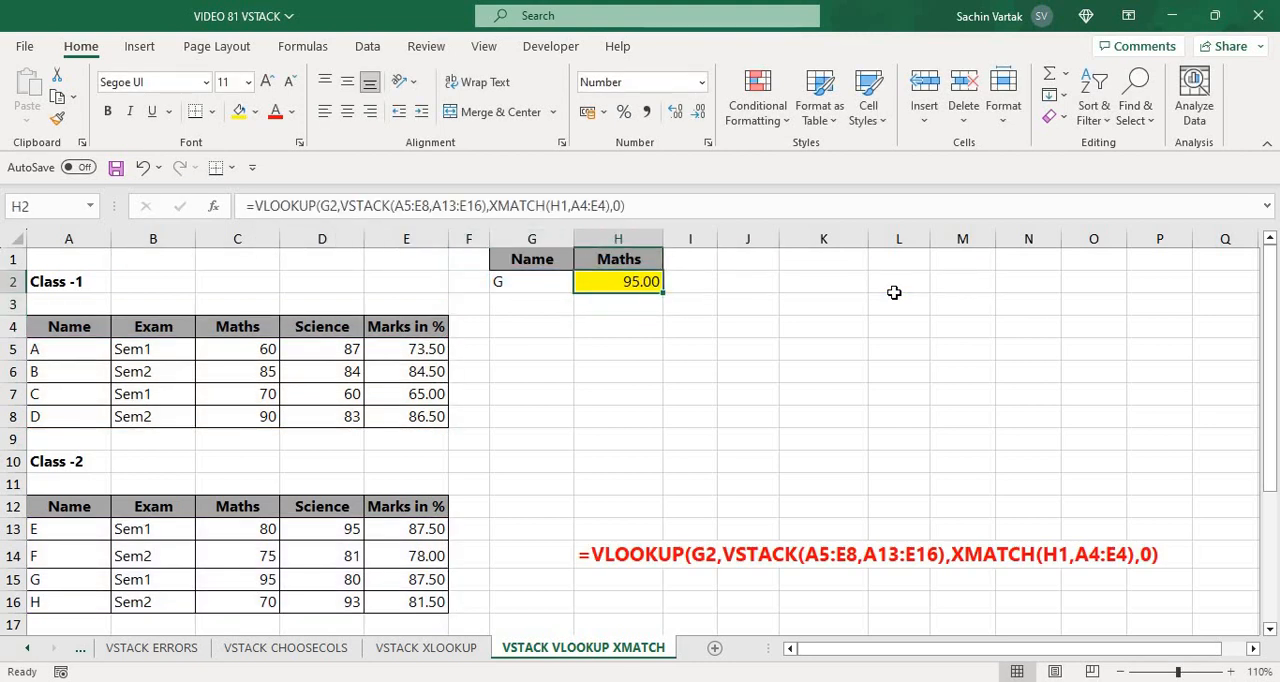
Replace the header in H1 with the Science header copied from D12
key("Left")
key("Left")
key("Left")
key("Left")
key("Left")
key("Down")
key("Down")
key("Down")
key("Down")
key("Down")
key("Down")
key("Down")
key("Down")
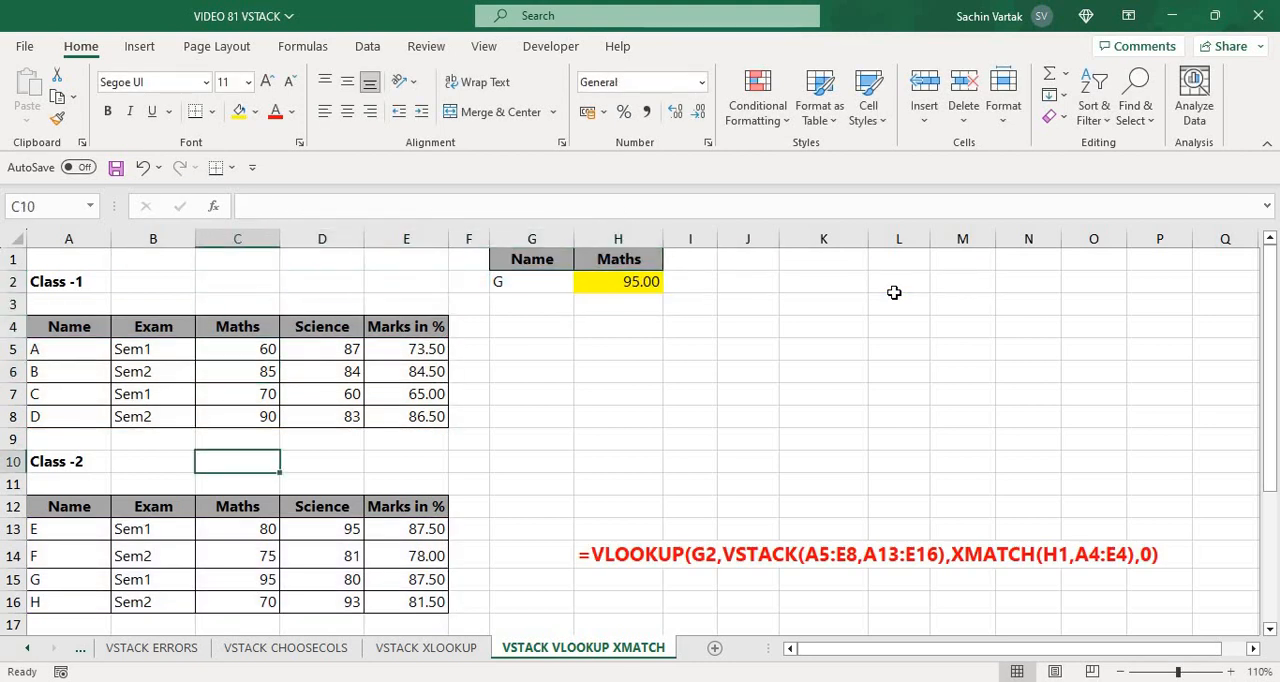
key("Down")
key("Down")
key("Down")
key("Down")
key("Down")
key("Down")
key("Up")
key("Right")
key("Up")
key("Up")
key("Up")
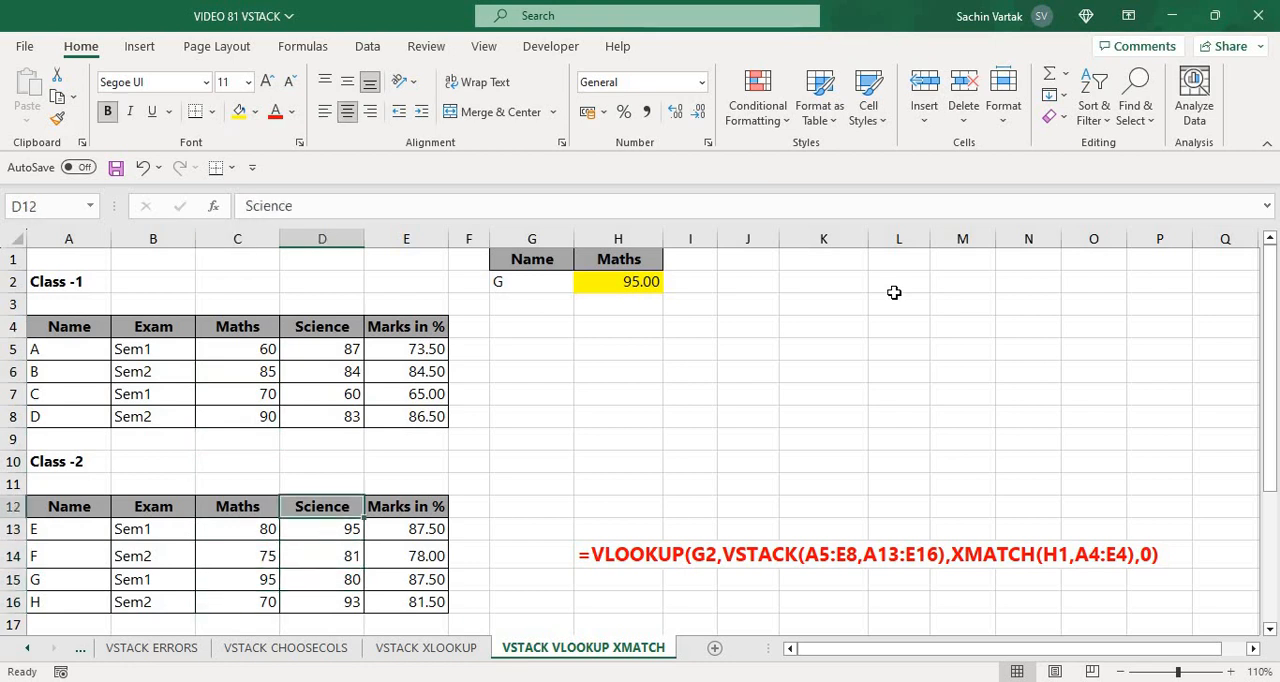
key("ctrl+c")
key("Up")
key("Up")
key("Up")
key("Up")
key("Up")
key("Up")
key("Up")
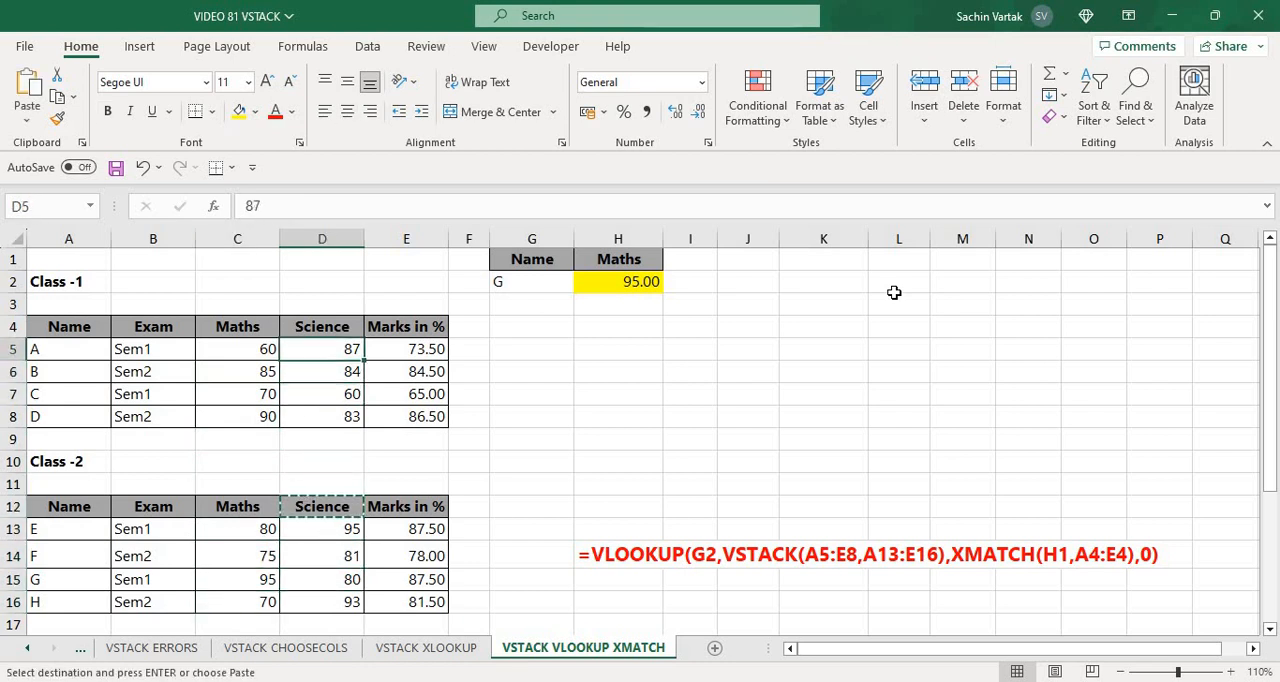
key("Down")
key("Down")
key("Down")
key("Up")
key("Up")
key("Up")
key("Up")
key("Up")
key("Up")
key("Up")
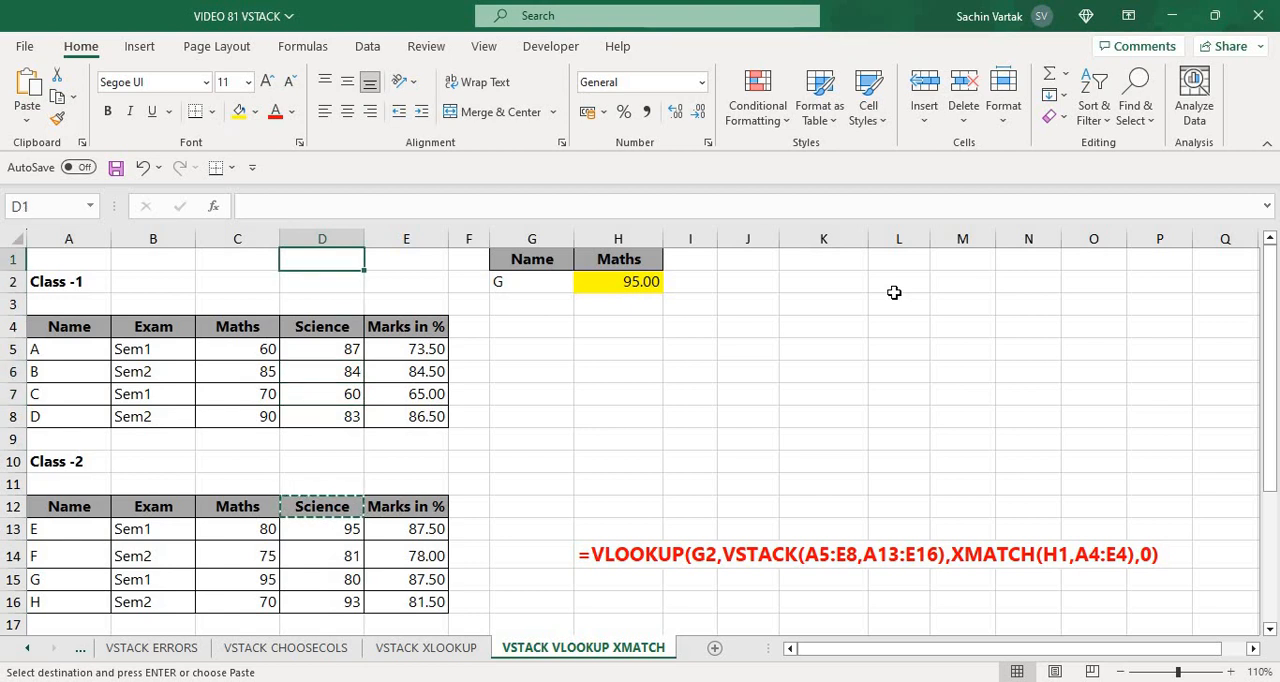
key("Right")
key("Right")
key("Right")
key("Right")
key("Return")
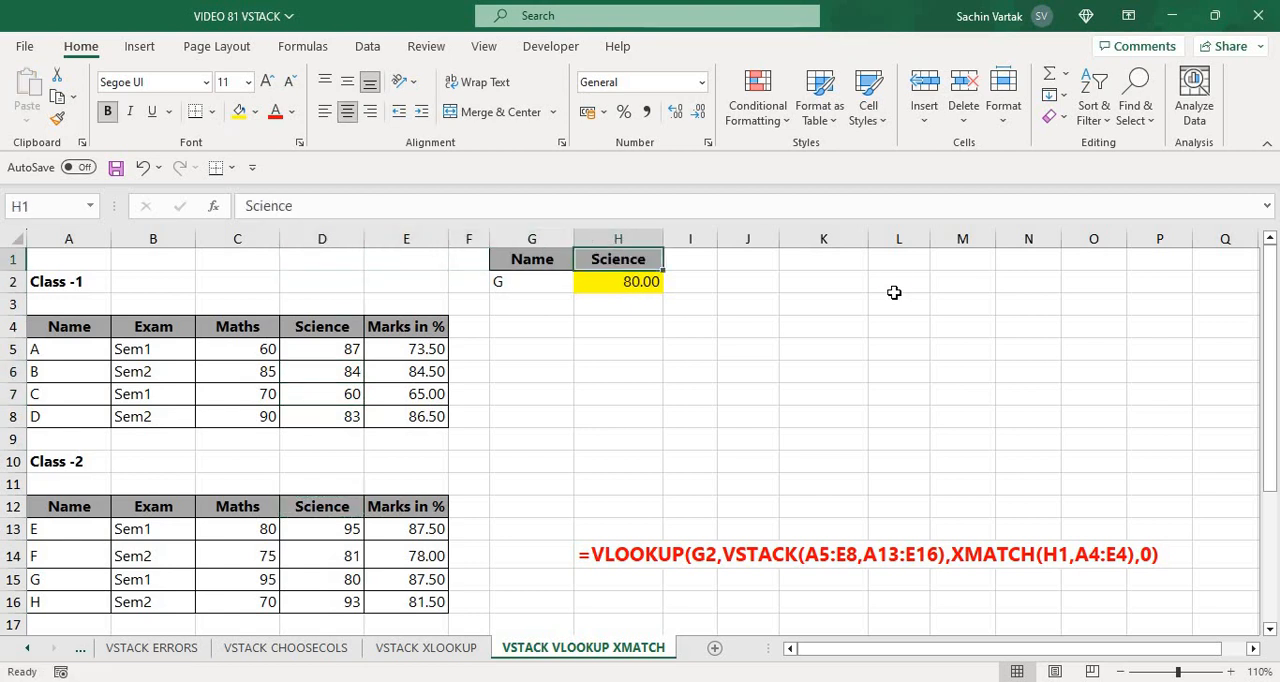
Examine the formula text of H2 displayed in cell H14
key("Down")
key("Down")
key("Down")
key("Down")
key("Down")
key("Down")
key("Down")
key("Down")
key("Down")
key("Down")
key("Down")
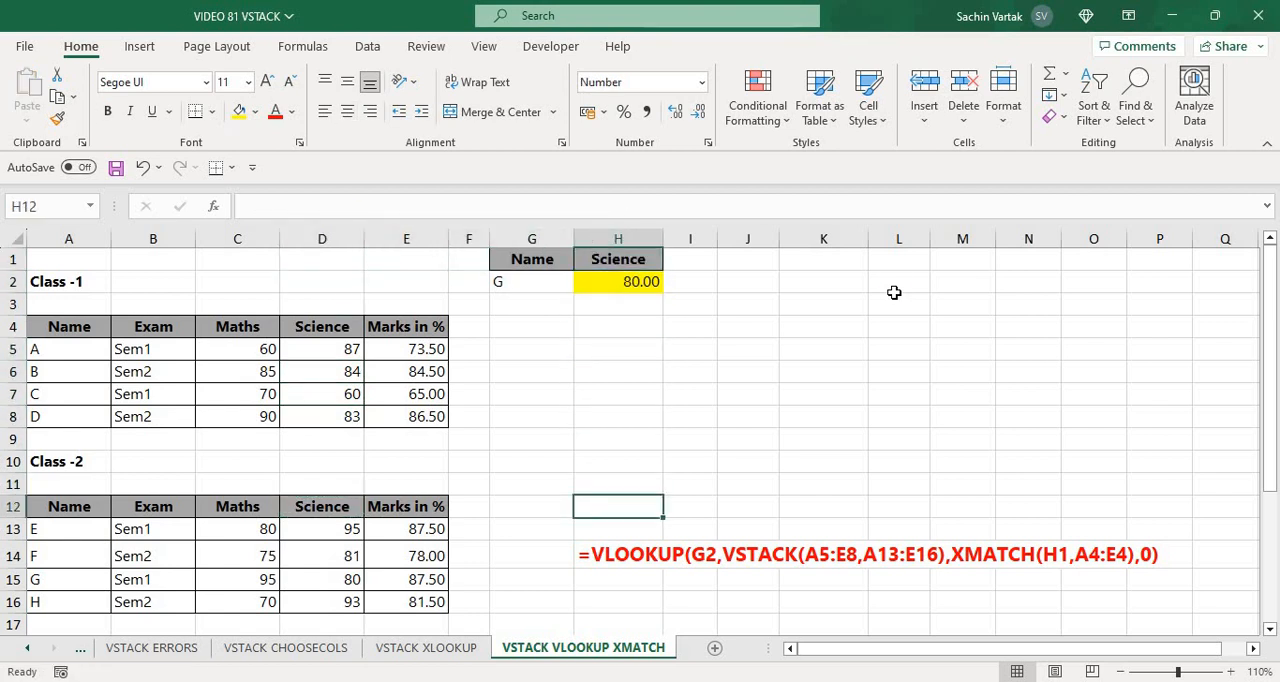
key("Down")
key("Down")
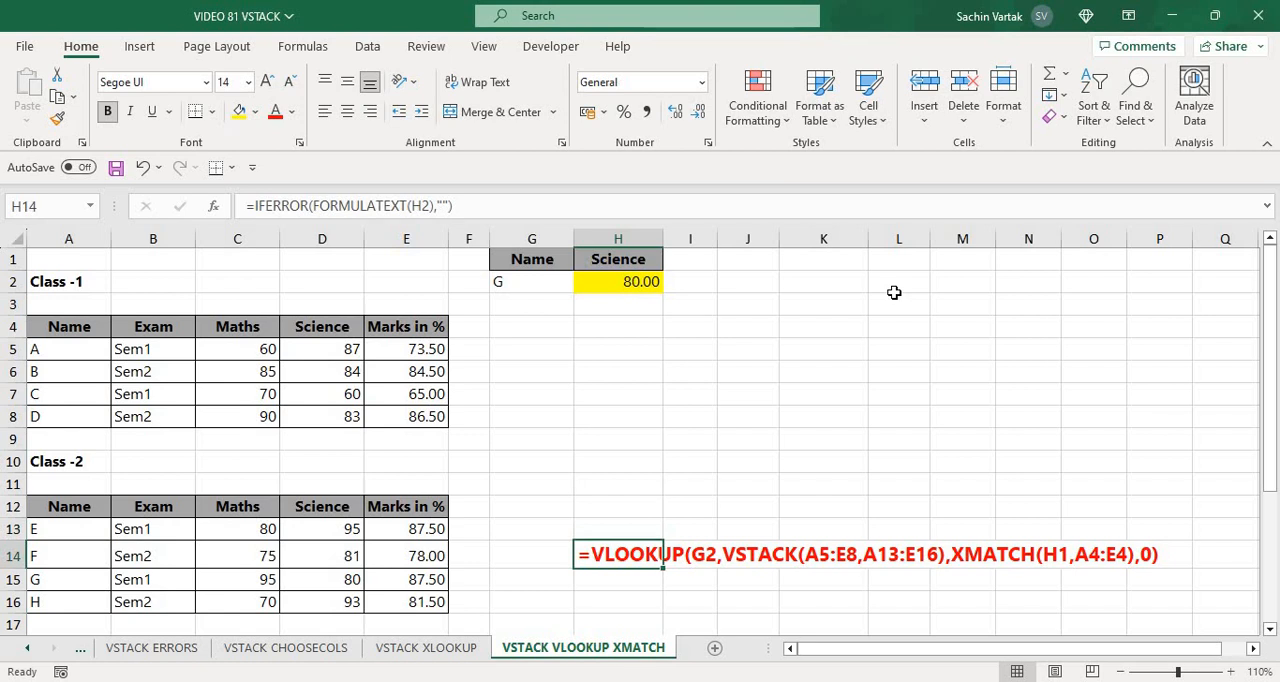
Go back to the VSTACK FILTER EMPTY ROWS sheet and review the filtered output below the Name header in G1
key("ctrl+Page_Up")
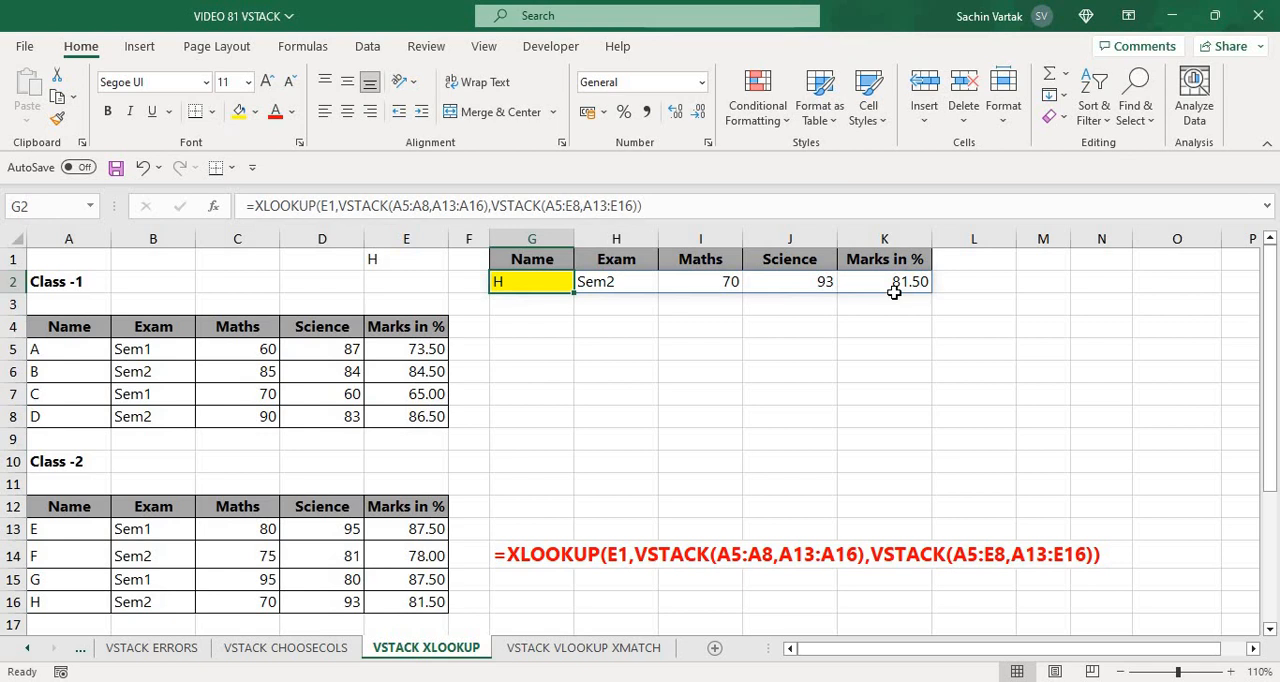
key("ctrl+Page_Up")
key("ctrl+Page_Up")
key("ctrl+Page_Up")
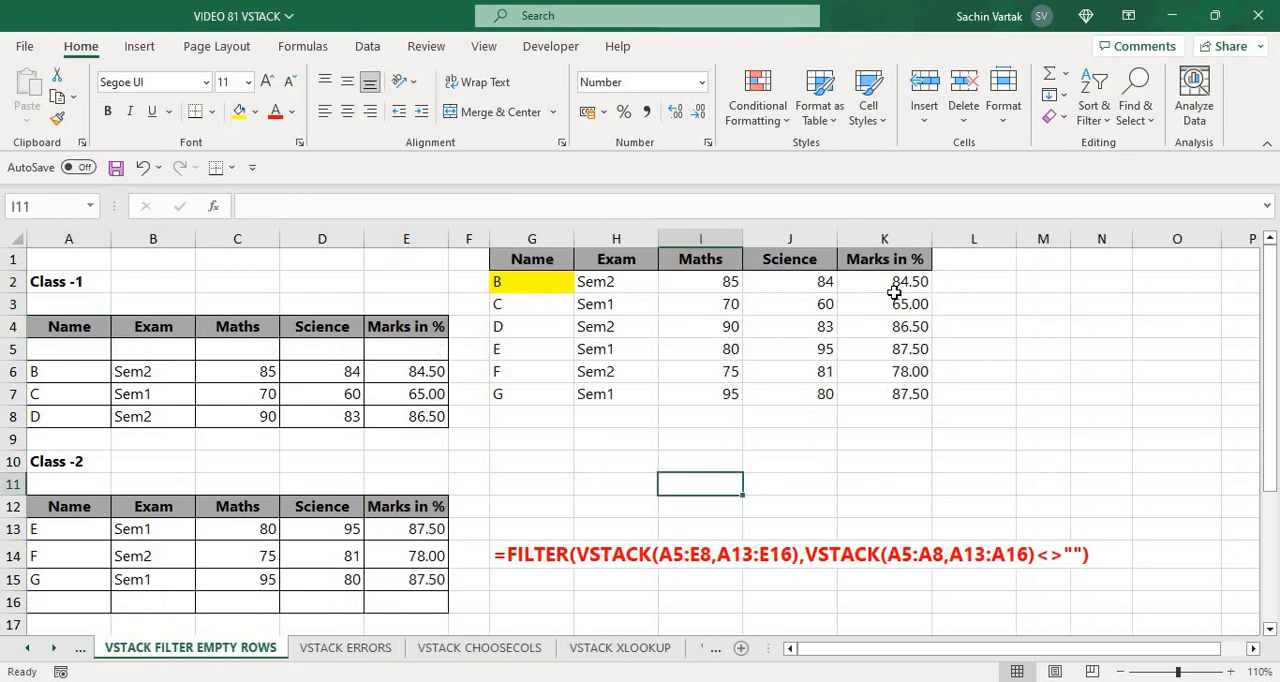
key("Left")
key("Left")
key("Up")
key("Up")
key("Up")
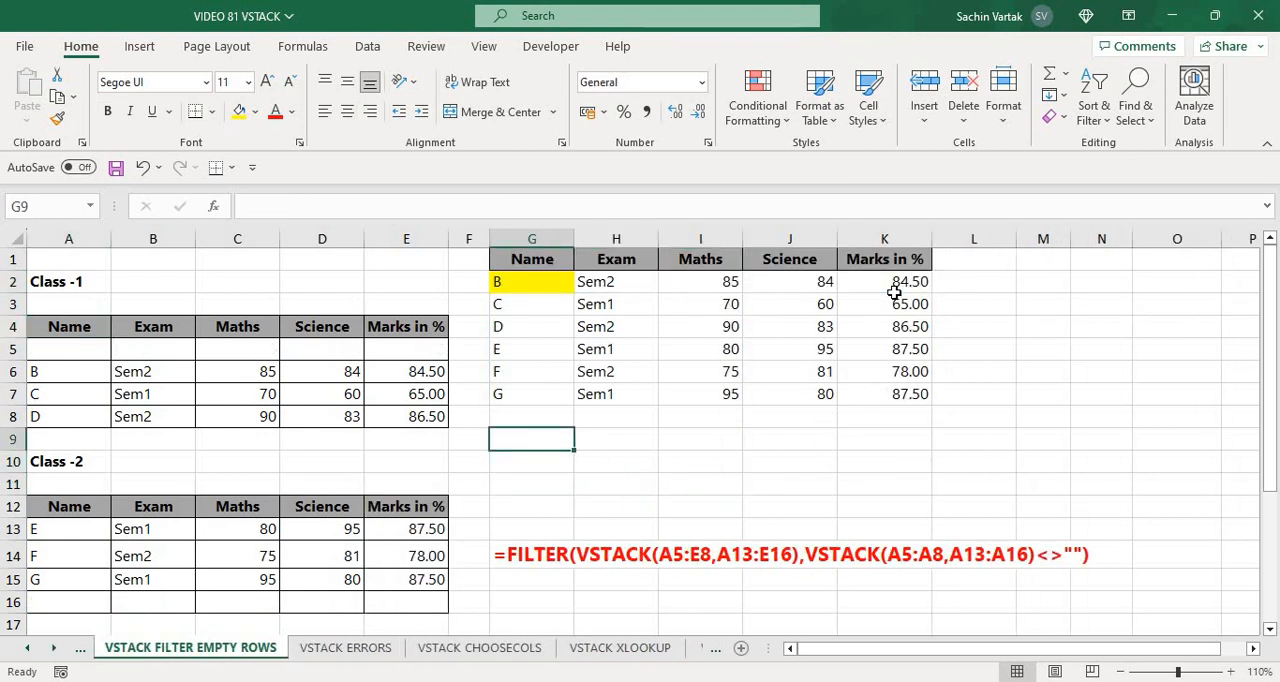
key("ctrl+Up")
key("ctrl+Up")
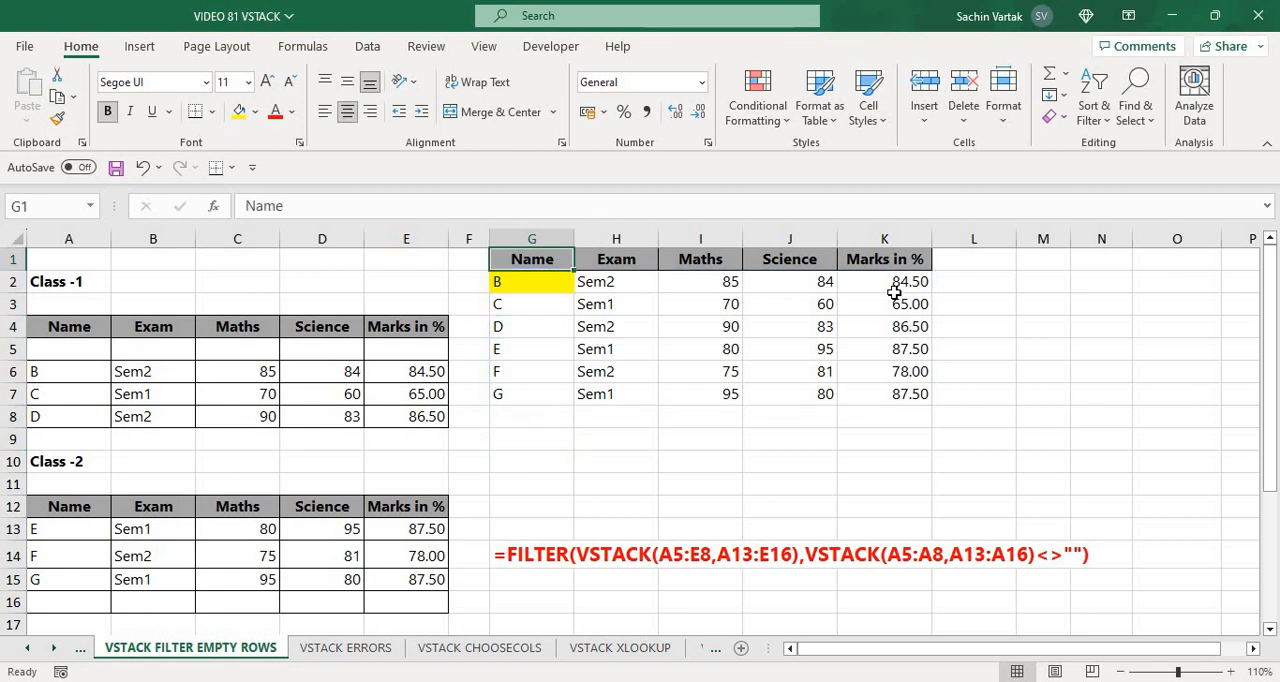